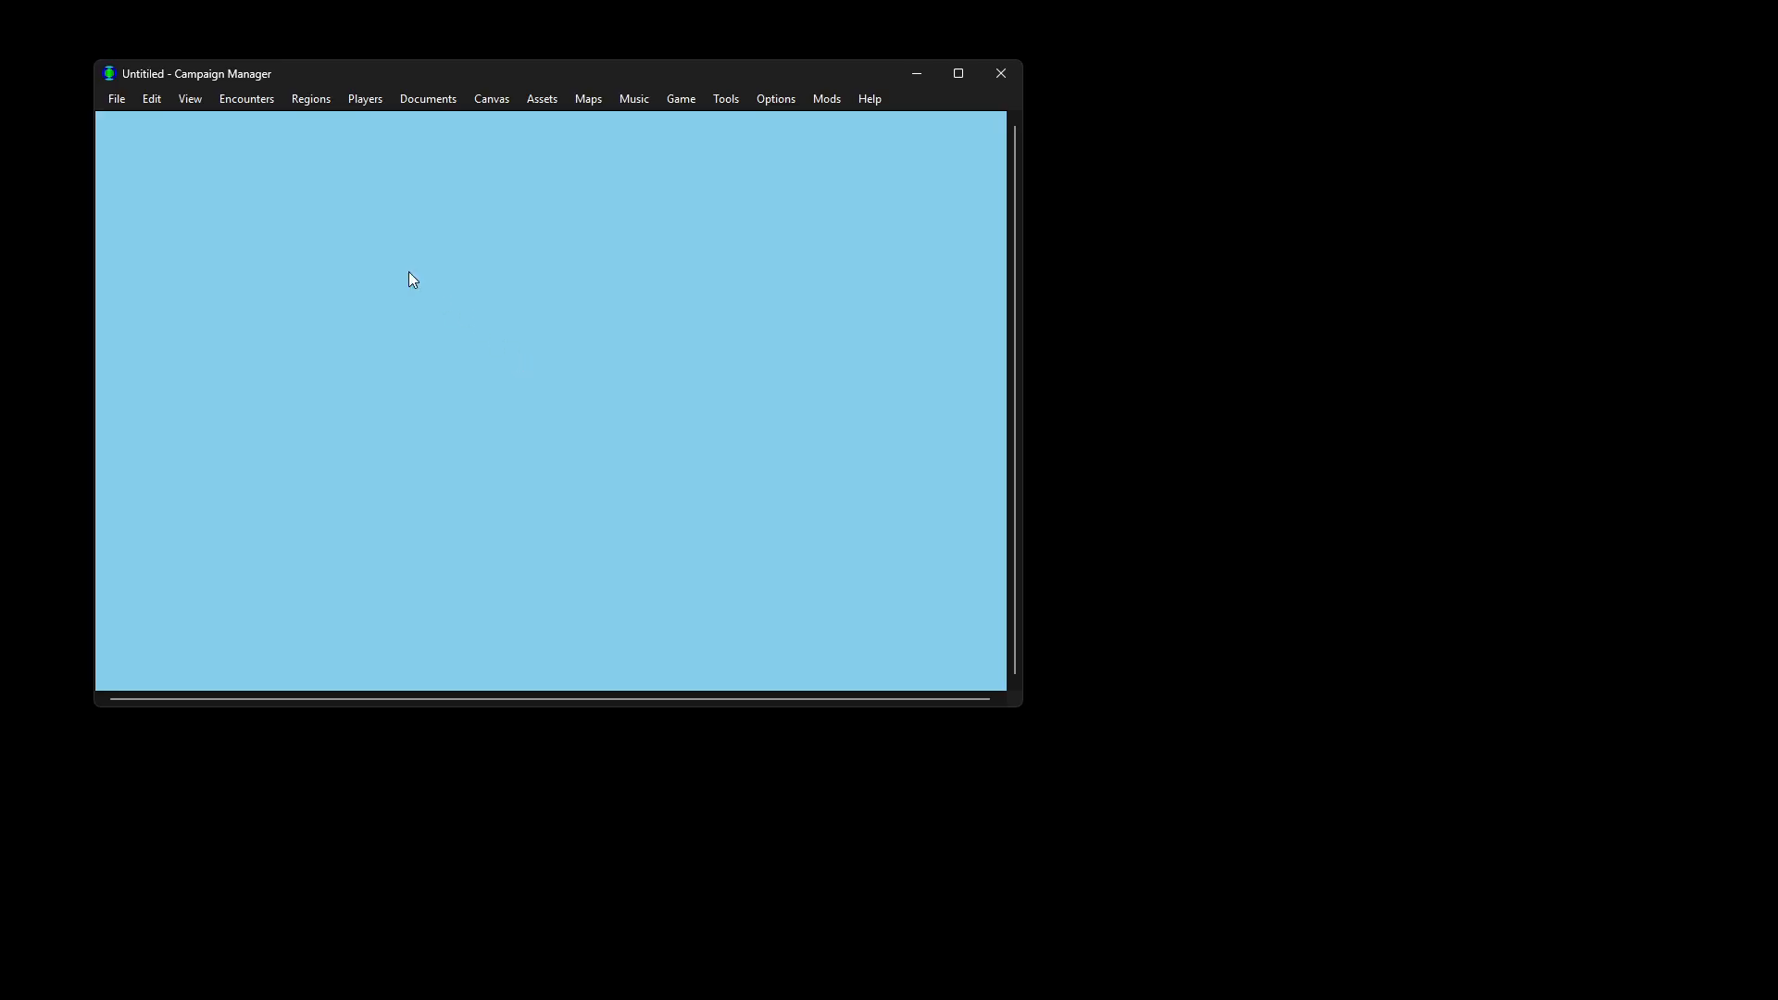
Step: Add an encounter named 'Introduction' to the empty campaign map and open it
{"action": "right_click", "coordinate": [386, 238]}
{"action": "left_click", "coordinate": [409, 246]}
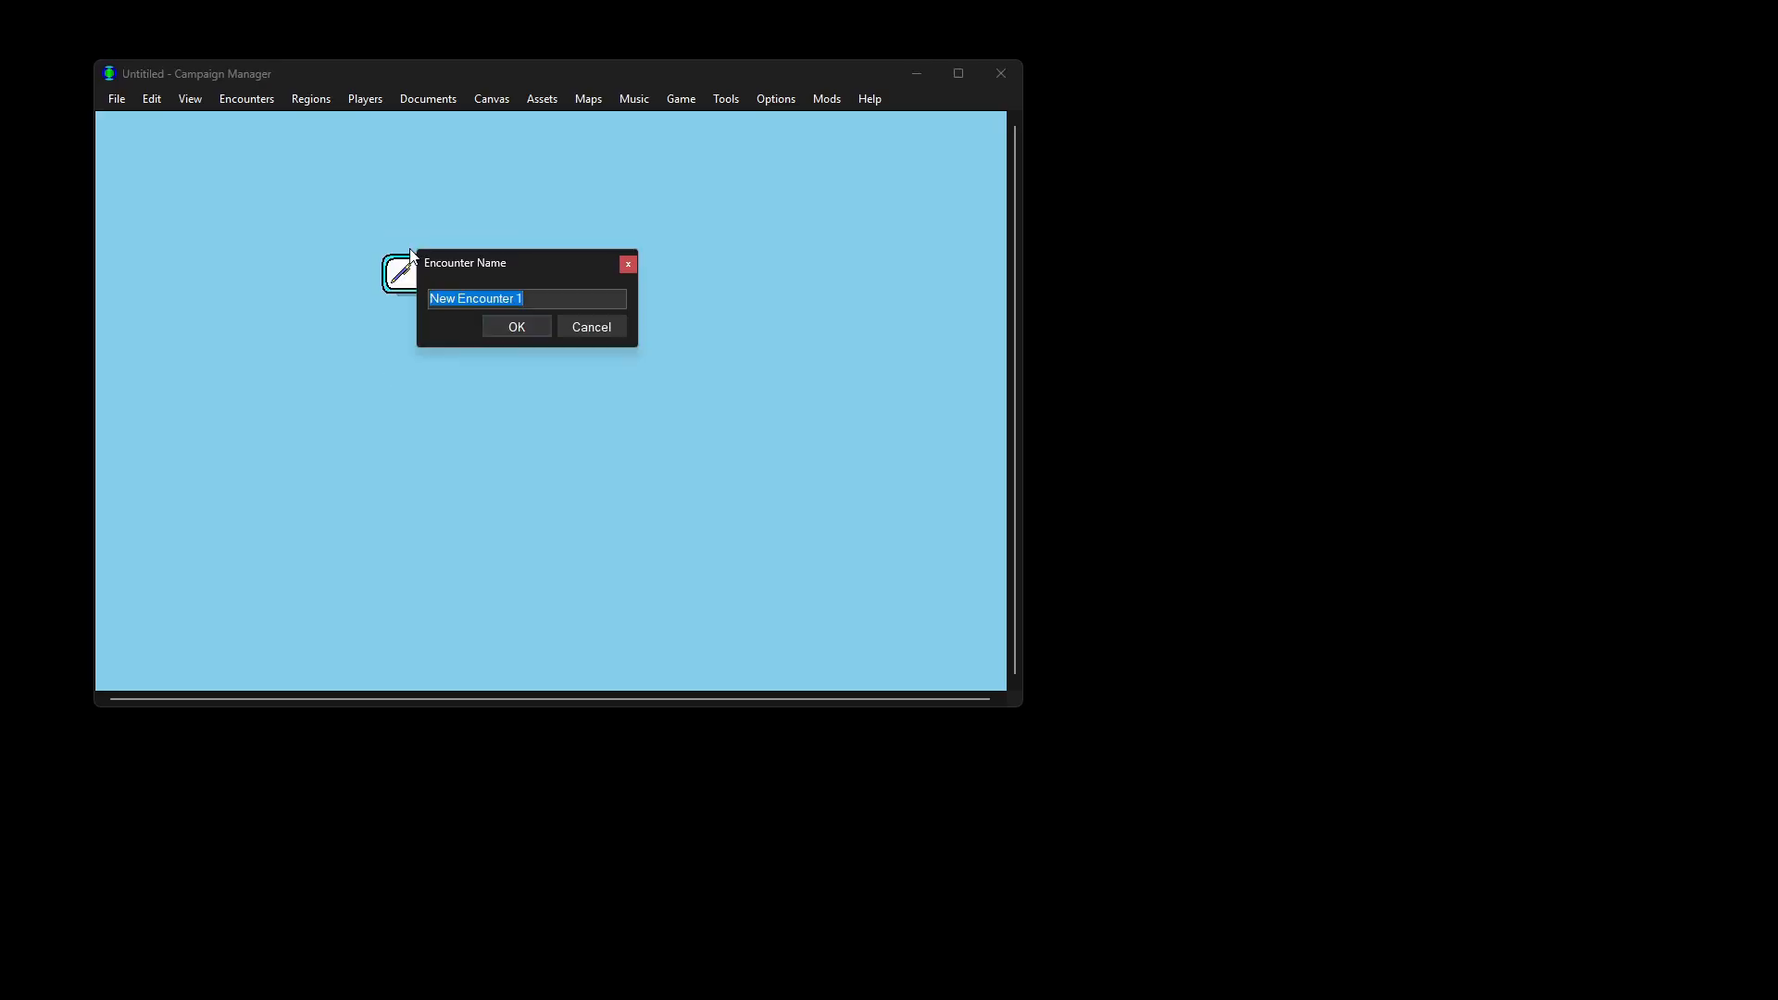
{"action": "type", "text": "Introduction"}
{"action": "key", "text": "Return"}
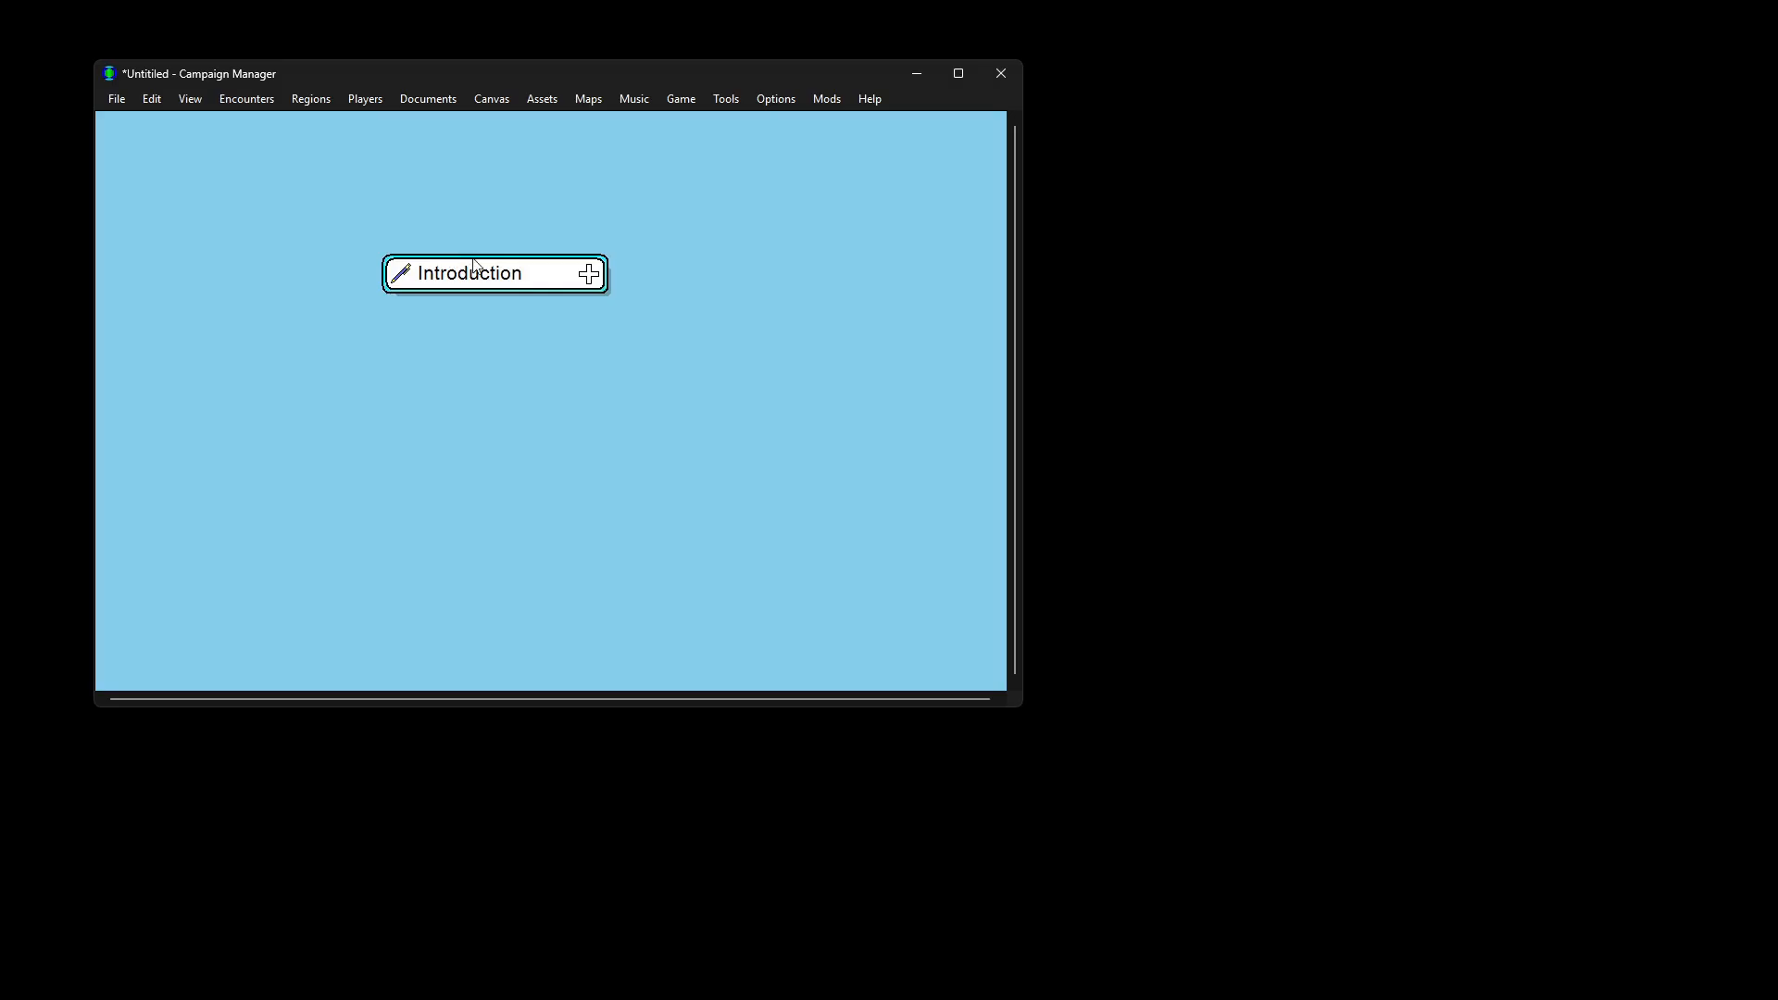
{"action": "left_click", "coordinate": [589, 274]}
Step: Add a notes item describing the one-shot campaign for brand new Level 1 players
{"action": "left_click", "coordinate": [690, 319]}
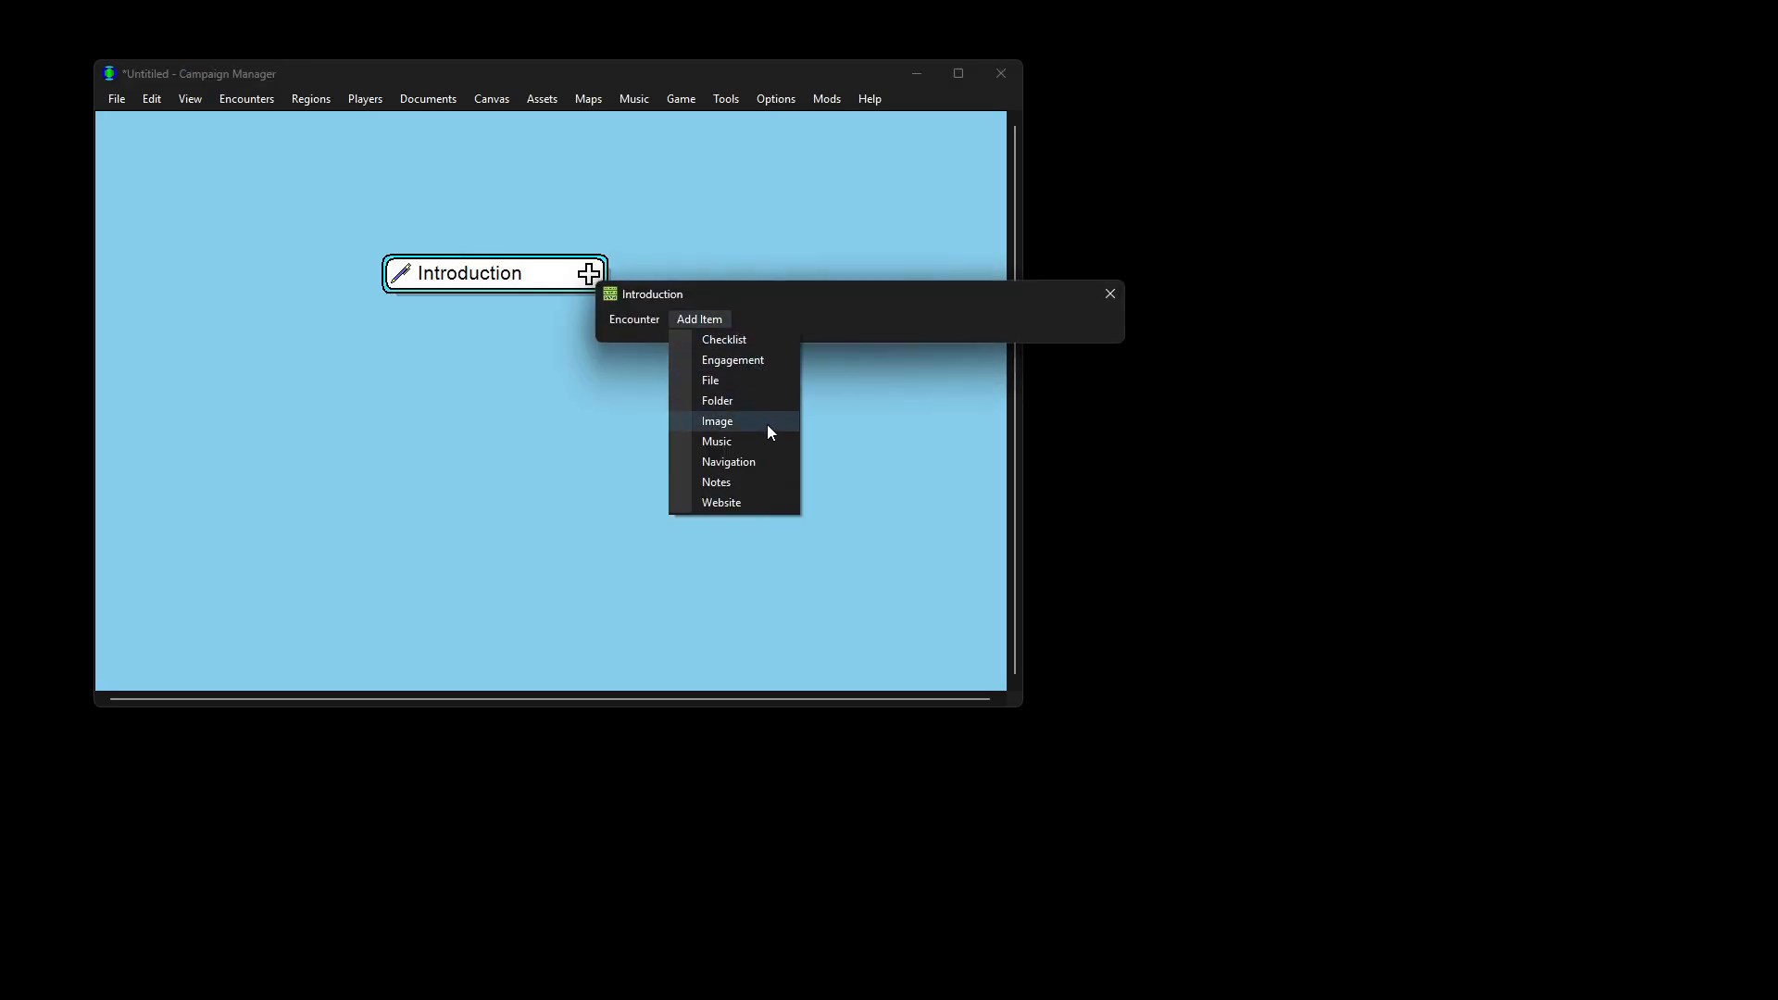
{"action": "left_click", "coordinate": [761, 482]}
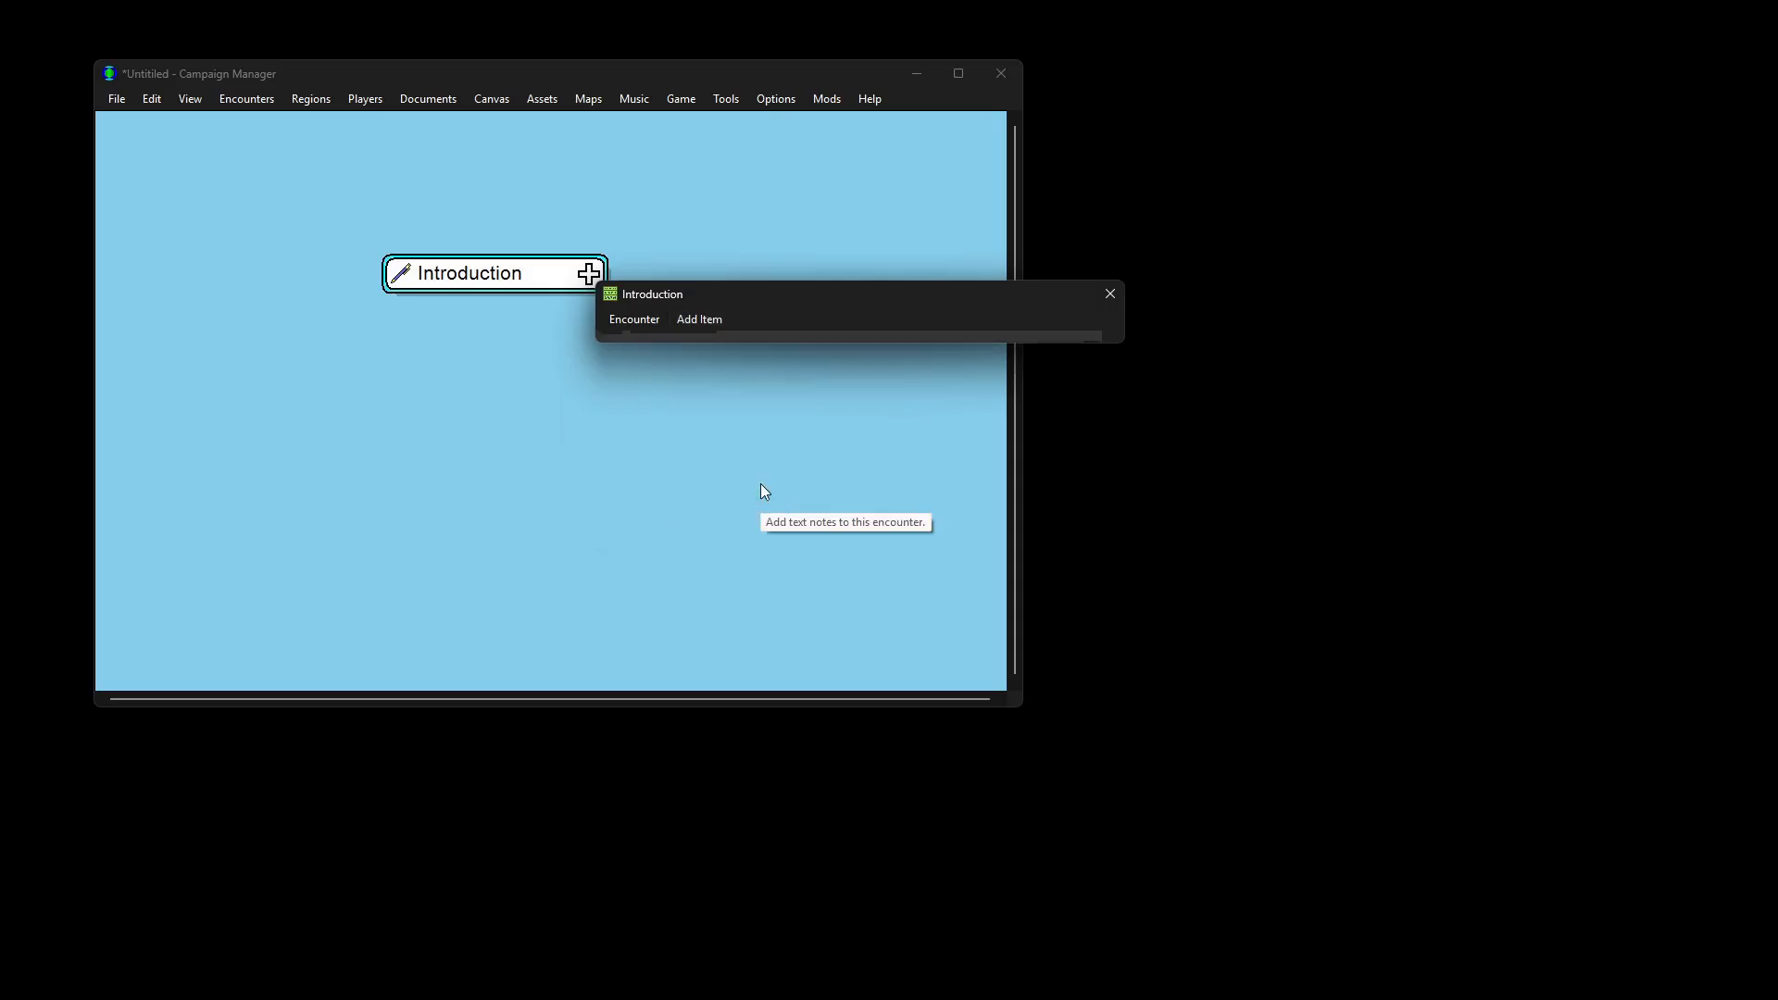
{"action": "left_click", "coordinate": [806, 420]}
{"action": "type", "text": "Thi"}
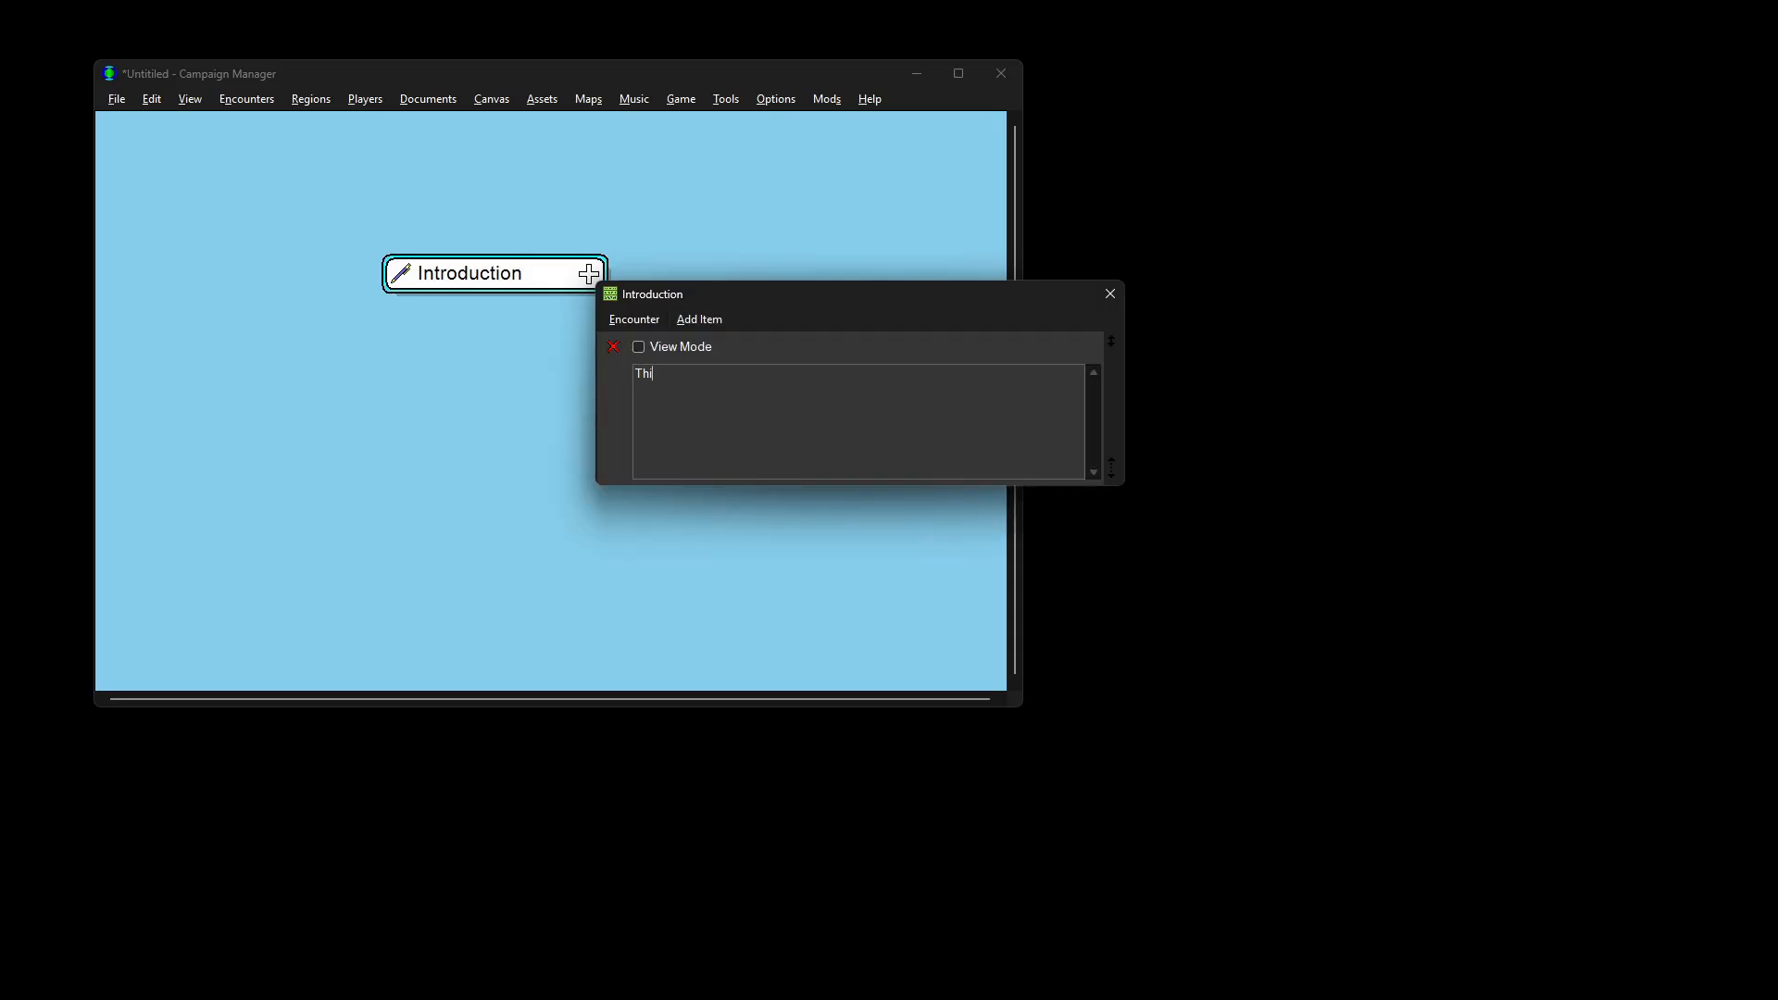
{"action": "type", "text": "s is a one-shot campaign meant for brand n"}
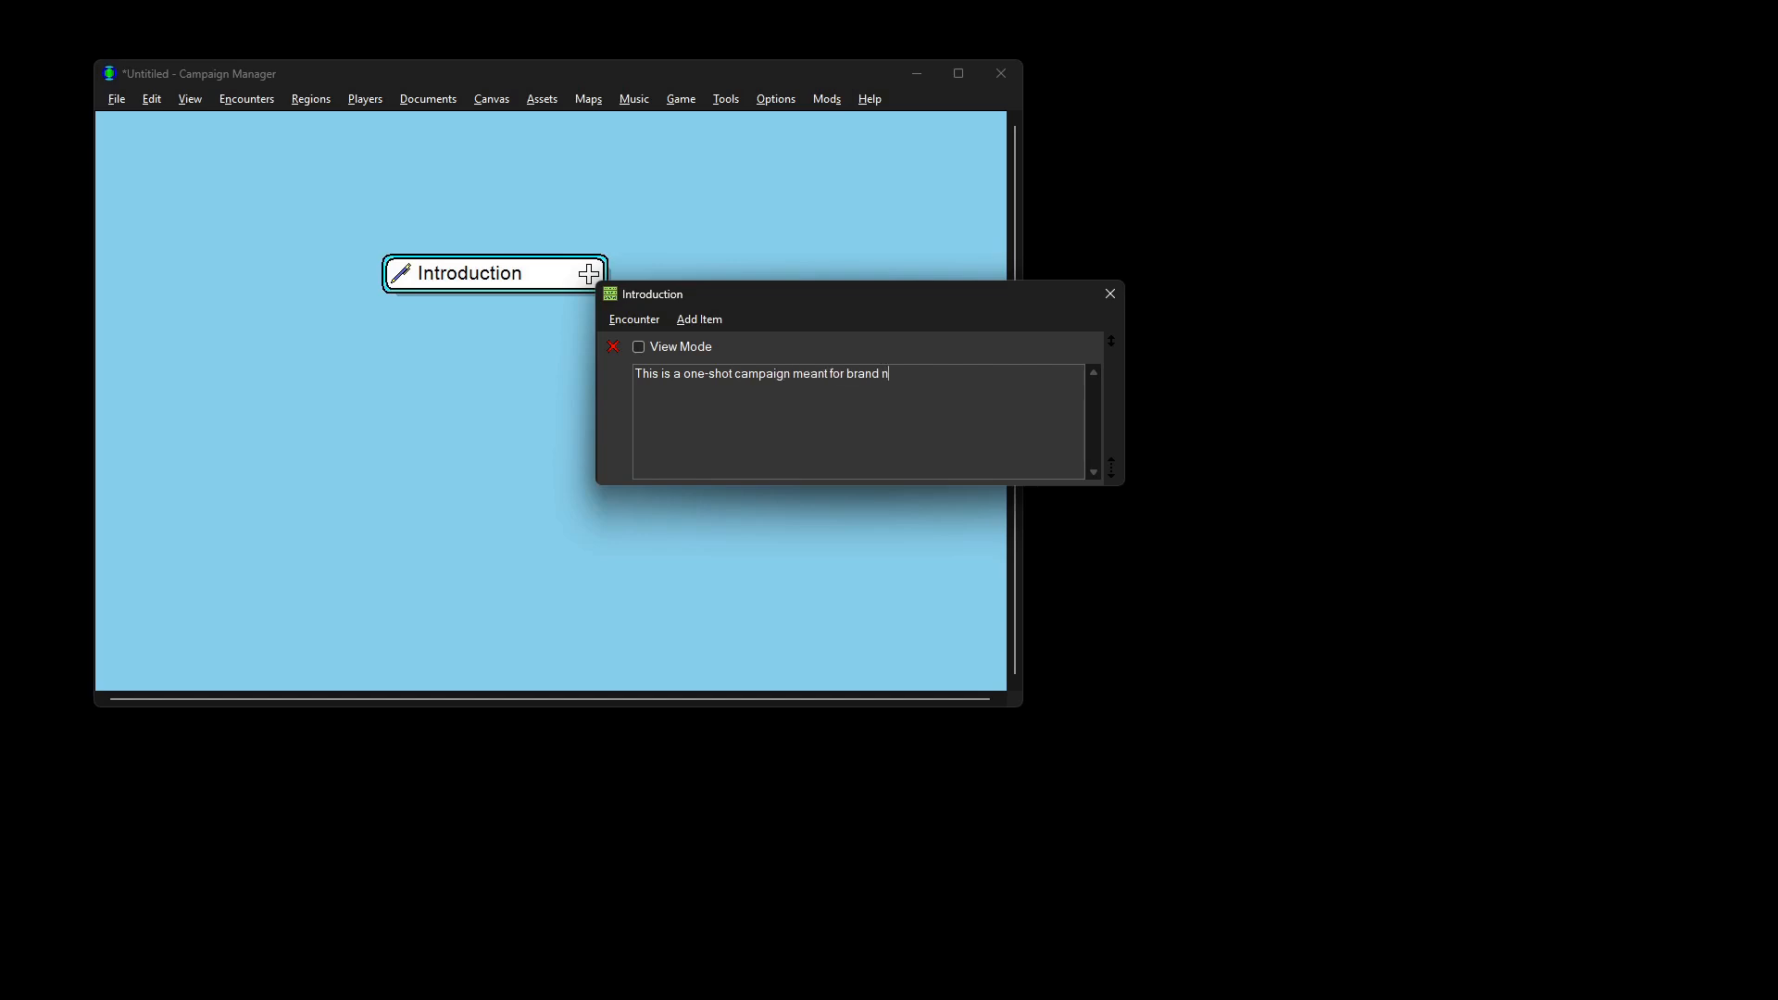
{"action": "type", "text": "ew Level 1 players. At the end they'll level up to 2."}
Step: Add the 'Introduction for the Players' line, the pasted intro paragraph and the player-introductions instruction
{"action": "key", "text": "Return"}
{"action": "key", "text": "Return"}
{"action": "type", "text": "Introduction for the Players"}
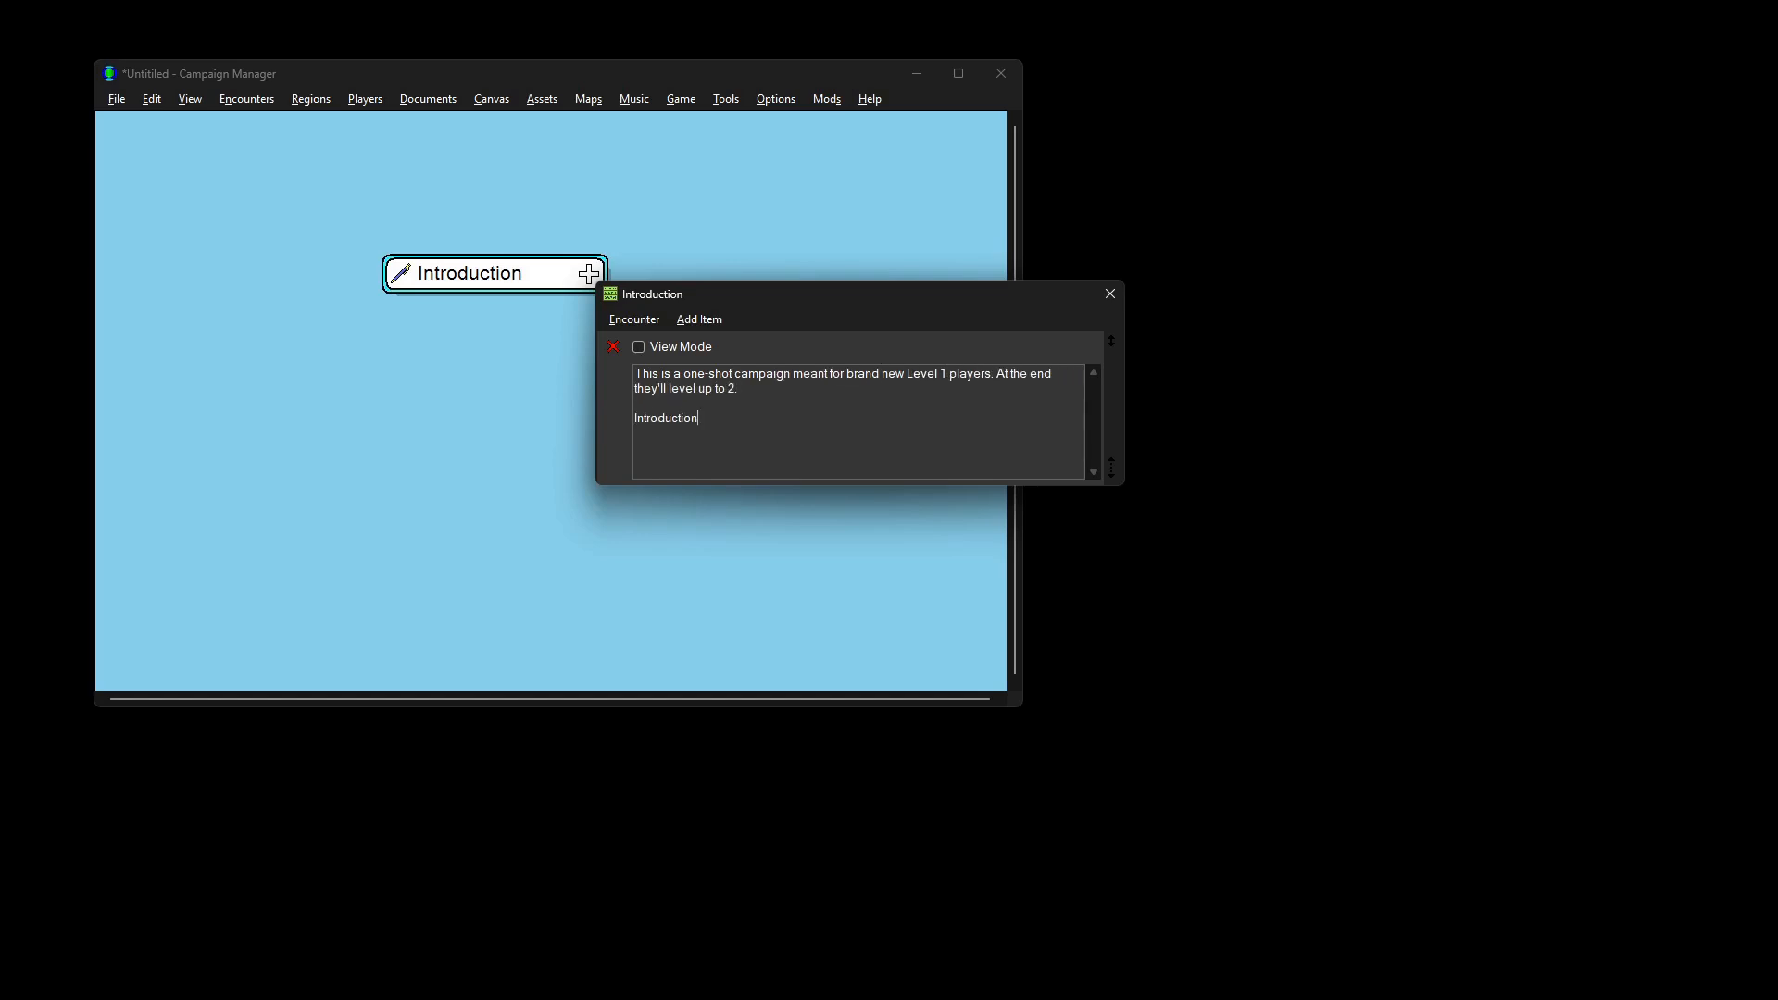
{"action": "key", "text": "Return"}
{"action": "key", "text": "ctrl+v"}
{"action": "key", "text": "Return"}
{"action": "key", "text": "Return"}
{"action": "type", "text": "Tell th"}
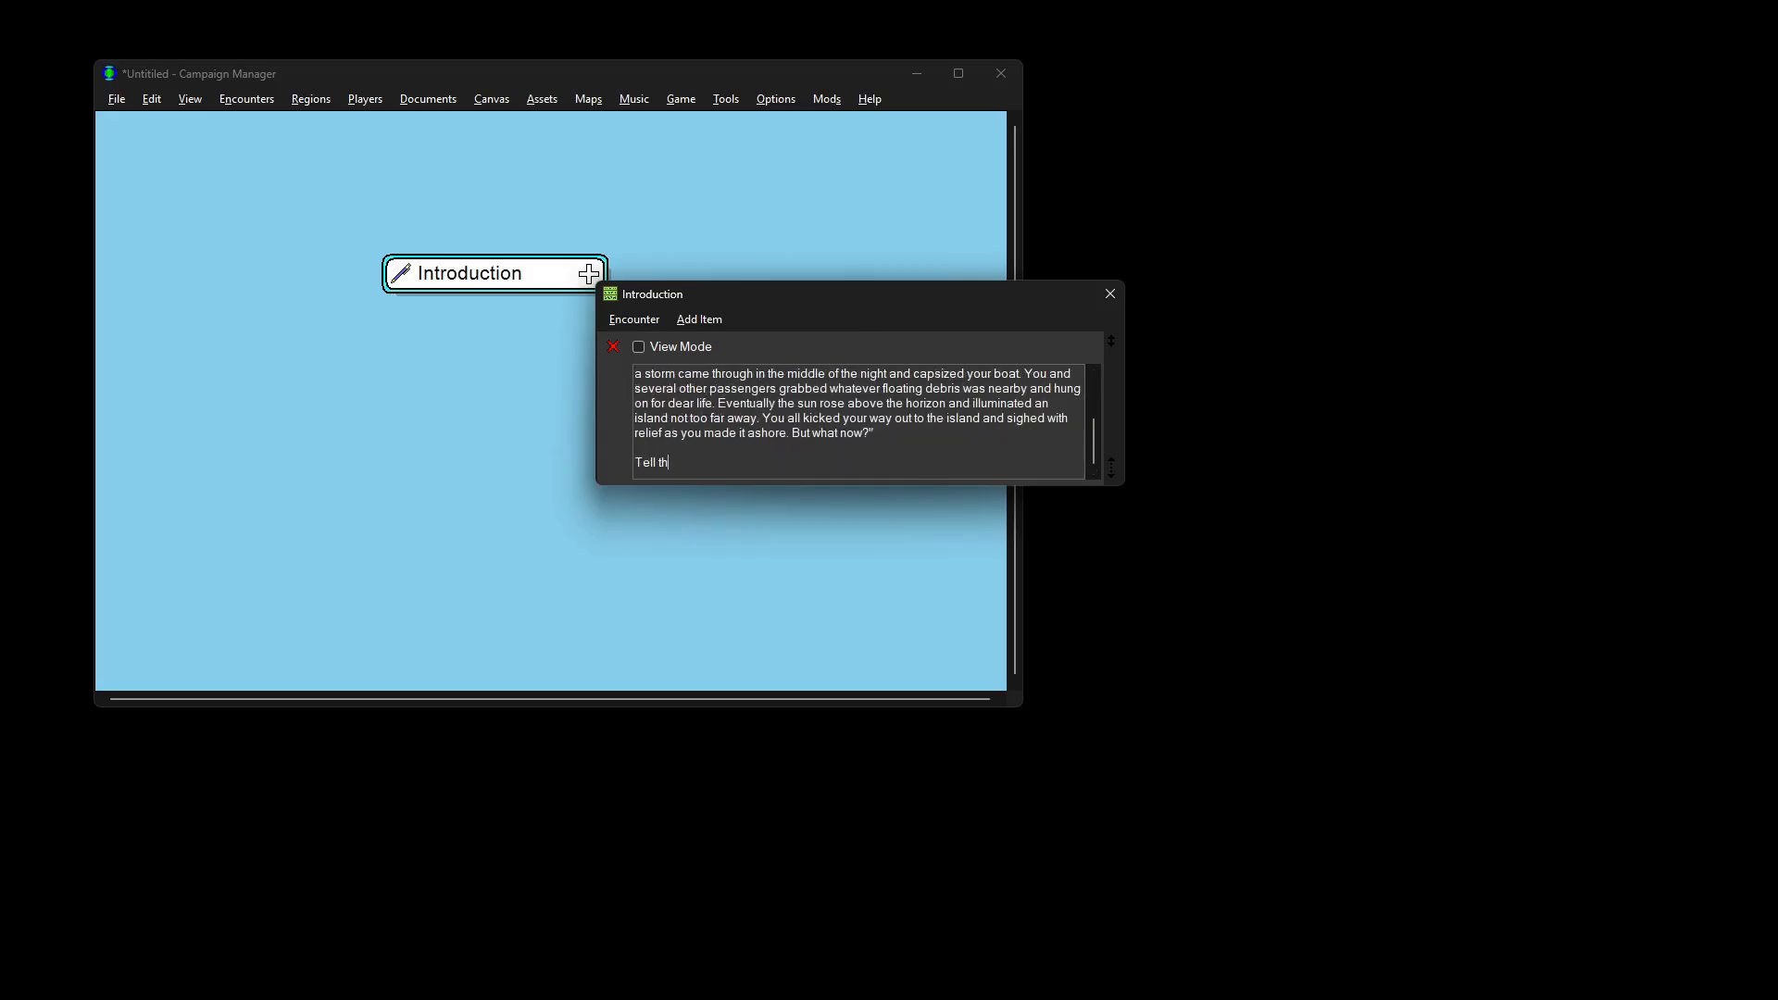
{"action": "type", "text": "e players they should all introduce themse"}
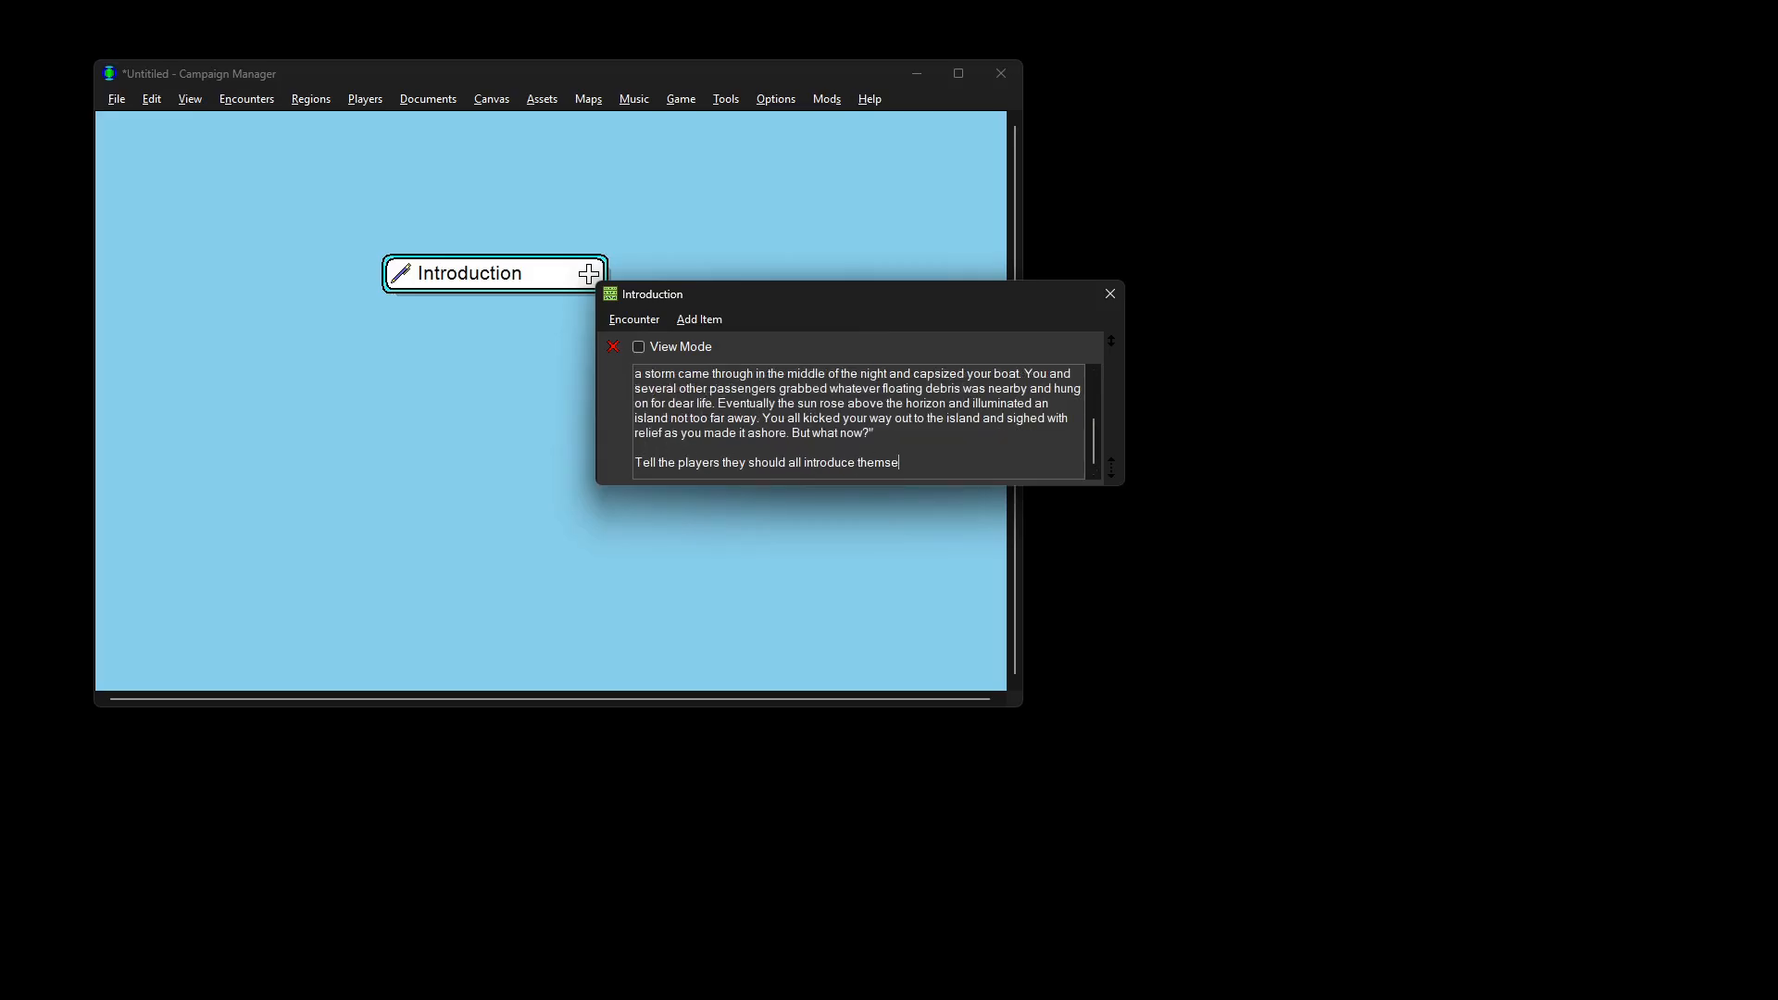
{"action": "type", "text": "lves to the other players - they should give"}
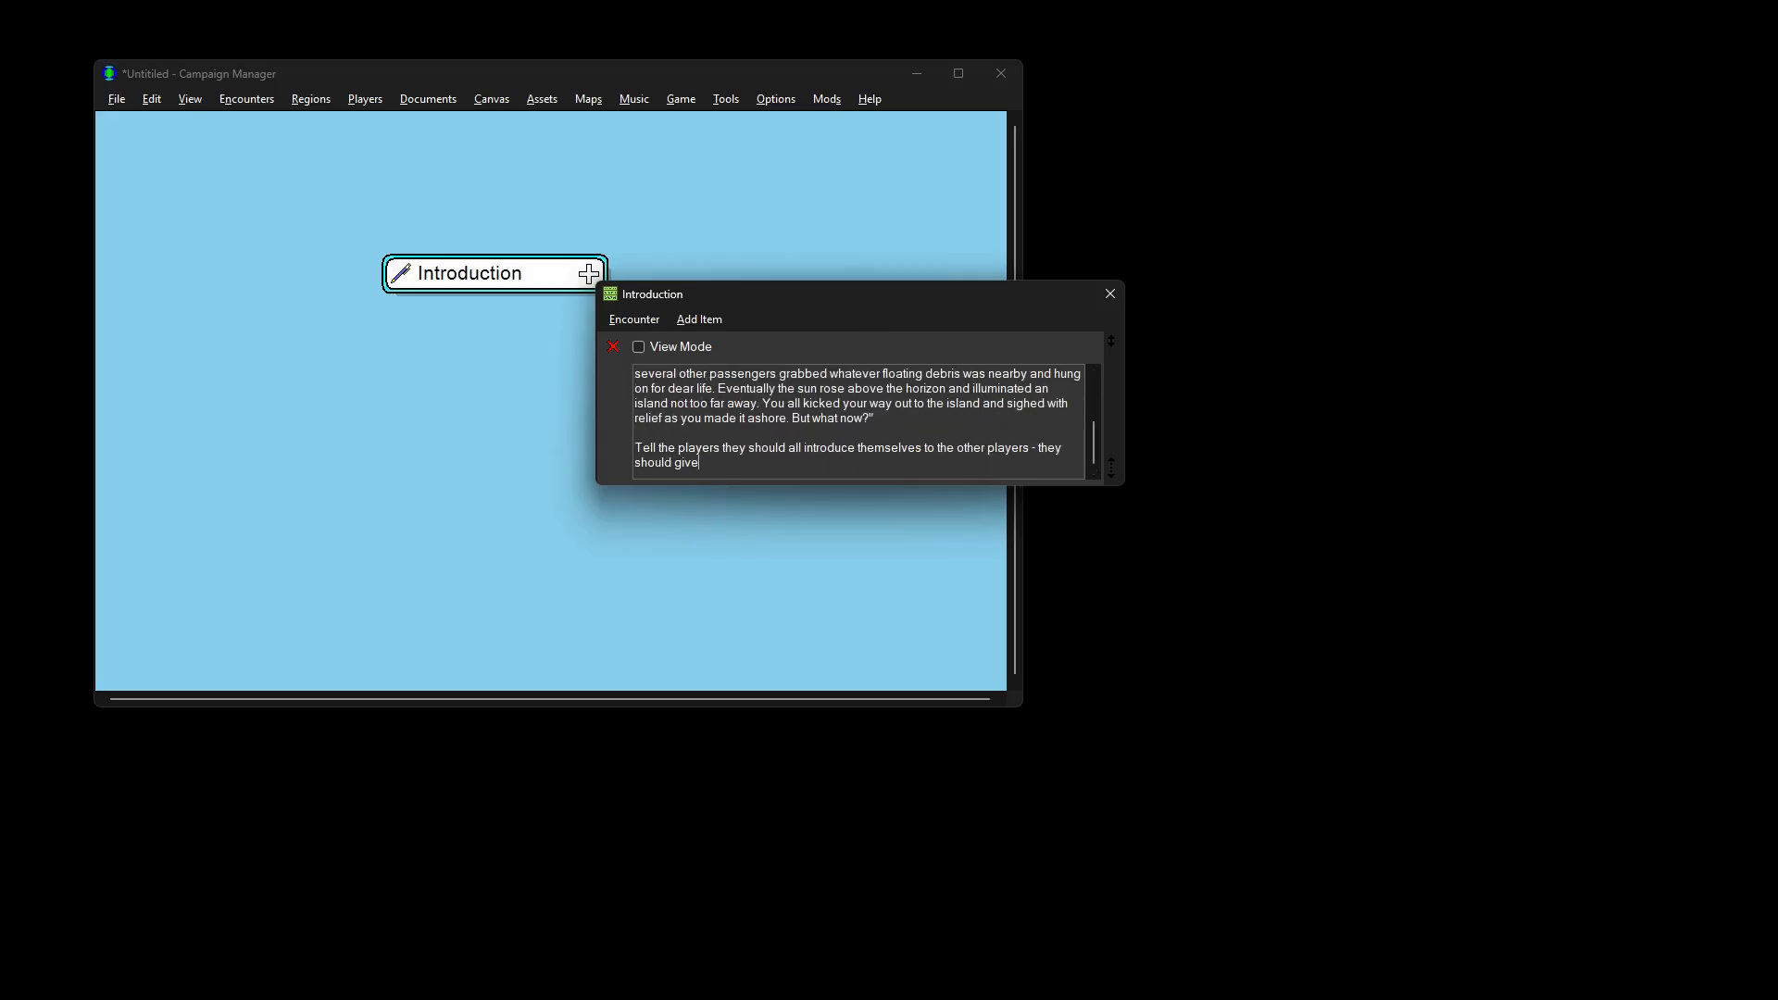
{"action": "type", "text": " their names and describe what they look like."}
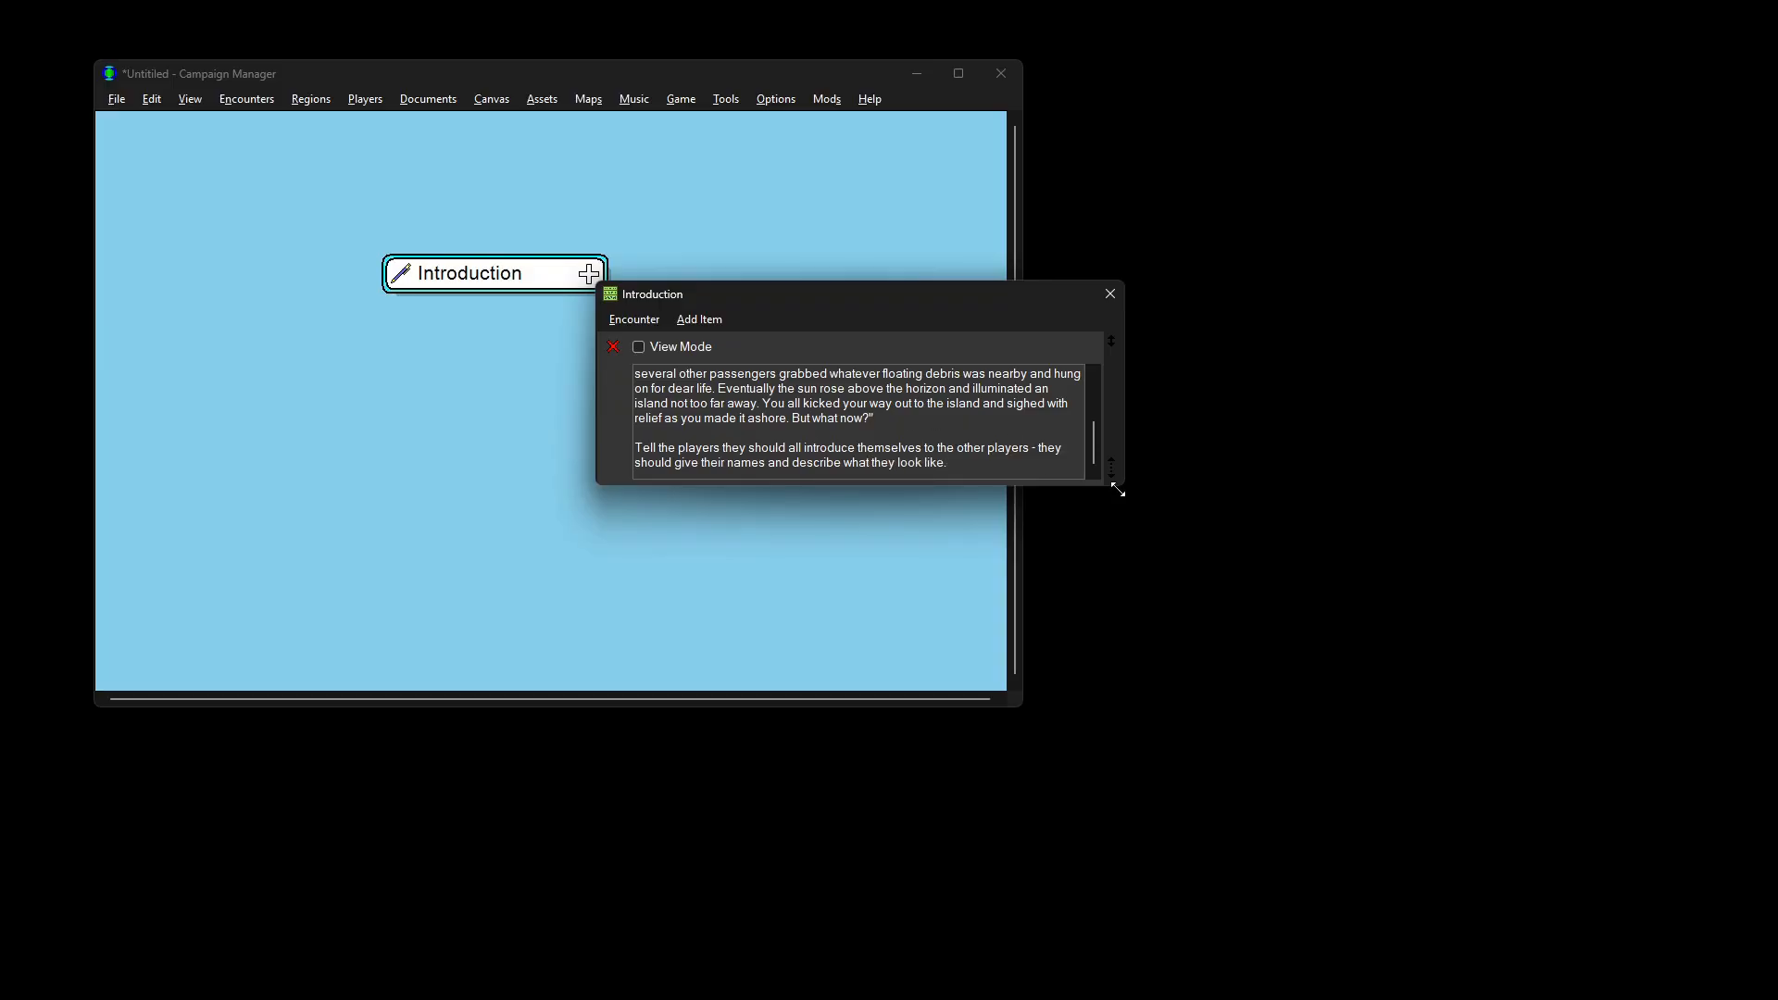
Step: Enlarge the window, wrap the heading in <h1> tags and switch to View Mode
{"action": "left_click_drag", "start_coordinate": [1119, 485], "coordinate": [1152, 686]}
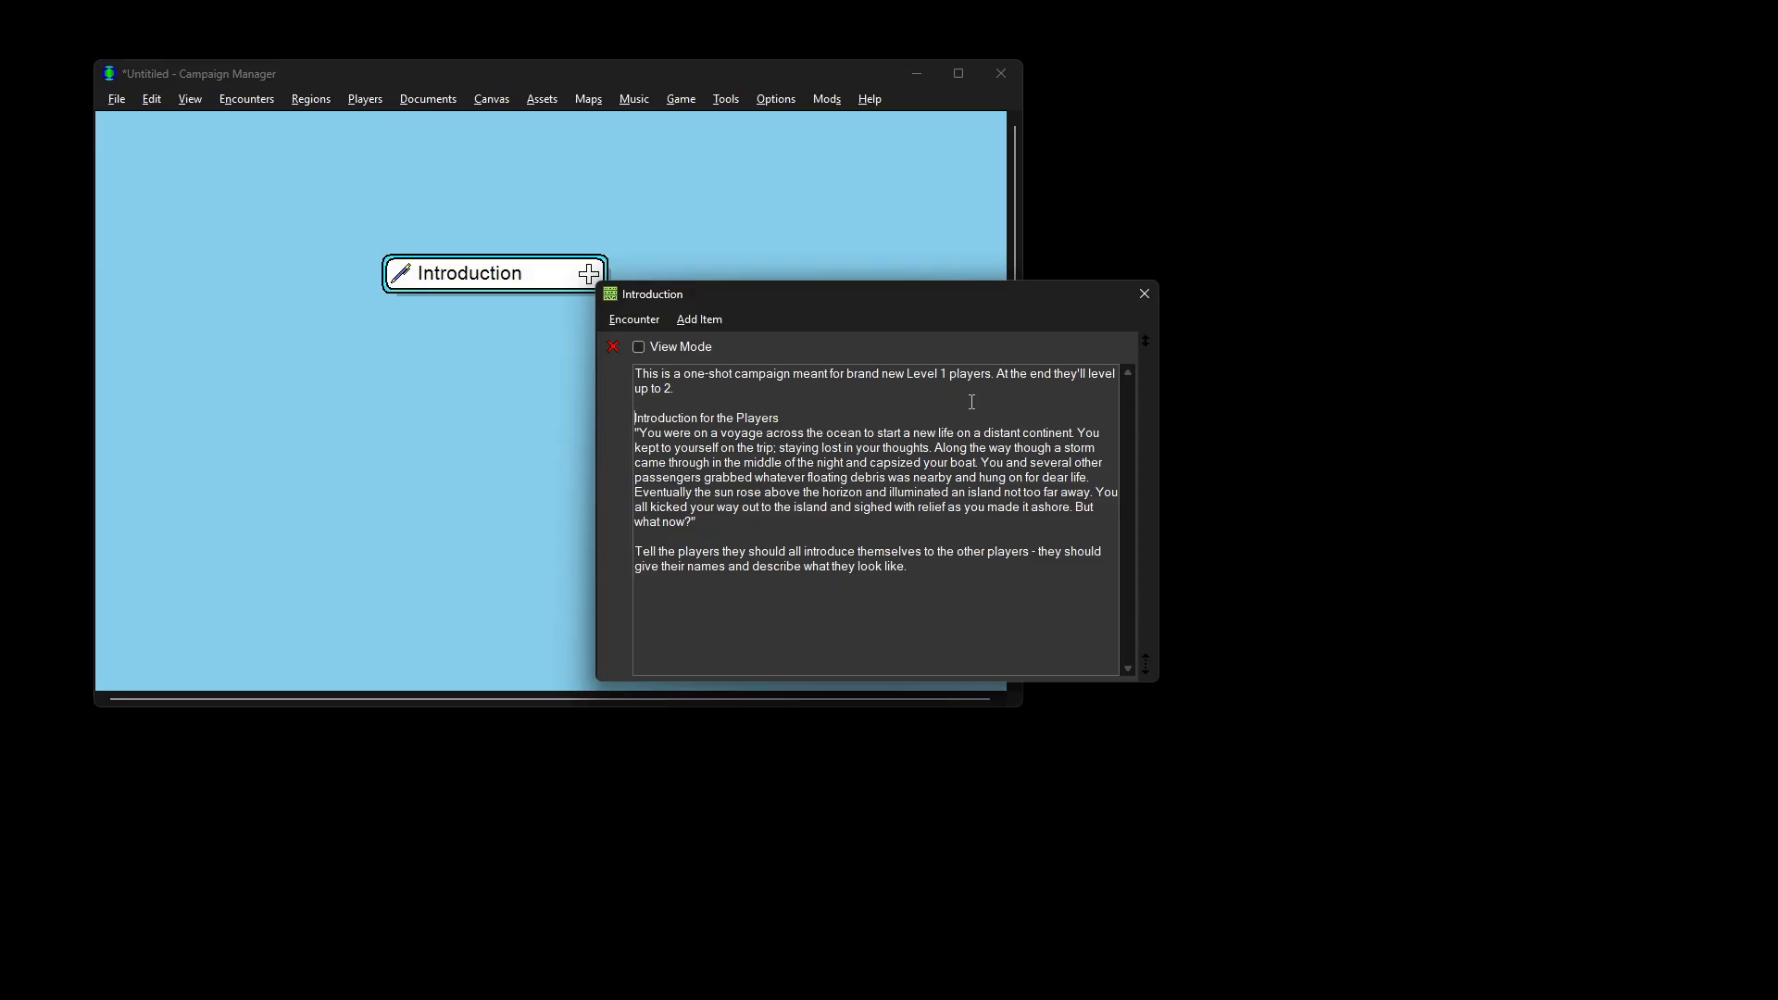
{"action": "type", "text": "<h1>"}
{"action": "type", "text": "</h1>"}
{"action": "left_click", "coordinate": [683, 347]}
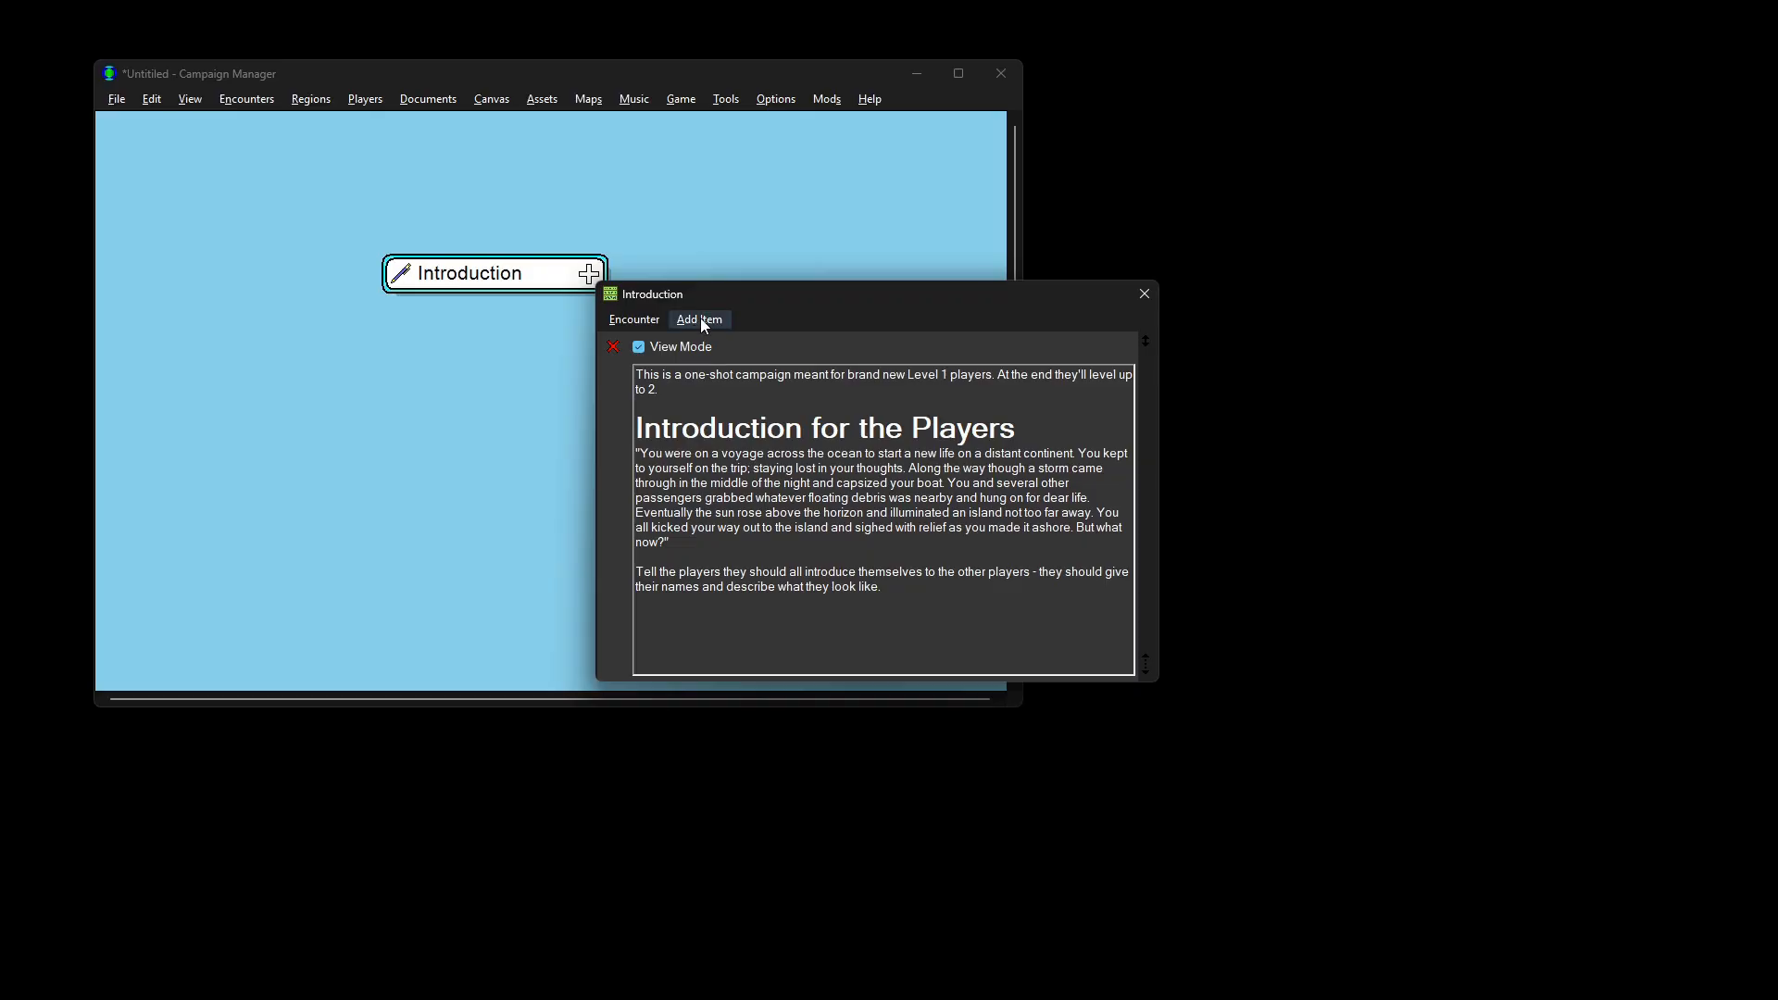
Step: Attach a music item set to the Beach track and preview it
{"action": "left_click", "coordinate": [700, 319]}
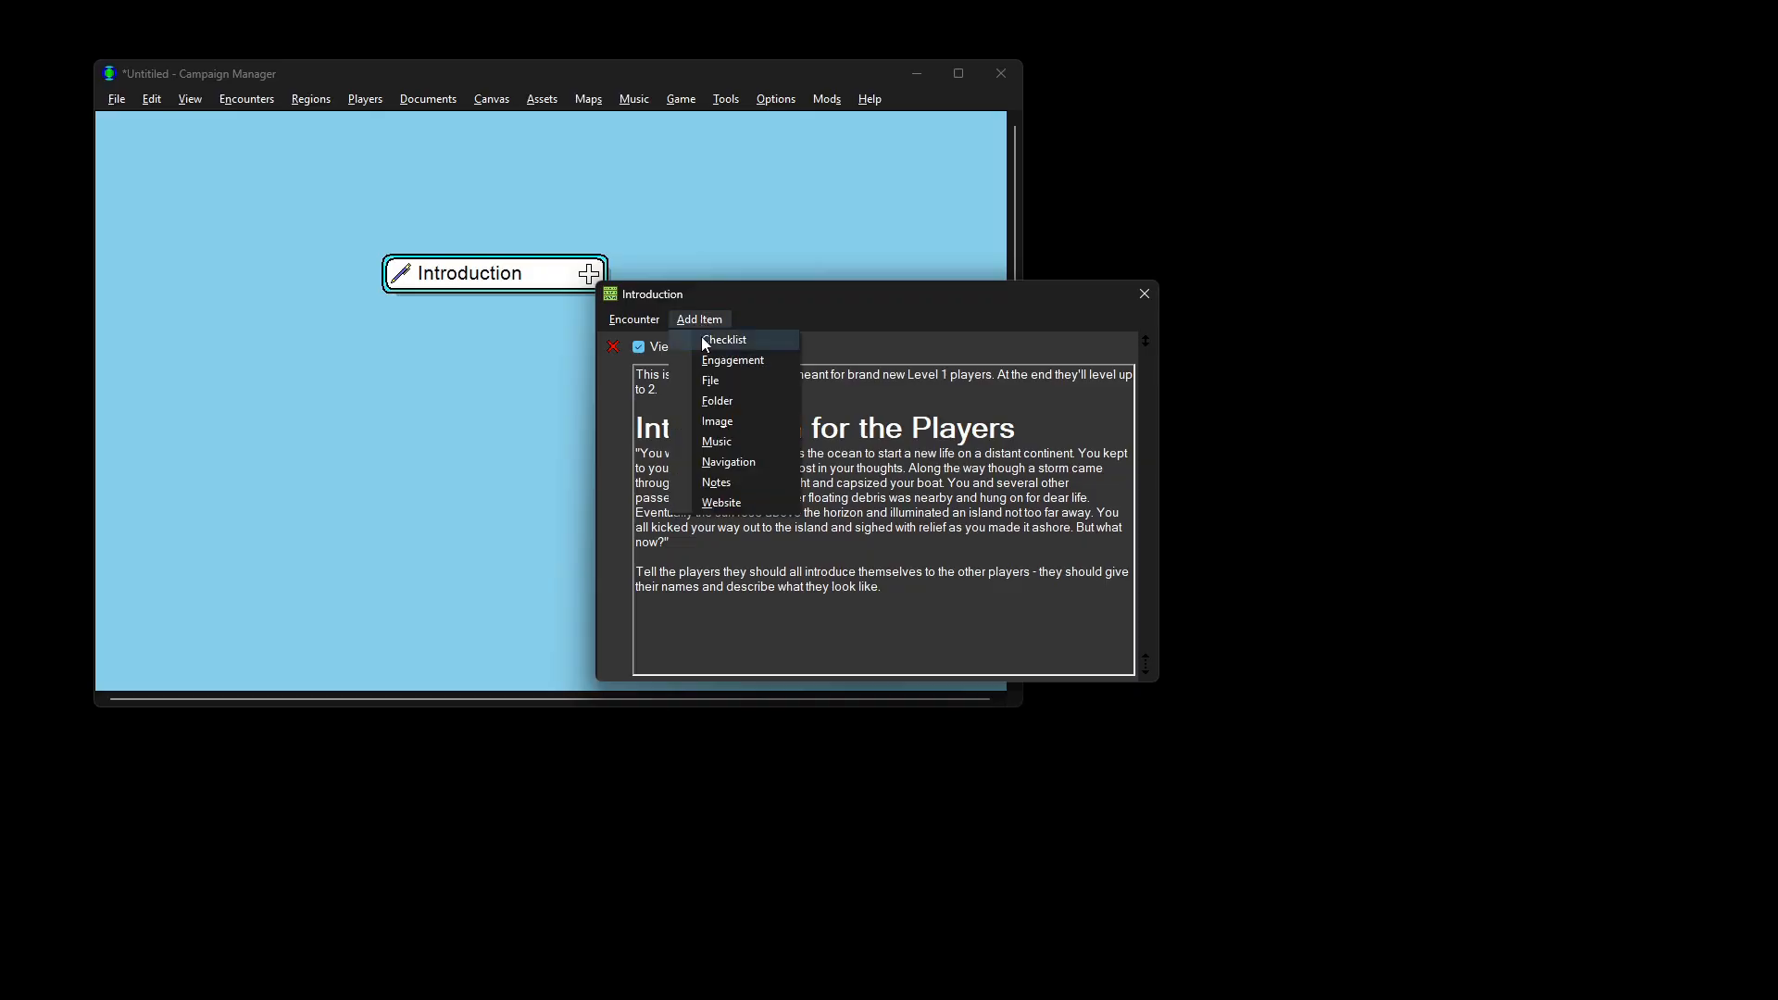
{"action": "left_click", "coordinate": [727, 444]}
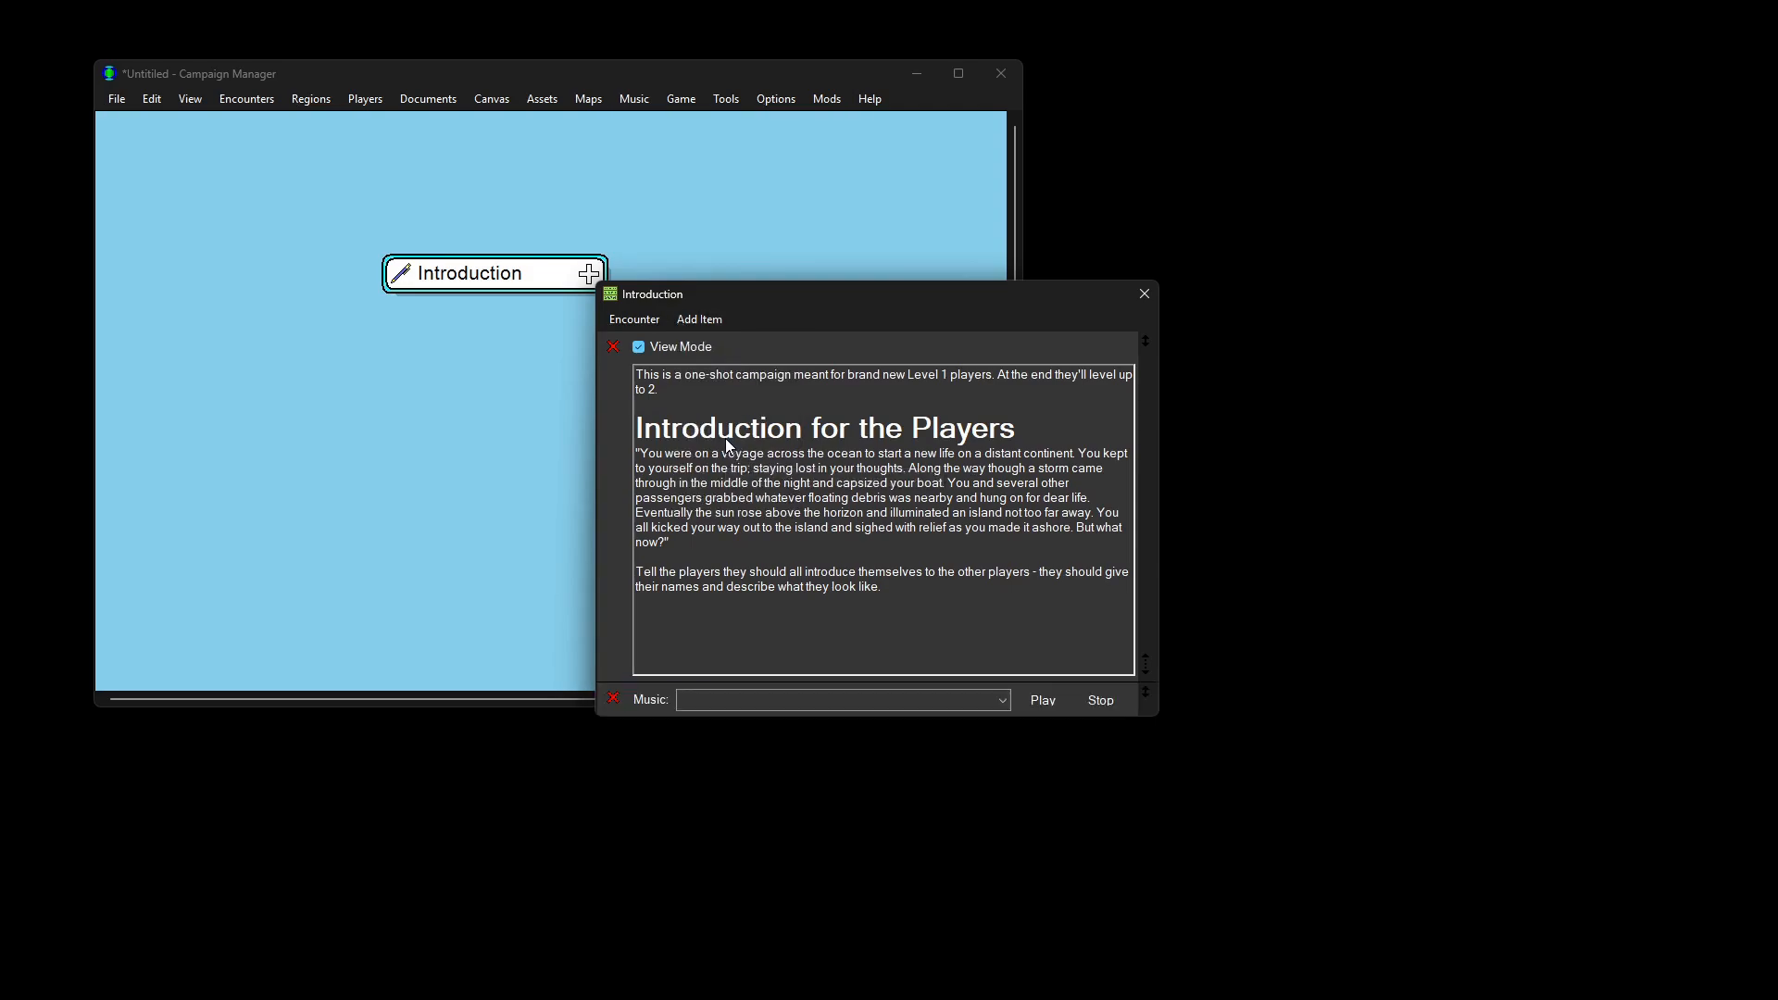
{"action": "left_click", "coordinate": [1003, 701]}
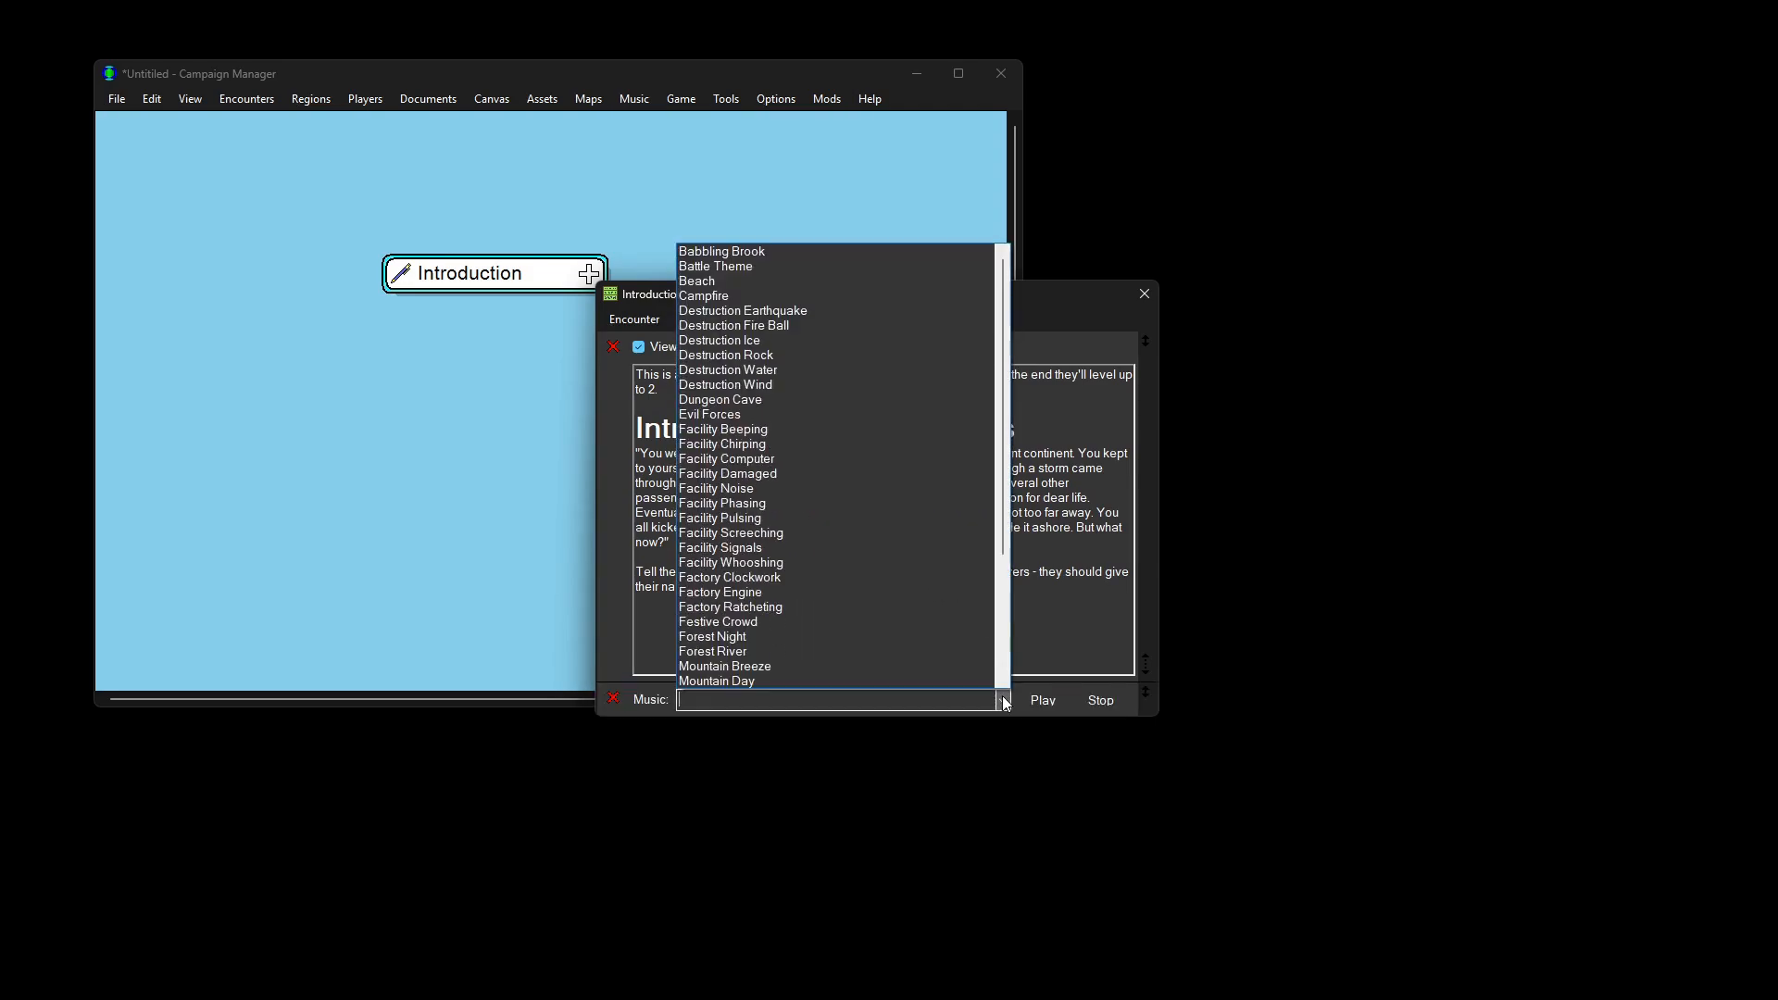
{"action": "left_click", "coordinate": [786, 281]}
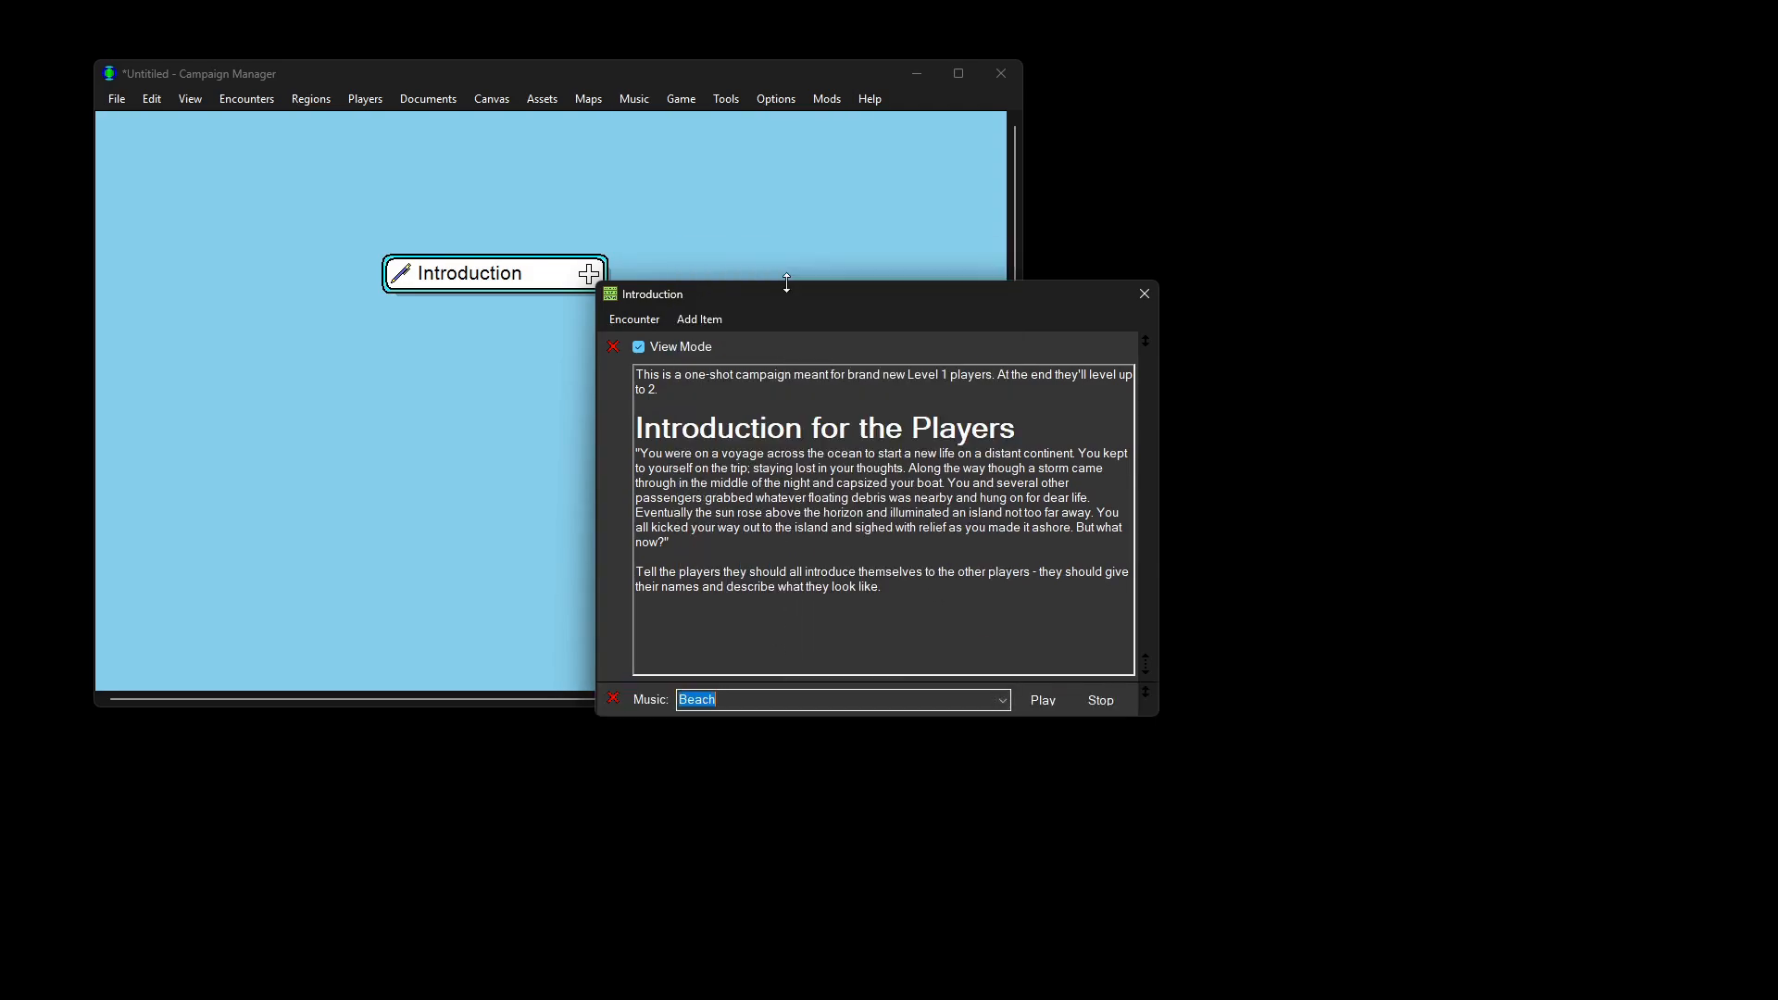
{"action": "left_click", "coordinate": [1047, 704]}
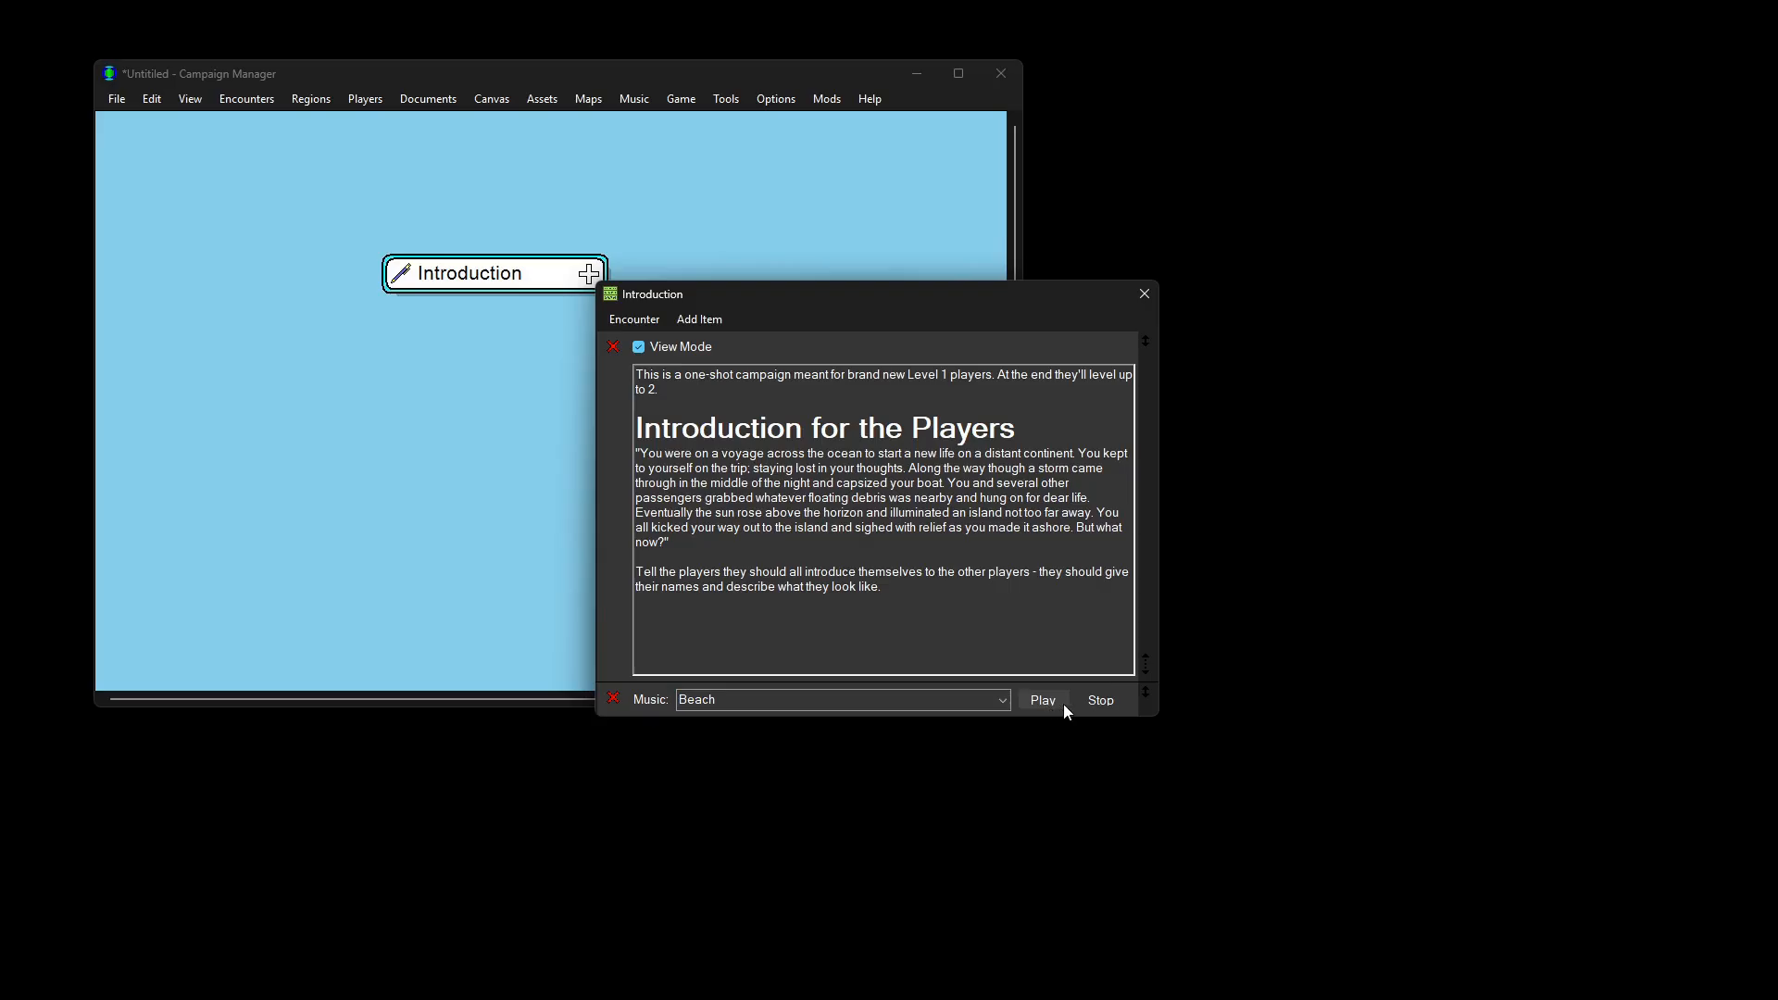
{"action": "left_click", "coordinate": [1120, 703]}
Step: Close the Introduction window and advance its status from Editing through Reviewing to Ready
{"action": "left_click", "coordinate": [1145, 295]}
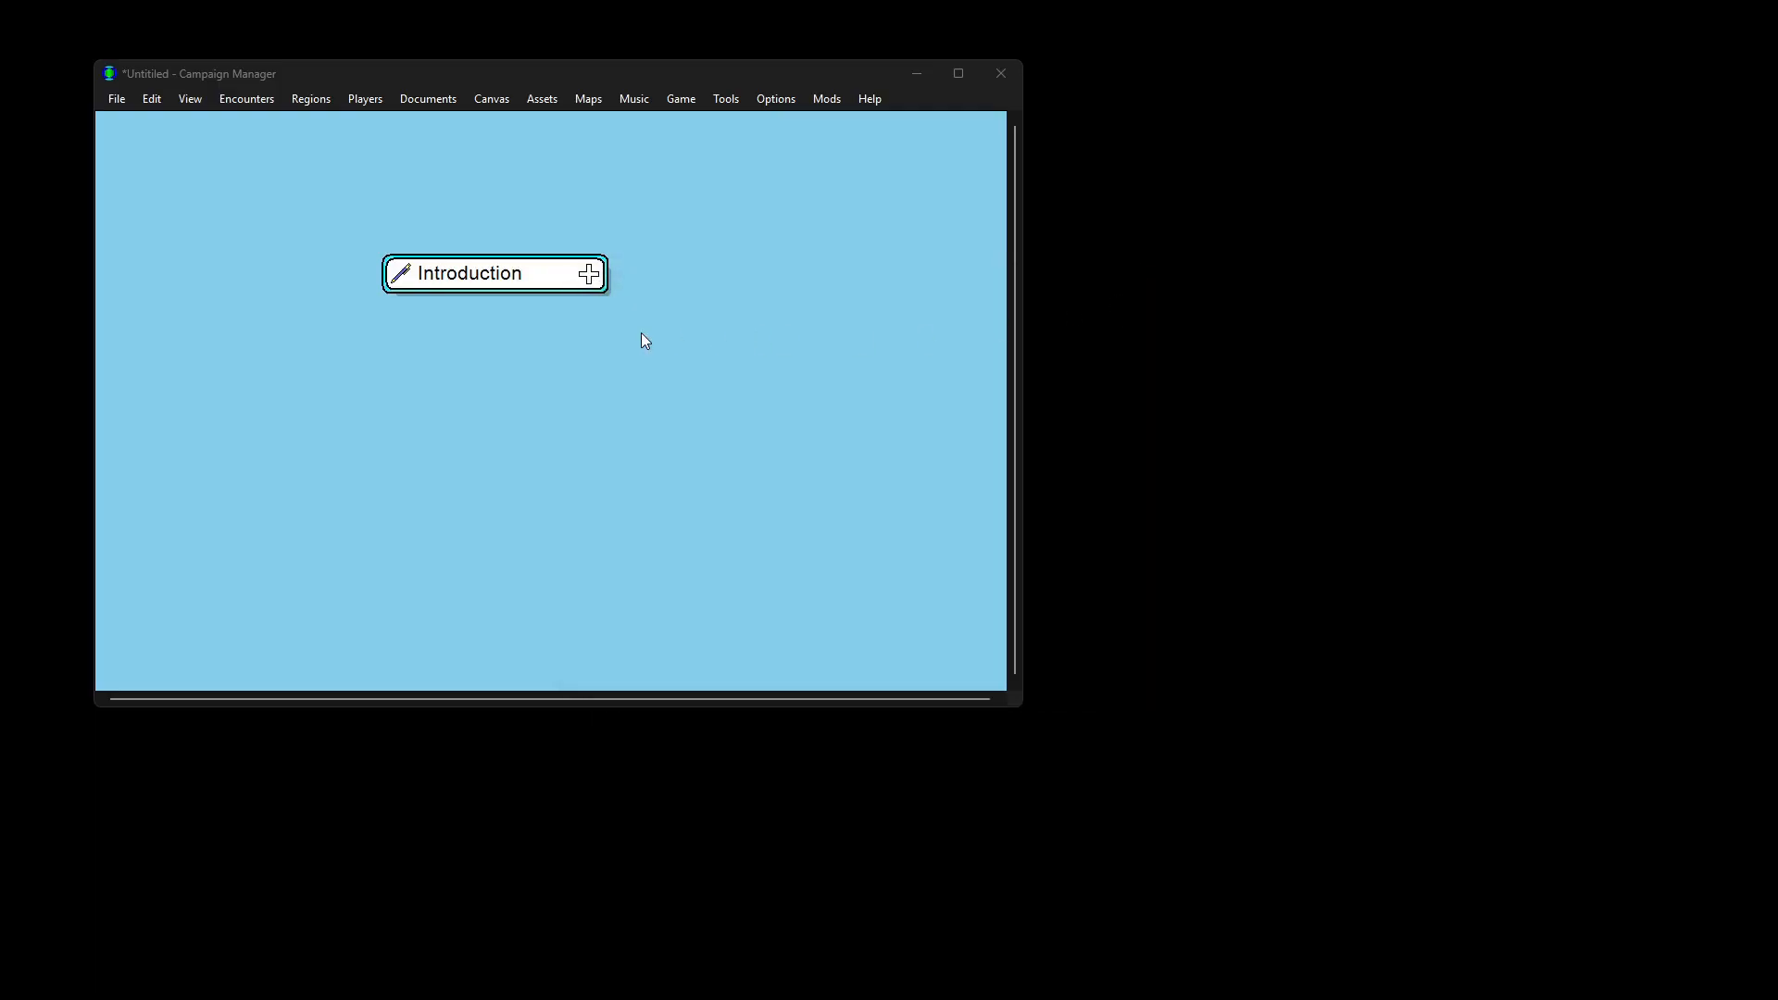
{"action": "left_click", "coordinate": [402, 276]}
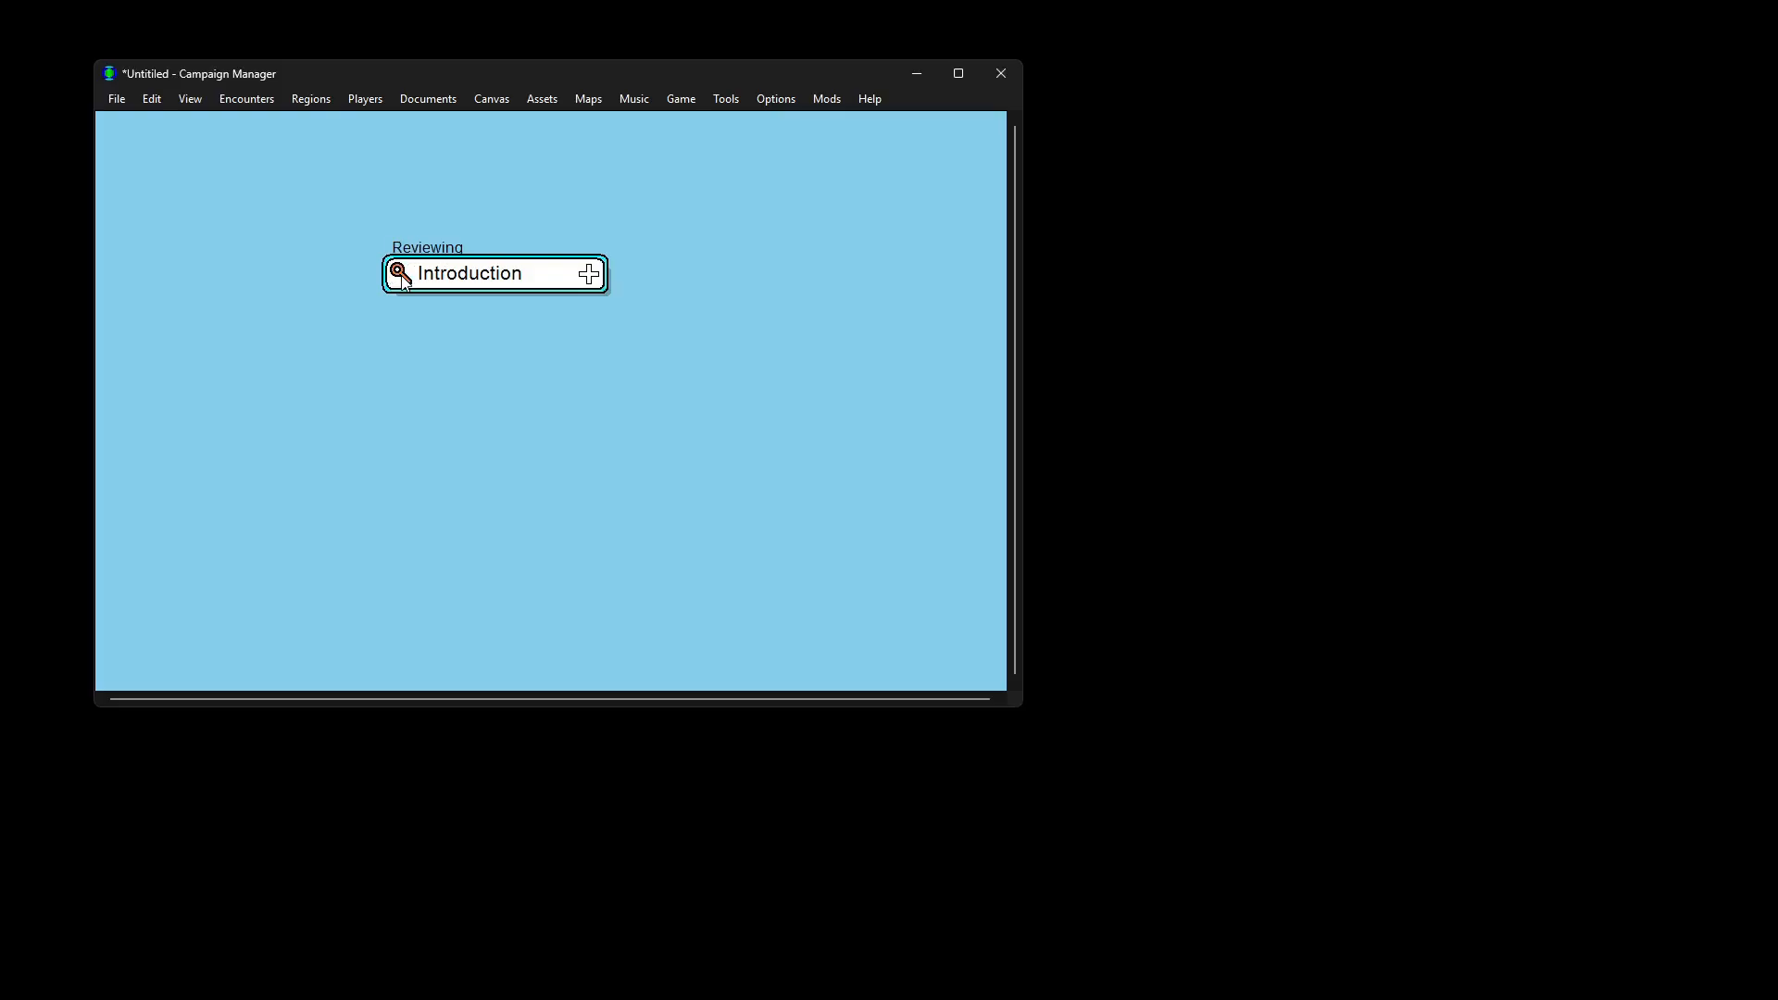
{"action": "left_click", "coordinate": [402, 276]}
Step: Create an 'Ambush' encounter lined up under Introduction and open it
{"action": "right_click", "coordinate": [404, 396]}
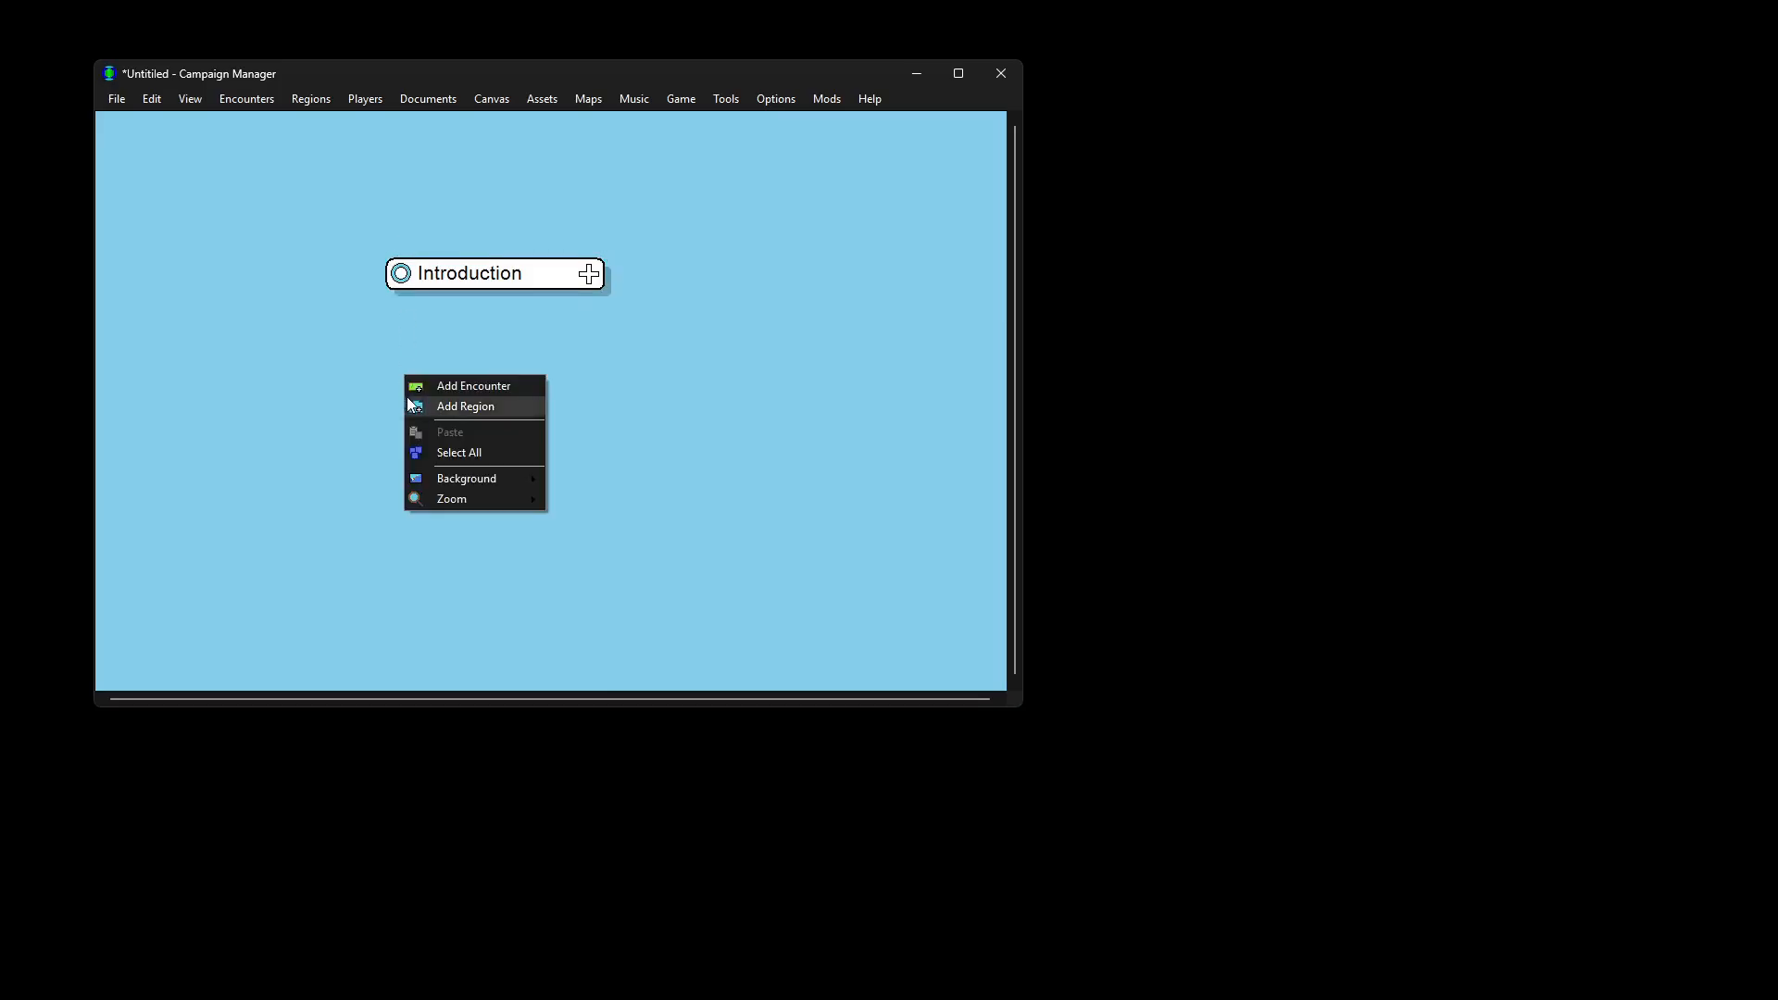
{"action": "left_click", "coordinate": [430, 386]}
{"action": "type", "text": "Ambush"}
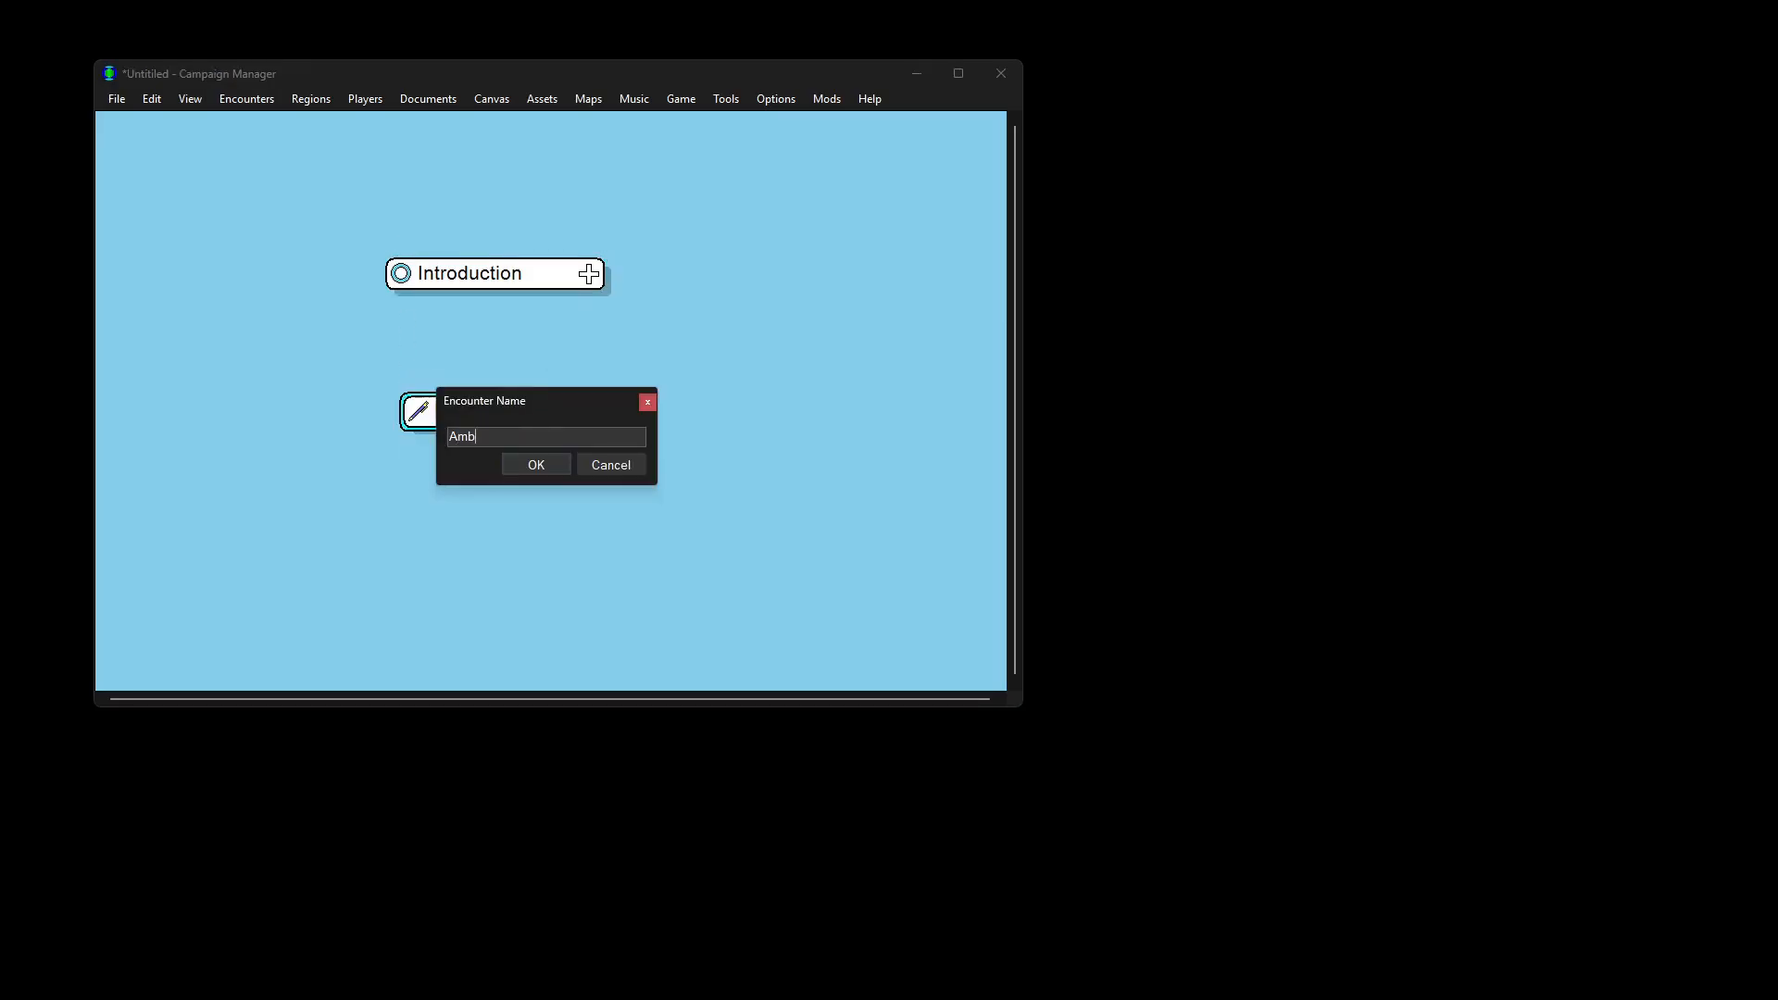
{"action": "key", "text": "Return"}
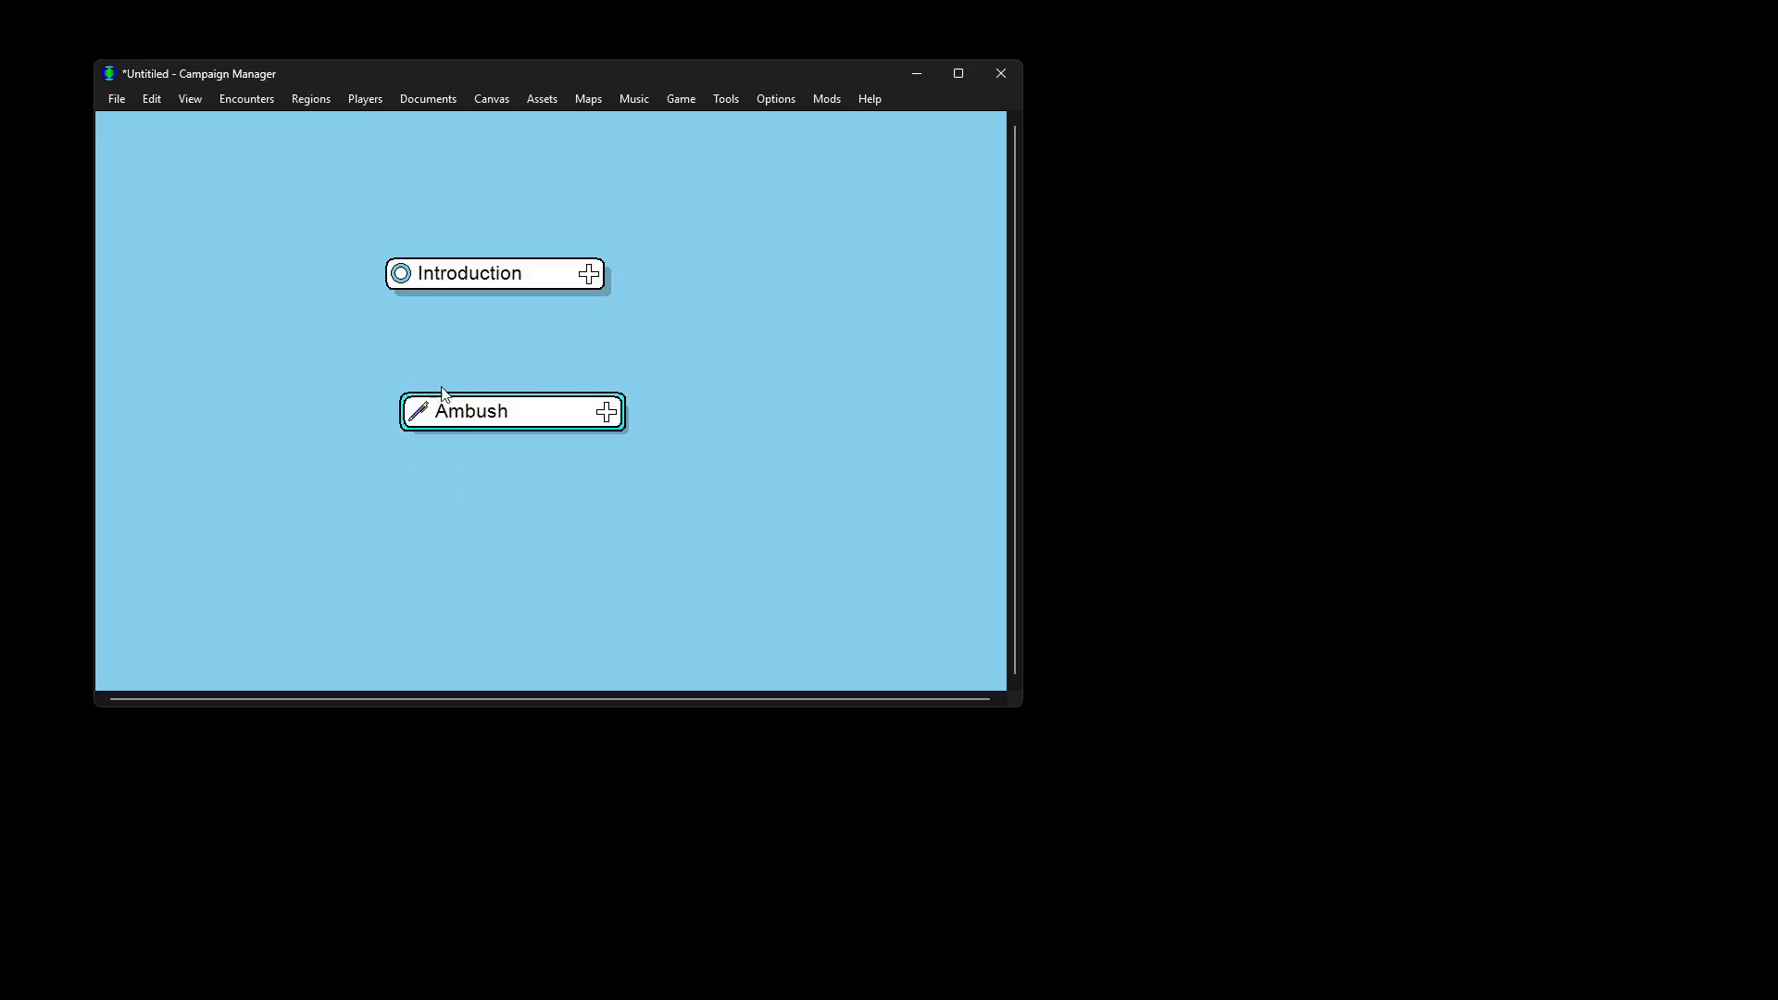
{"action": "left_click_drag", "start_coordinate": [484, 409], "coordinate": [468, 387]}
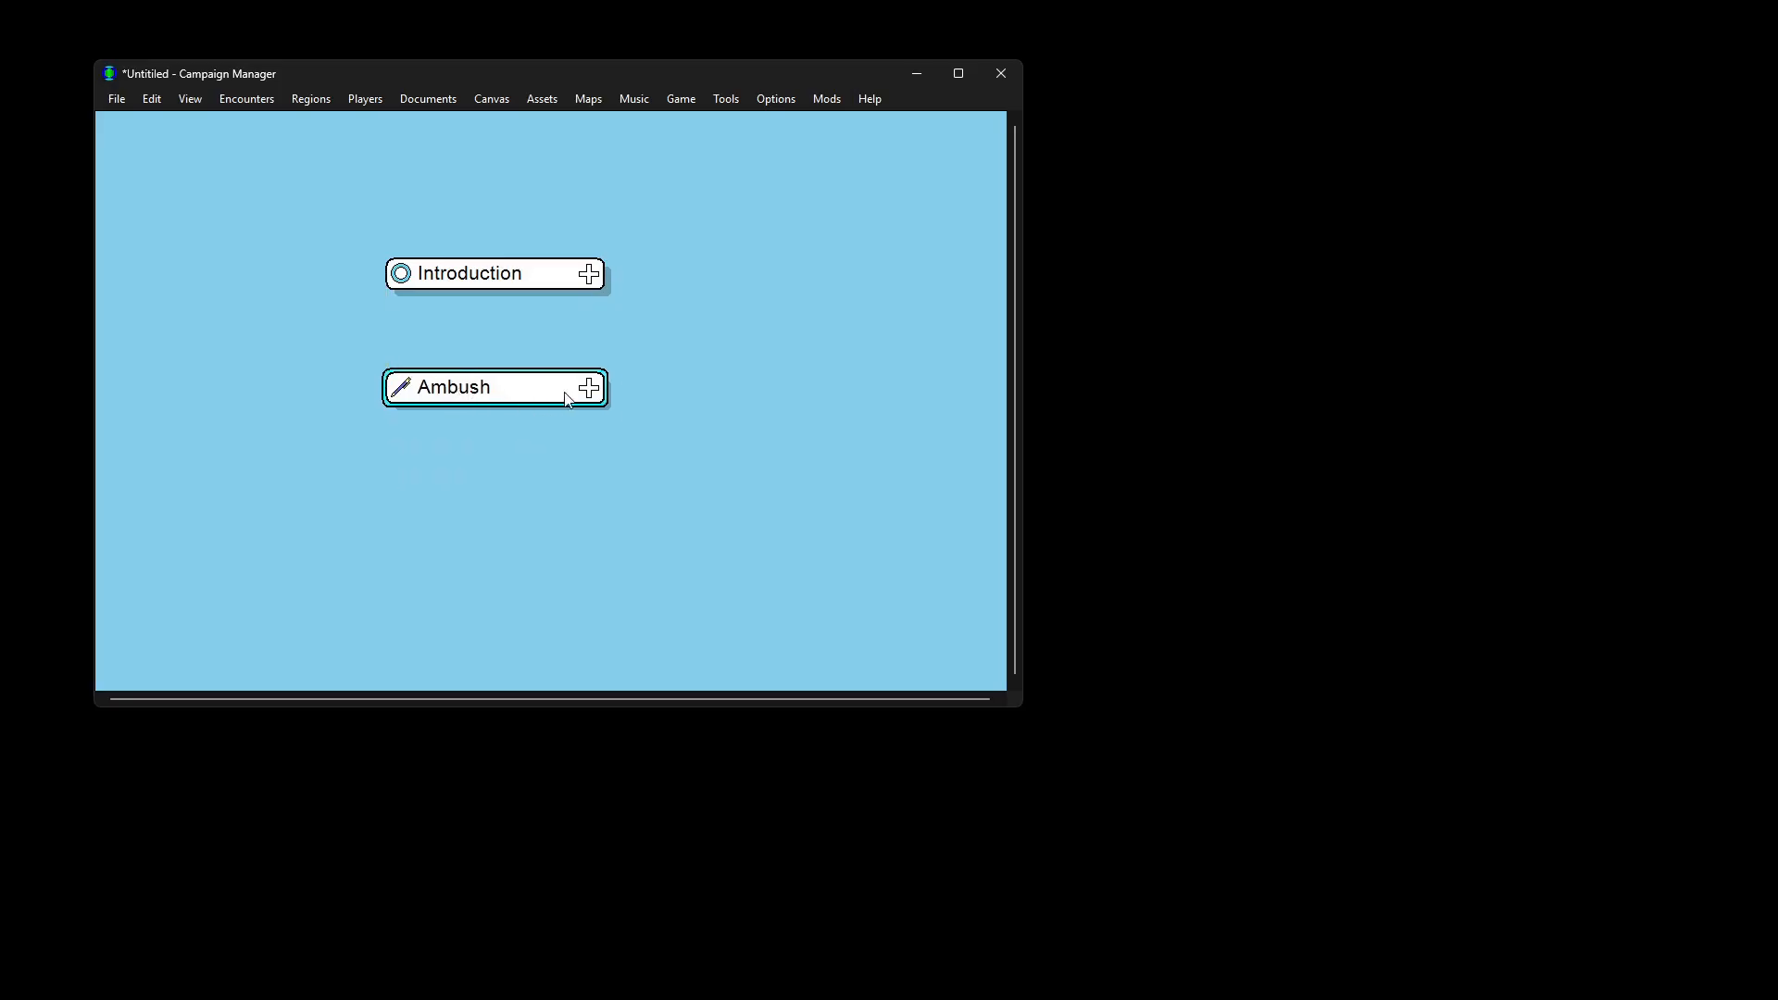
{"action": "left_click", "coordinate": [589, 387]}
Step: Add Ambush notes on the arrow ambush, post-combat search, coins and following the tracks
{"action": "left_click", "coordinate": [690, 430]}
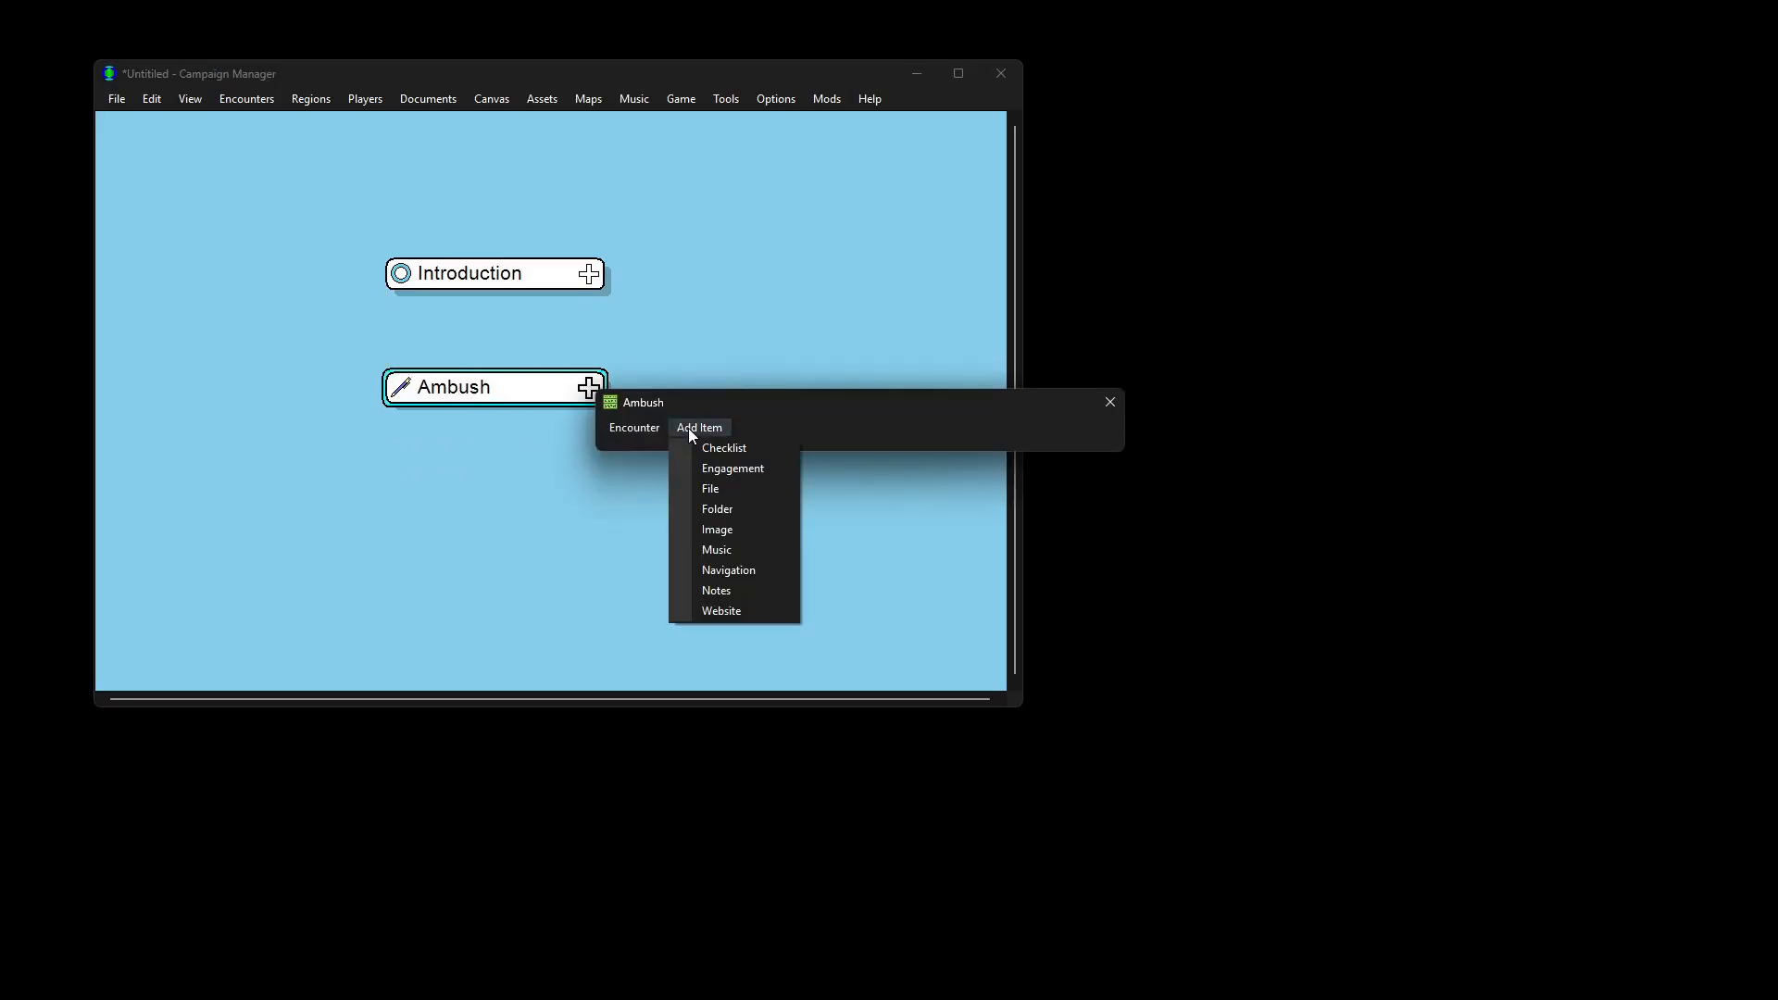
{"action": "left_click", "coordinate": [750, 598]}
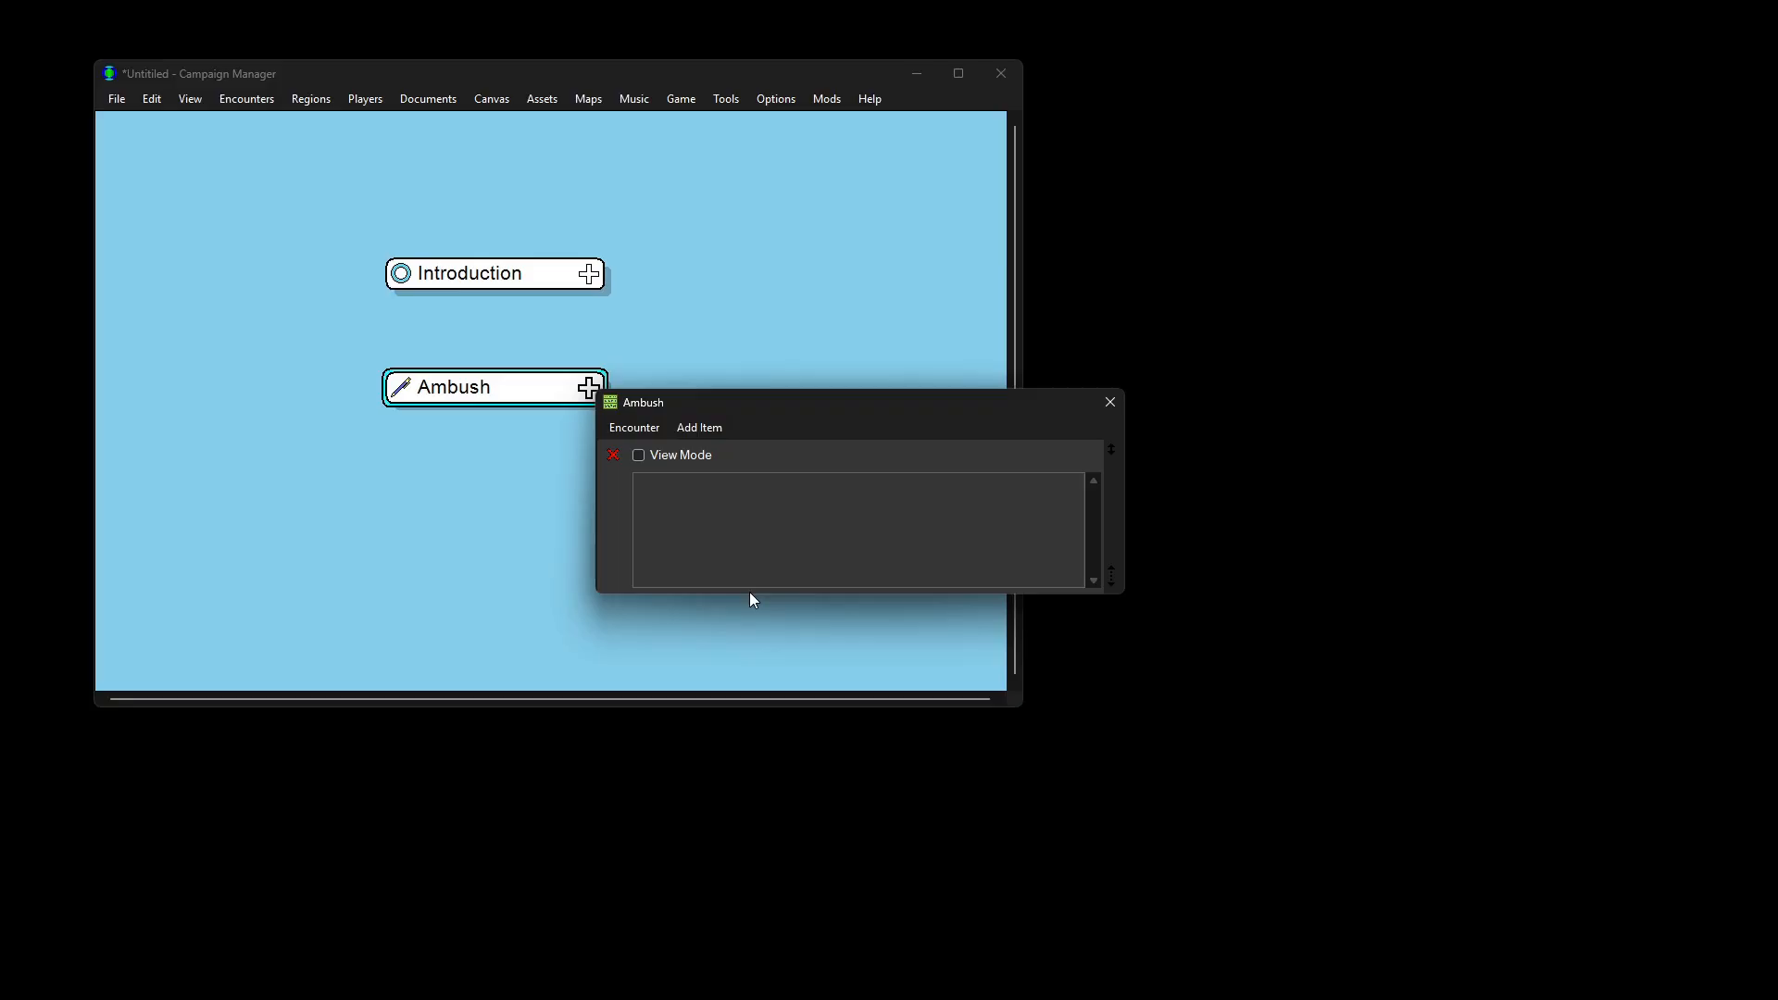
{"action": "type", "text": "After all the players have introduced themselves,"}
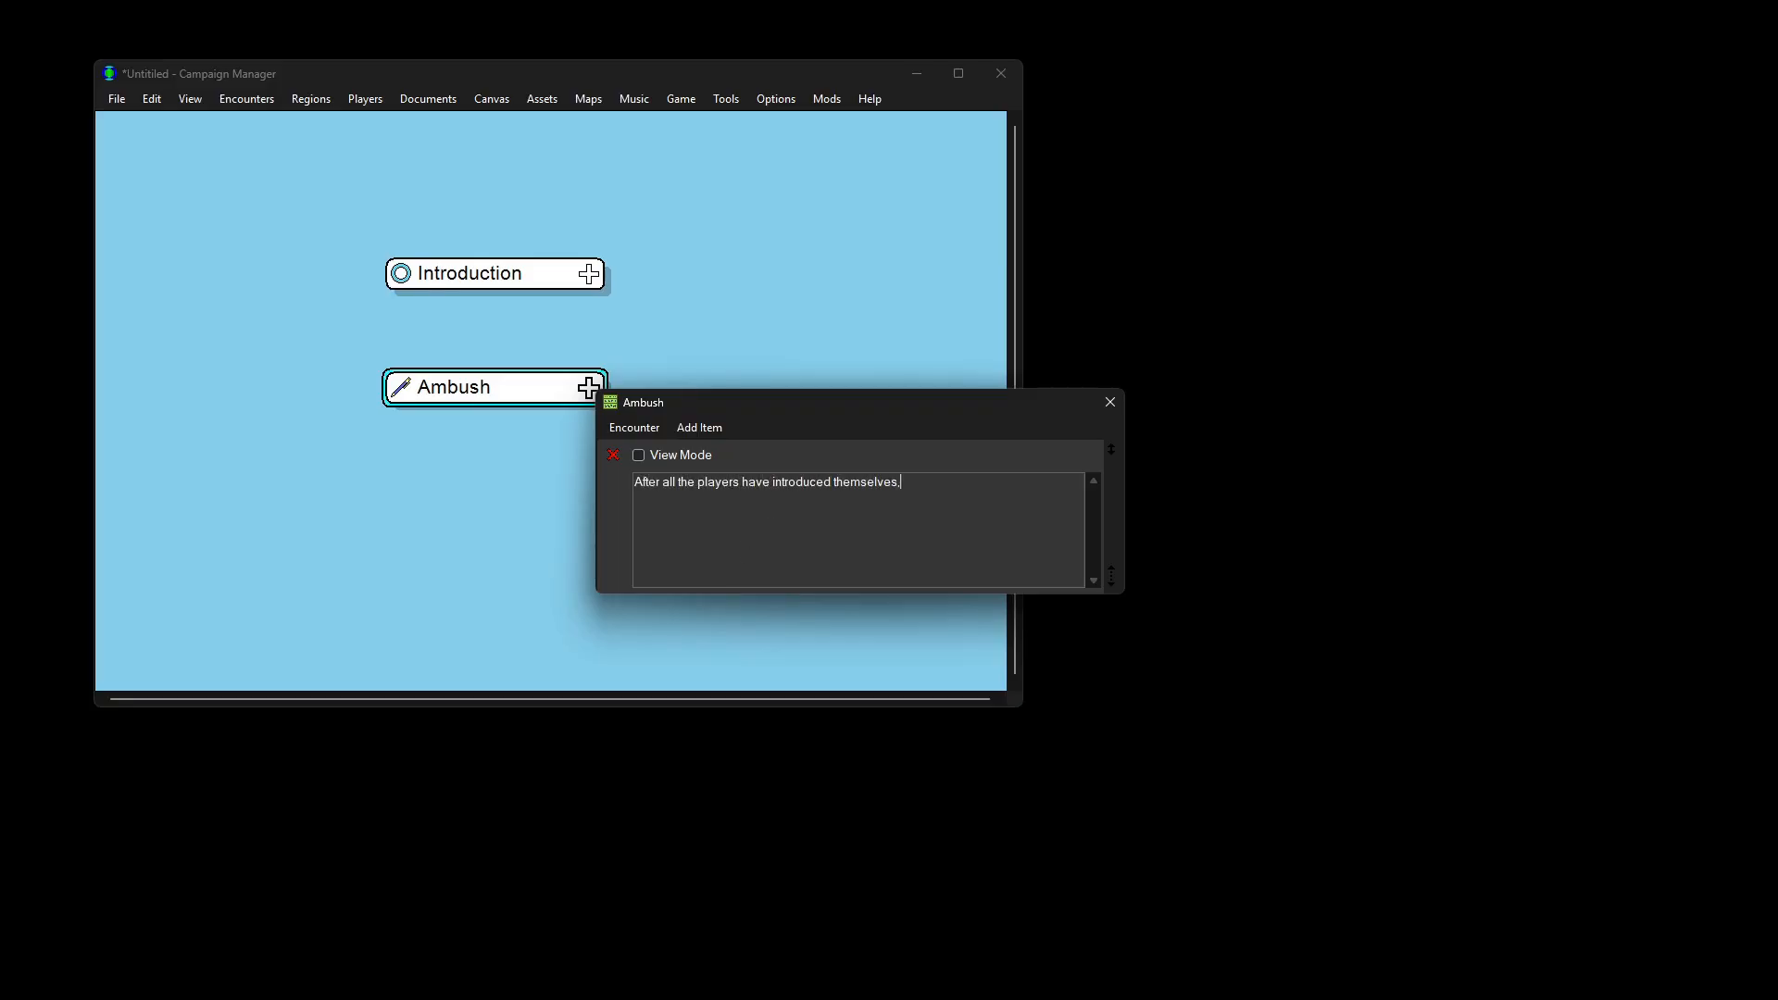
{"action": "type", "text": " tell them an arrow flies past their heads and 4 goblins from deeper within the island"}
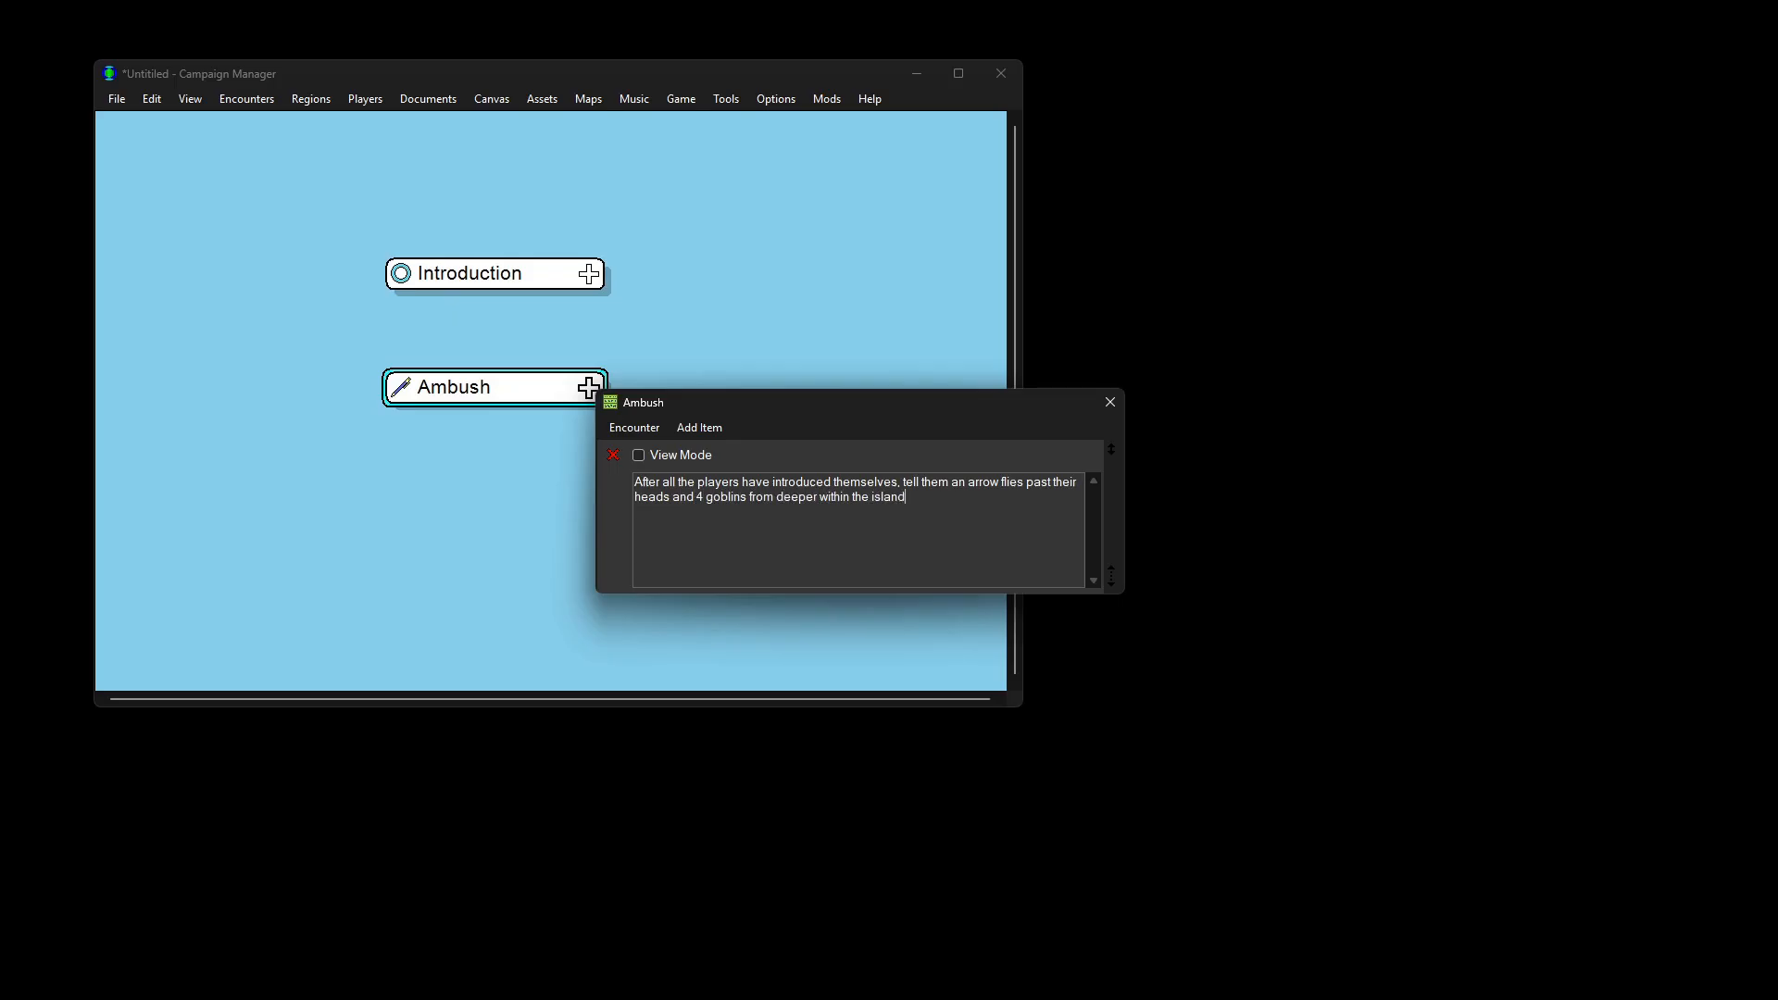
{"action": "type", "text": " pop up from behind bushes at the edge of the sand. It's time to r"}
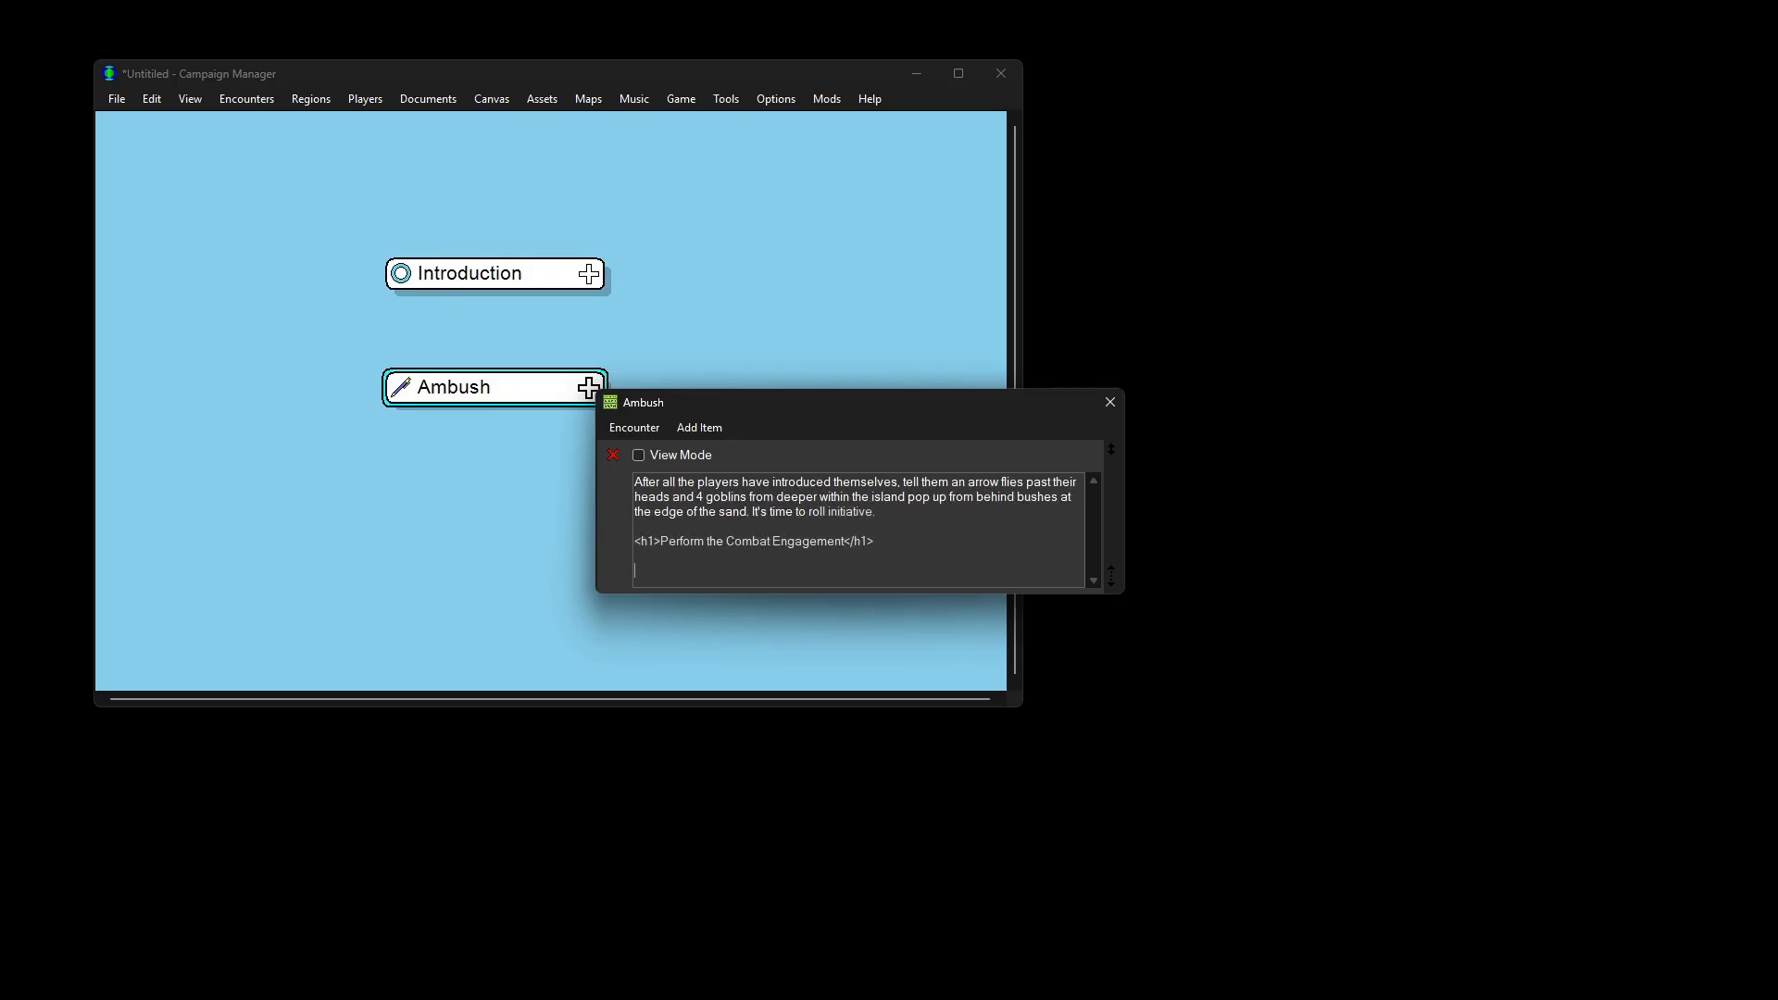
{"action": "type", "text": "Following combat, the players can search the area. Perception check of at leas"}
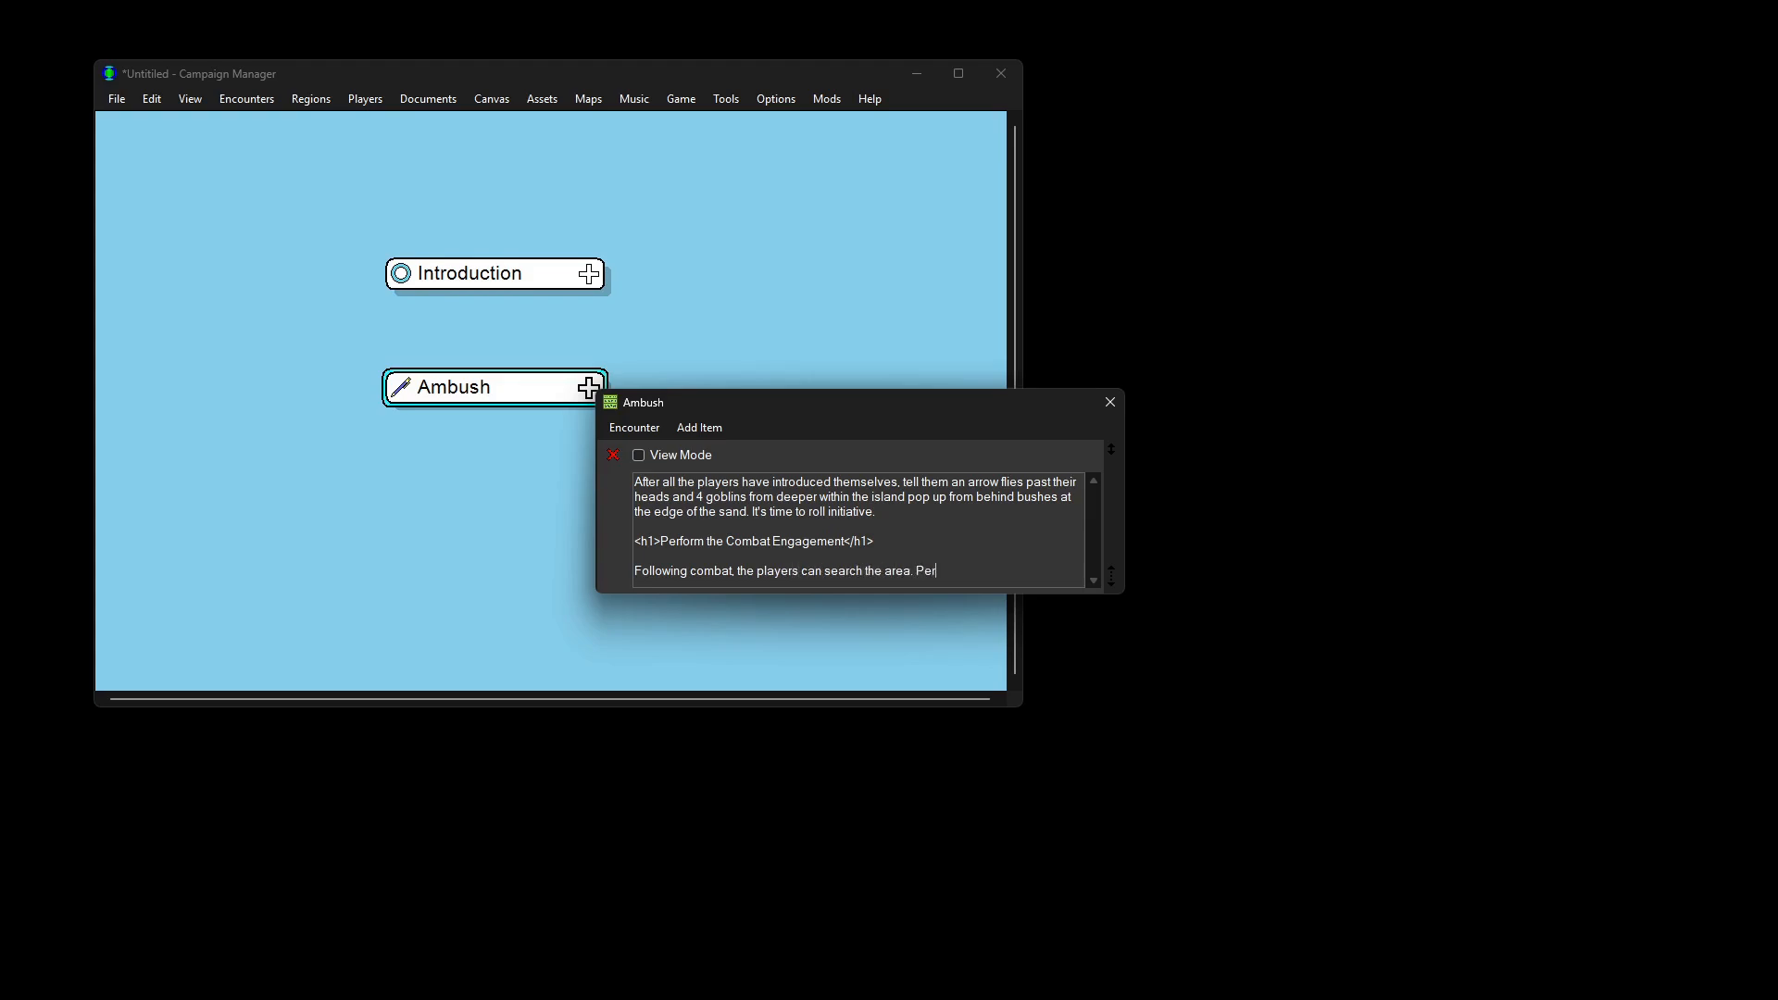
{"action": "type", "text": "t 10 finds tracks that l"}
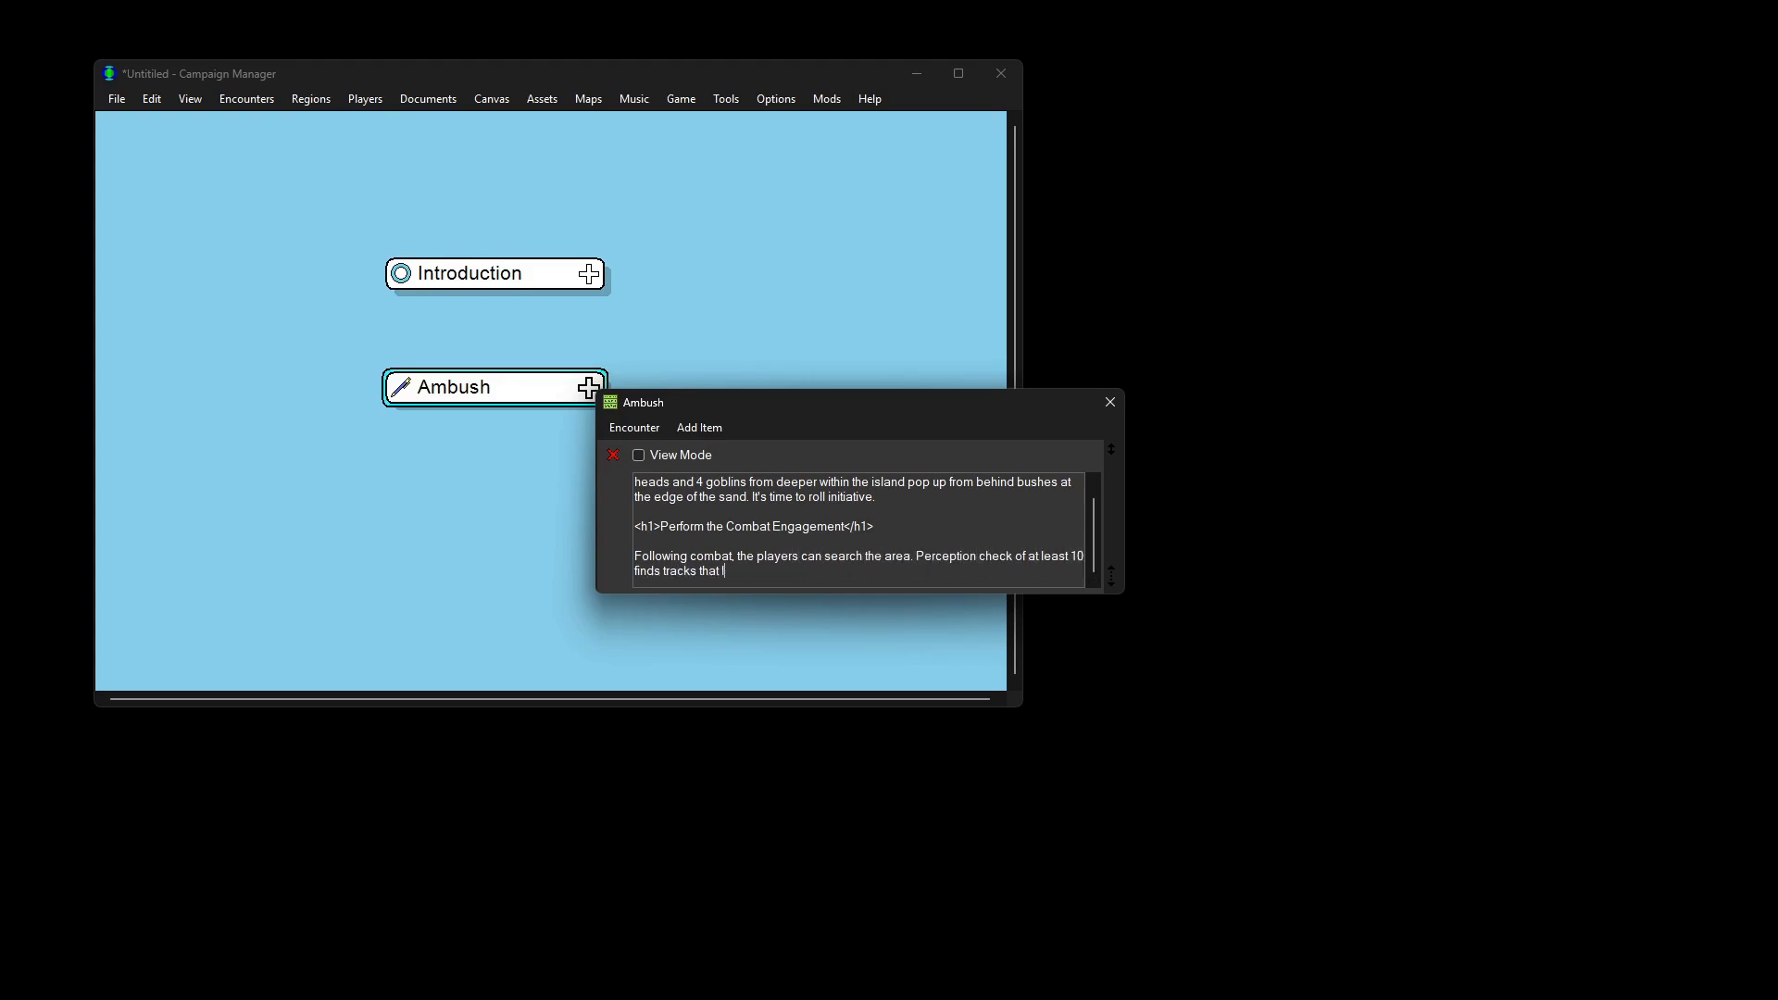
{"action": "type", "text": "ead further into the island. They'll also find silver coins buried in the sand equal to their perception roll. Up to 2 players may roll to find coins, but any future rolls won't turn up anything."}
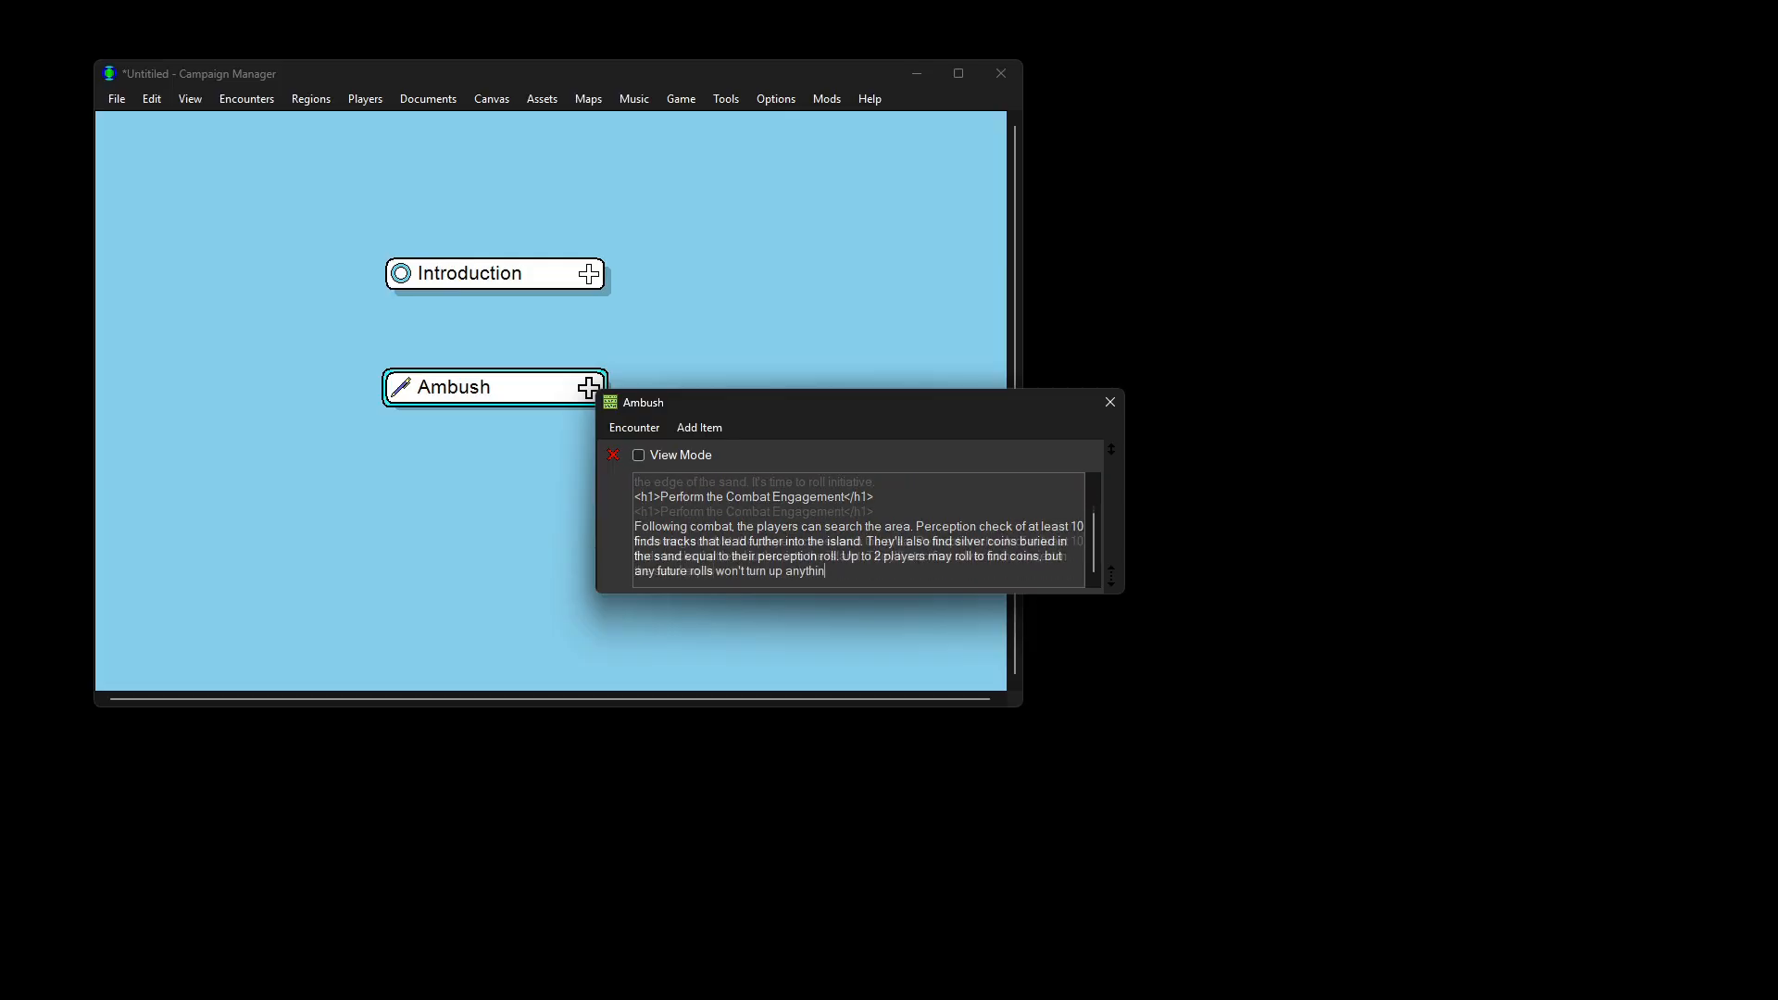
{"action": "key", "text": "Return"}
{"action": "key", "text": "Return"}
{"action": "type", "text": "Players can follow the tracks o"}
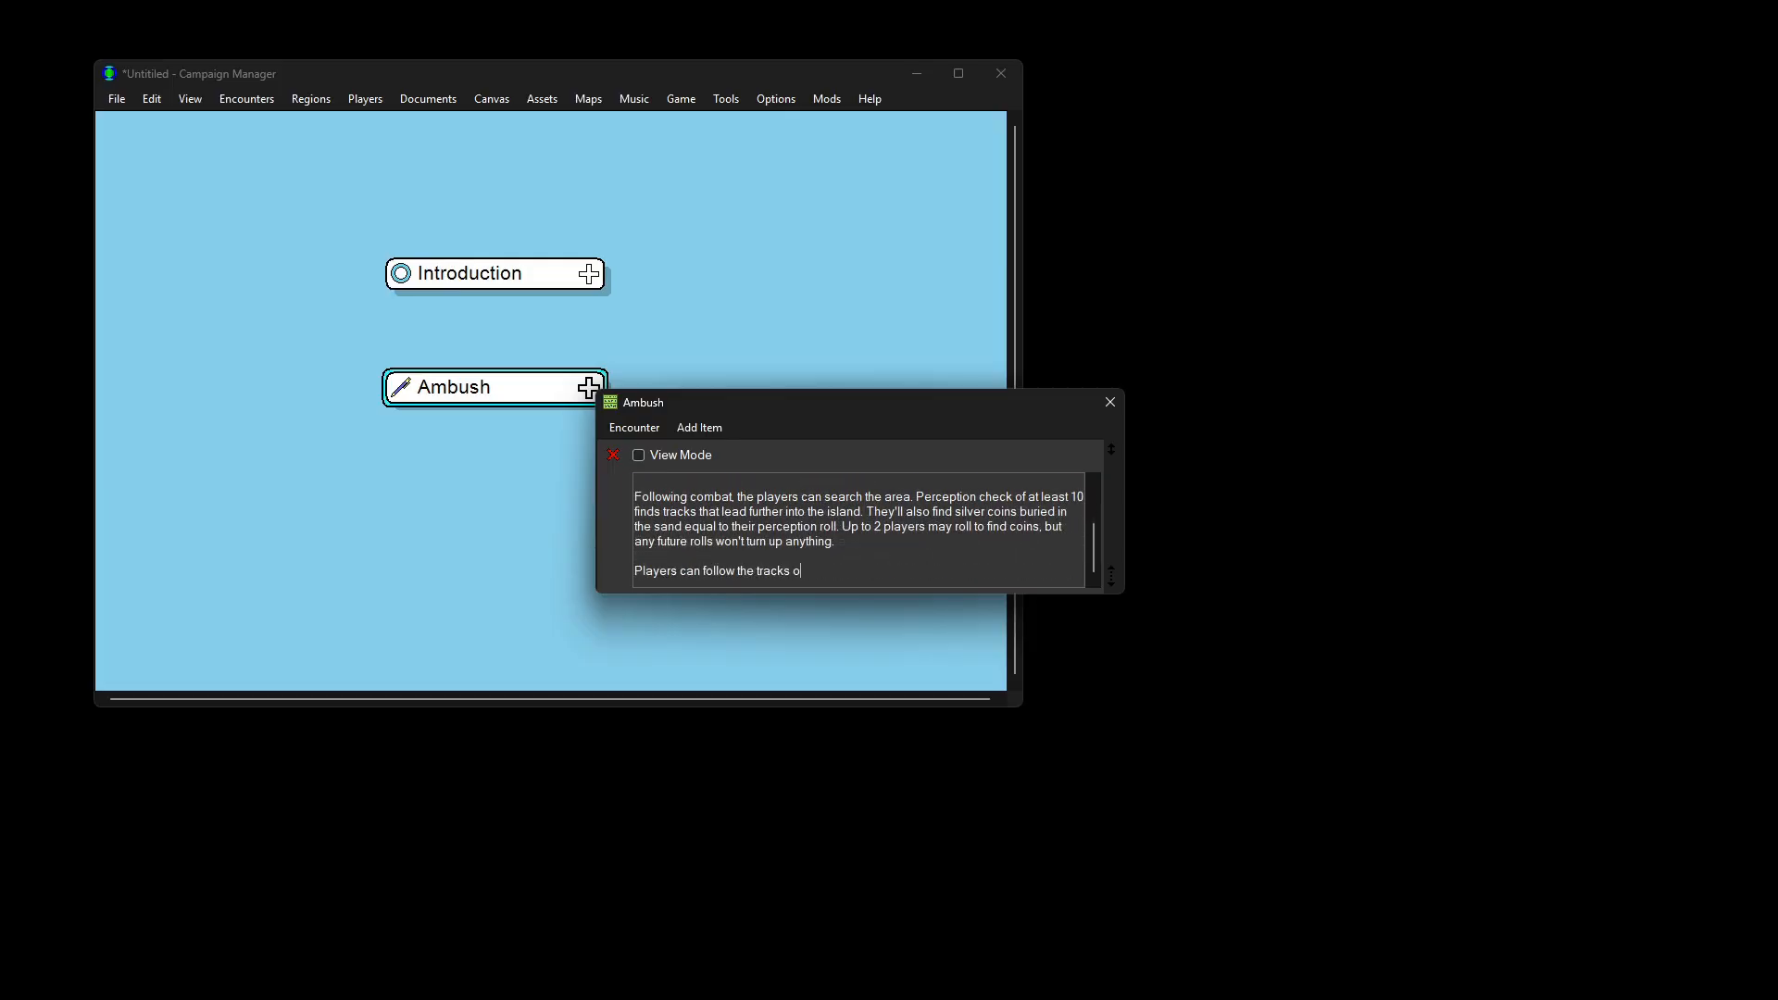
{"action": "type", "text": "r wander elsewhere on the island."}
{"action": "left_click_drag", "start_coordinate": [1120, 593], "coordinate": [1162, 711]}
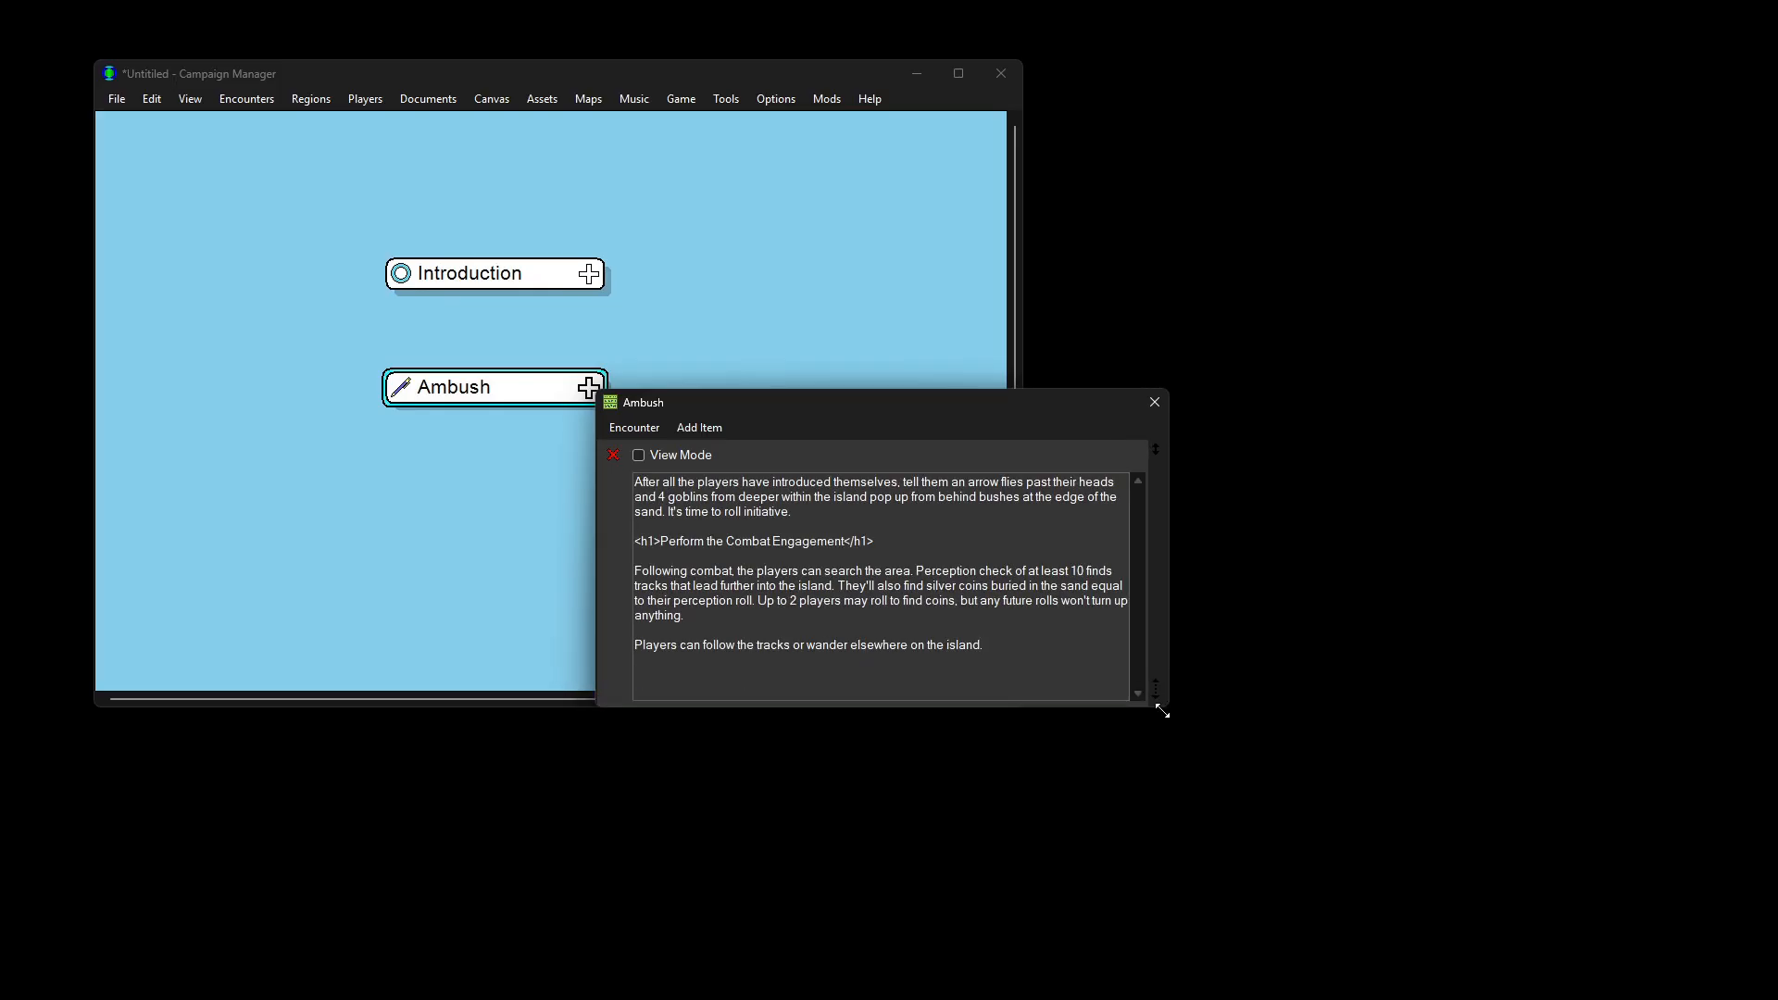
Step: Add a music item set to Battle Theme to the Ambush encounter and preview it
{"action": "left_click", "coordinate": [703, 433]}
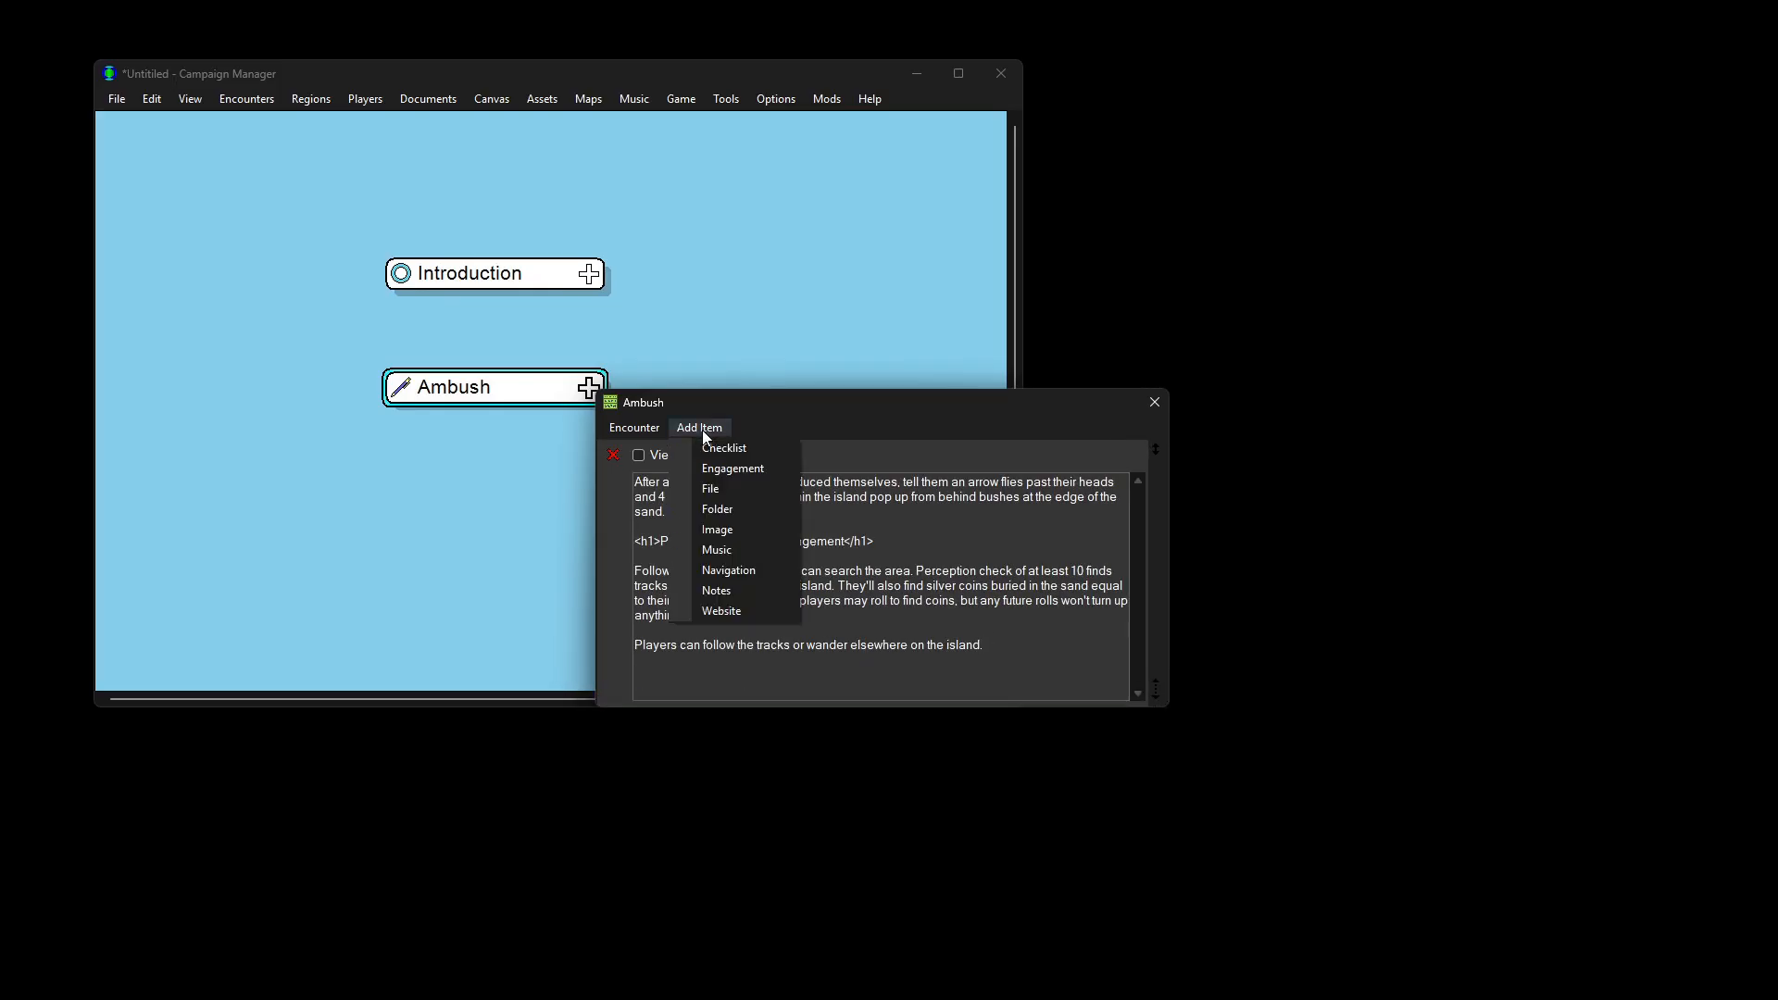
{"action": "left_click", "coordinate": [739, 550]}
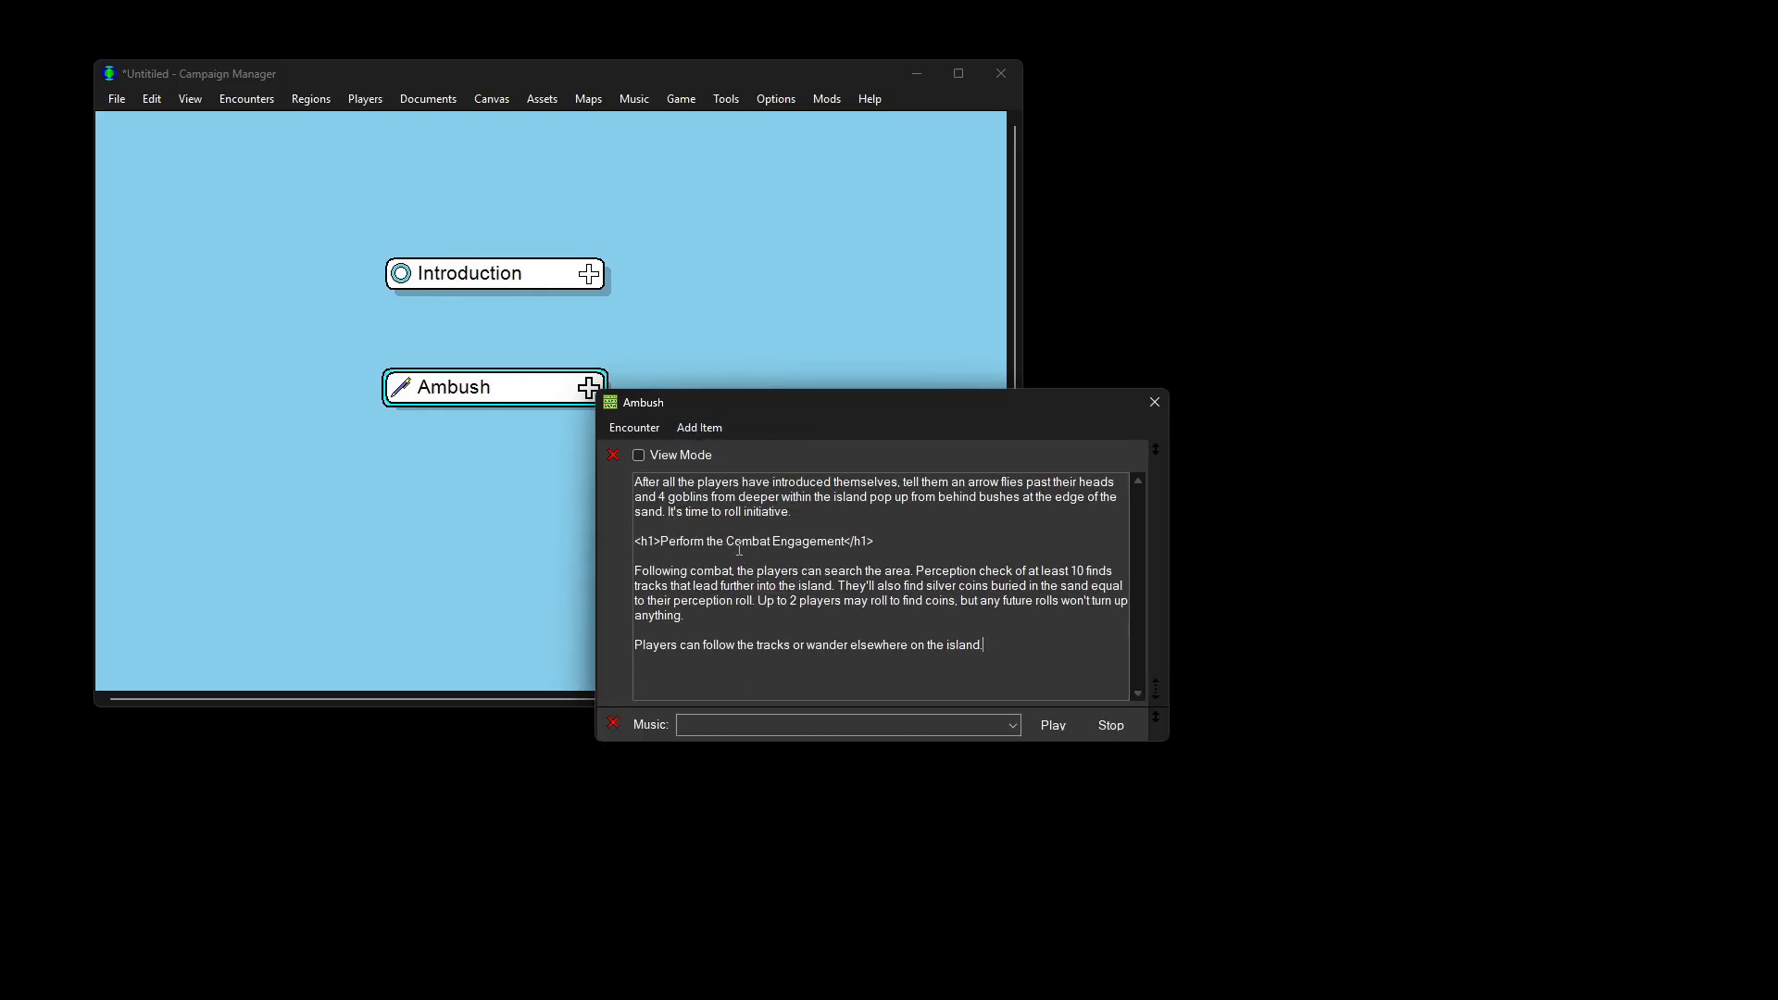
{"action": "left_click", "coordinate": [1012, 725]}
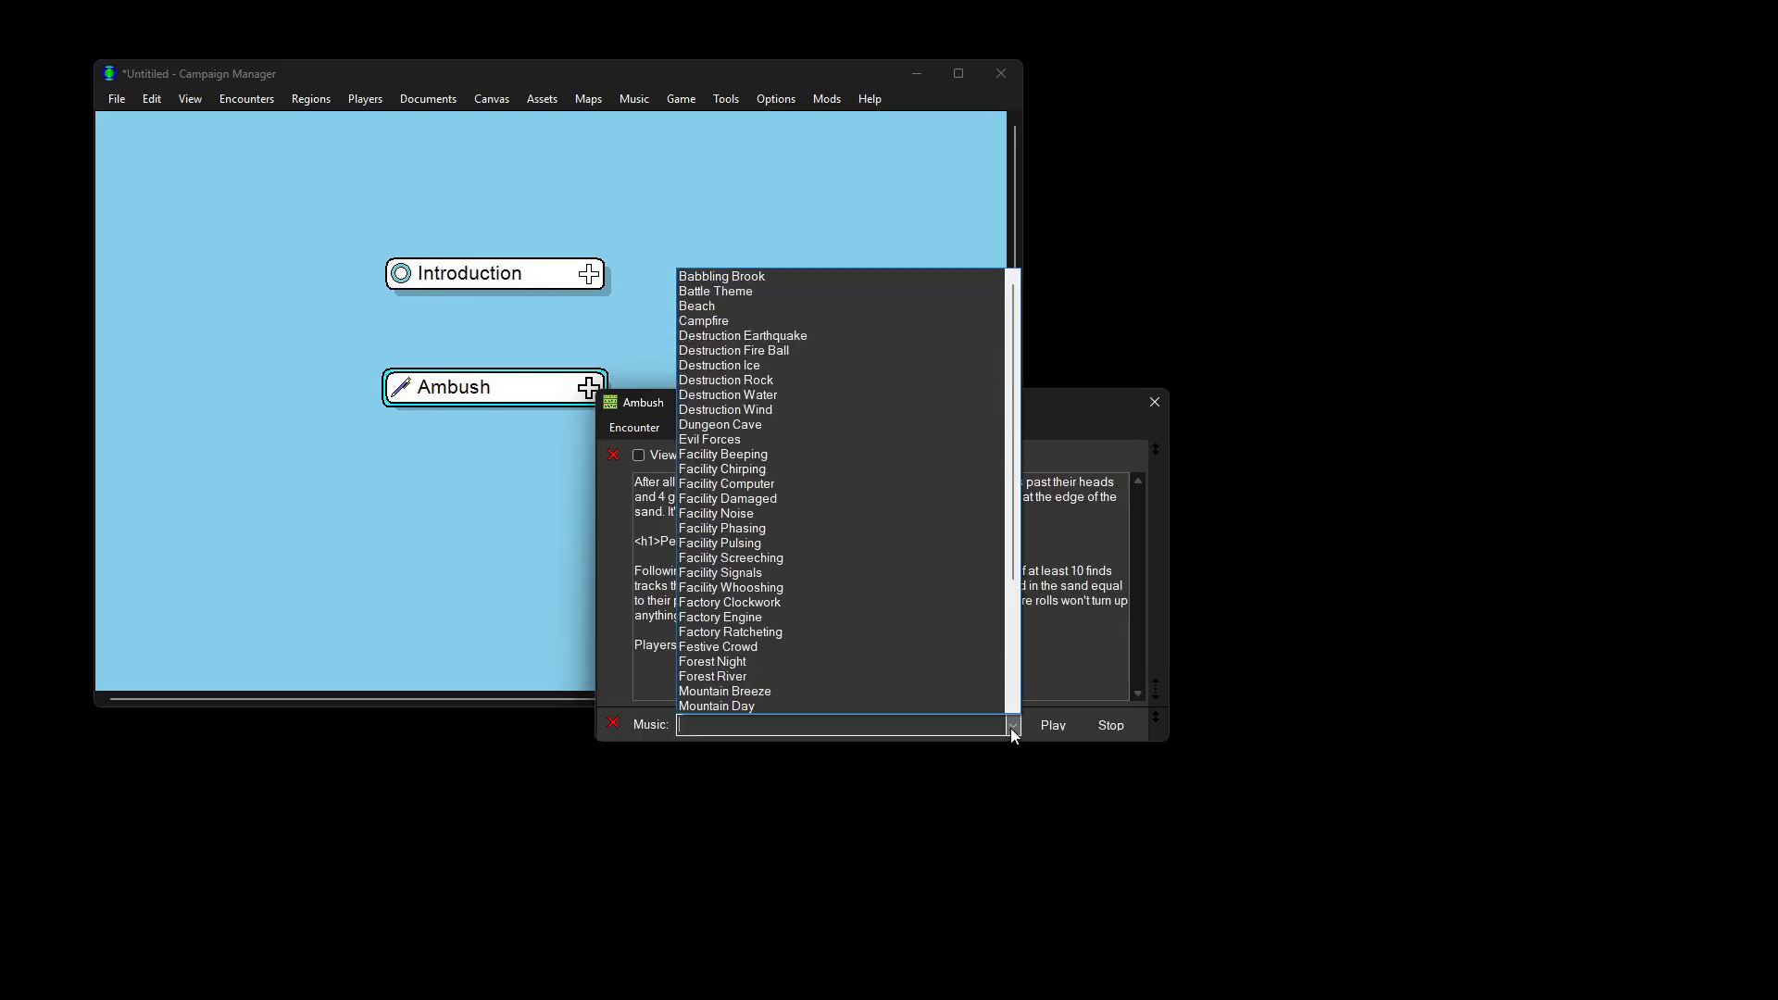
{"action": "left_click", "coordinate": [788, 291]}
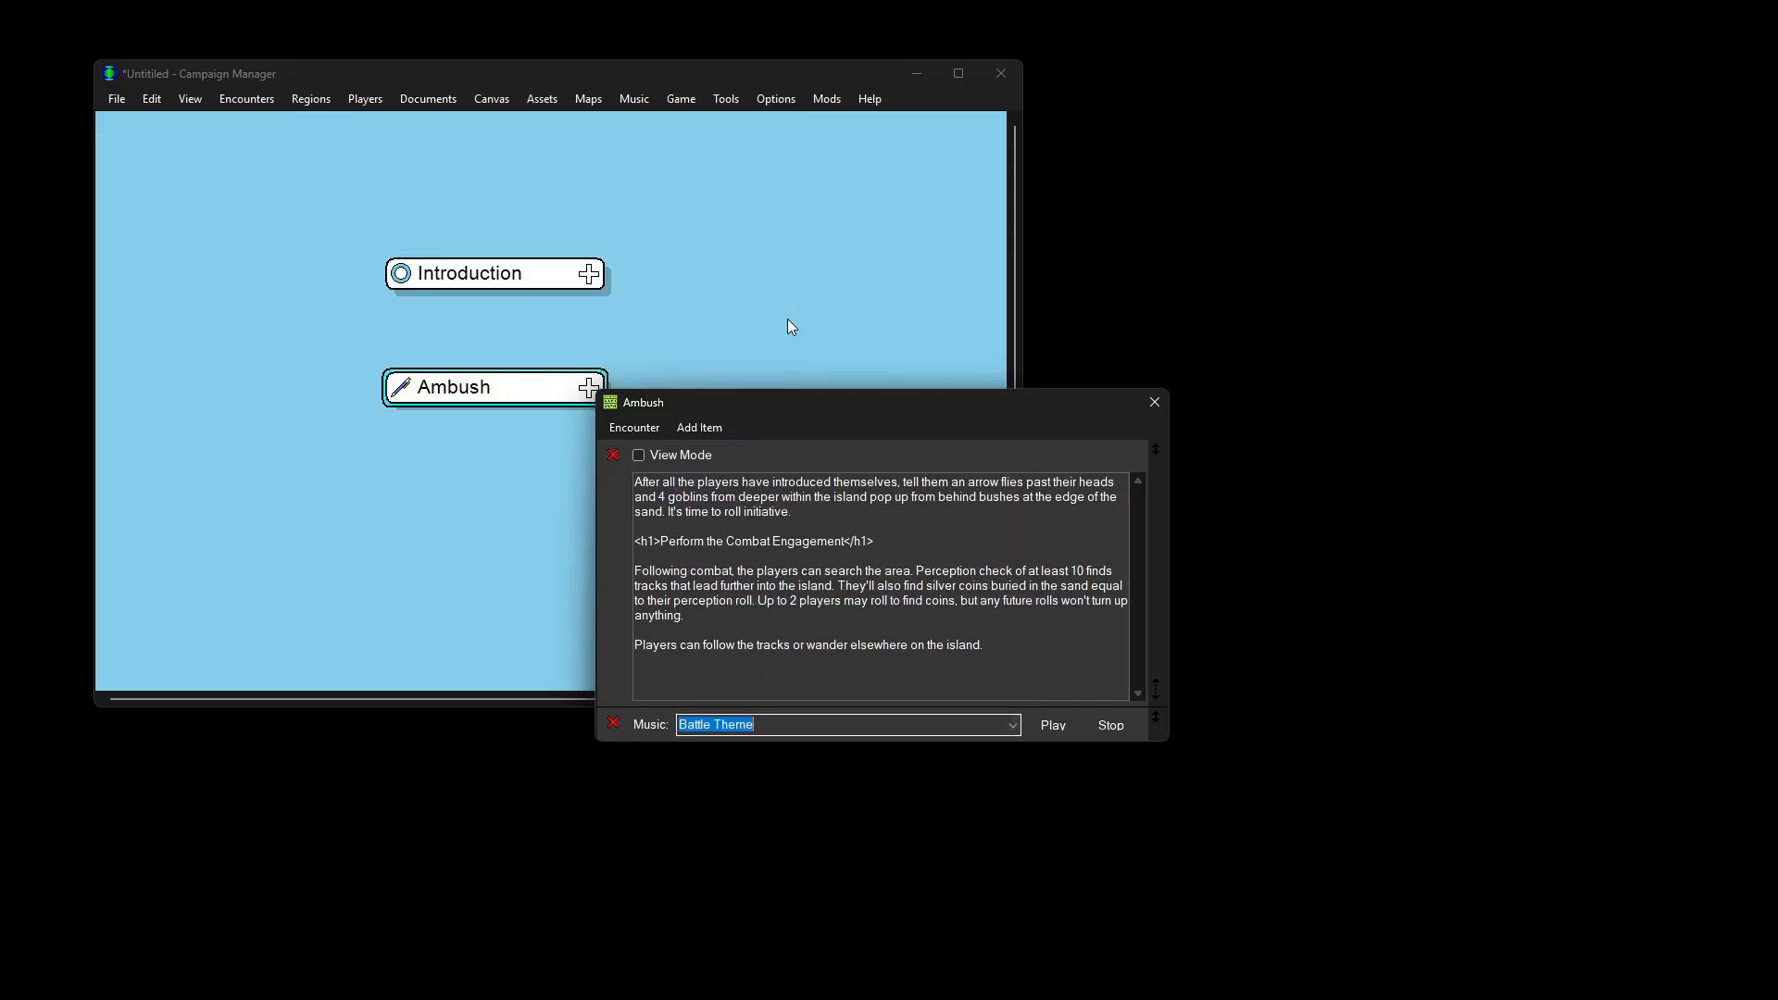
{"action": "left_click", "coordinate": [1041, 724]}
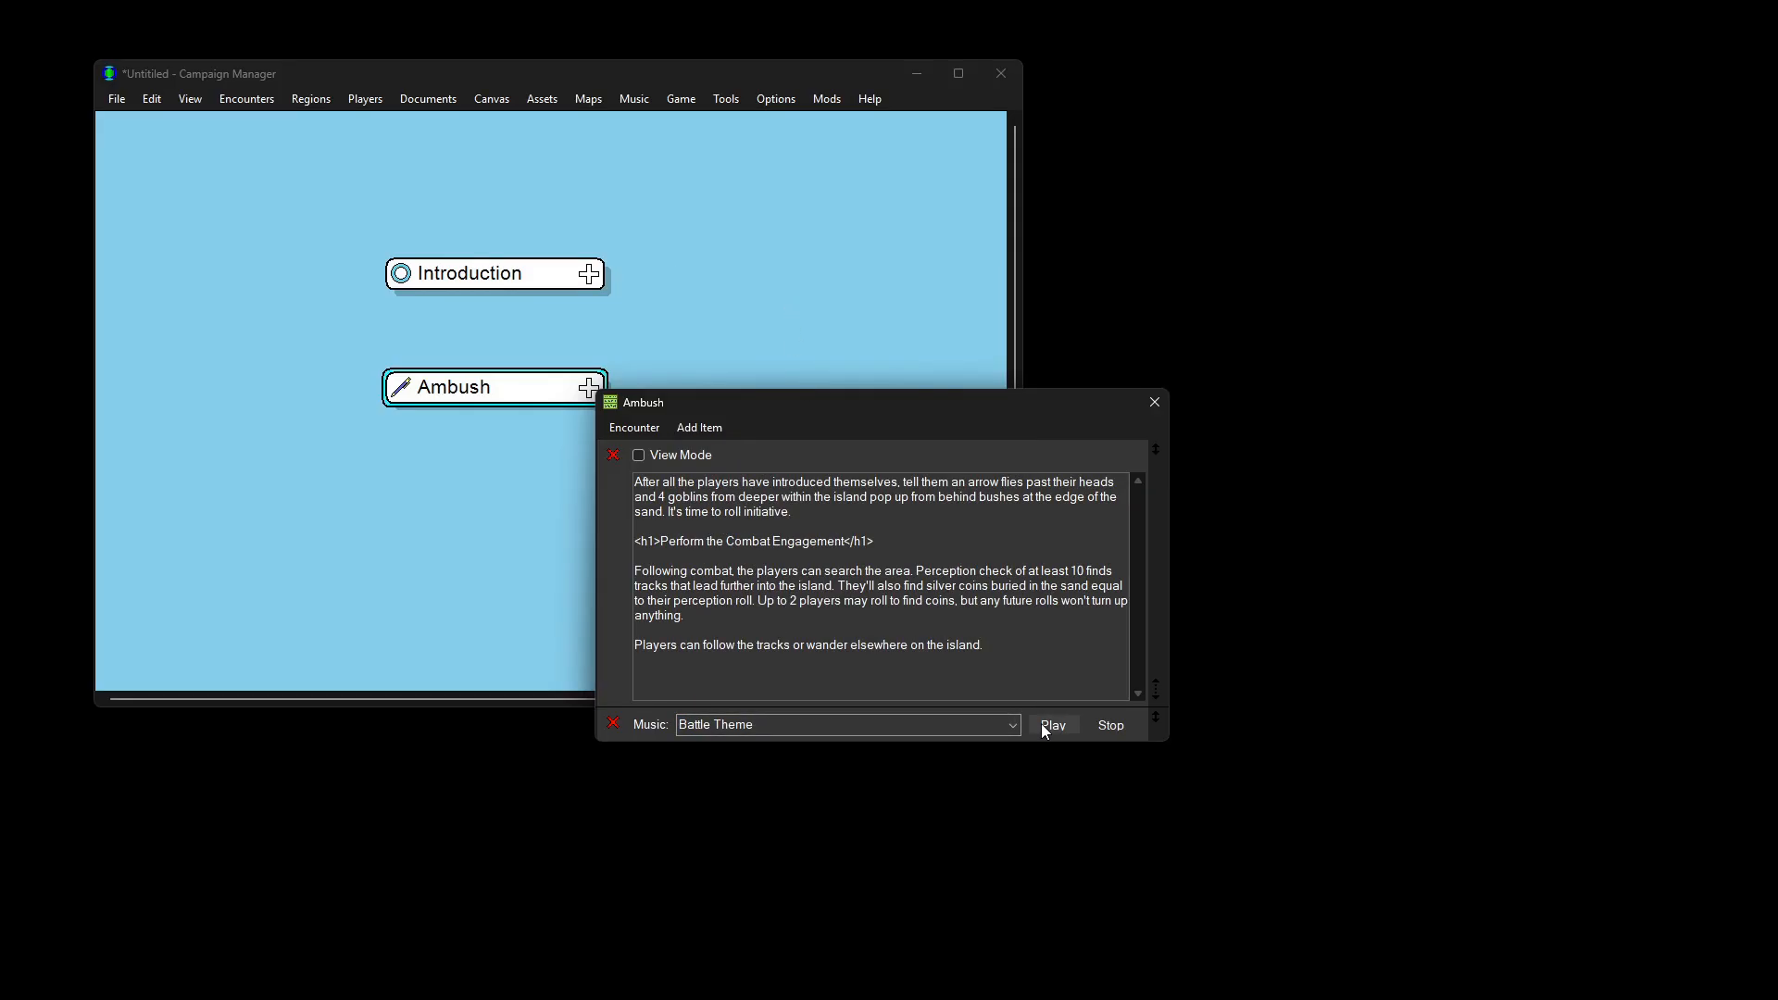
{"action": "left_click", "coordinate": [1110, 724]}
{"action": "left_click", "coordinate": [703, 427]}
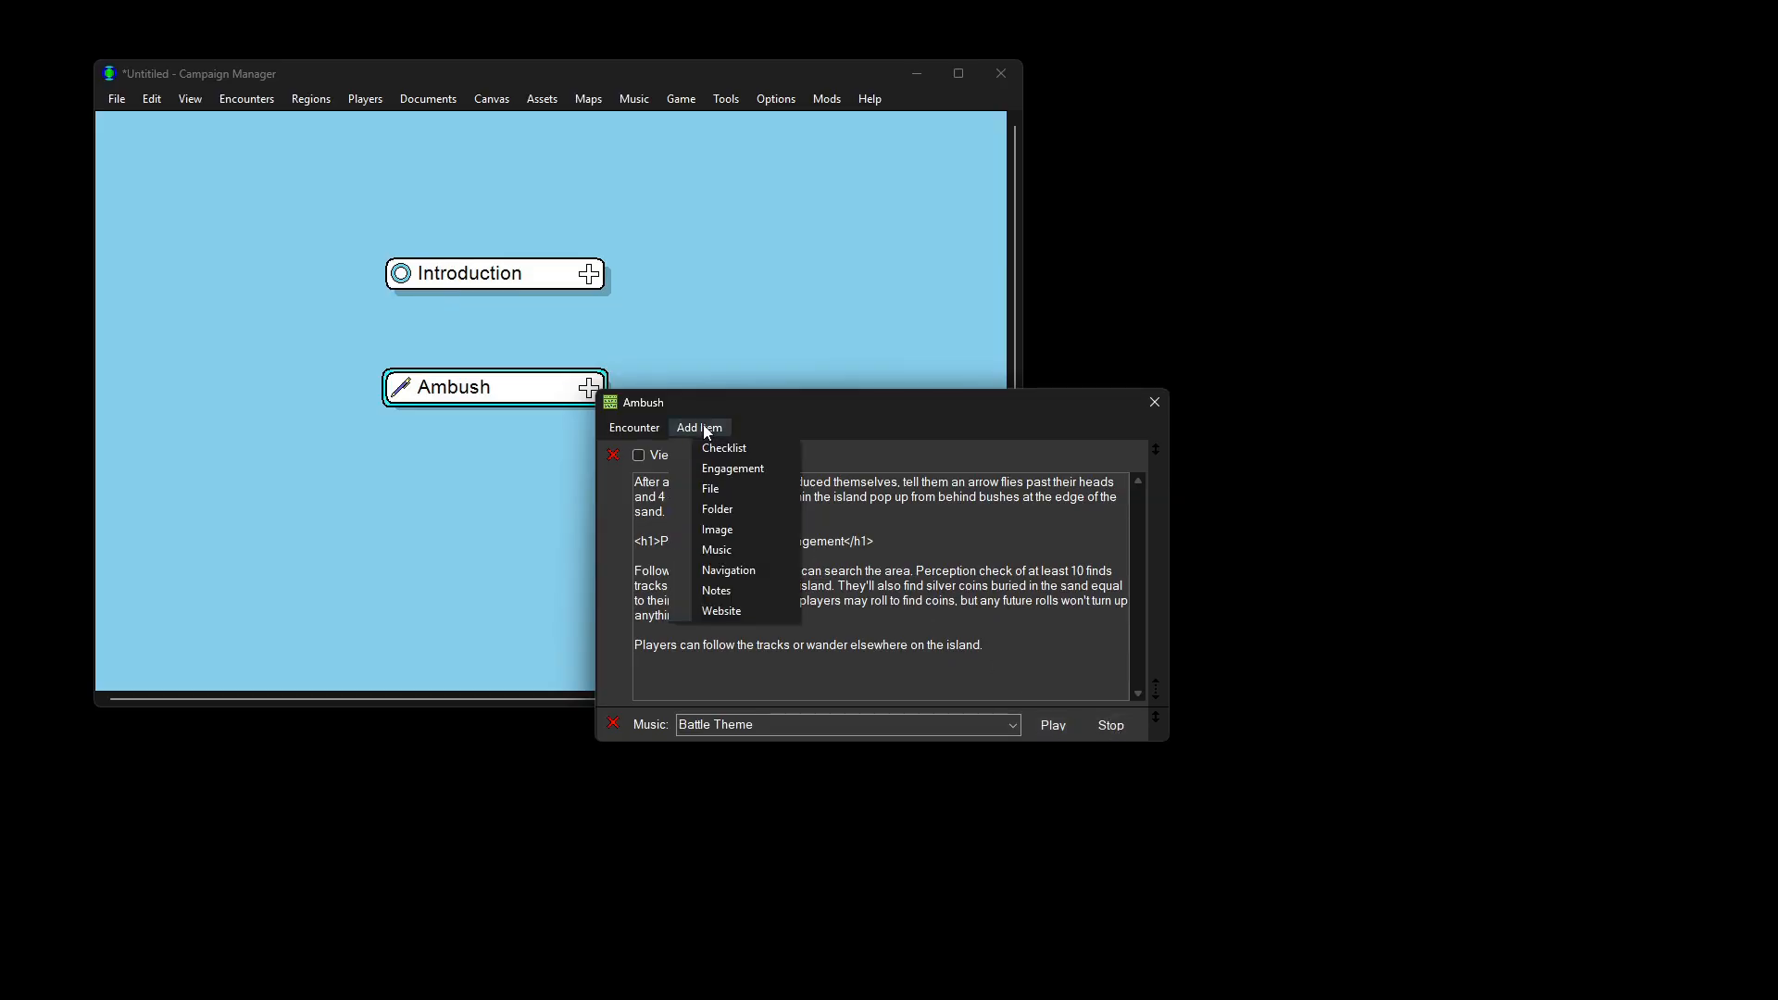
Step: Add an engagement with one Goblin participant, duplicated to make four Goblins
{"action": "left_click", "coordinate": [724, 465]}
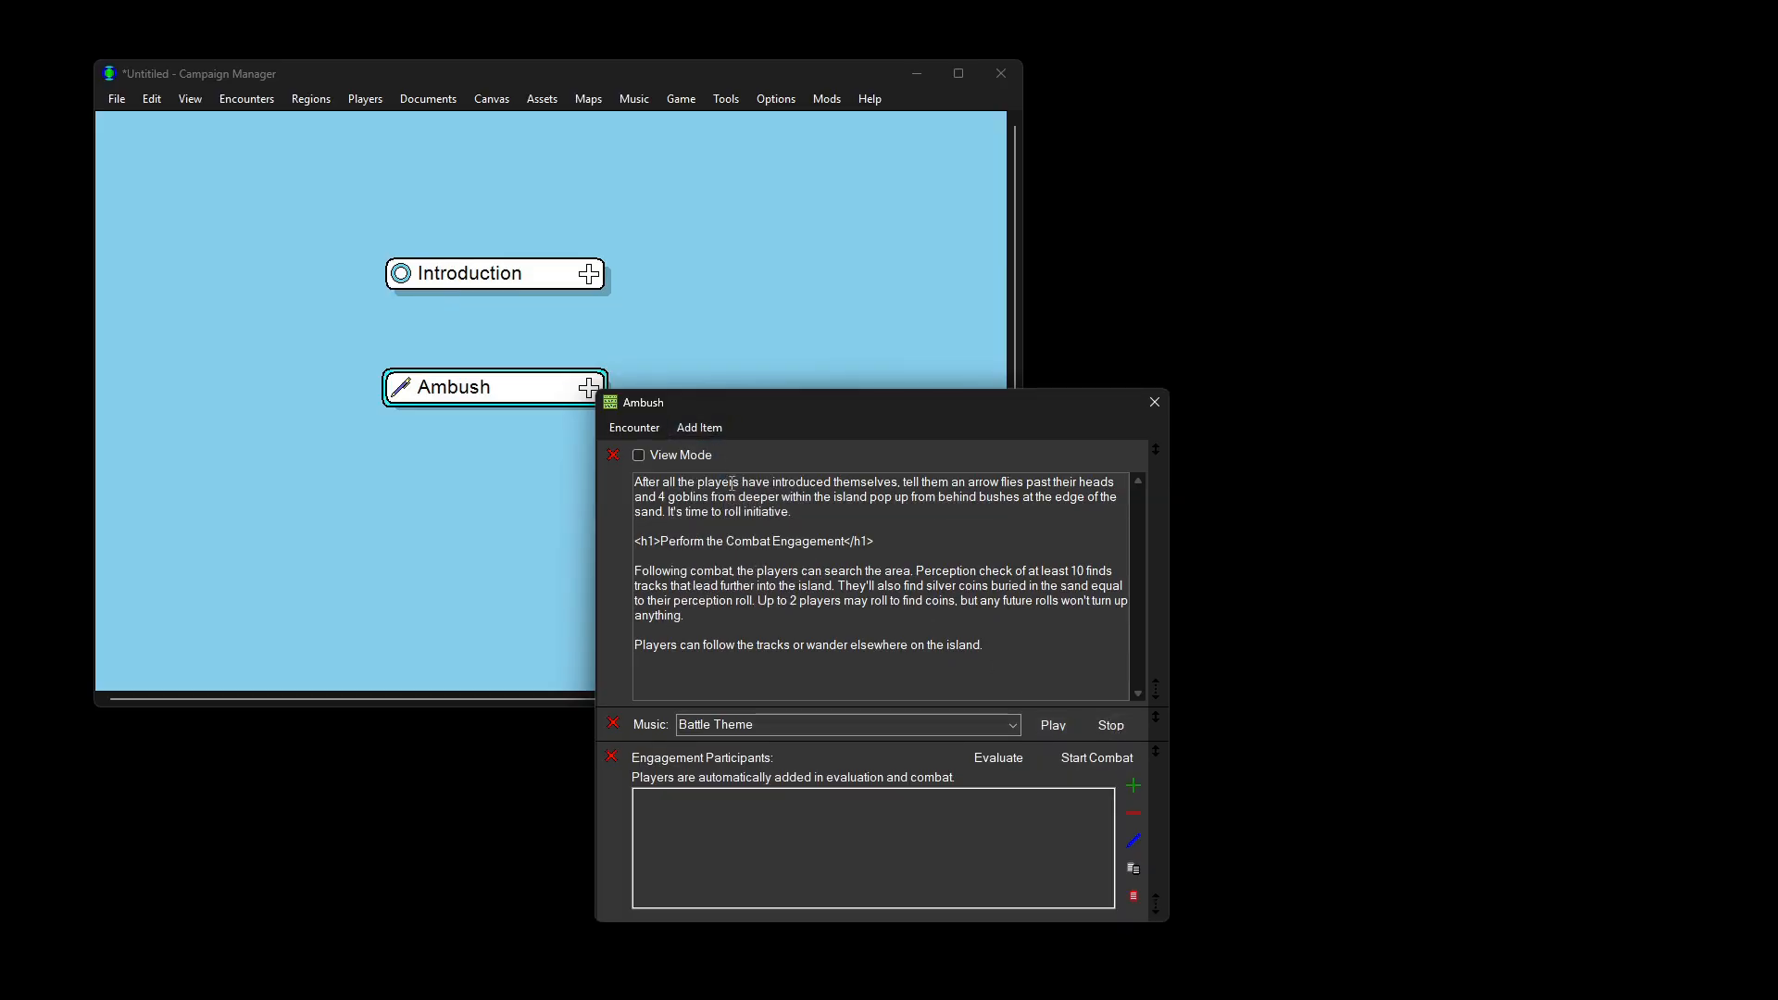
{"action": "left_click", "coordinate": [1134, 785]}
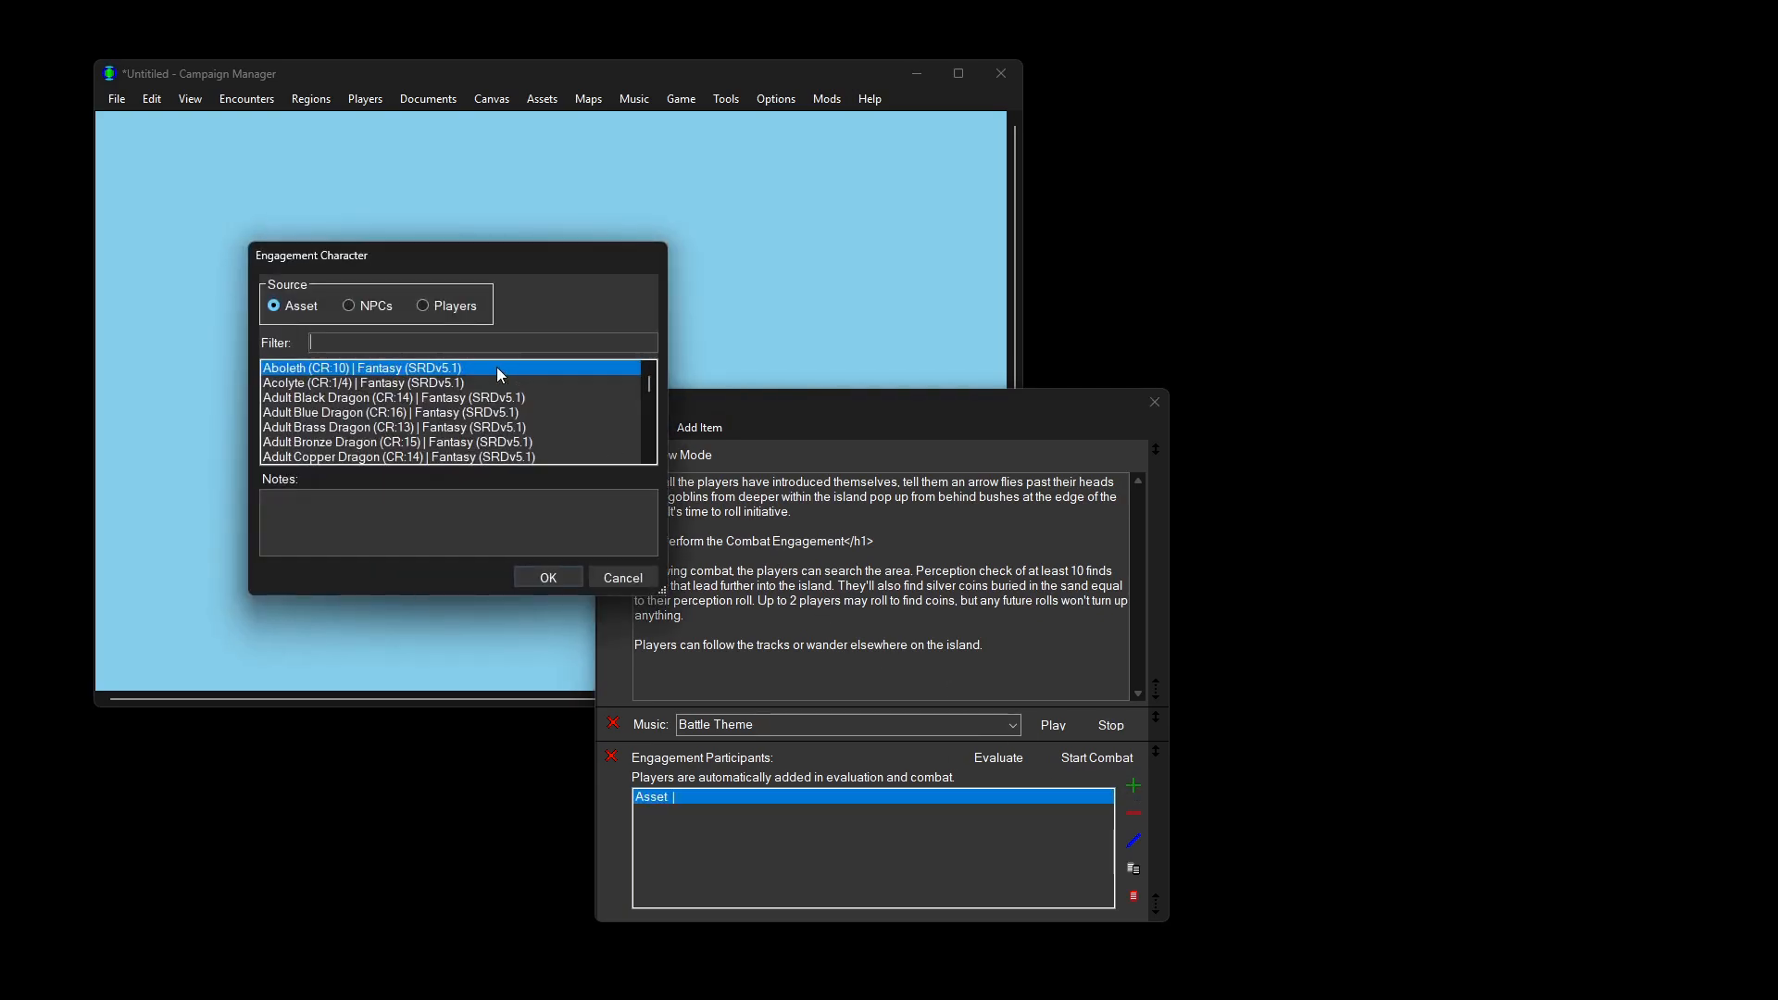
{"action": "type", "text": "goblin"}
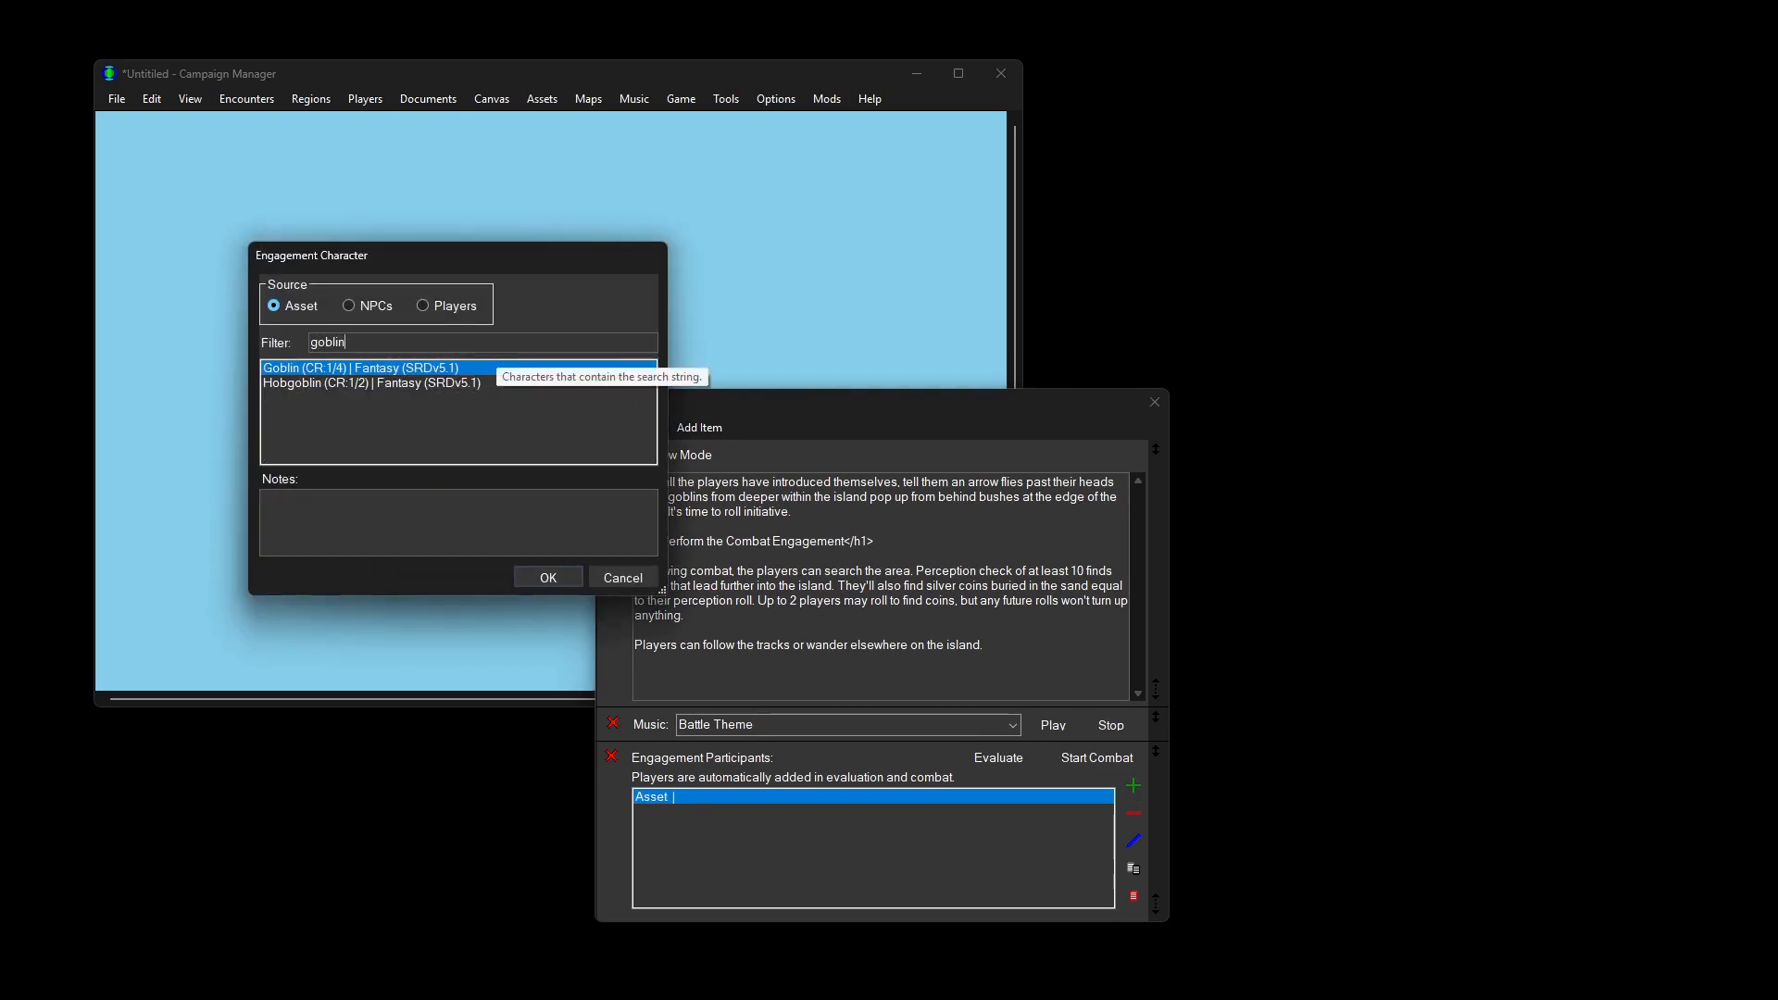
{"action": "double_click", "coordinate": [461, 369]}
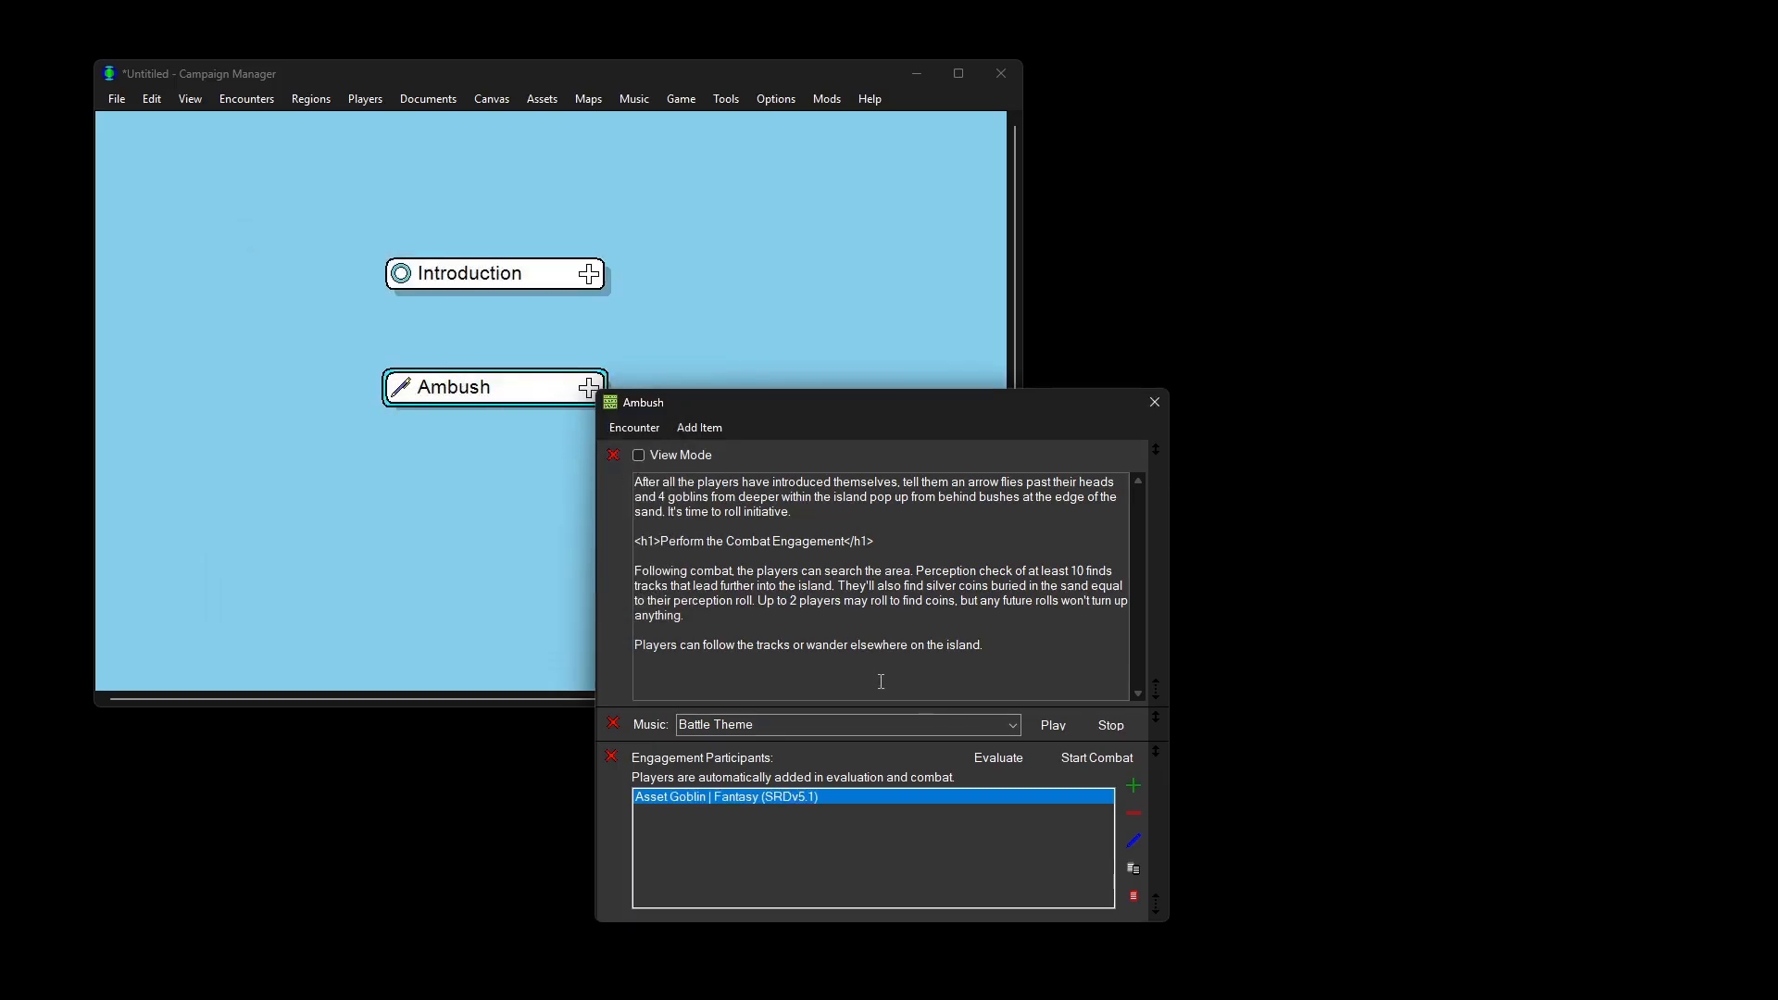
{"action": "left_click", "coordinate": [1133, 868]}
{"action": "left_click", "coordinate": [1135, 869]}
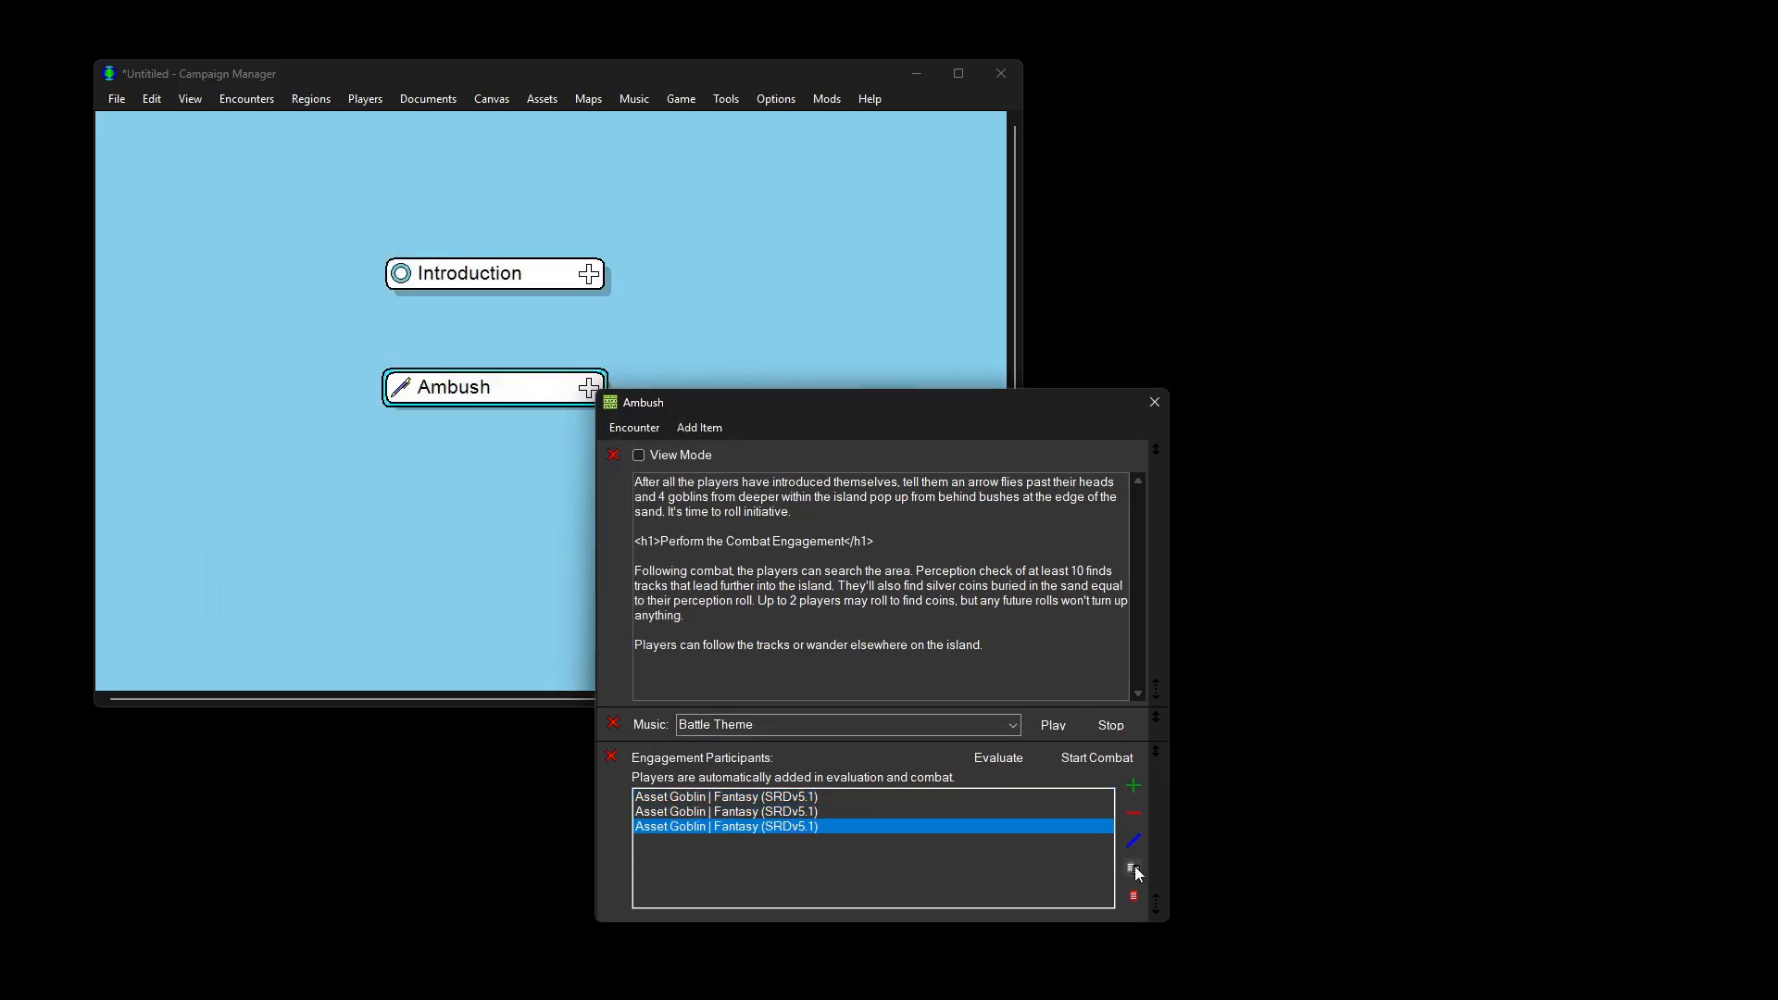
{"action": "left_click", "coordinate": [1135, 869]}
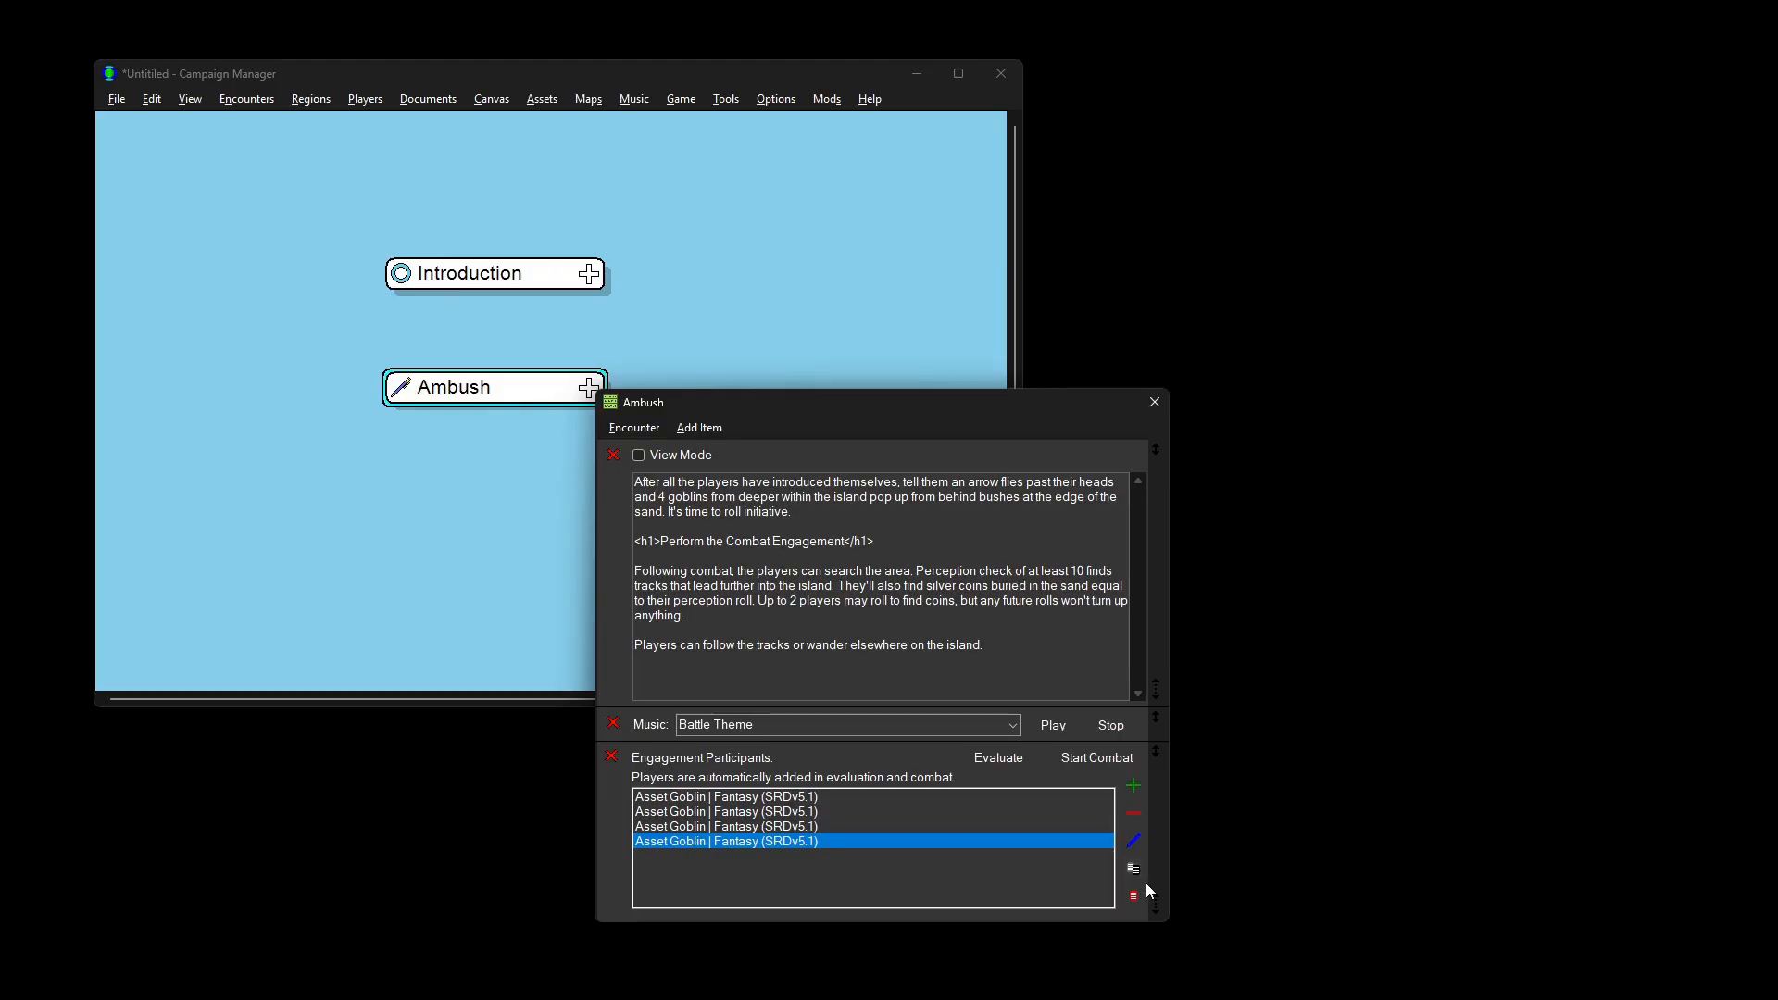
{"action": "left_click", "coordinate": [996, 757]}
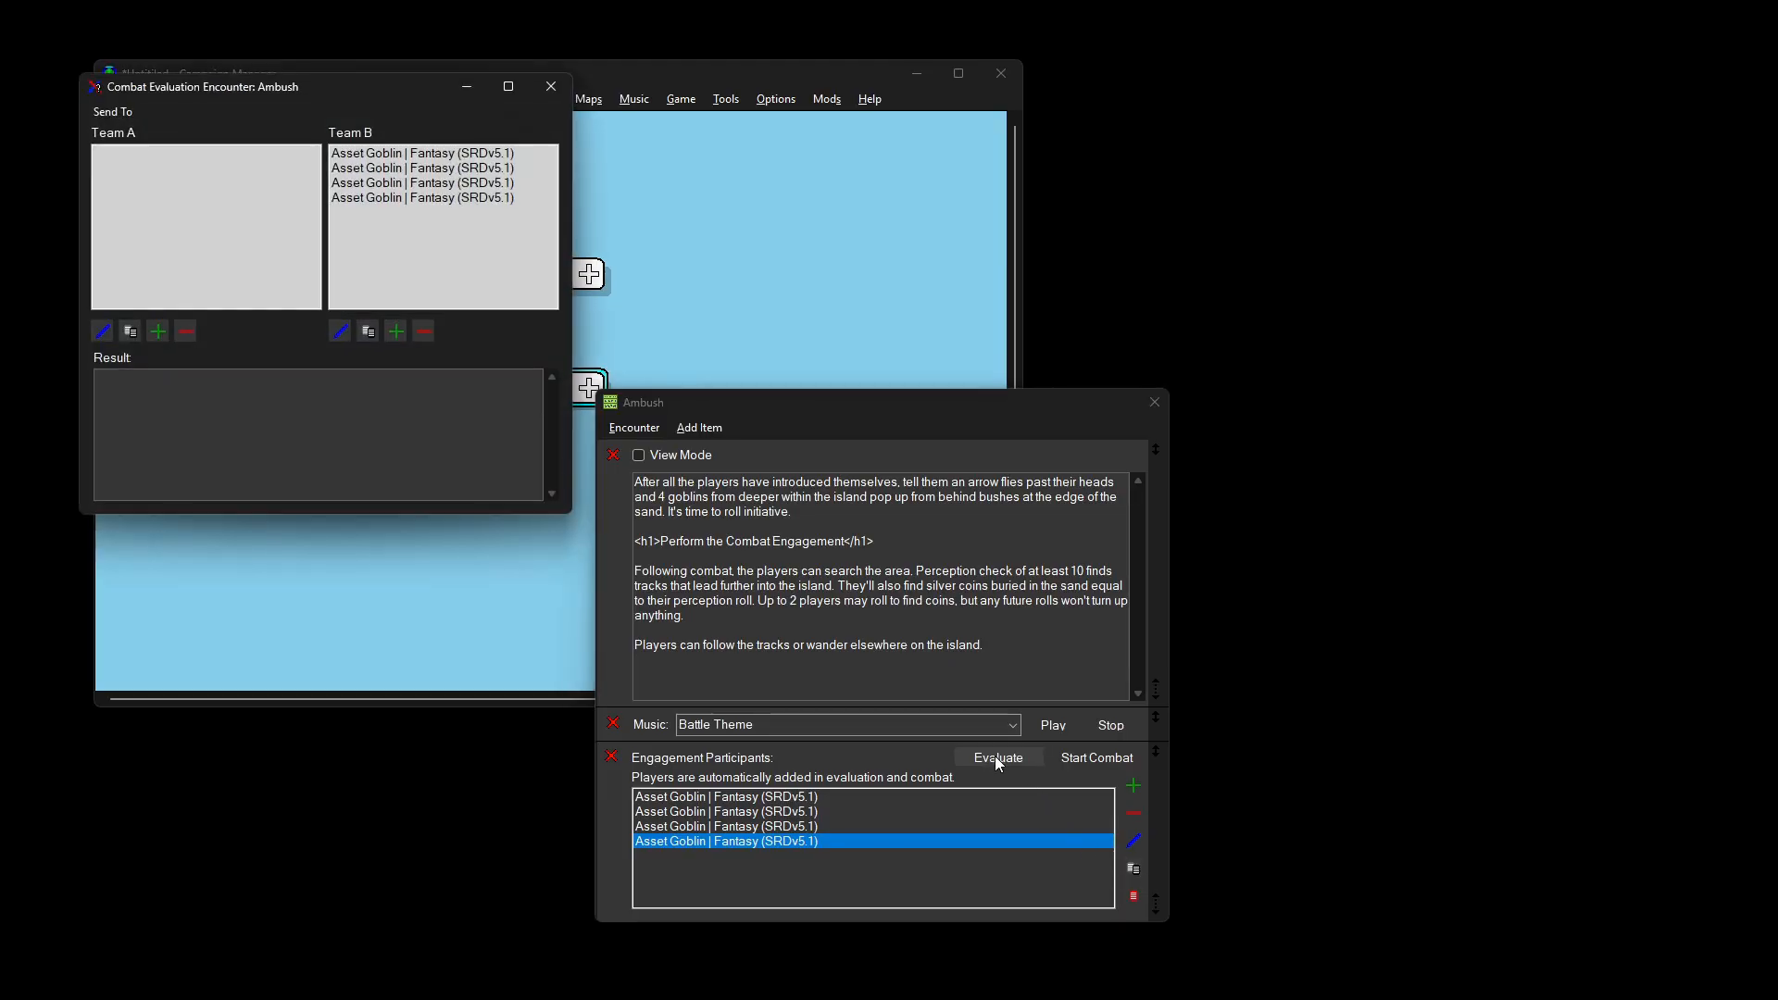
{"action": "left_click", "coordinate": [157, 331]}
{"action": "type", "text": "fighter"}
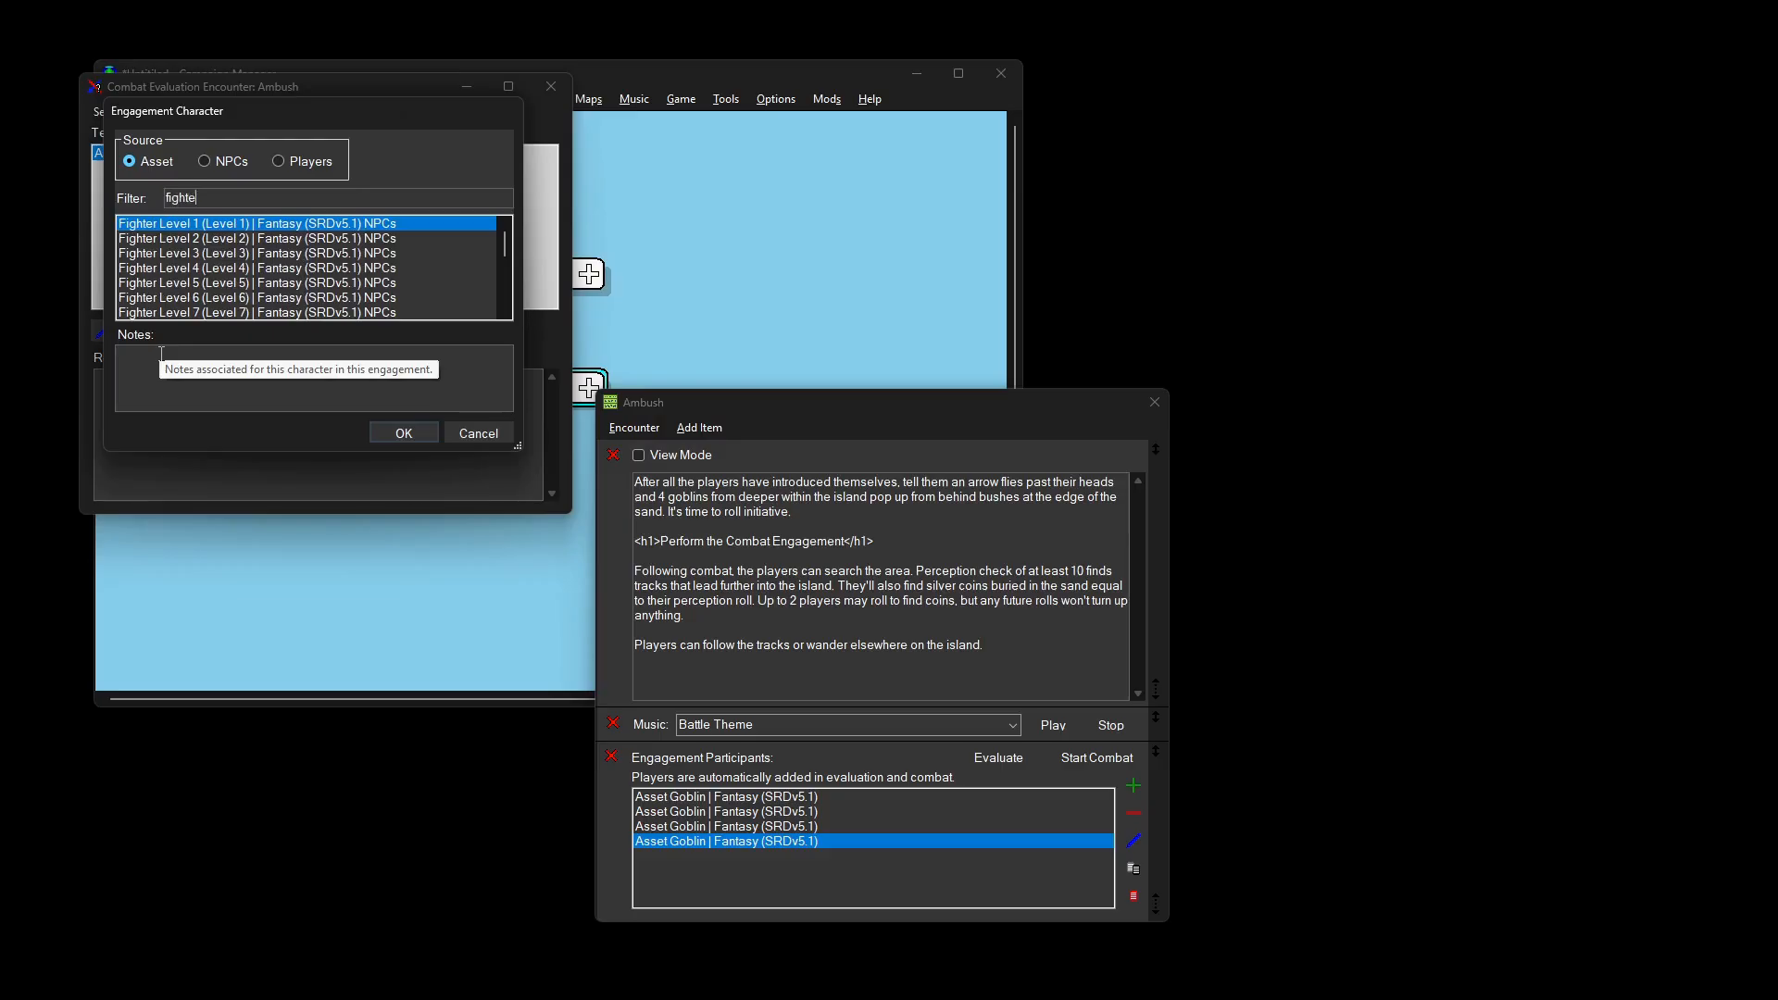
{"action": "double_click", "coordinate": [231, 225]}
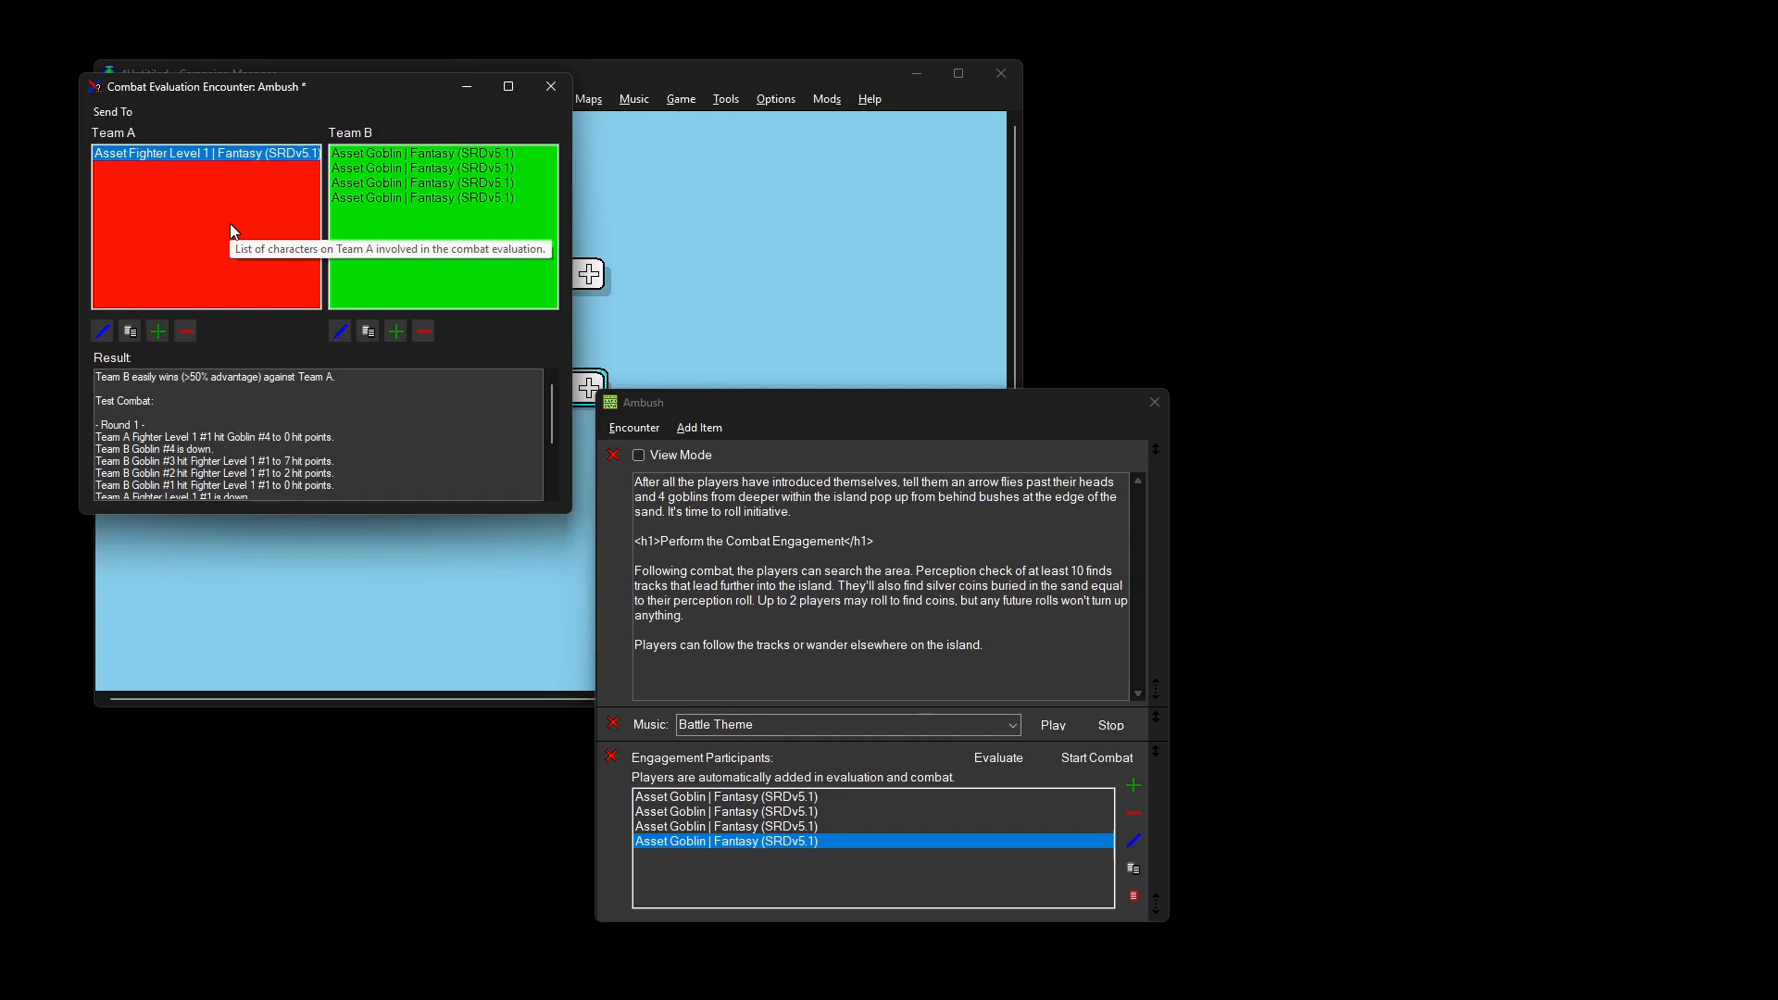
{"action": "left_click", "coordinate": [551, 87]}
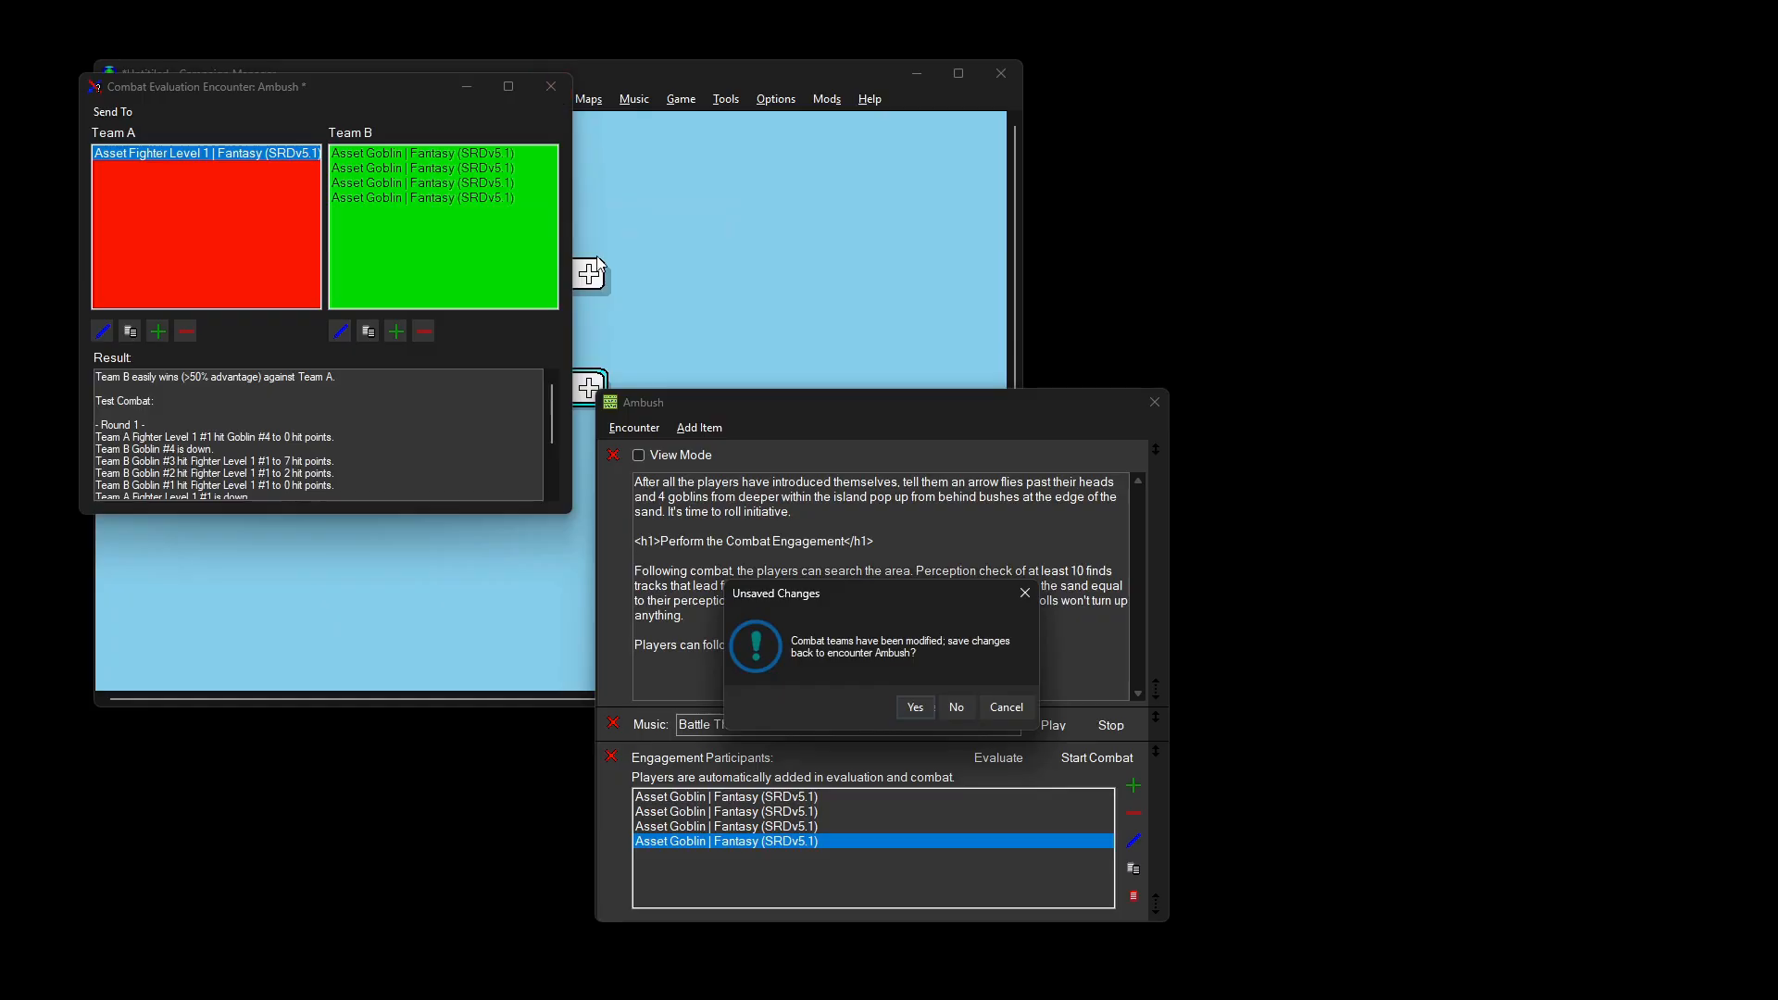
{"action": "left_click", "coordinate": [956, 707]}
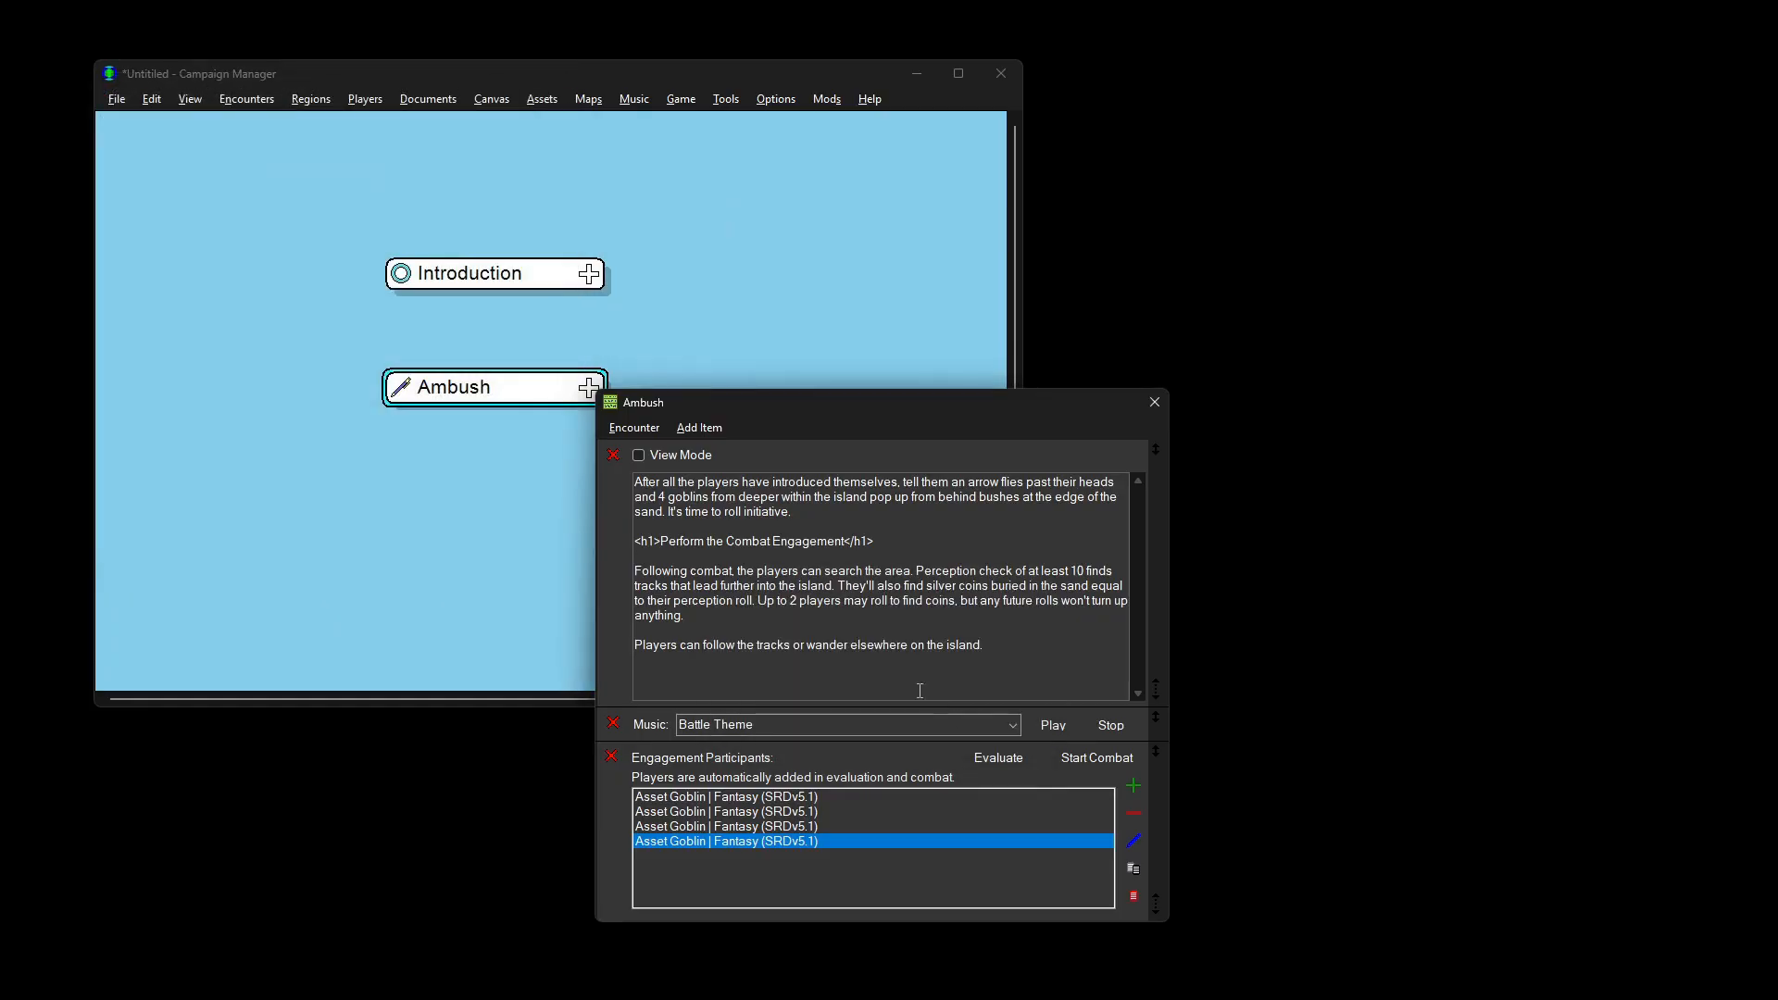
Step: Add player 'The Fighter' with the Fighter Level 1 character
{"action": "left_click", "coordinate": [370, 103]}
{"action": "left_click", "coordinate": [380, 120]}
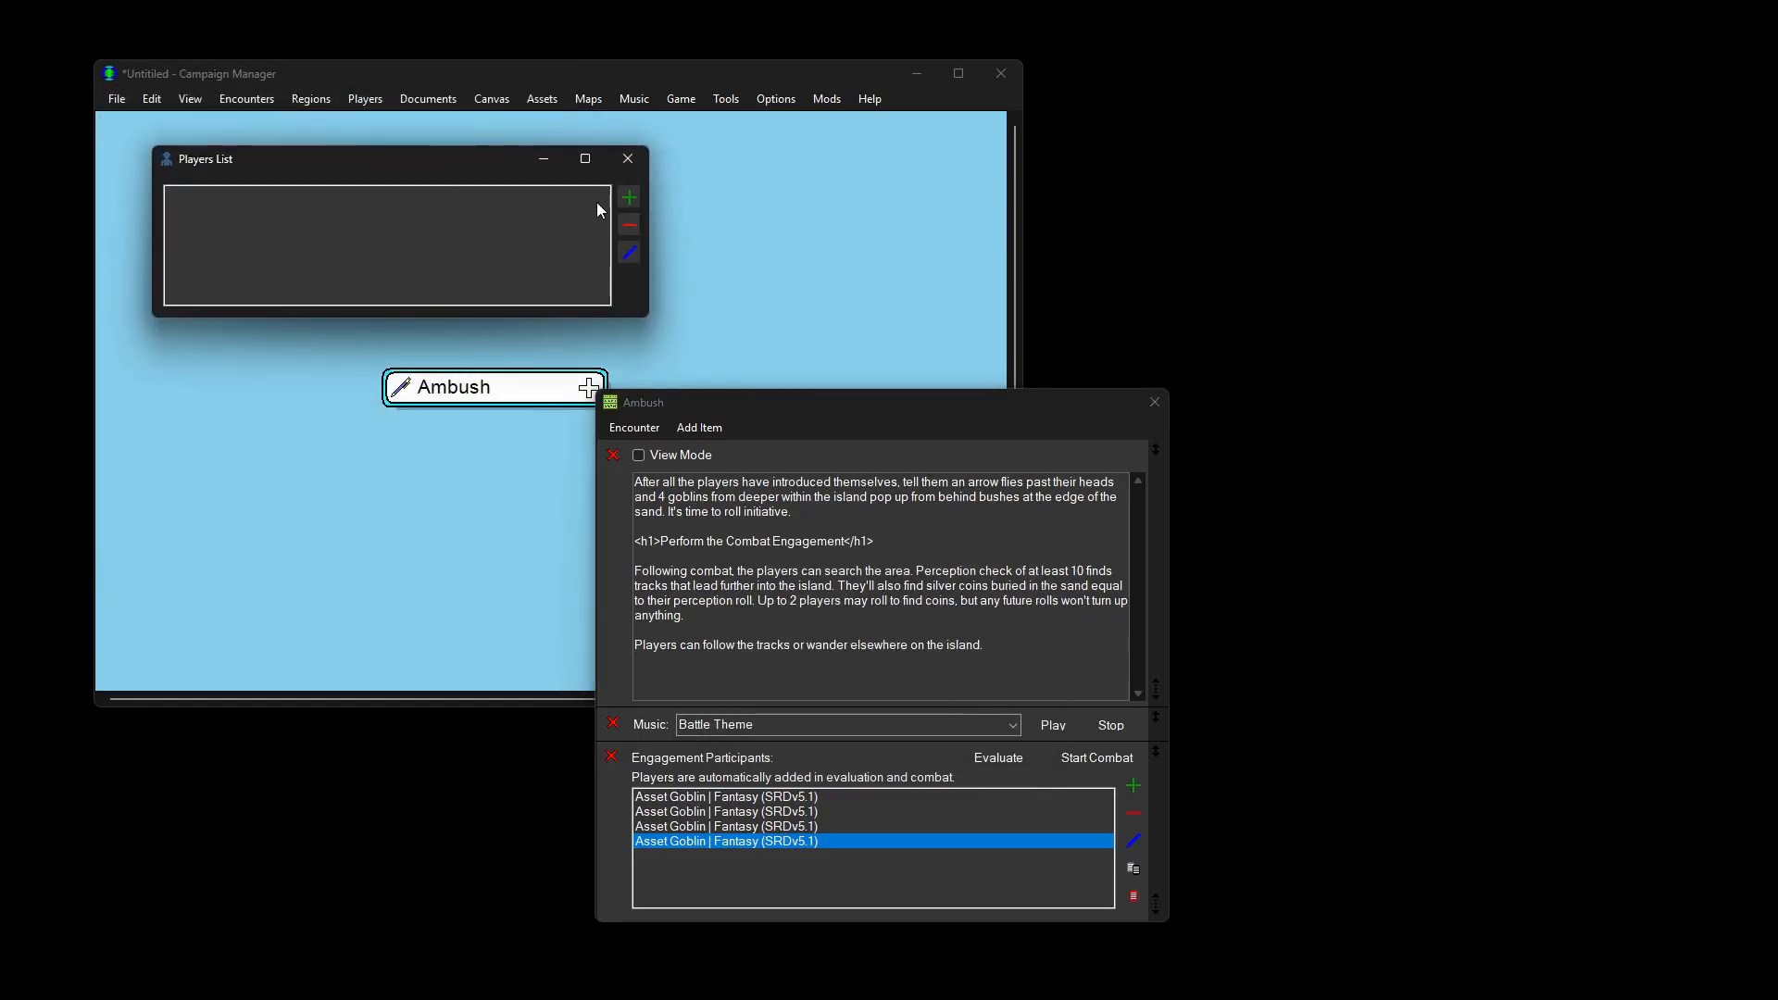
{"action": "left_click", "coordinate": [629, 197]}
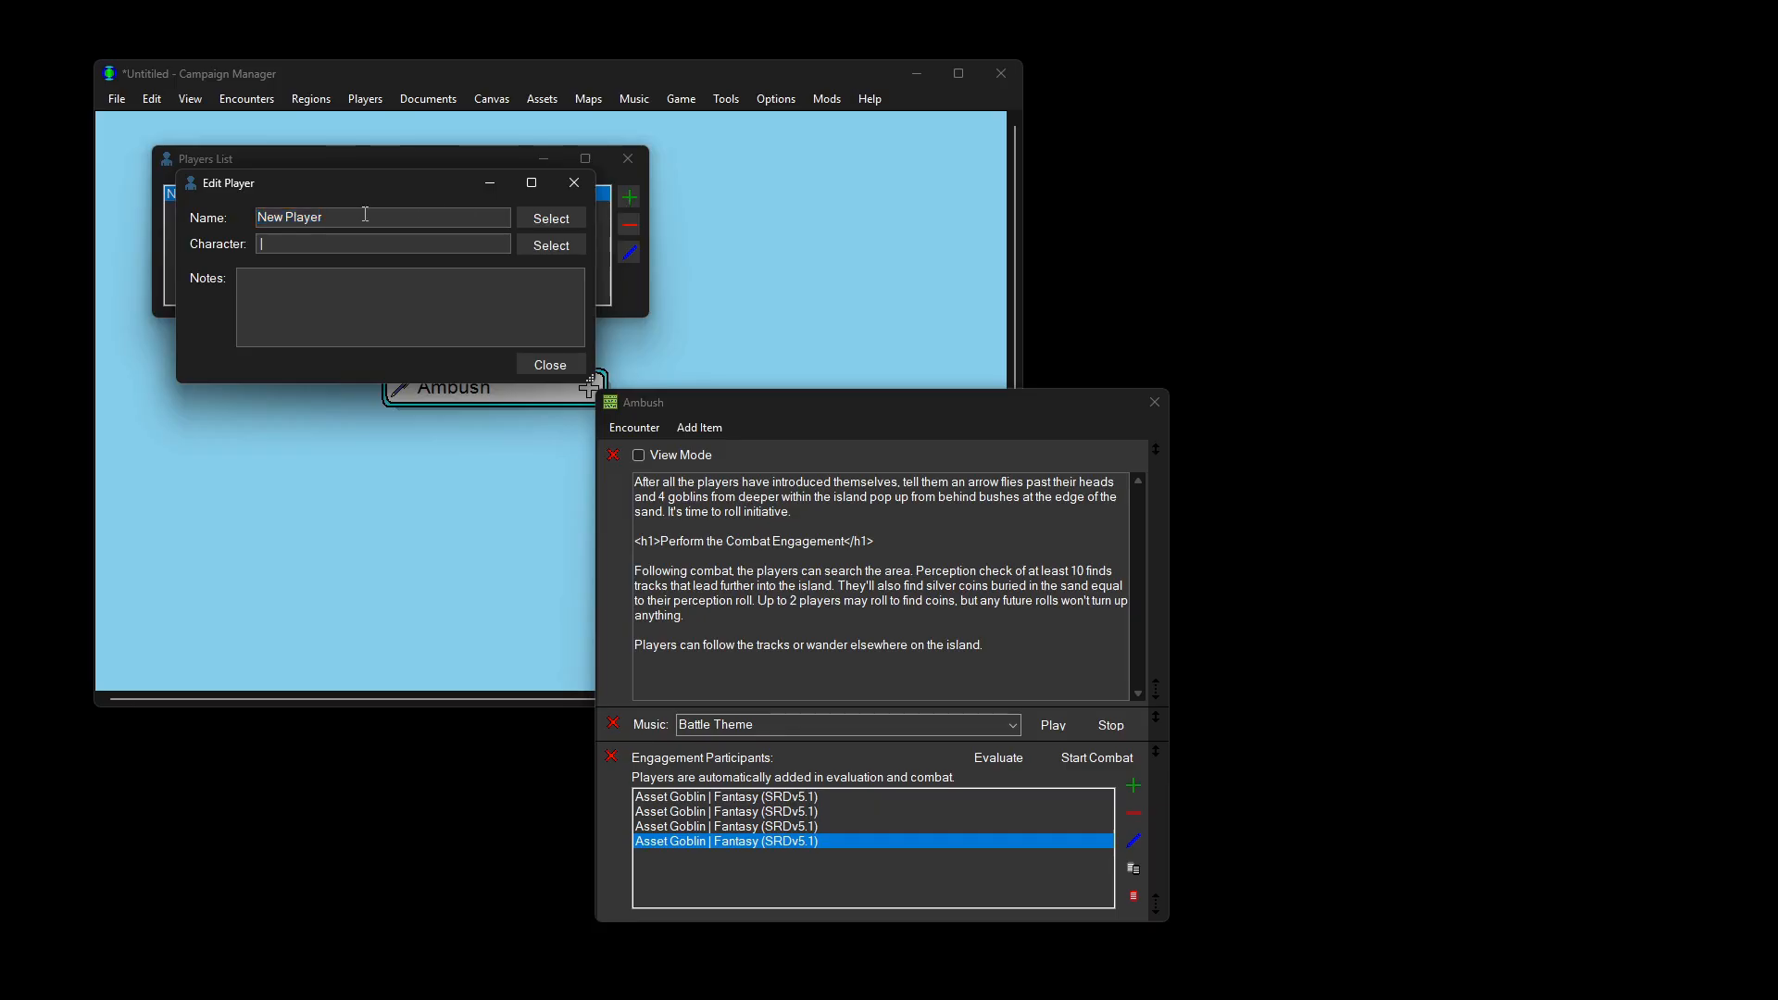
{"action": "type", "text": "The Fighter"}
{"action": "left_click", "coordinate": [565, 248]}
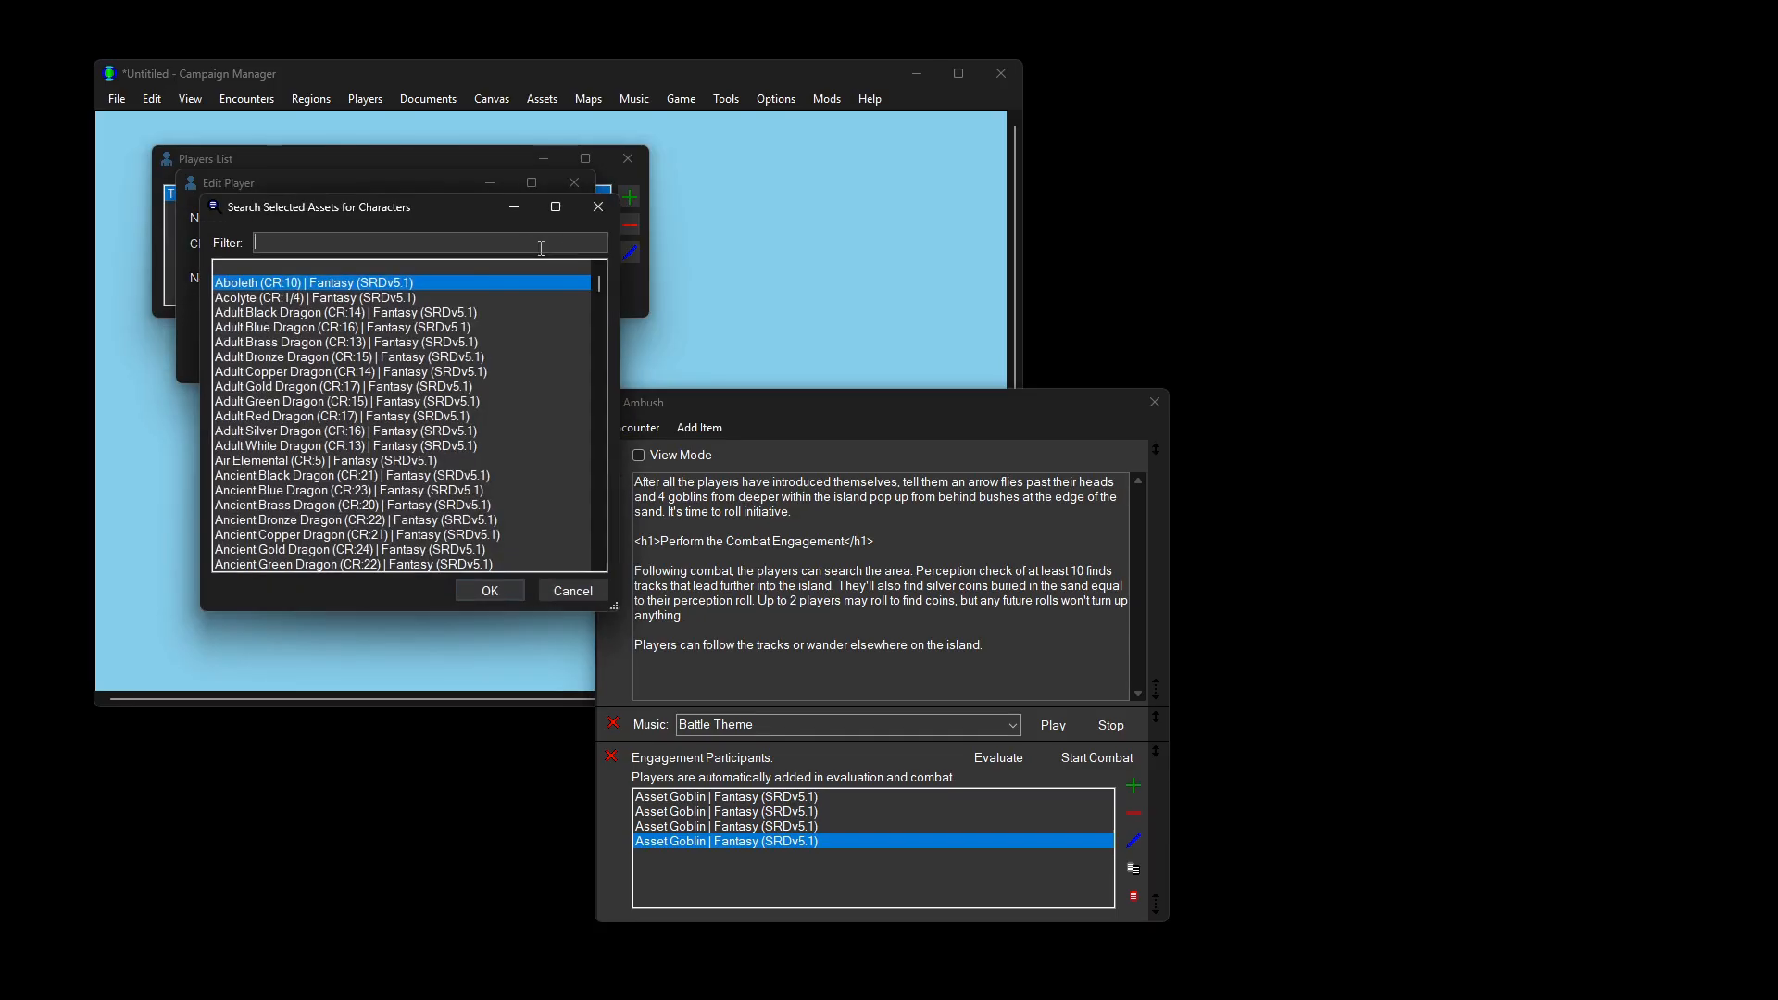
{"action": "type", "text": "fighter"}
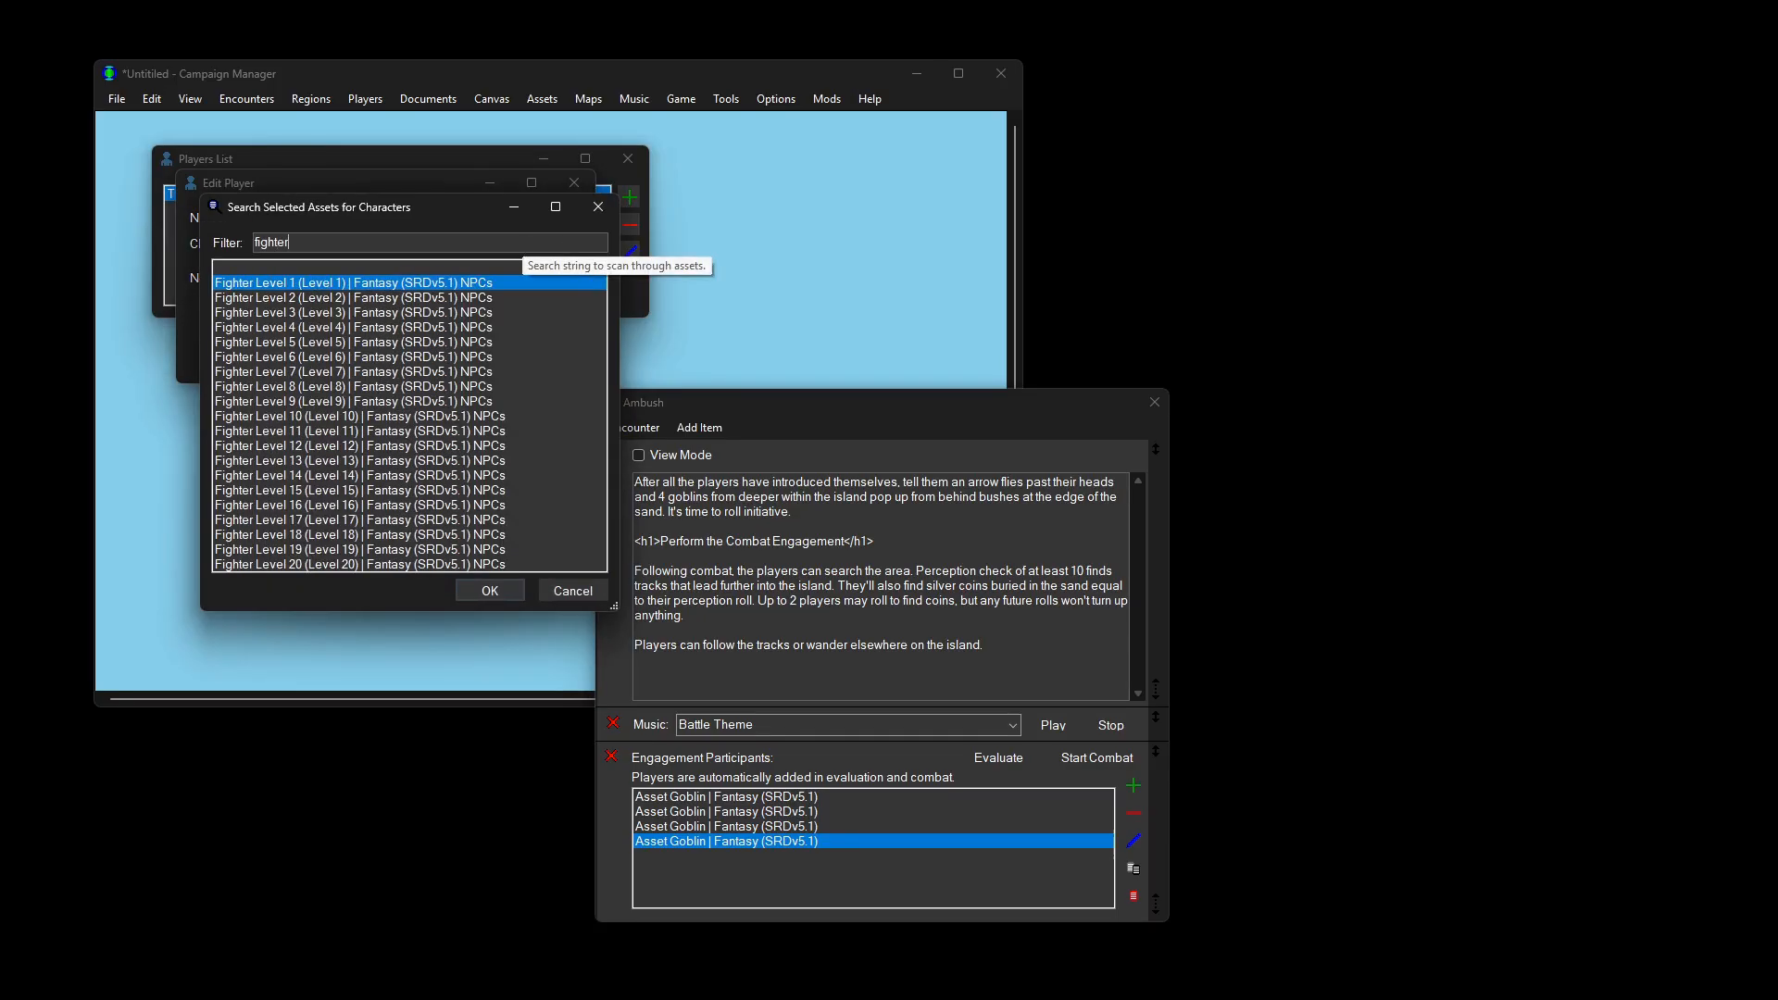
{"action": "double_click", "coordinate": [427, 283]}
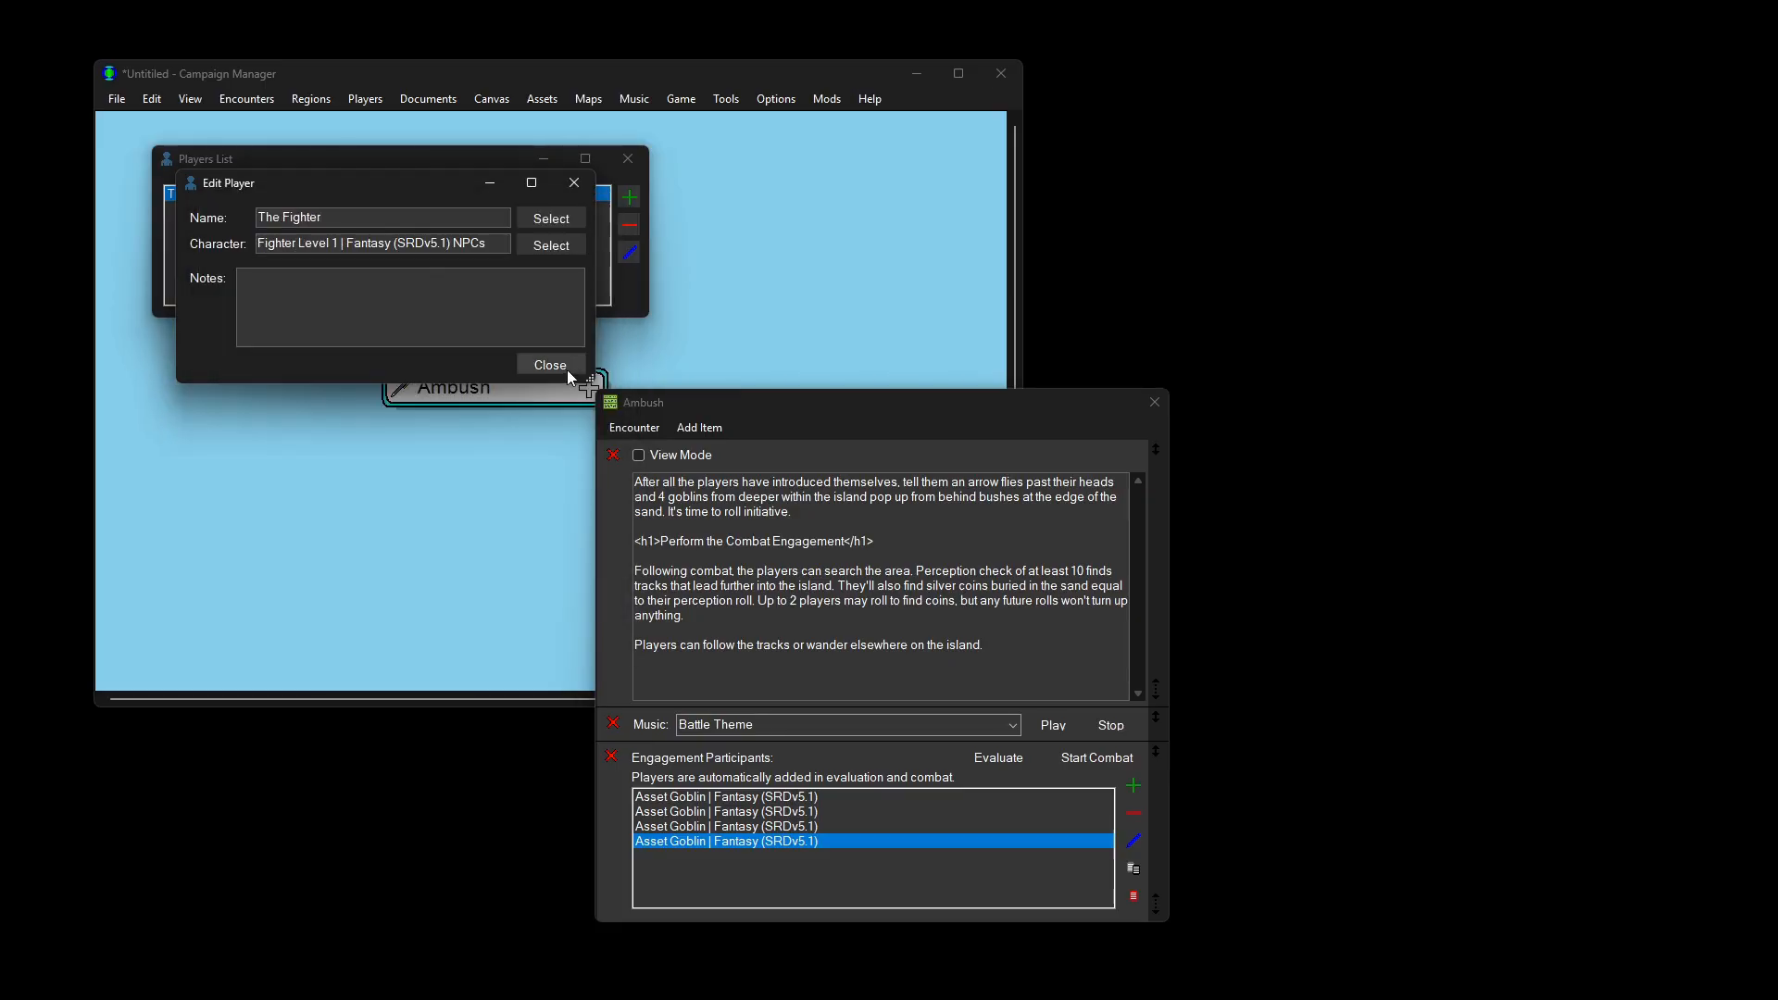
{"action": "left_click", "coordinate": [550, 364]}
Step: Add player 'The Cleric' with the Cleric Level 1 character
{"action": "left_click", "coordinate": [630, 198]}
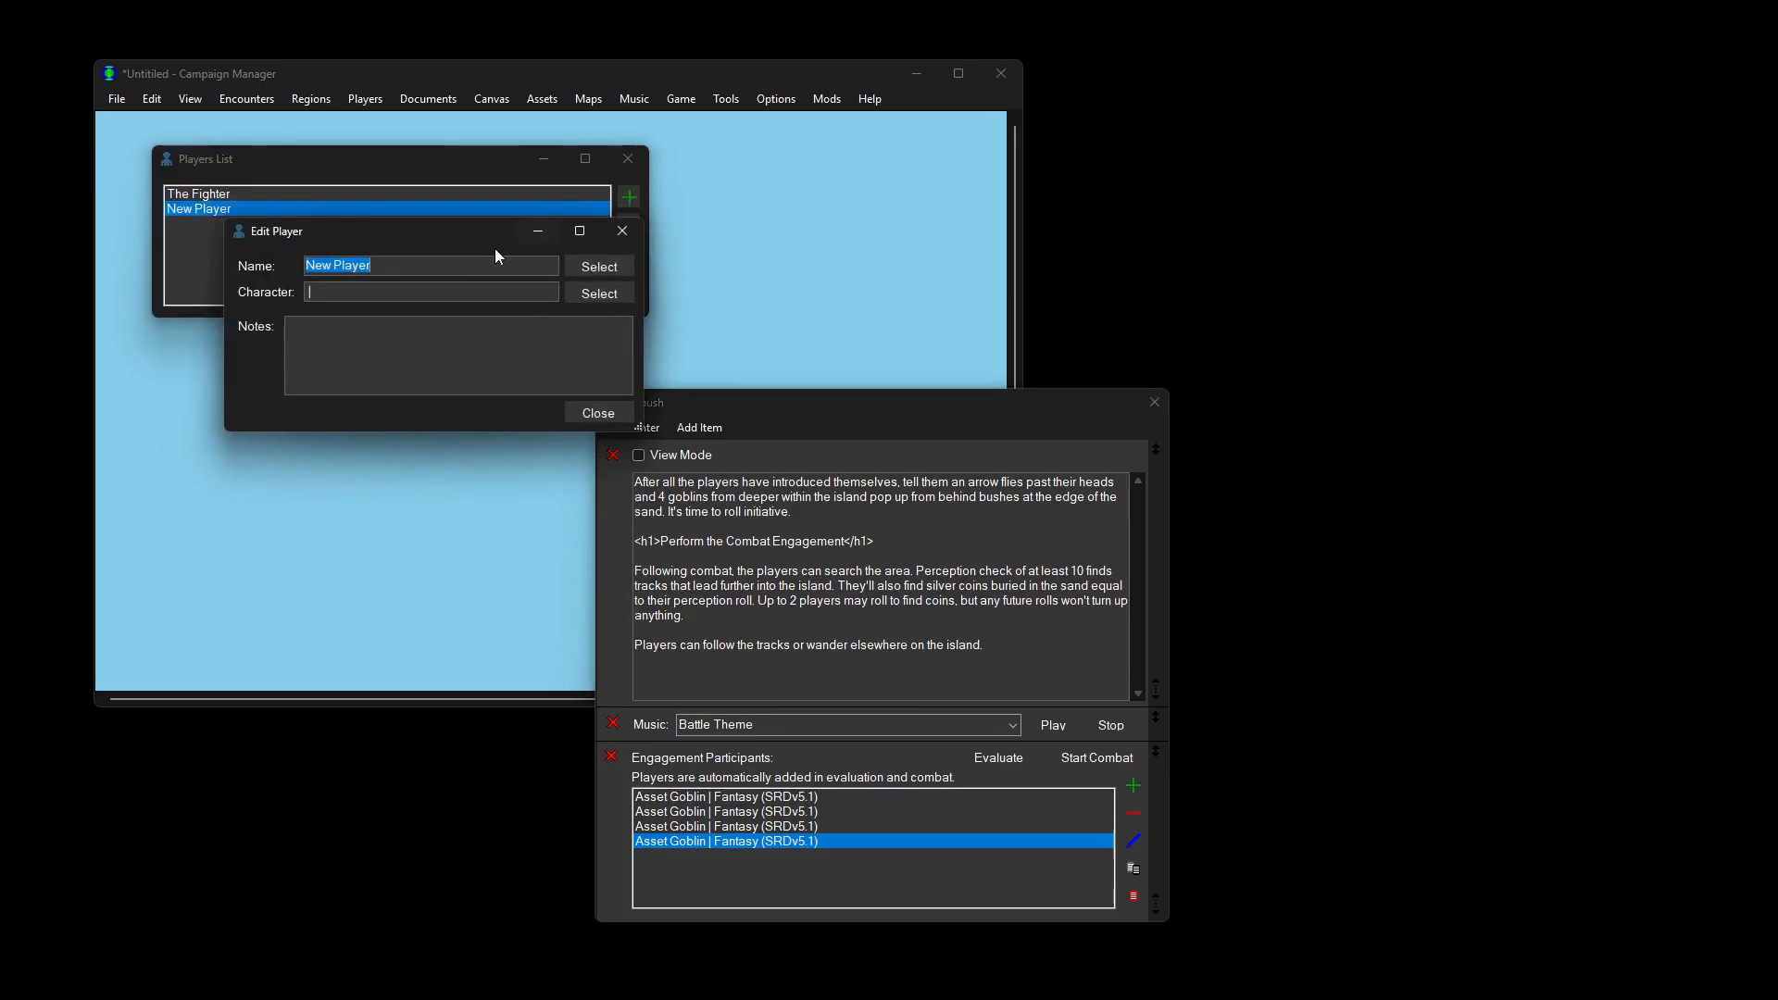
{"action": "type", "text": "The Cleric"}
{"action": "left_click", "coordinate": [609, 297]}
{"action": "type", "text": "cleric"}
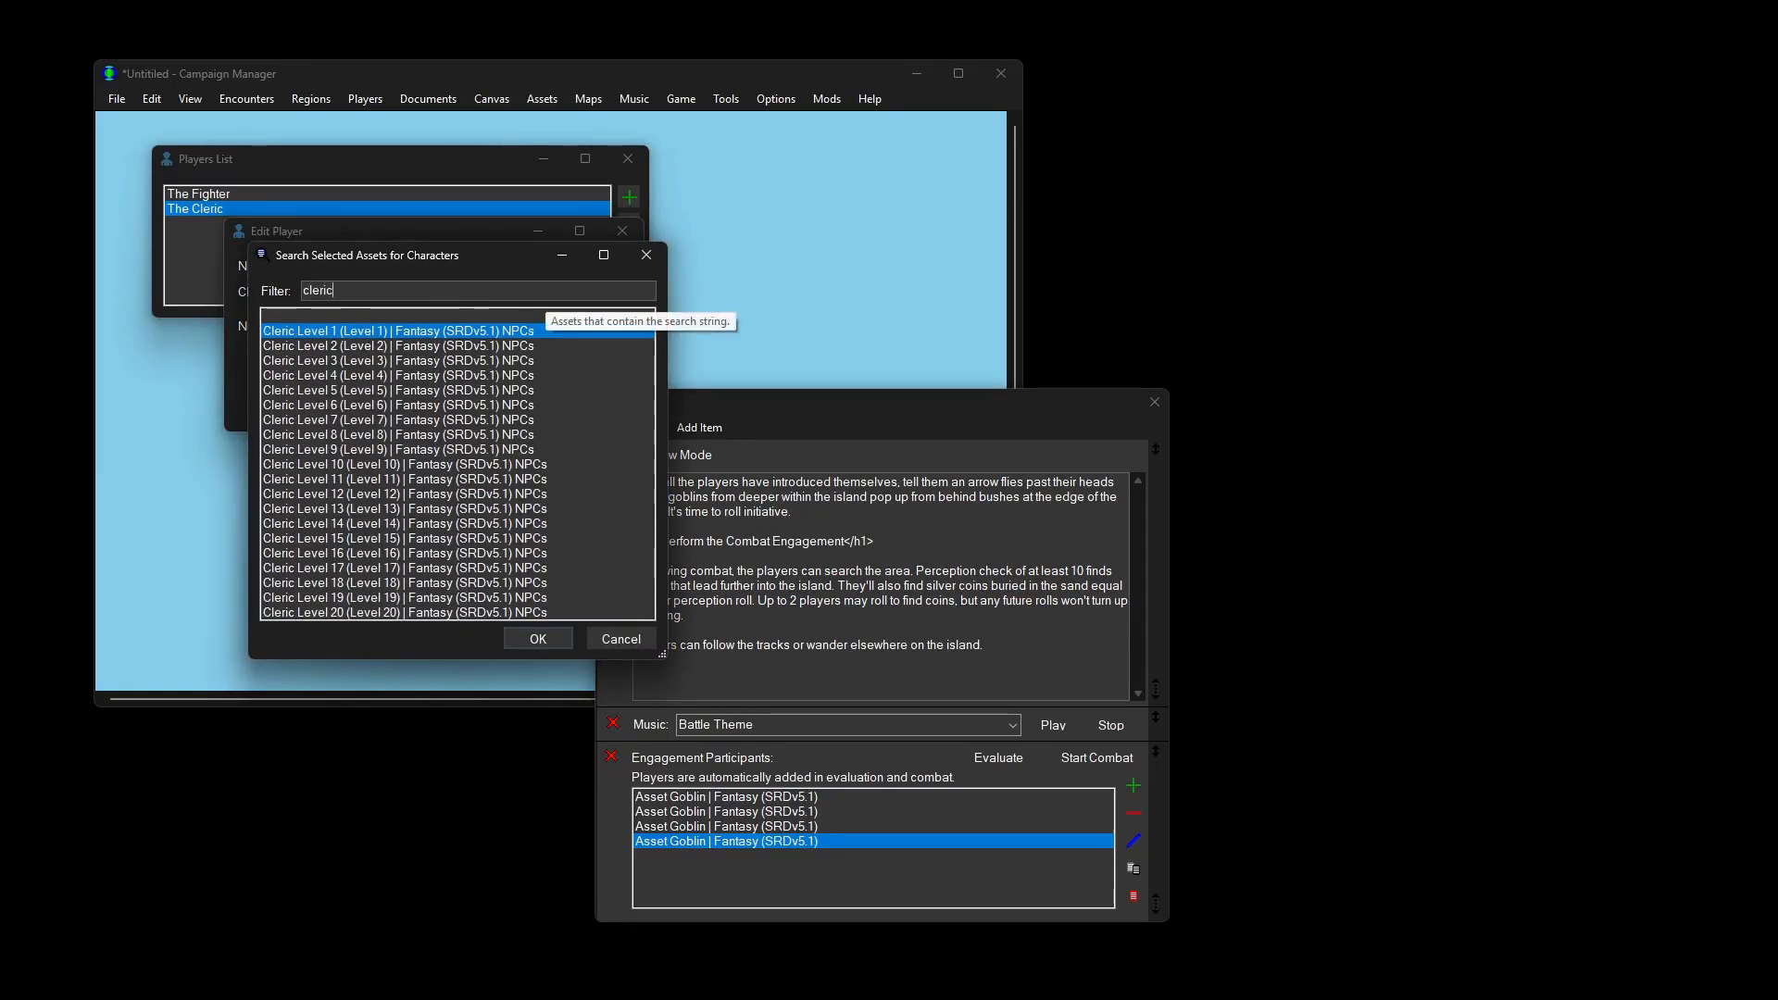
{"action": "double_click", "coordinate": [518, 333]}
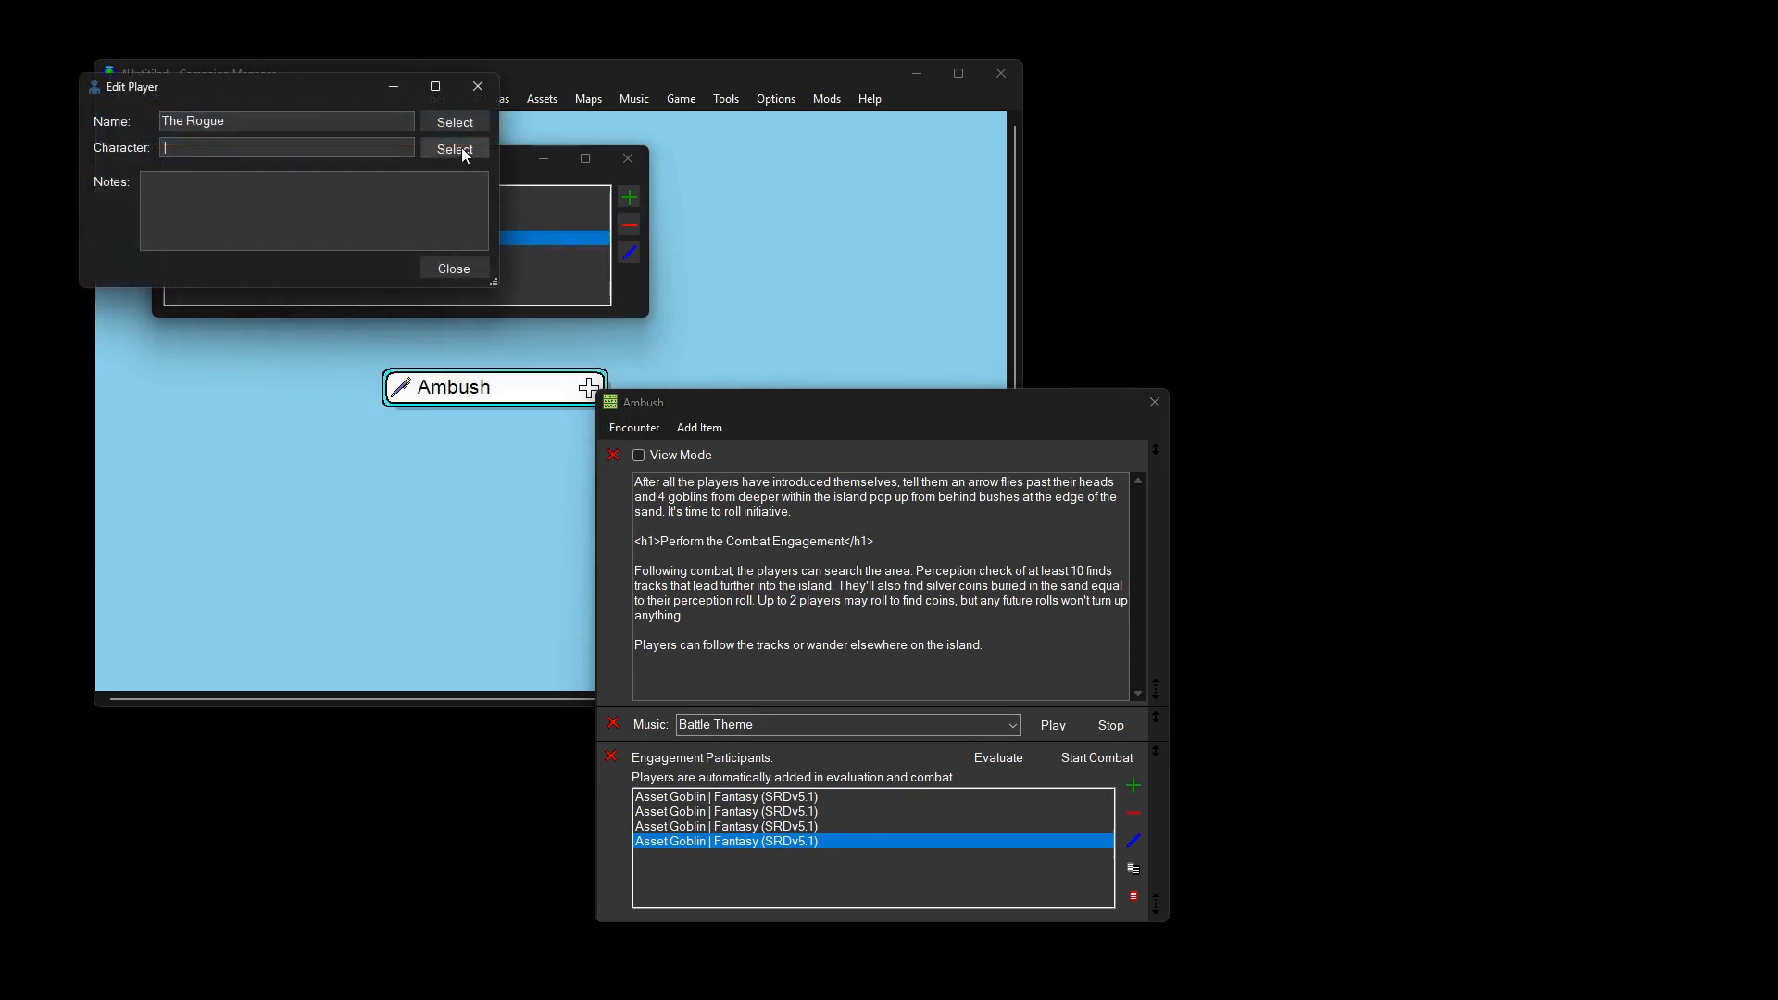
Step: Assign Rogue Level 1 to The Rogue and close the players list
{"action": "left_click", "coordinate": [465, 155]}
{"action": "type", "text": "rogue"}
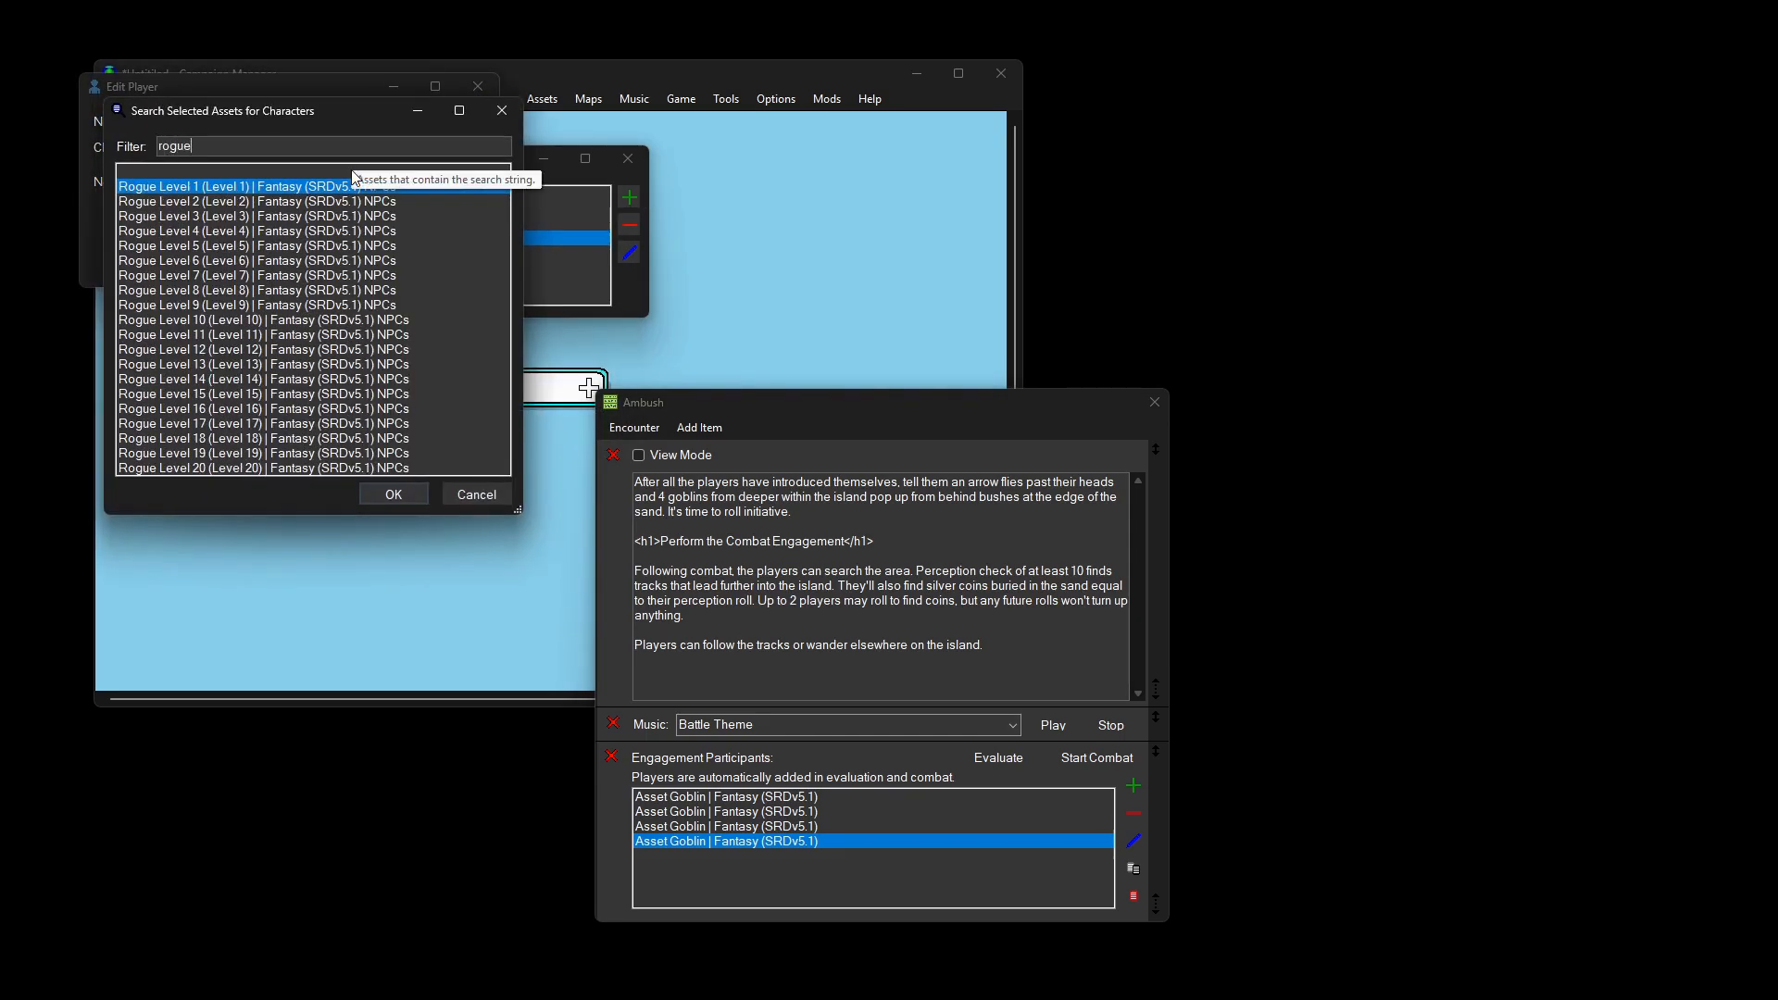
{"action": "double_click", "coordinate": [319, 187]}
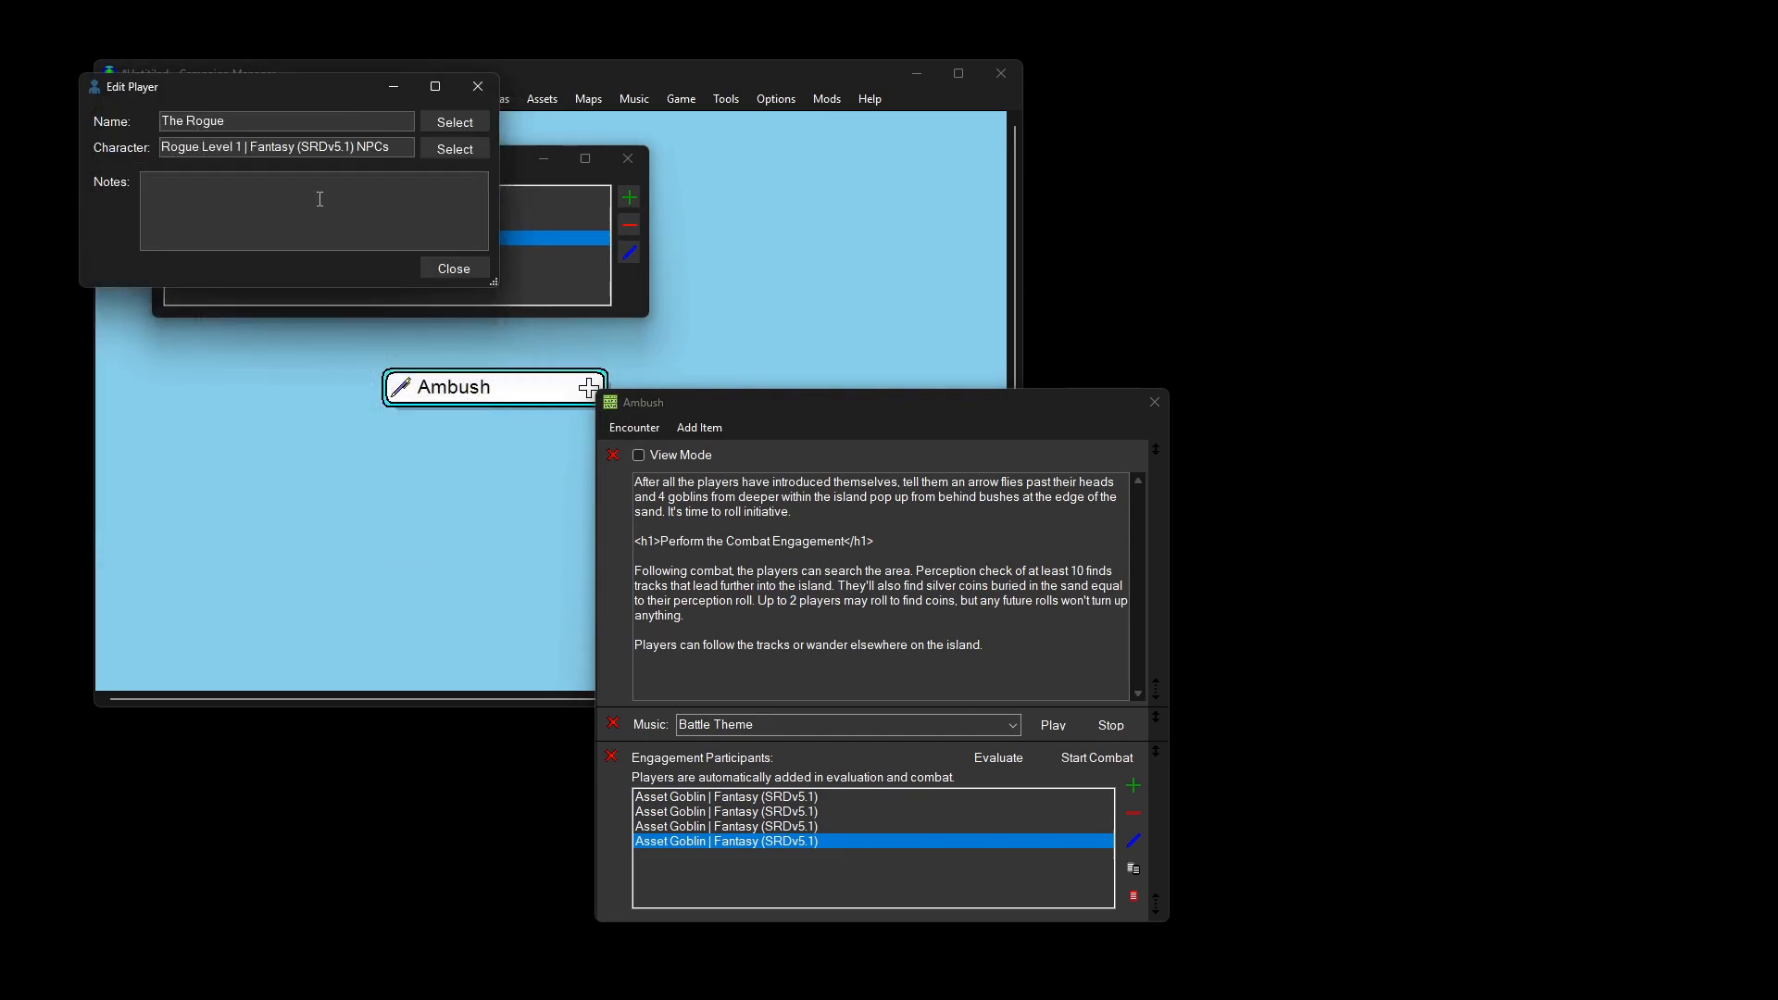
{"action": "left_click", "coordinate": [440, 269]}
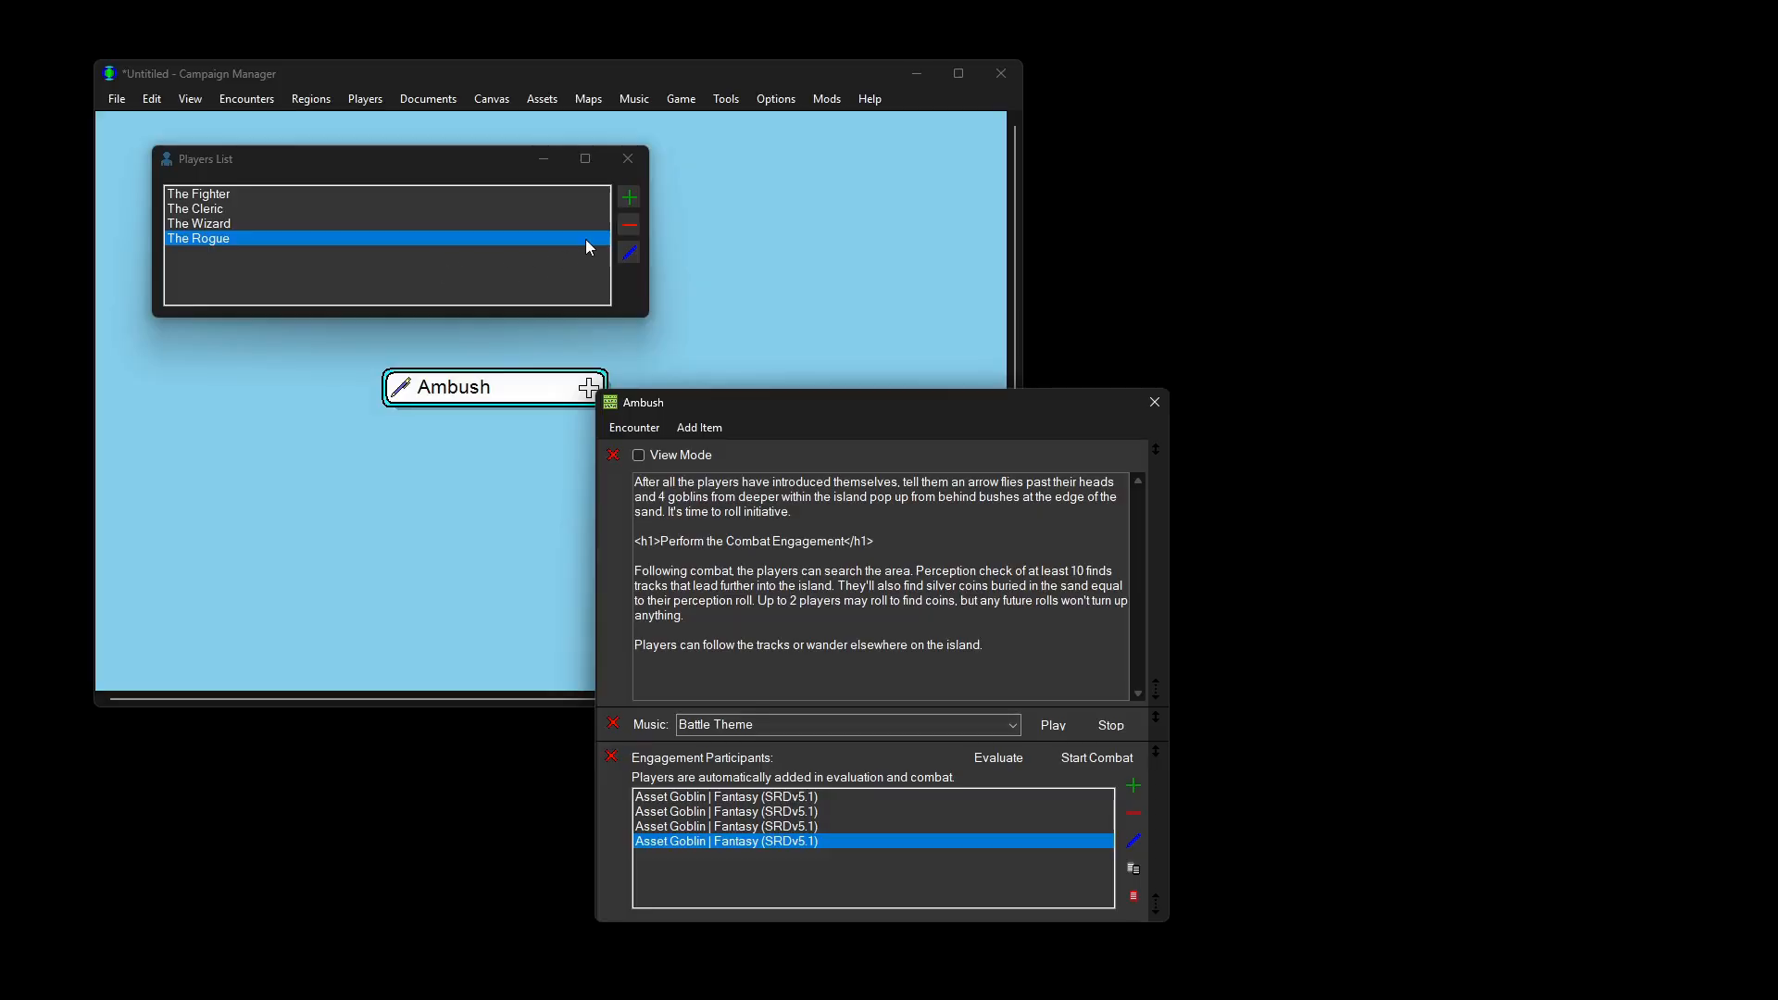
{"action": "left_click", "coordinate": [627, 159]}
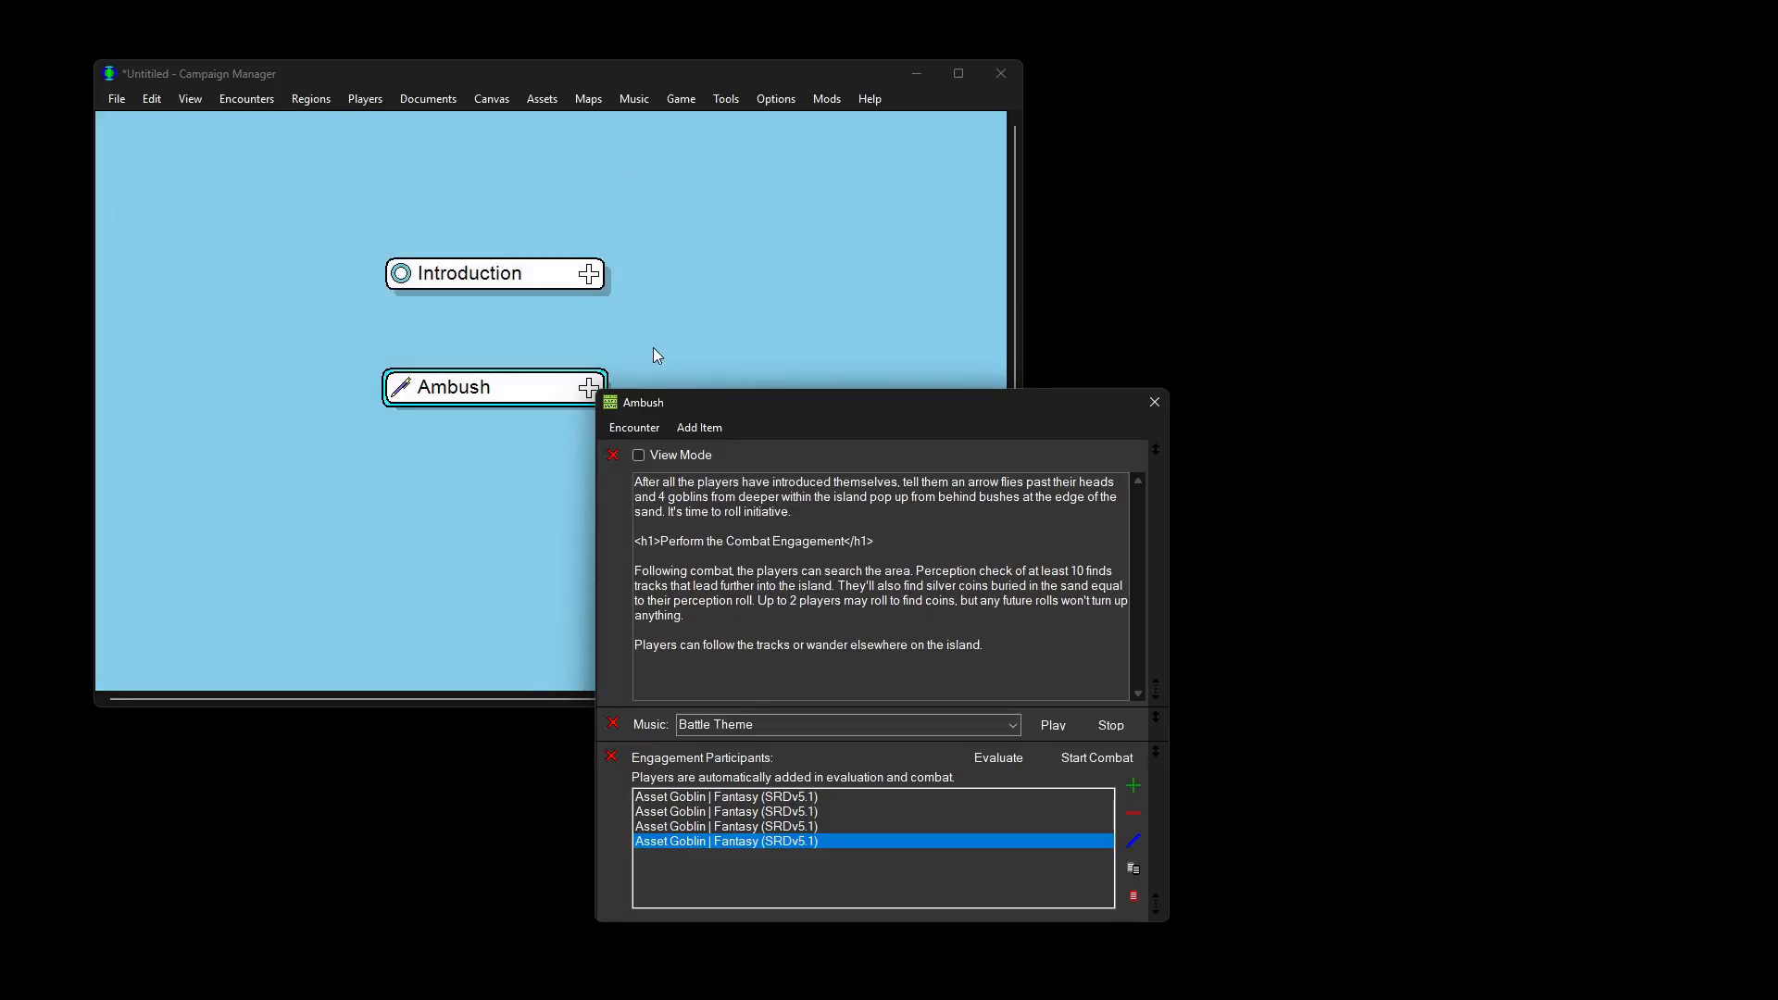
{"action": "left_click", "coordinate": [1013, 765]}
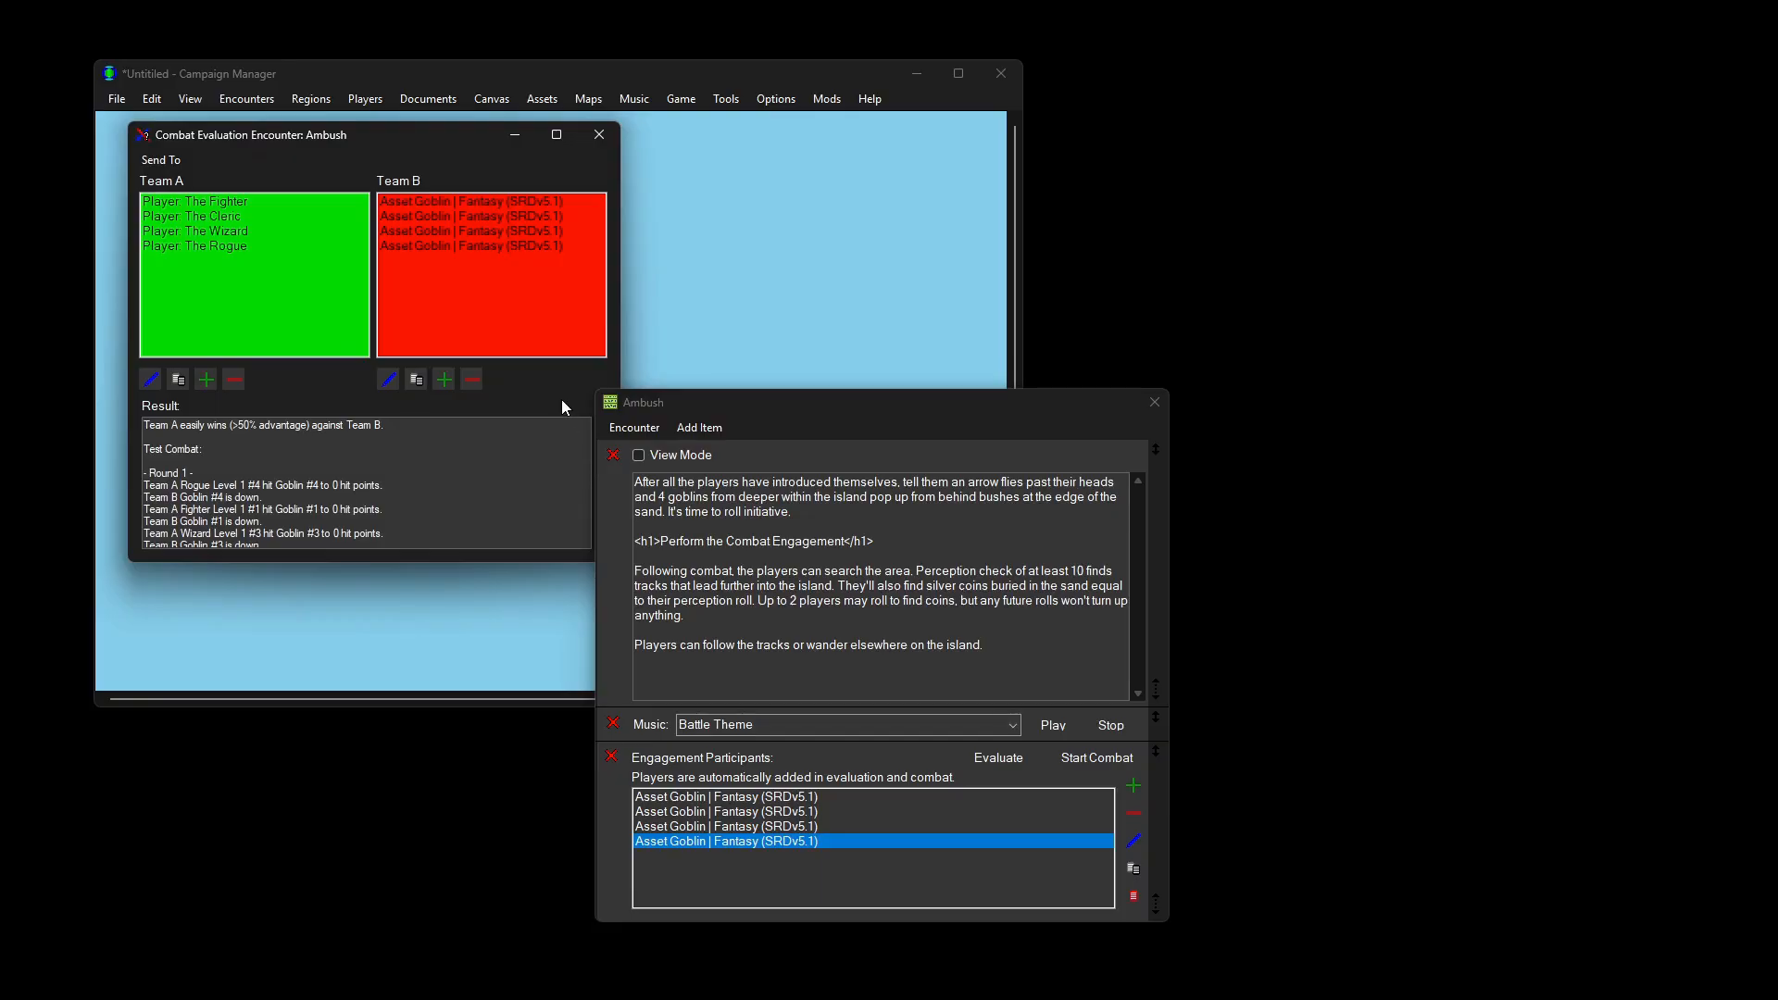
{"action": "scroll", "coordinate": [556, 465], "scroll_direction": "down", "scroll_amount": 1}
{"action": "left_click_drag", "start_coordinate": [710, 406], "coordinate": [784, 405]}
{"action": "mouse_move", "coordinate": [598, 475]}
{"action": "left_mouse_down"}
{"action": "mouse_move", "coordinate": [600, 522]}
{"action": "mouse_move", "coordinate": [606, 452]}
{"action": "left_mouse_up"}
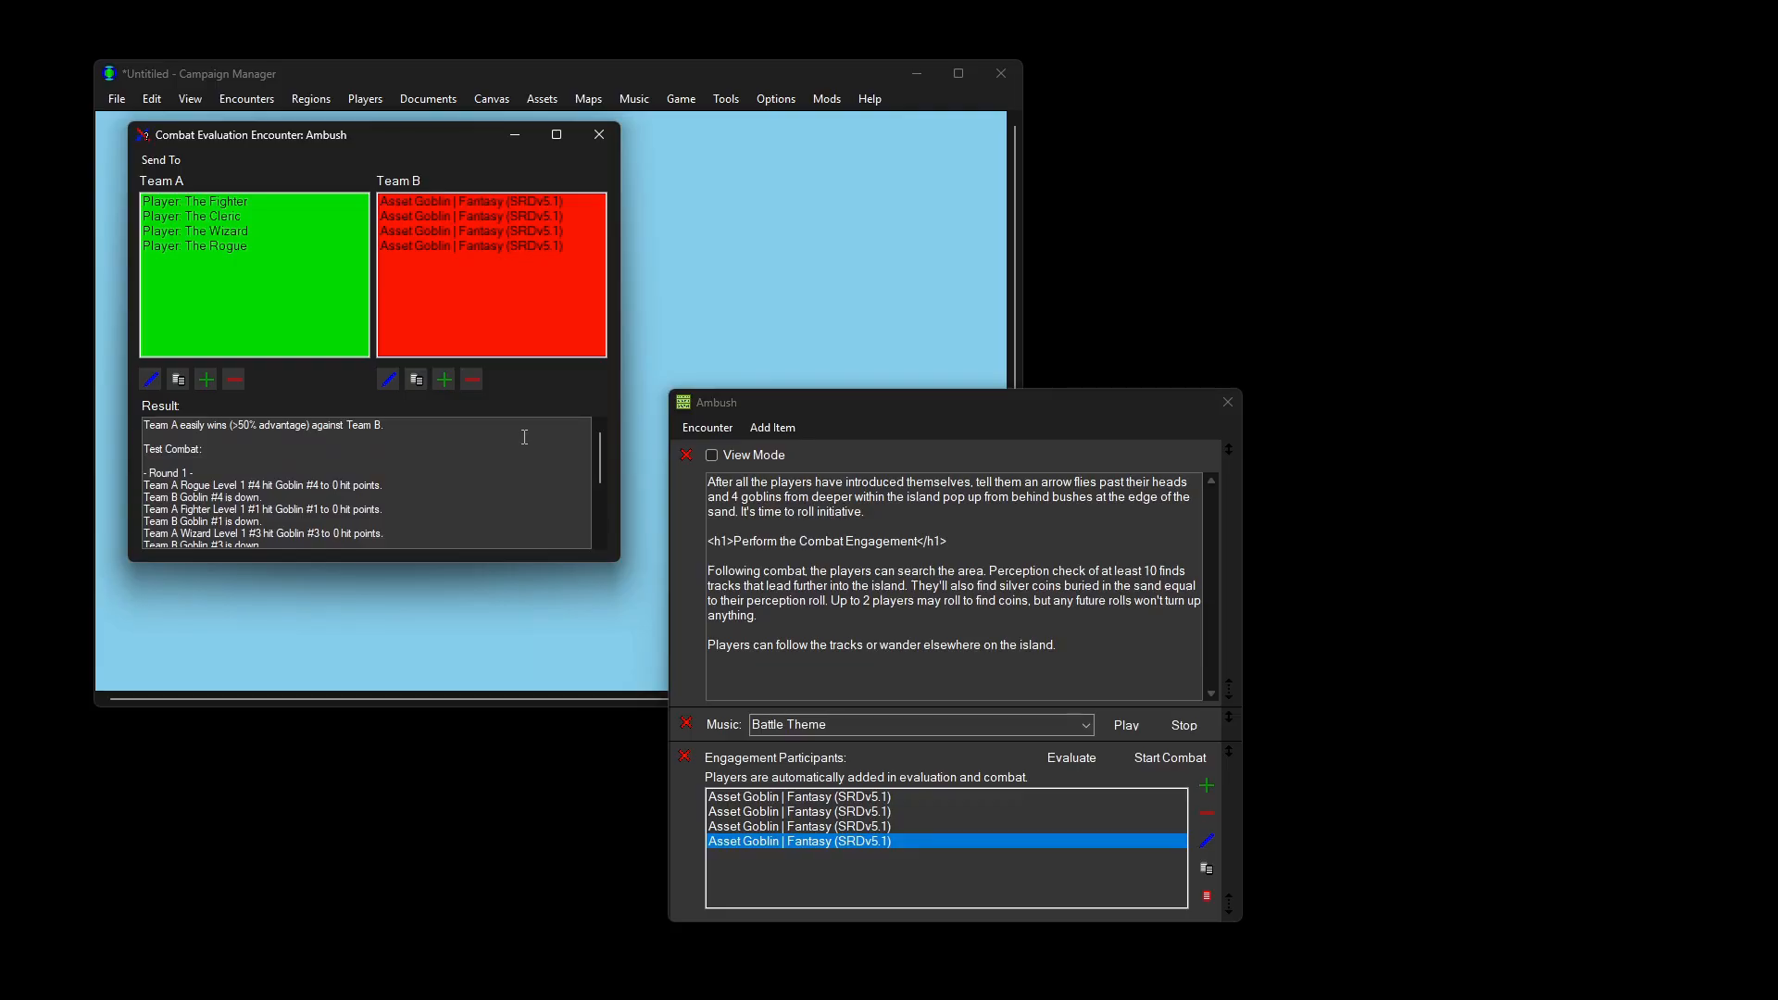
{"action": "left_click", "coordinate": [470, 233]}
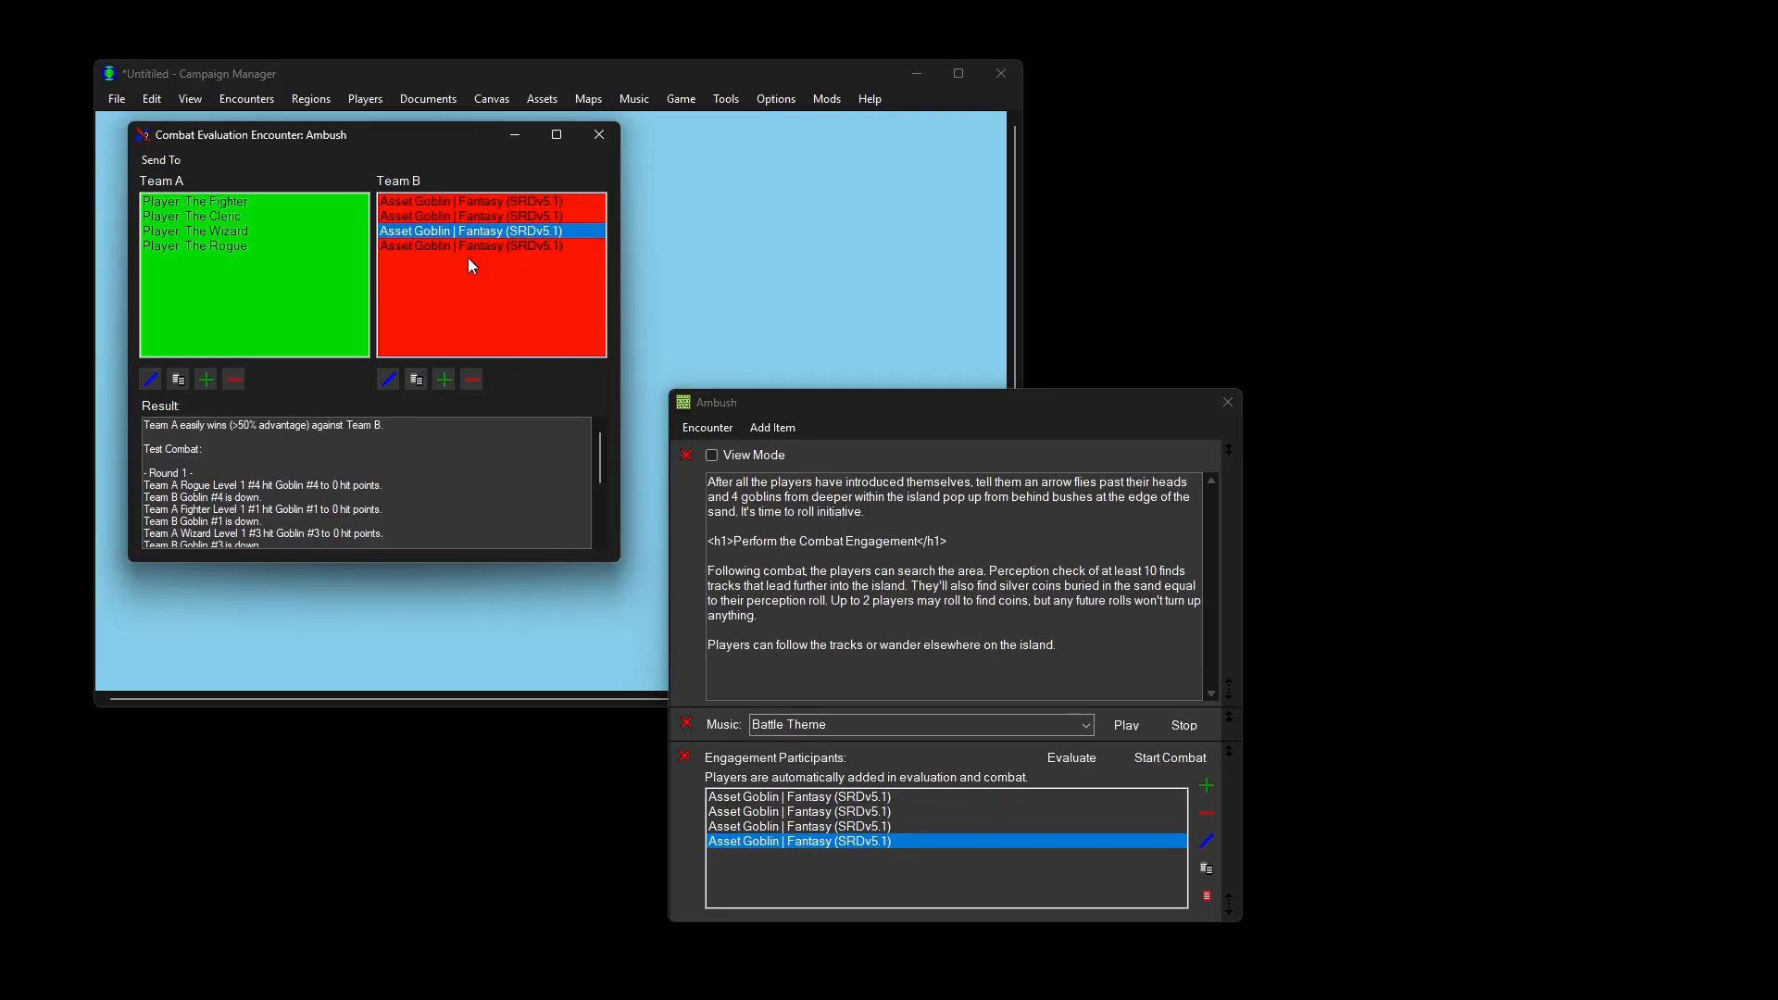
{"action": "left_click", "coordinate": [419, 380]}
{"action": "left_click", "coordinate": [420, 382]}
{"action": "left_click", "coordinate": [420, 381]}
{"action": "left_click", "coordinate": [421, 382]}
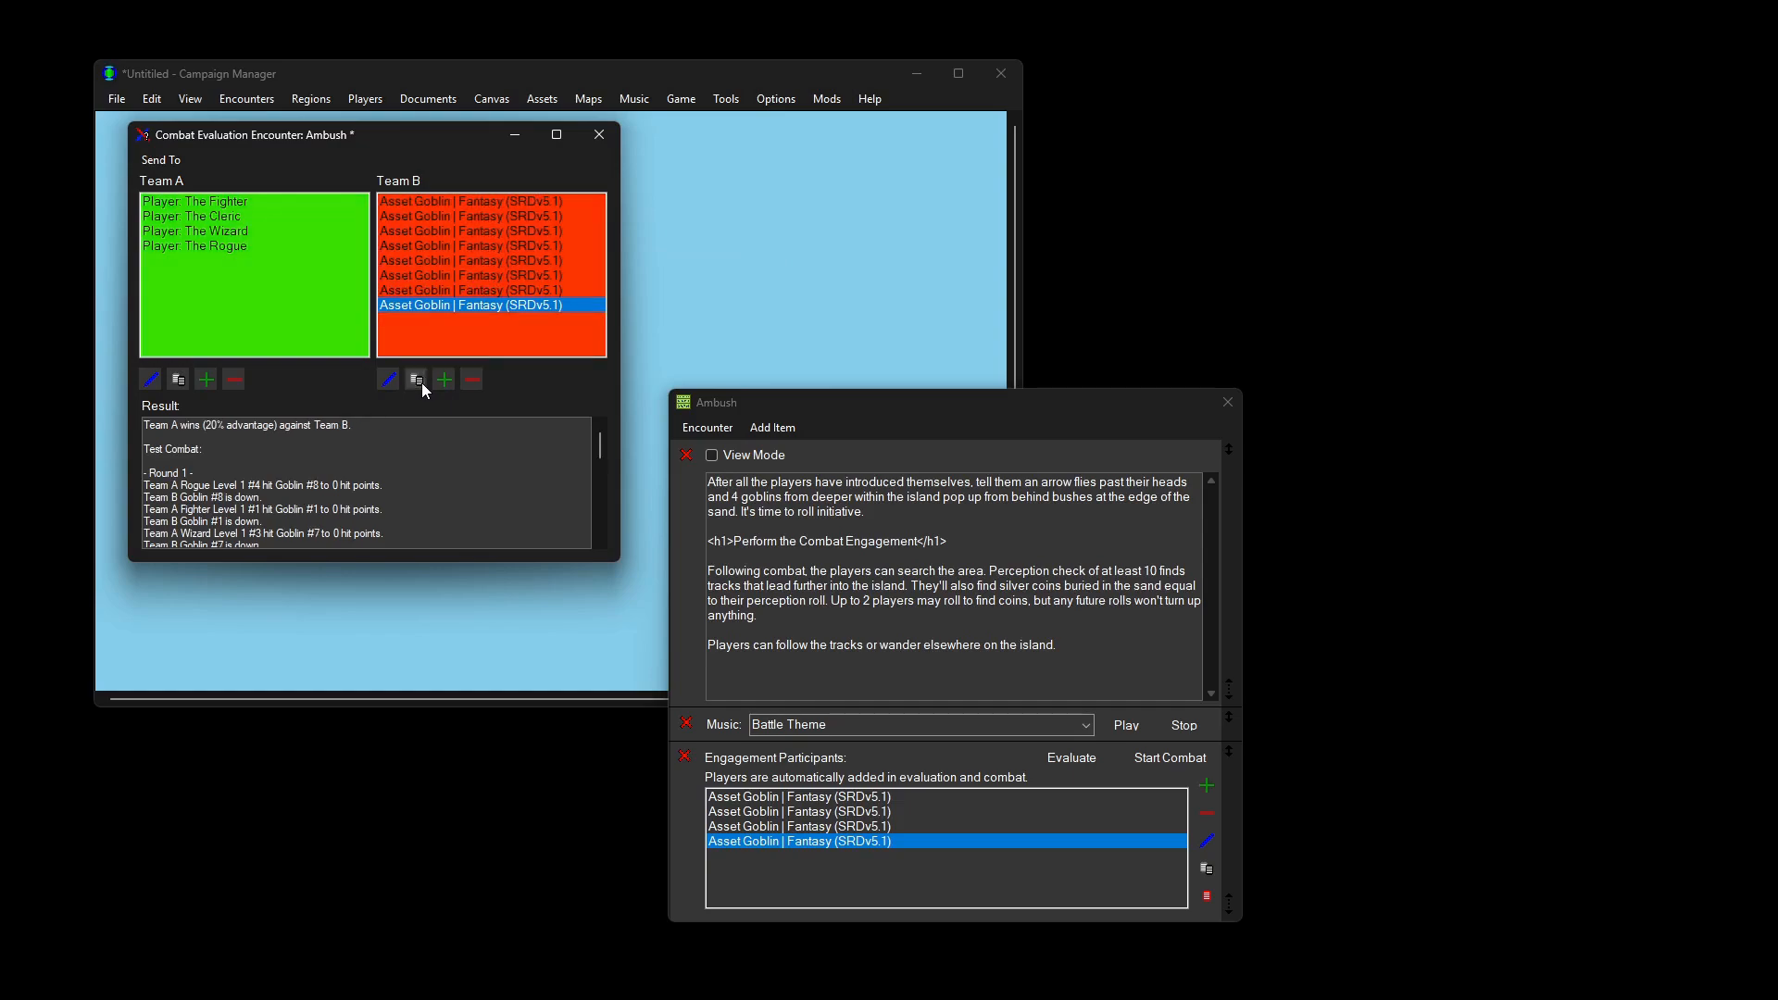
{"action": "left_click", "coordinate": [420, 382]}
{"action": "left_click", "coordinate": [420, 382]}
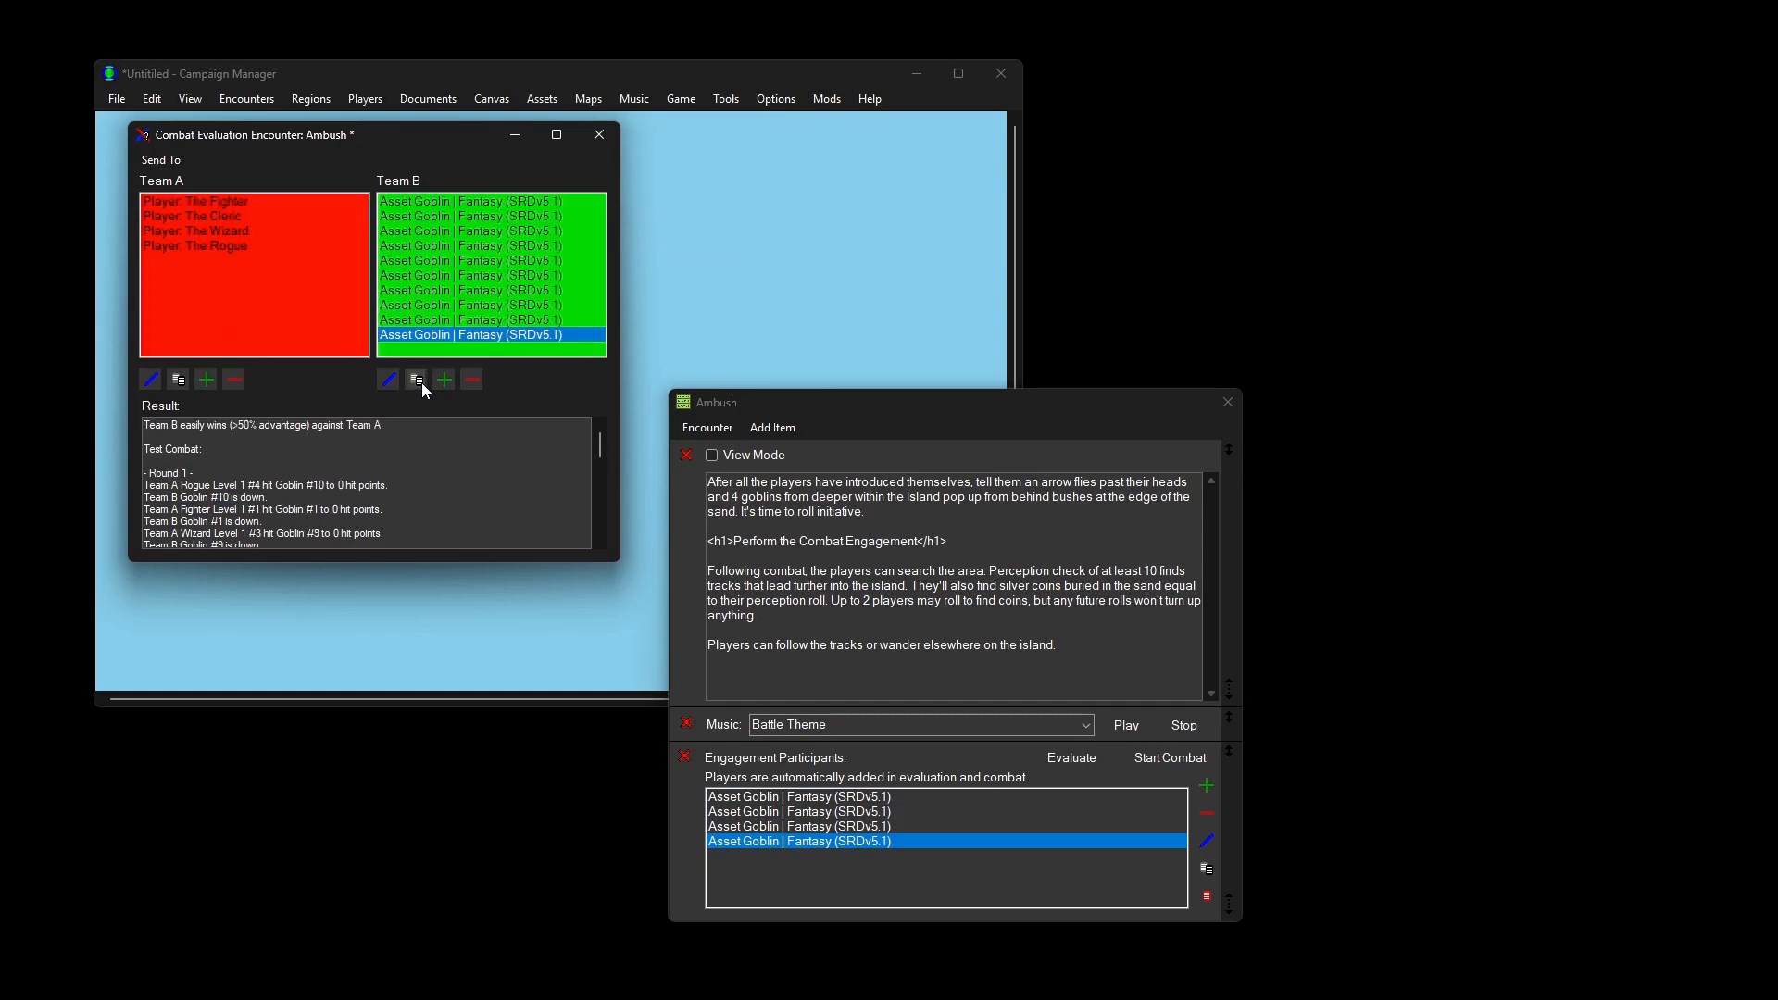
{"action": "left_click", "coordinate": [469, 382]}
{"action": "left_click", "coordinate": [470, 381]}
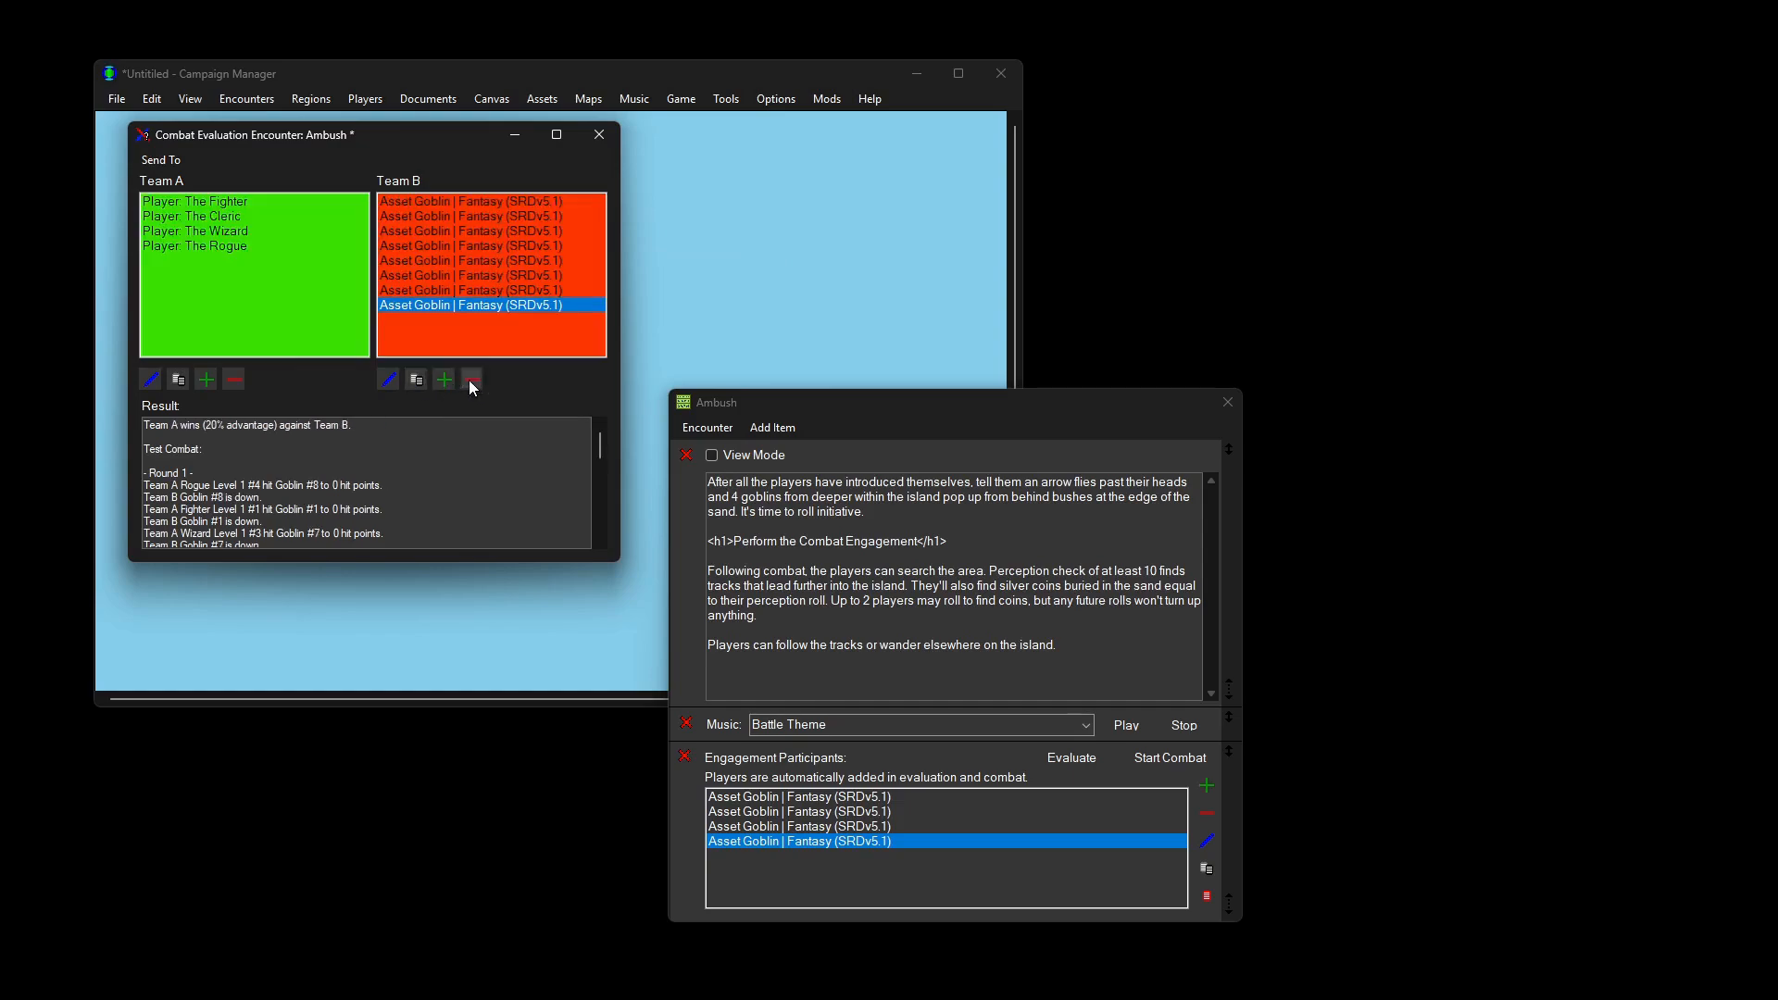
{"action": "left_click", "coordinate": [469, 381]}
{"action": "left_click", "coordinate": [470, 382]}
{"action": "left_click", "coordinate": [471, 382]}
{"action": "left_click", "coordinate": [471, 382]}
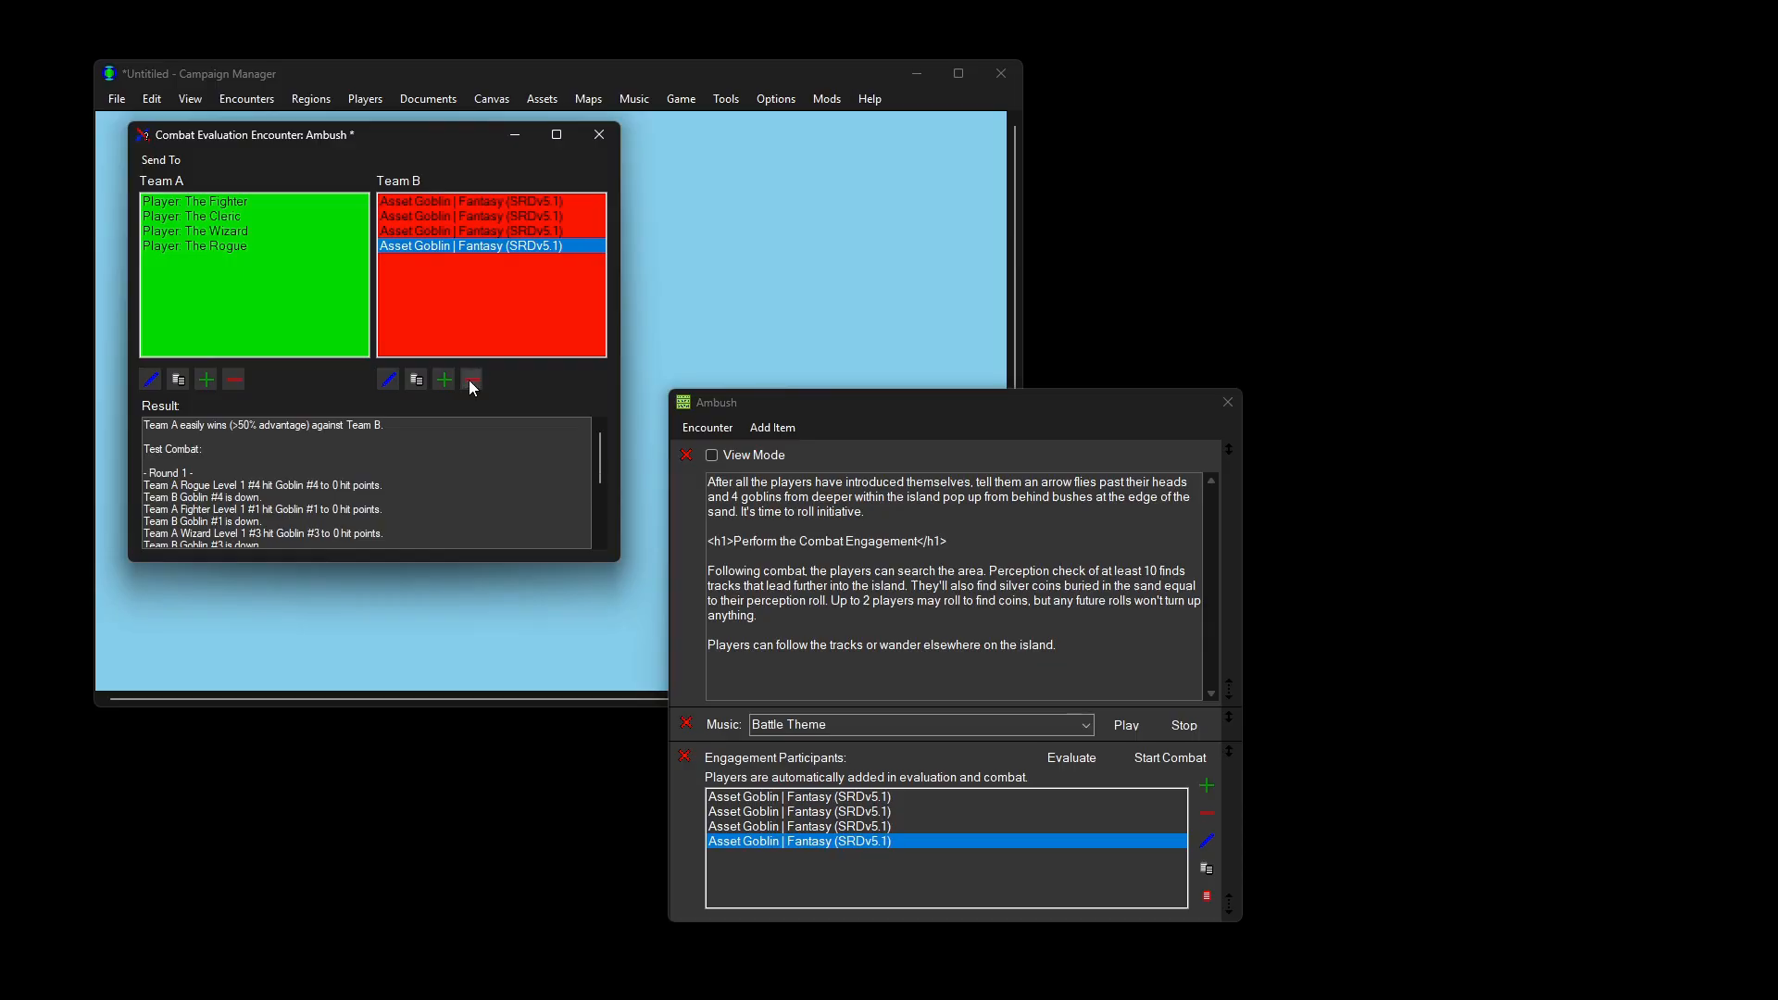
{"action": "left_click", "coordinate": [598, 135]}
{"action": "left_click", "coordinate": [1024, 708]}
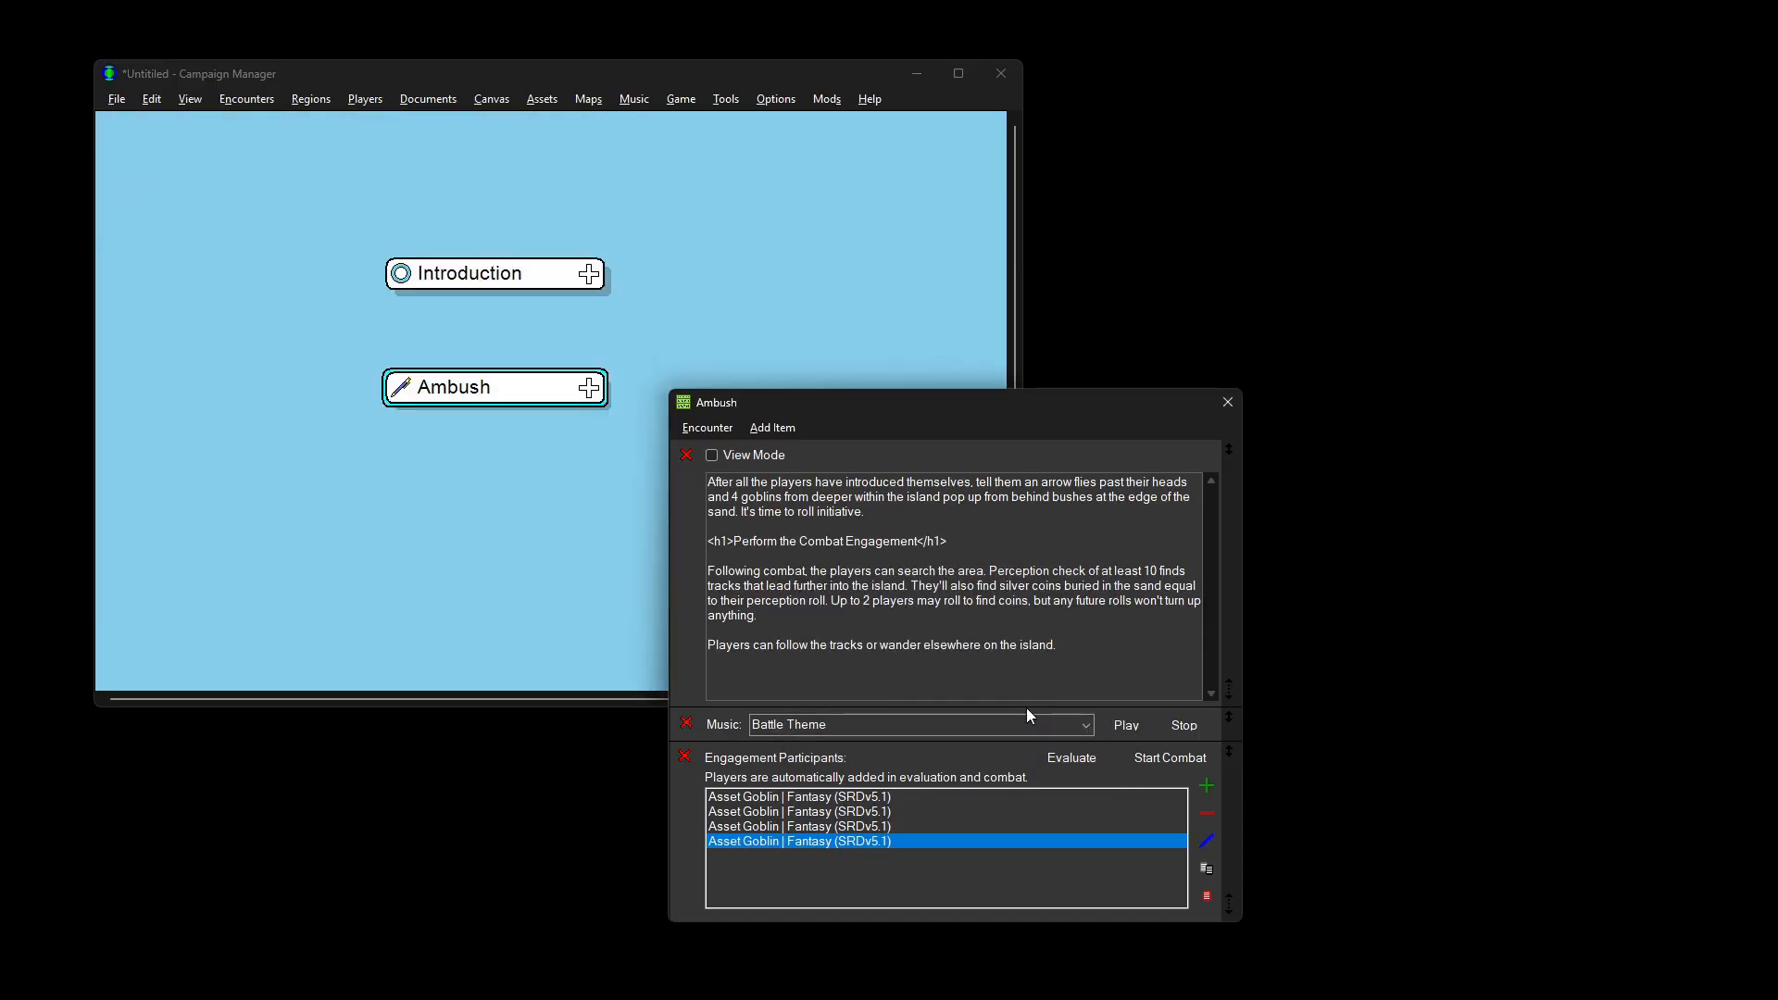
Step: Open a goblin participant's stat sheet and move it and the Ambush window aside
{"action": "left_click", "coordinate": [1206, 898]}
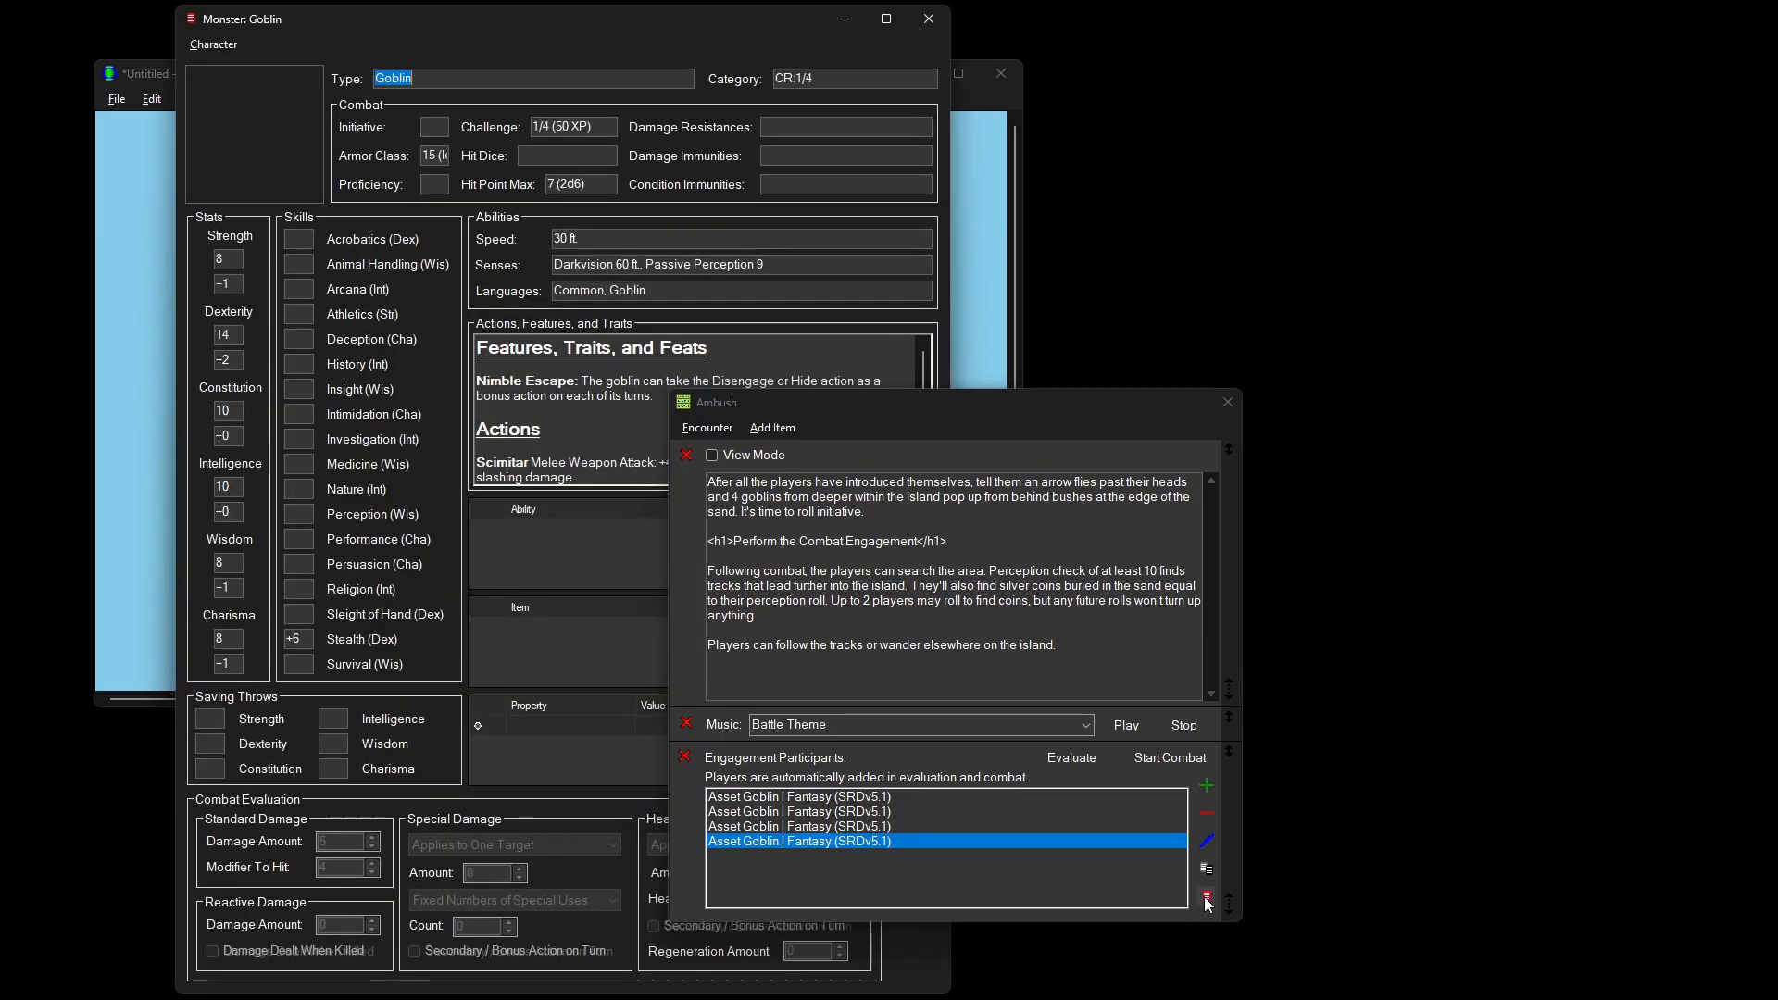
{"action": "left_click_drag", "start_coordinate": [841, 404], "coordinate": [1311, 428]}
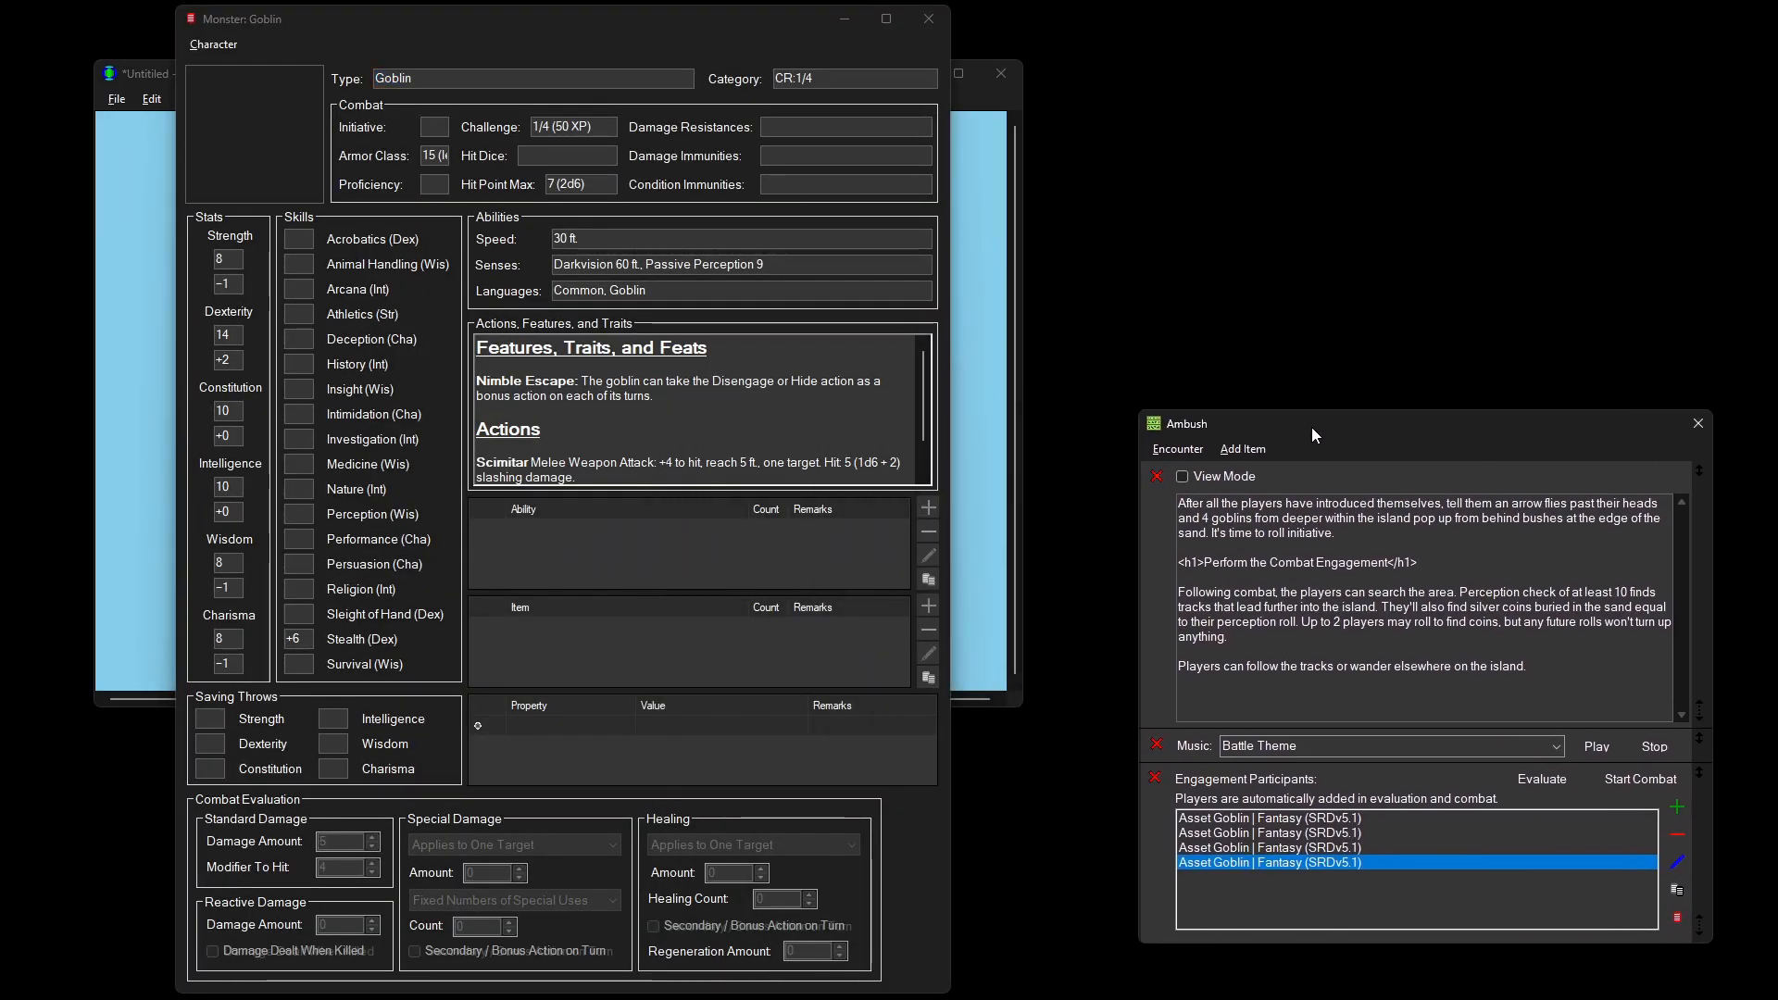
{"action": "left_click", "coordinate": [781, 42]}
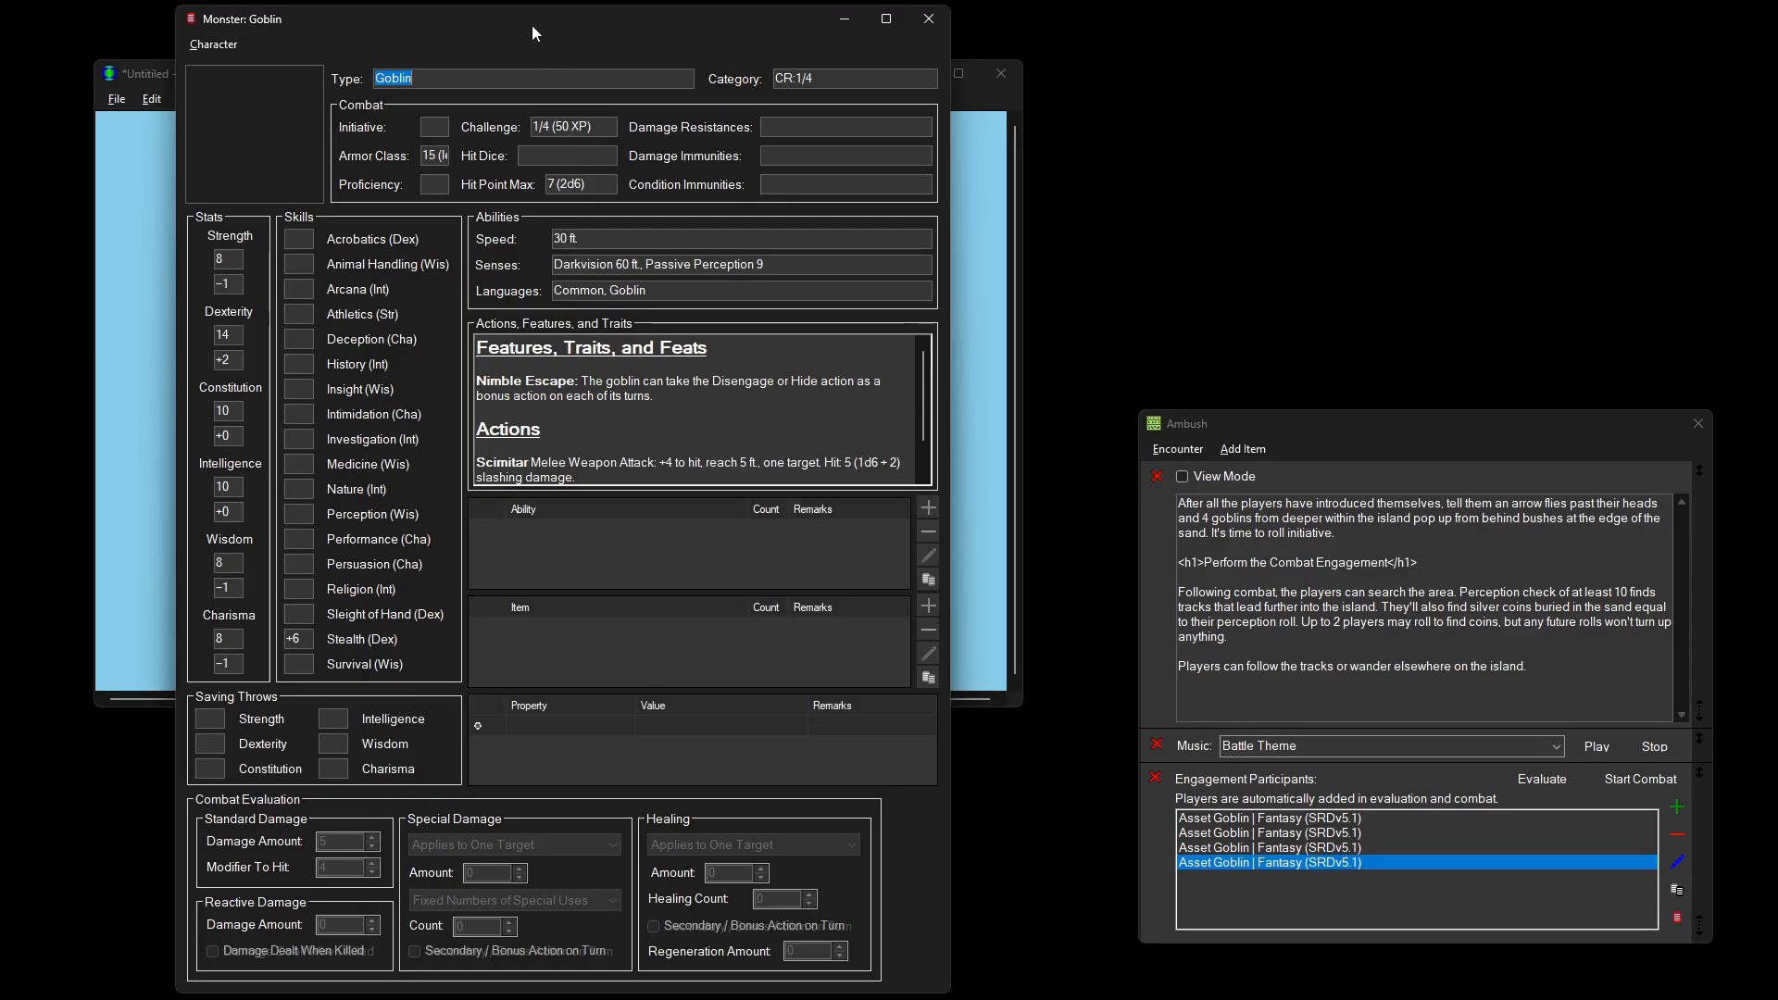
{"action": "left_click_drag", "start_coordinate": [526, 18], "coordinate": [1395, 44]}
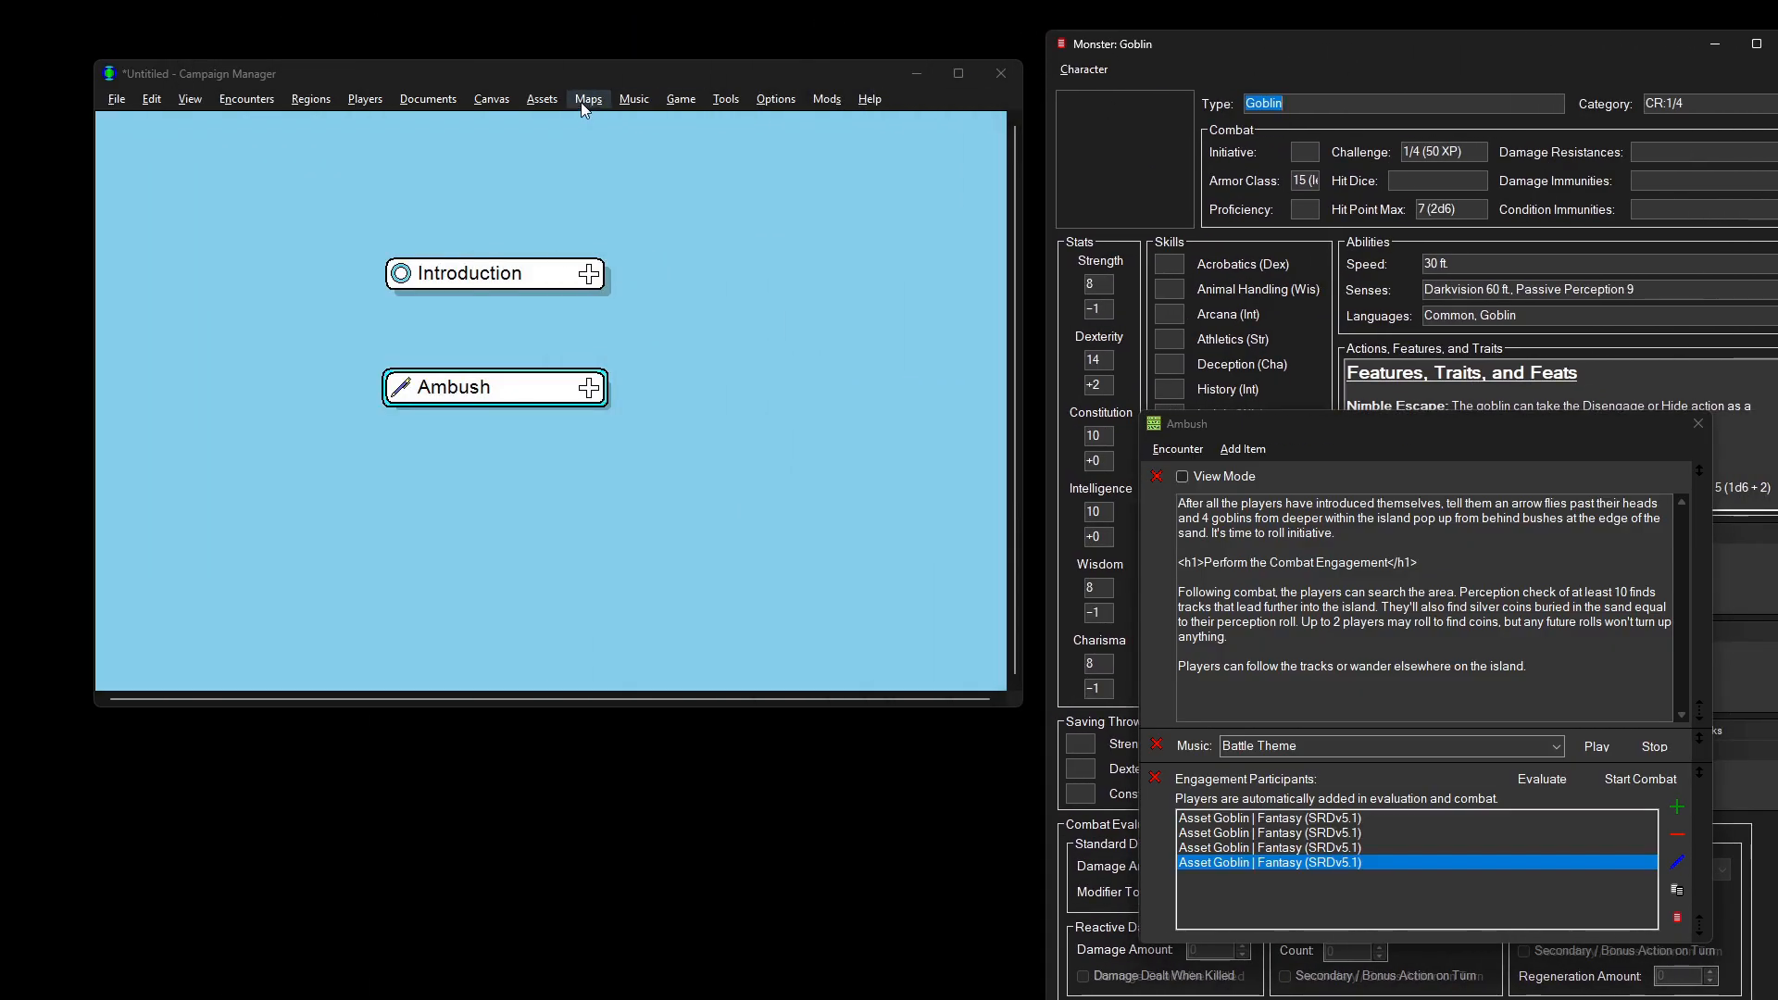
Step: Search all assets for 'wizard' and open the Wizard Level 1 character sheet
{"action": "left_click", "coordinate": [553, 102]}
{"action": "left_click", "coordinate": [553, 116]}
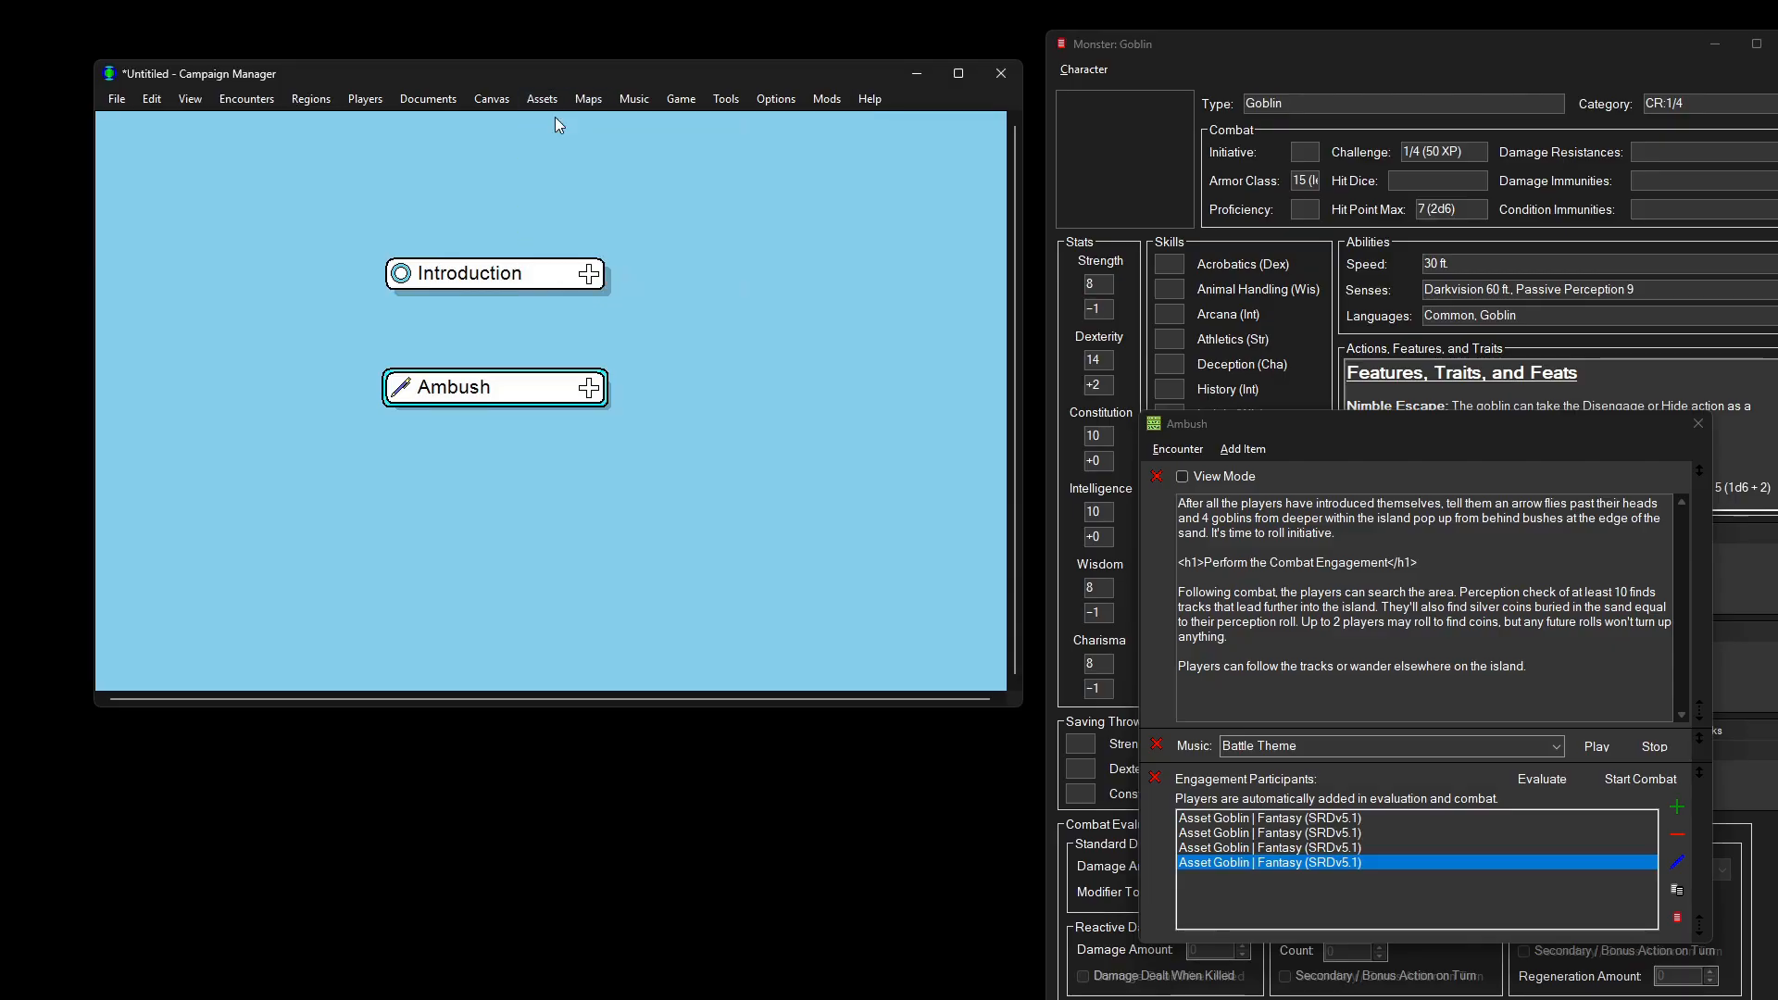
{"action": "type", "text": "wizard"}
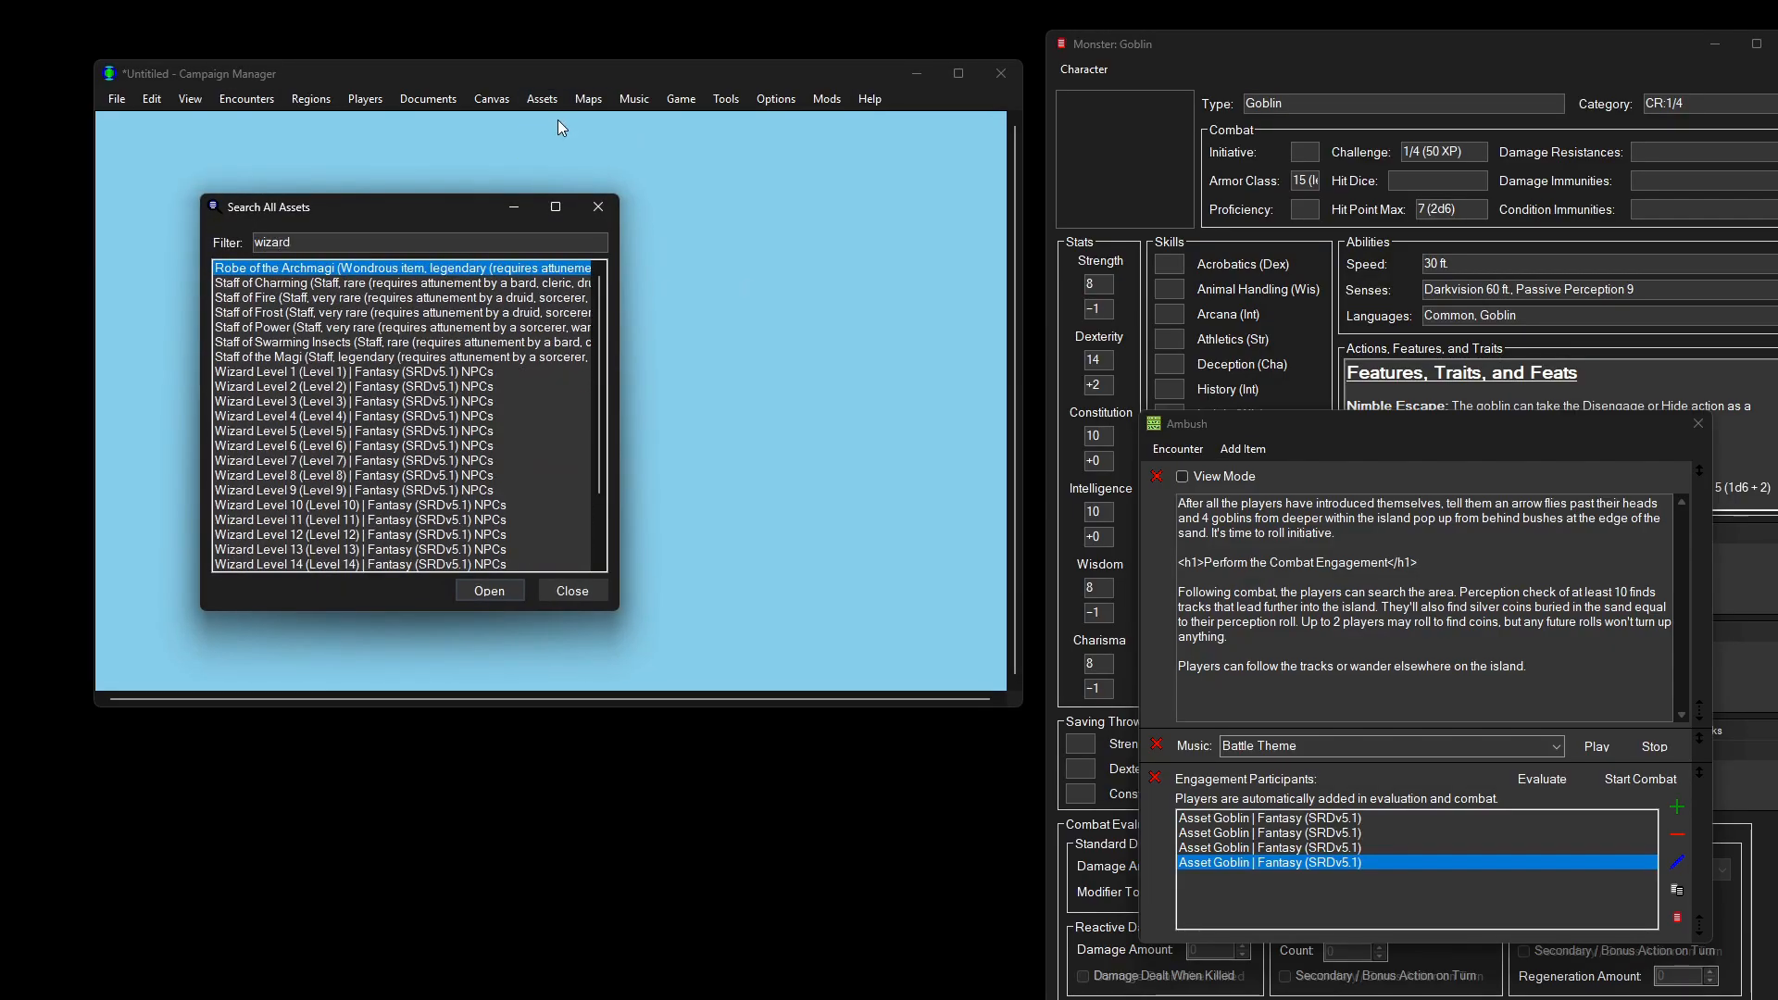
{"action": "double_click", "coordinate": [392, 374]}
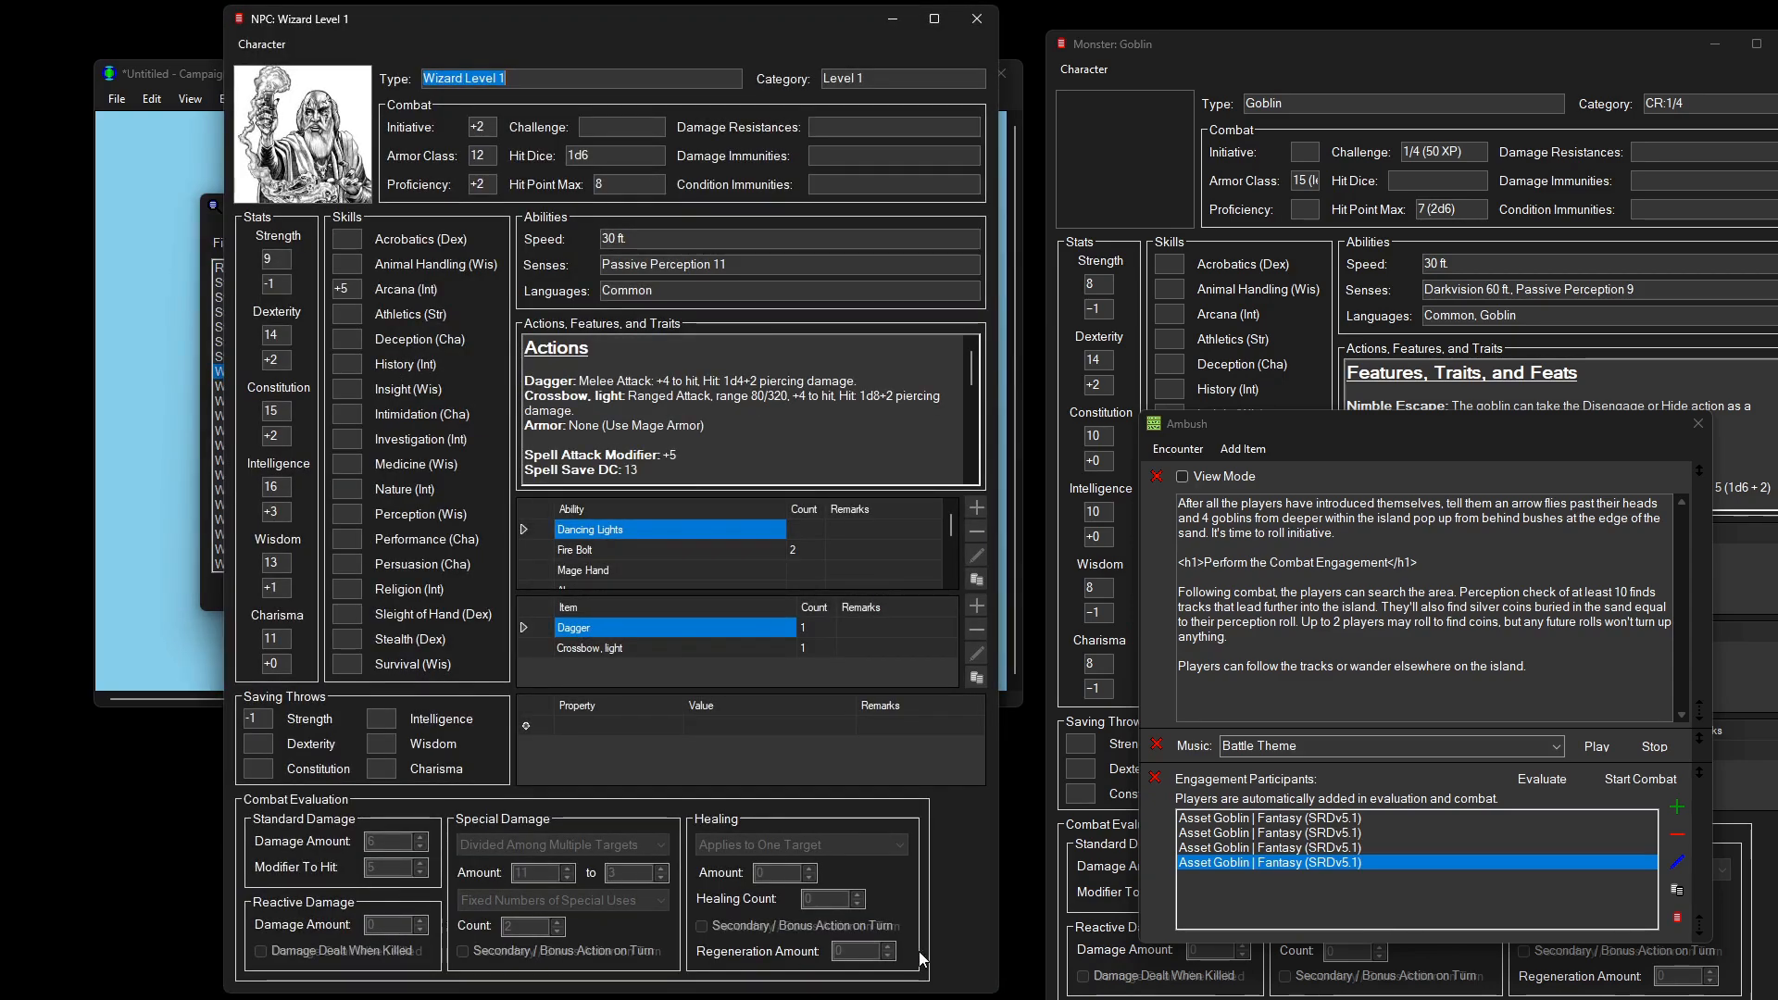
{"action": "scroll", "coordinate": [974, 405], "scroll_direction": "down", "scroll_amount": 3}
{"action": "scroll", "coordinate": [975, 409], "scroll_direction": "down", "scroll_amount": 5}
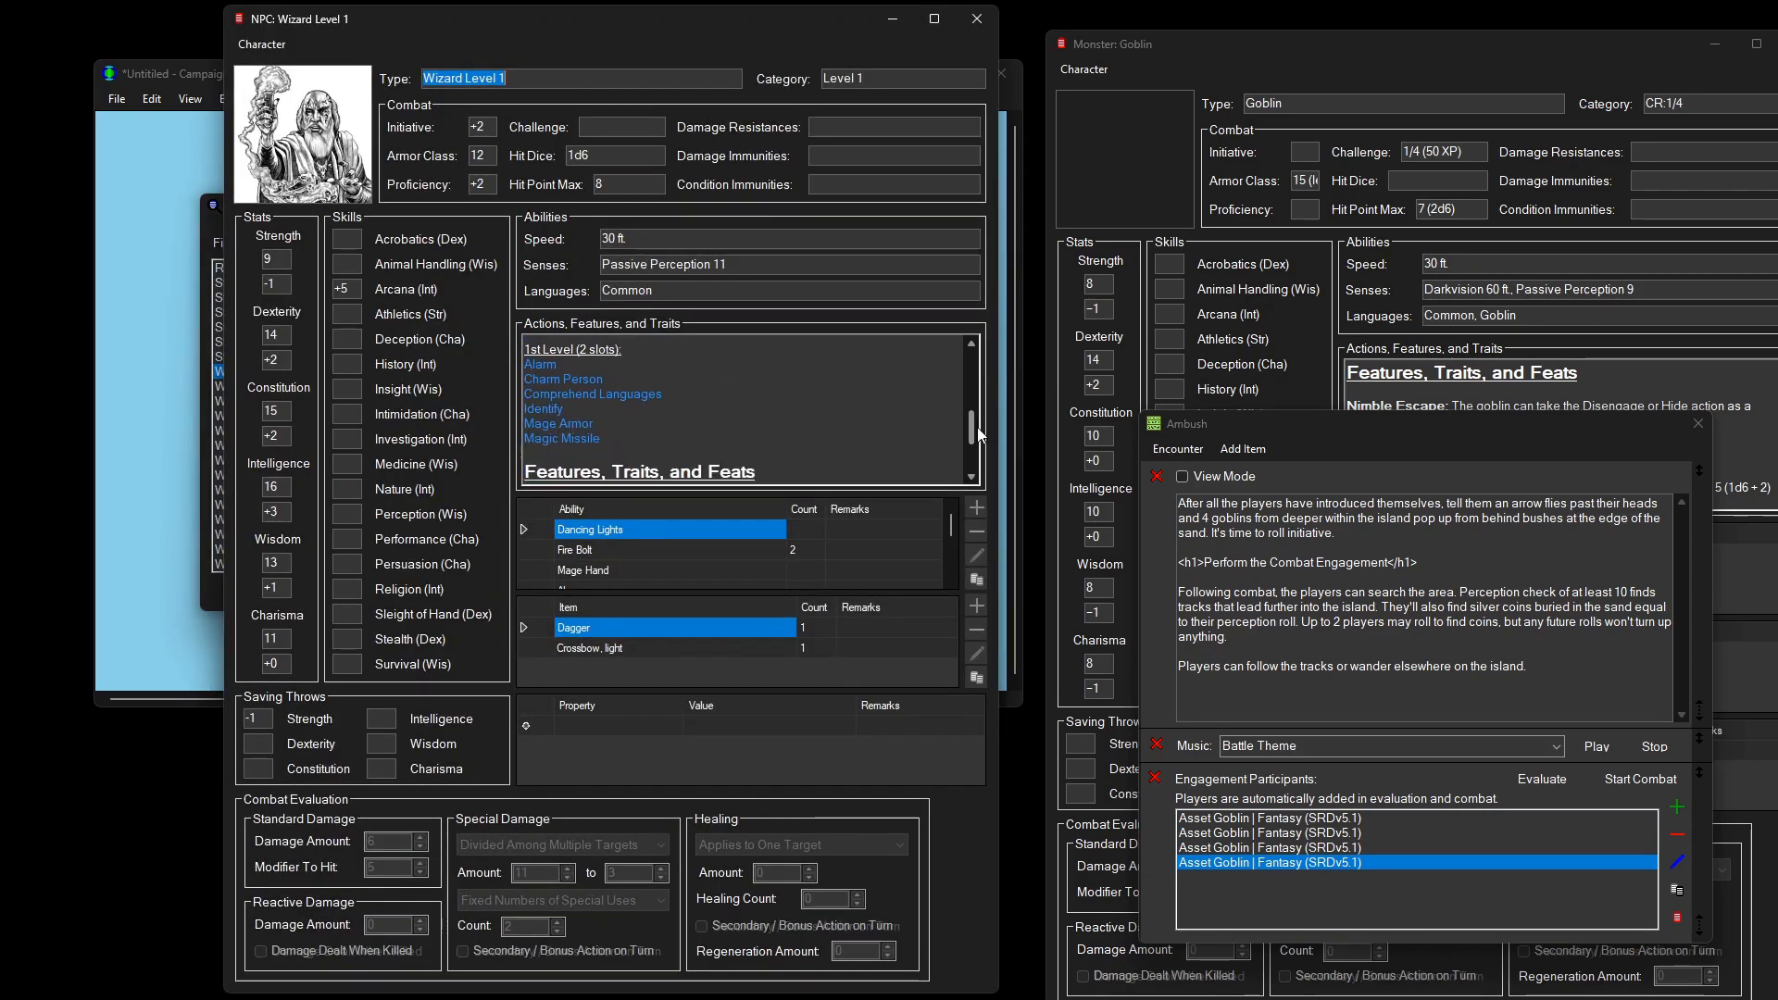
Step: View Magic Missile, then close the spell, Wizard and goblin sheets and the asset search
{"action": "left_click", "coordinate": [582, 430]}
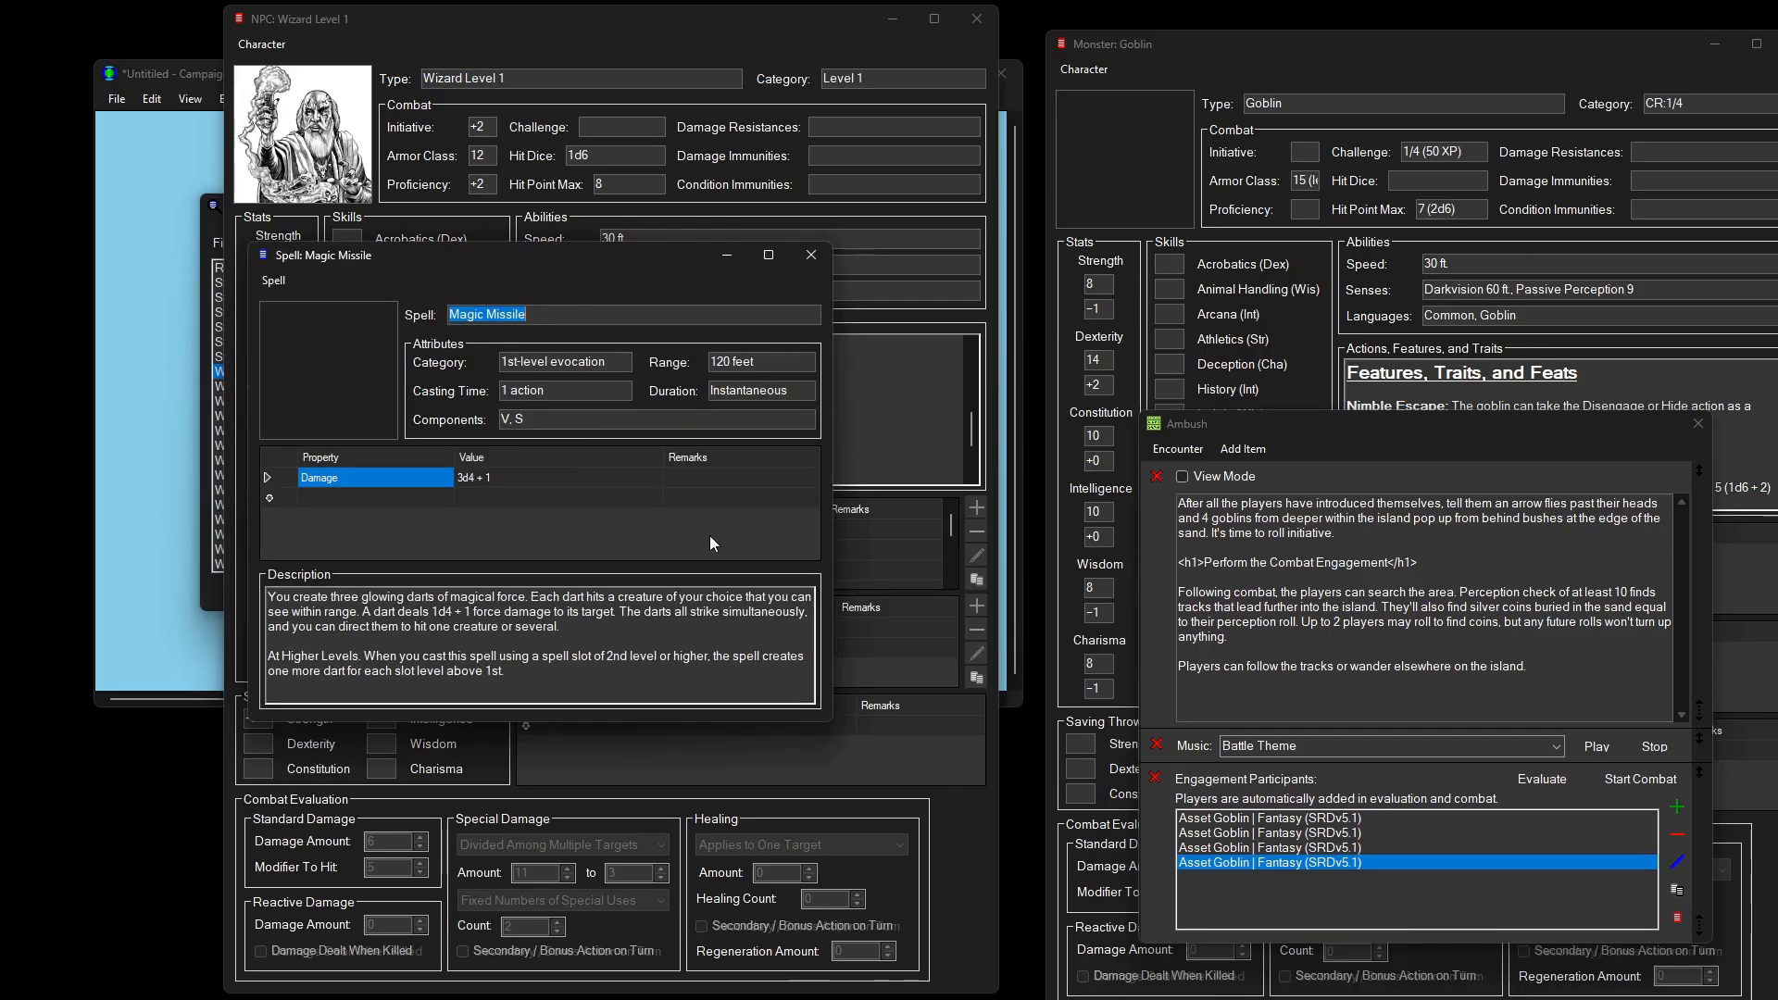
{"action": "left_click", "coordinate": [811, 256]}
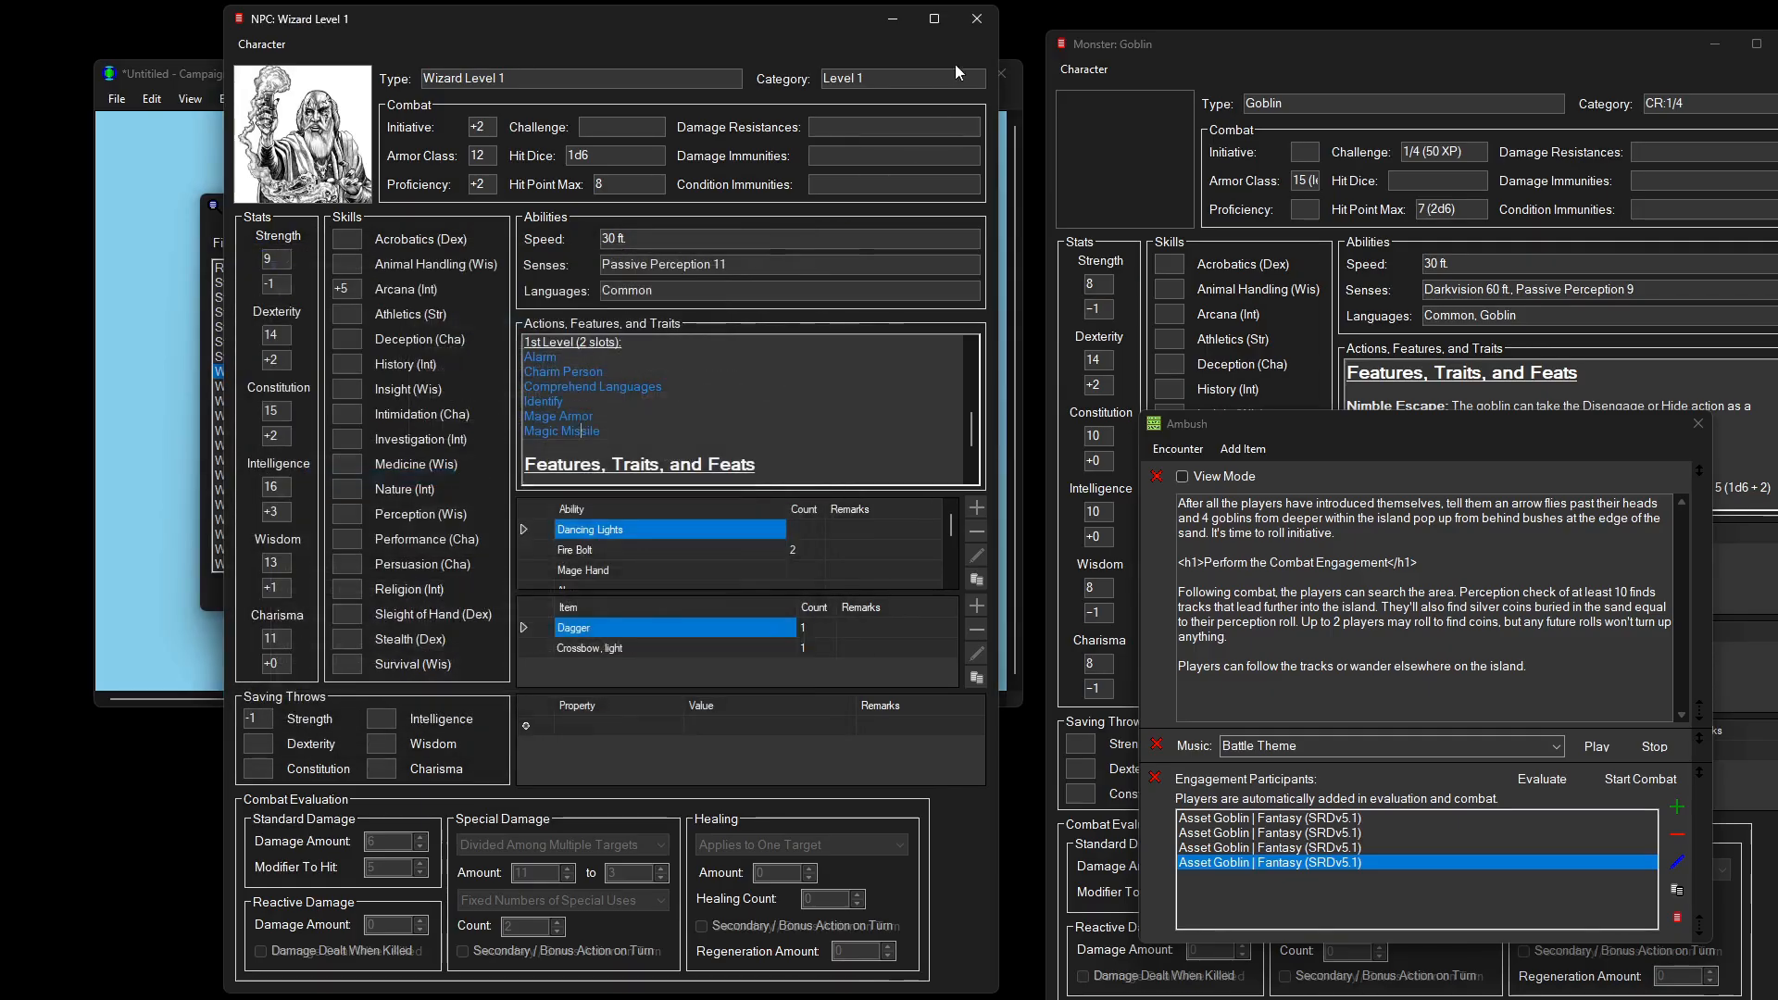
{"action": "left_click", "coordinate": [976, 18]}
{"action": "left_click", "coordinate": [1063, 44]}
{"action": "left_click", "coordinate": [1064, 44]}
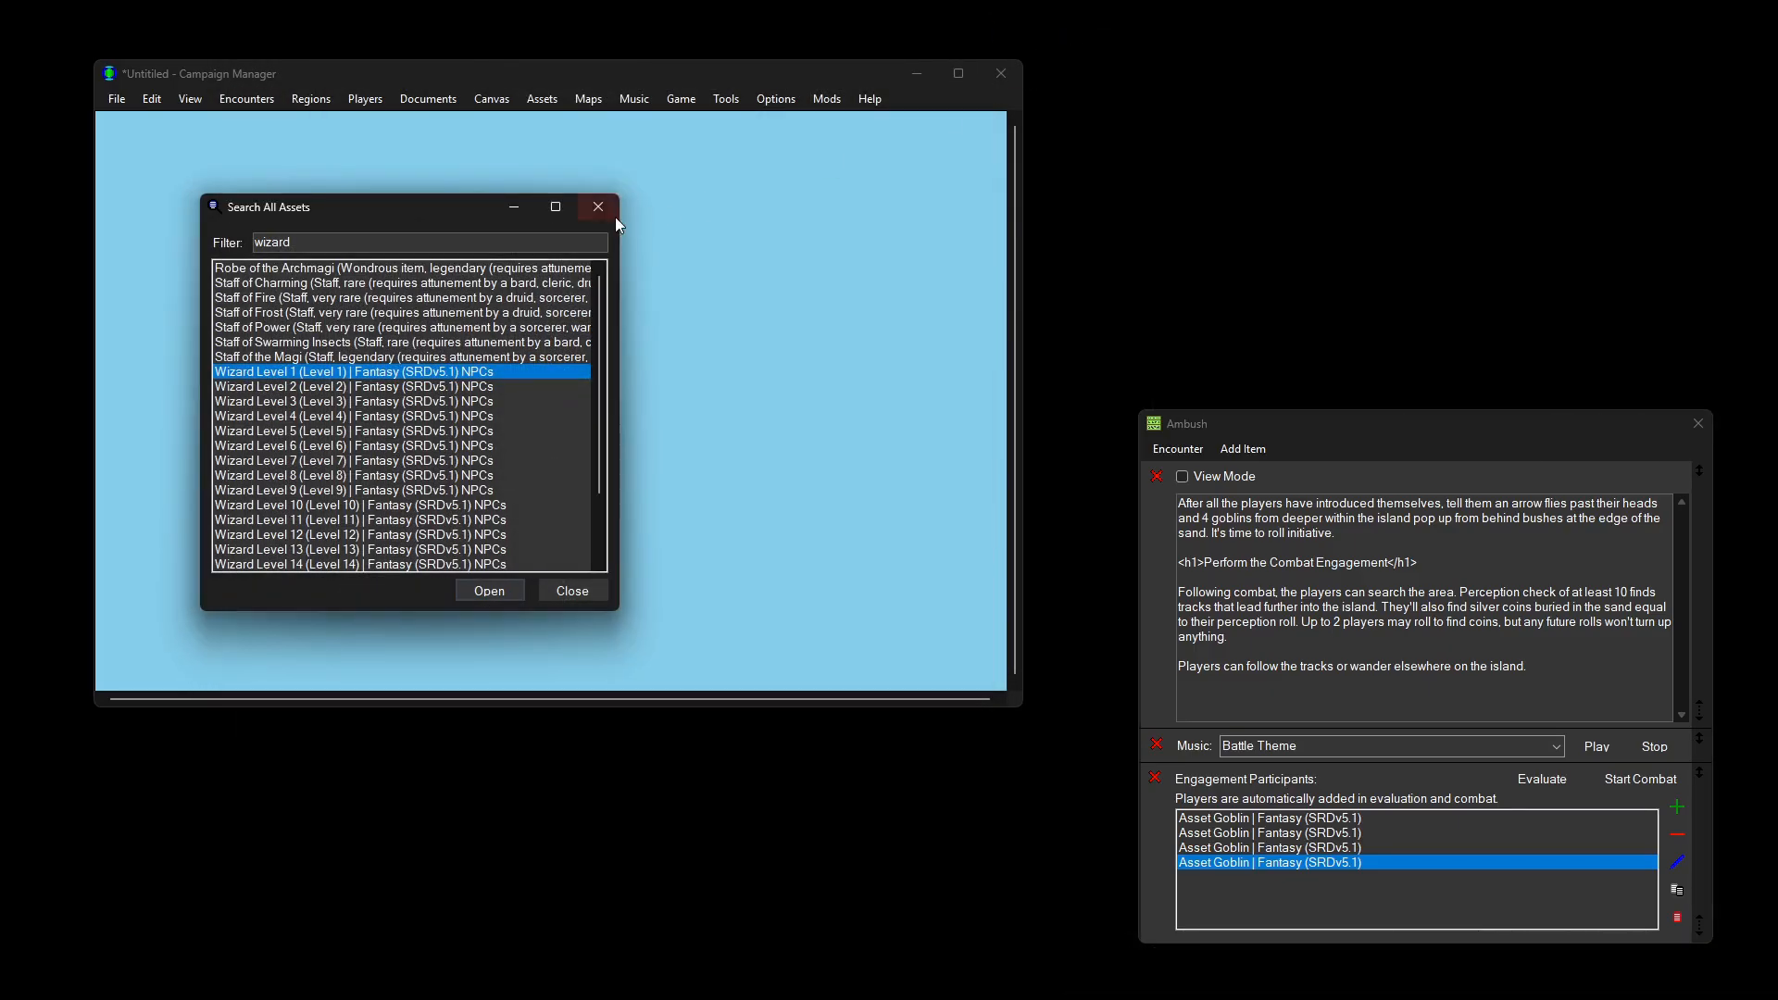
{"action": "left_click", "coordinate": [598, 211]}
Step: Open the Fantasy (SRDv5.1) asset editor and resize its list panels
{"action": "left_click", "coordinate": [554, 100]}
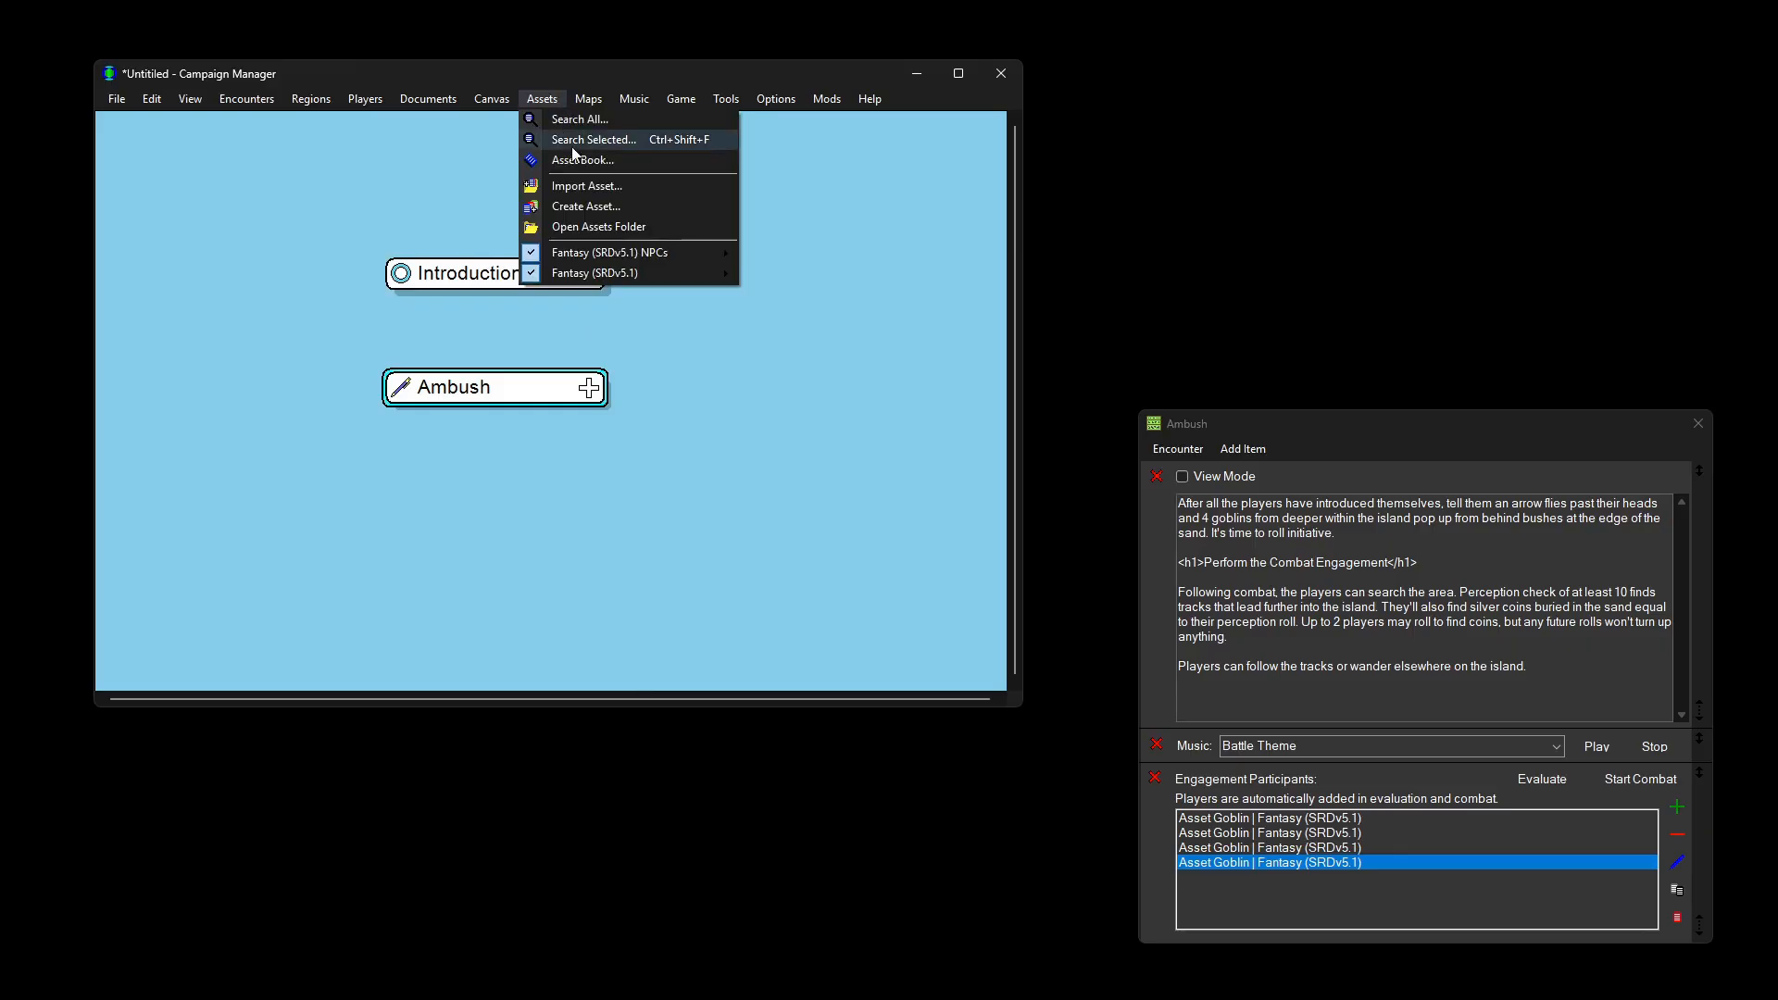
{"action": "mouse_move", "coordinate": [648, 274]}
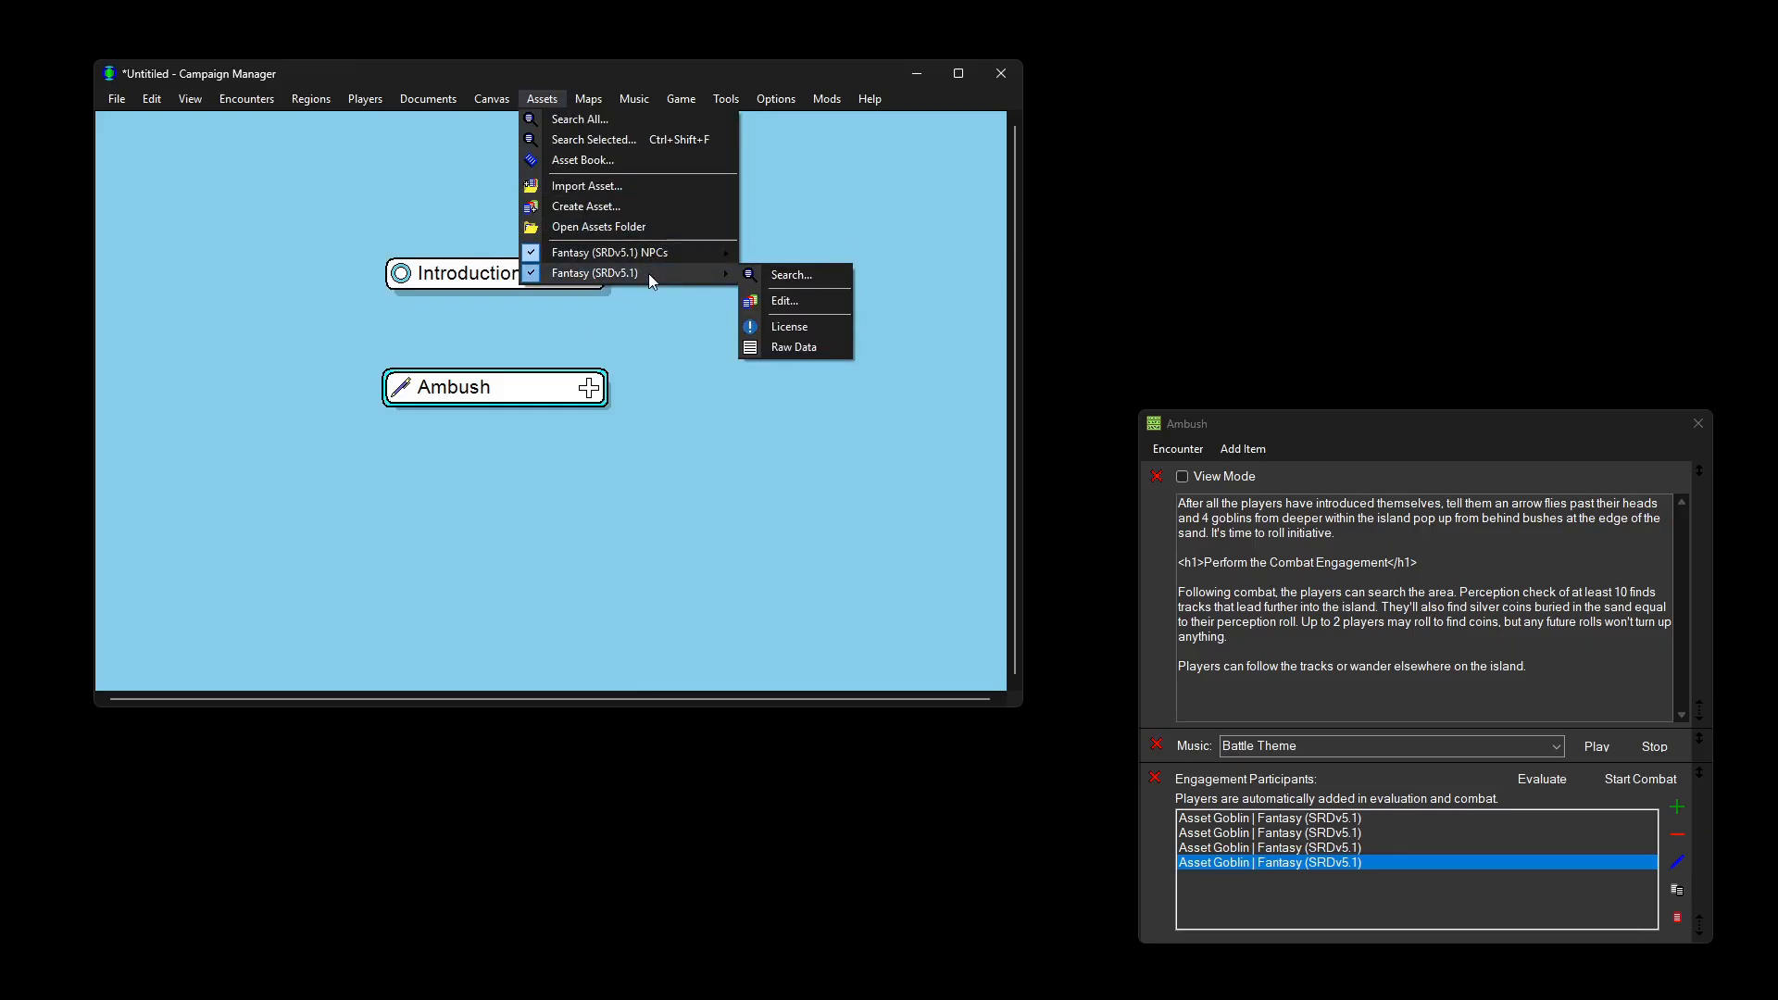
{"action": "left_click", "coordinate": [778, 300]}
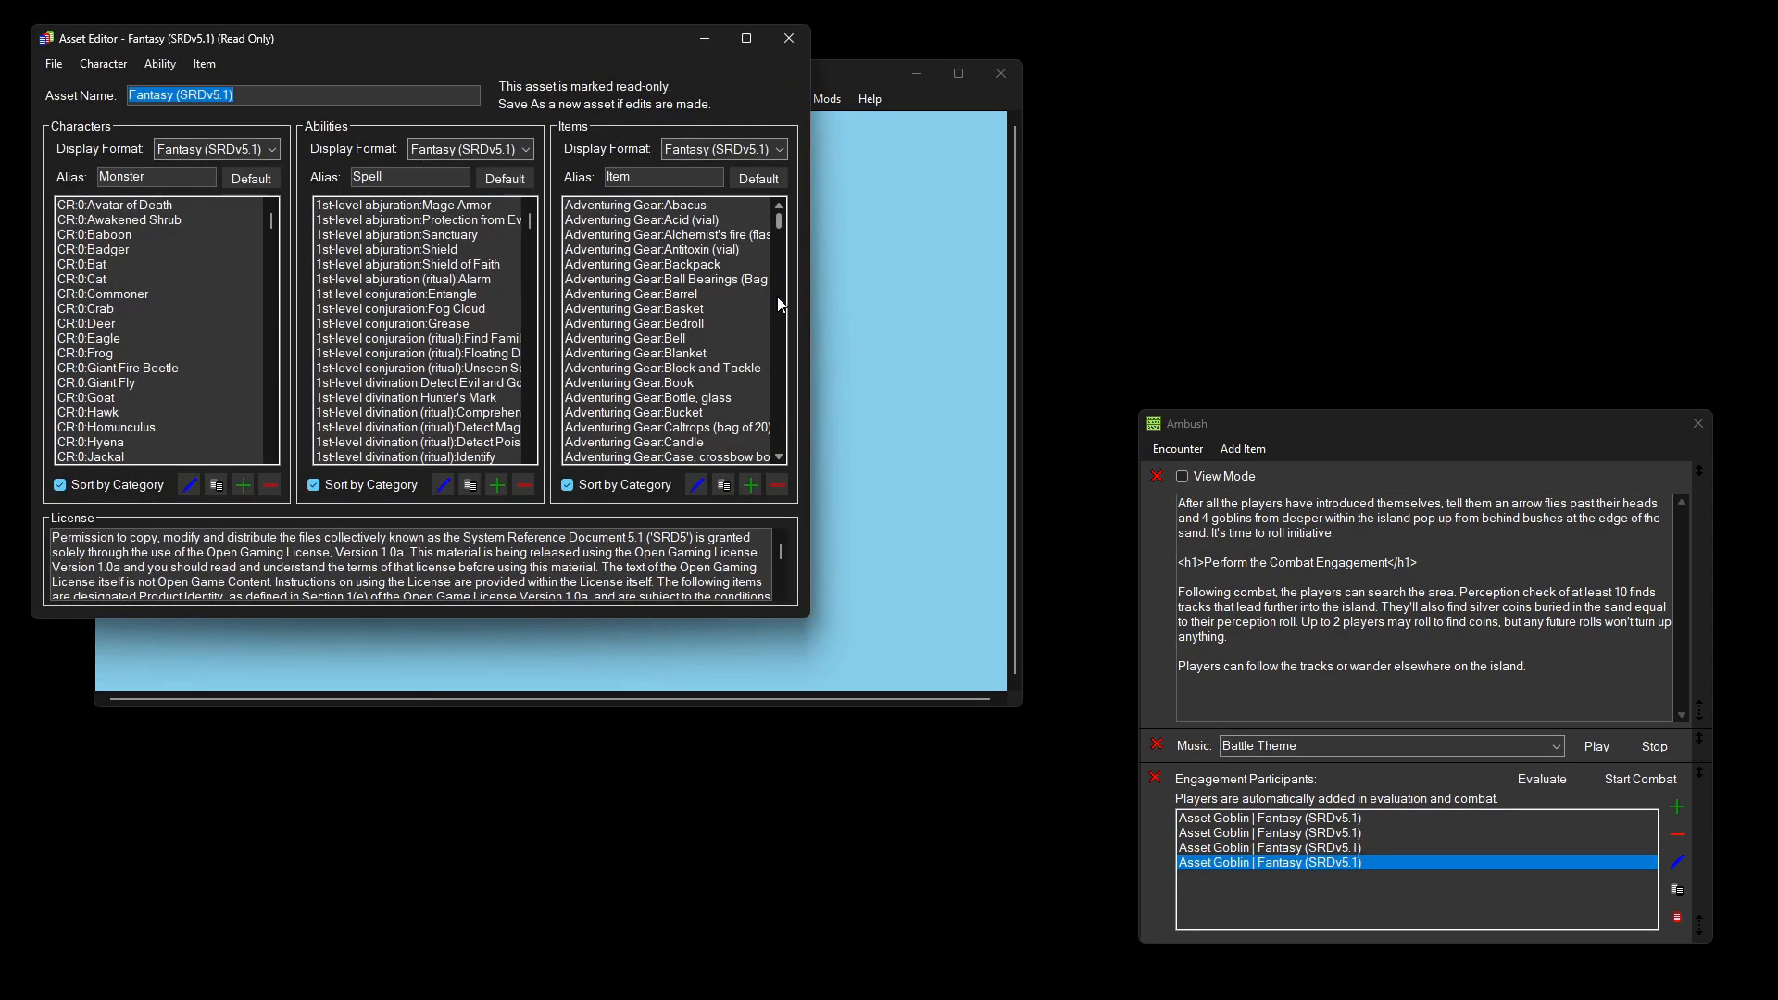
{"action": "left_click_drag", "start_coordinate": [269, 220], "coordinate": [277, 419]}
{"action": "left_click_drag", "start_coordinate": [528, 220], "coordinate": [556, 443]}
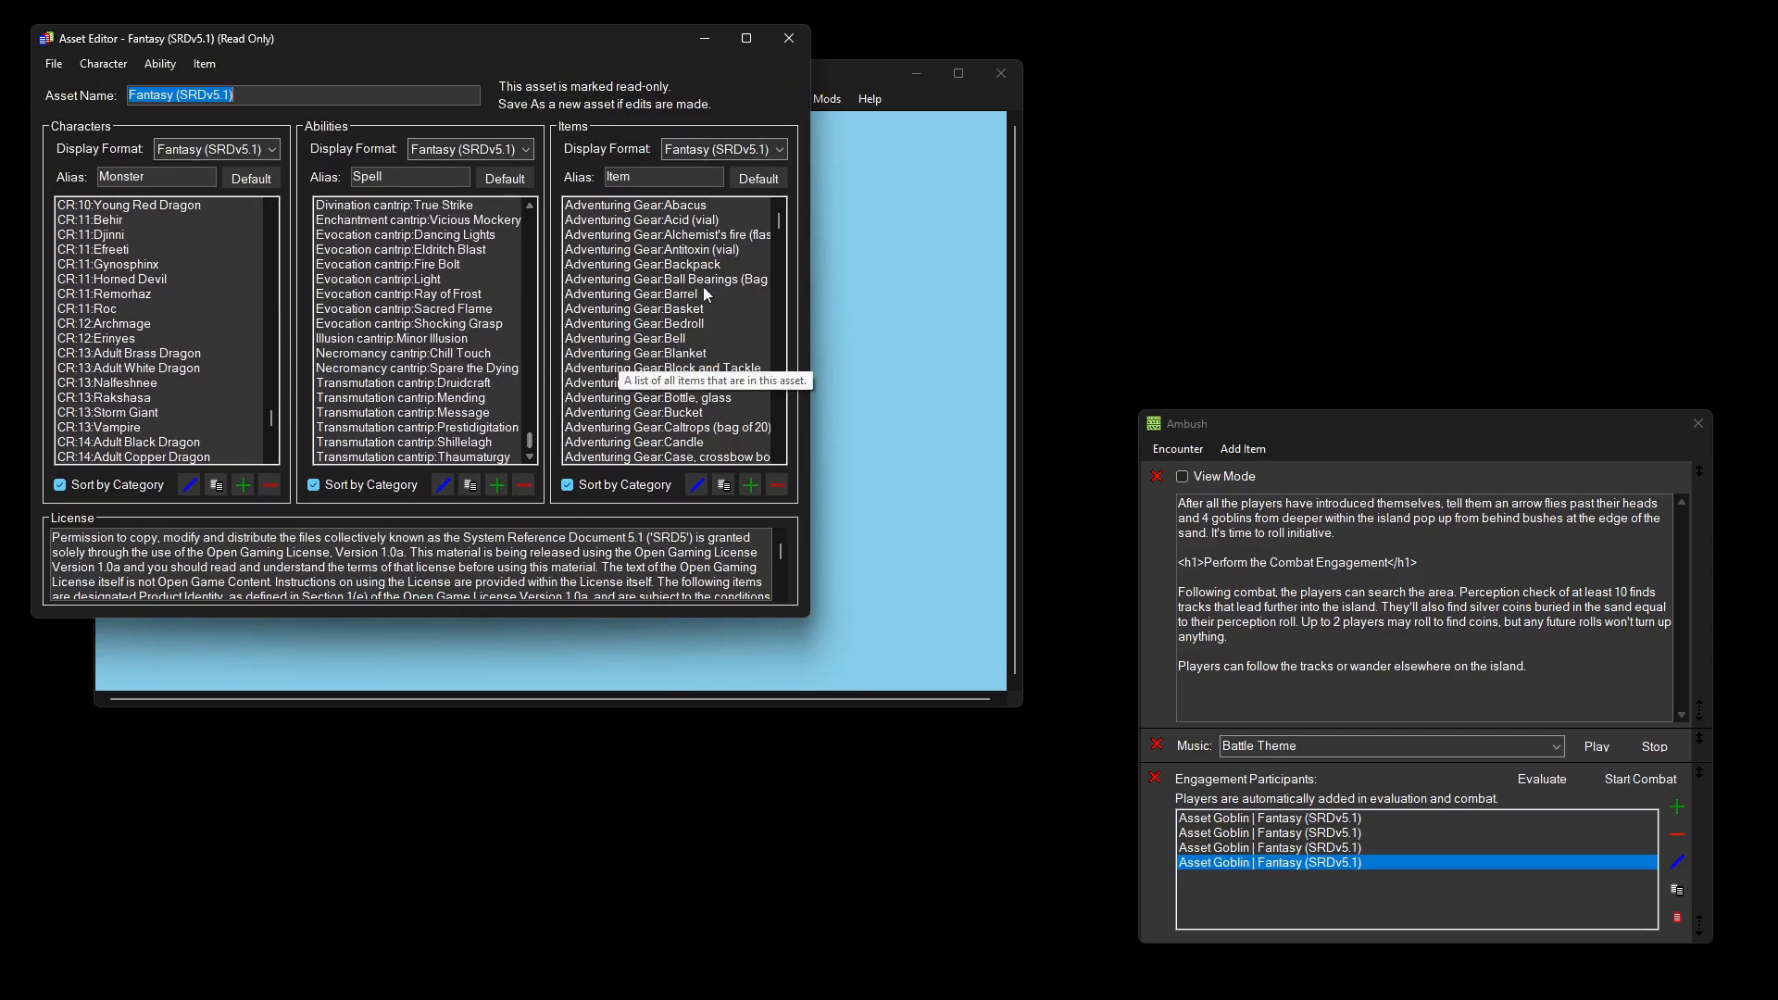
{"action": "left_click_drag", "start_coordinate": [779, 220], "coordinate": [792, 391]}
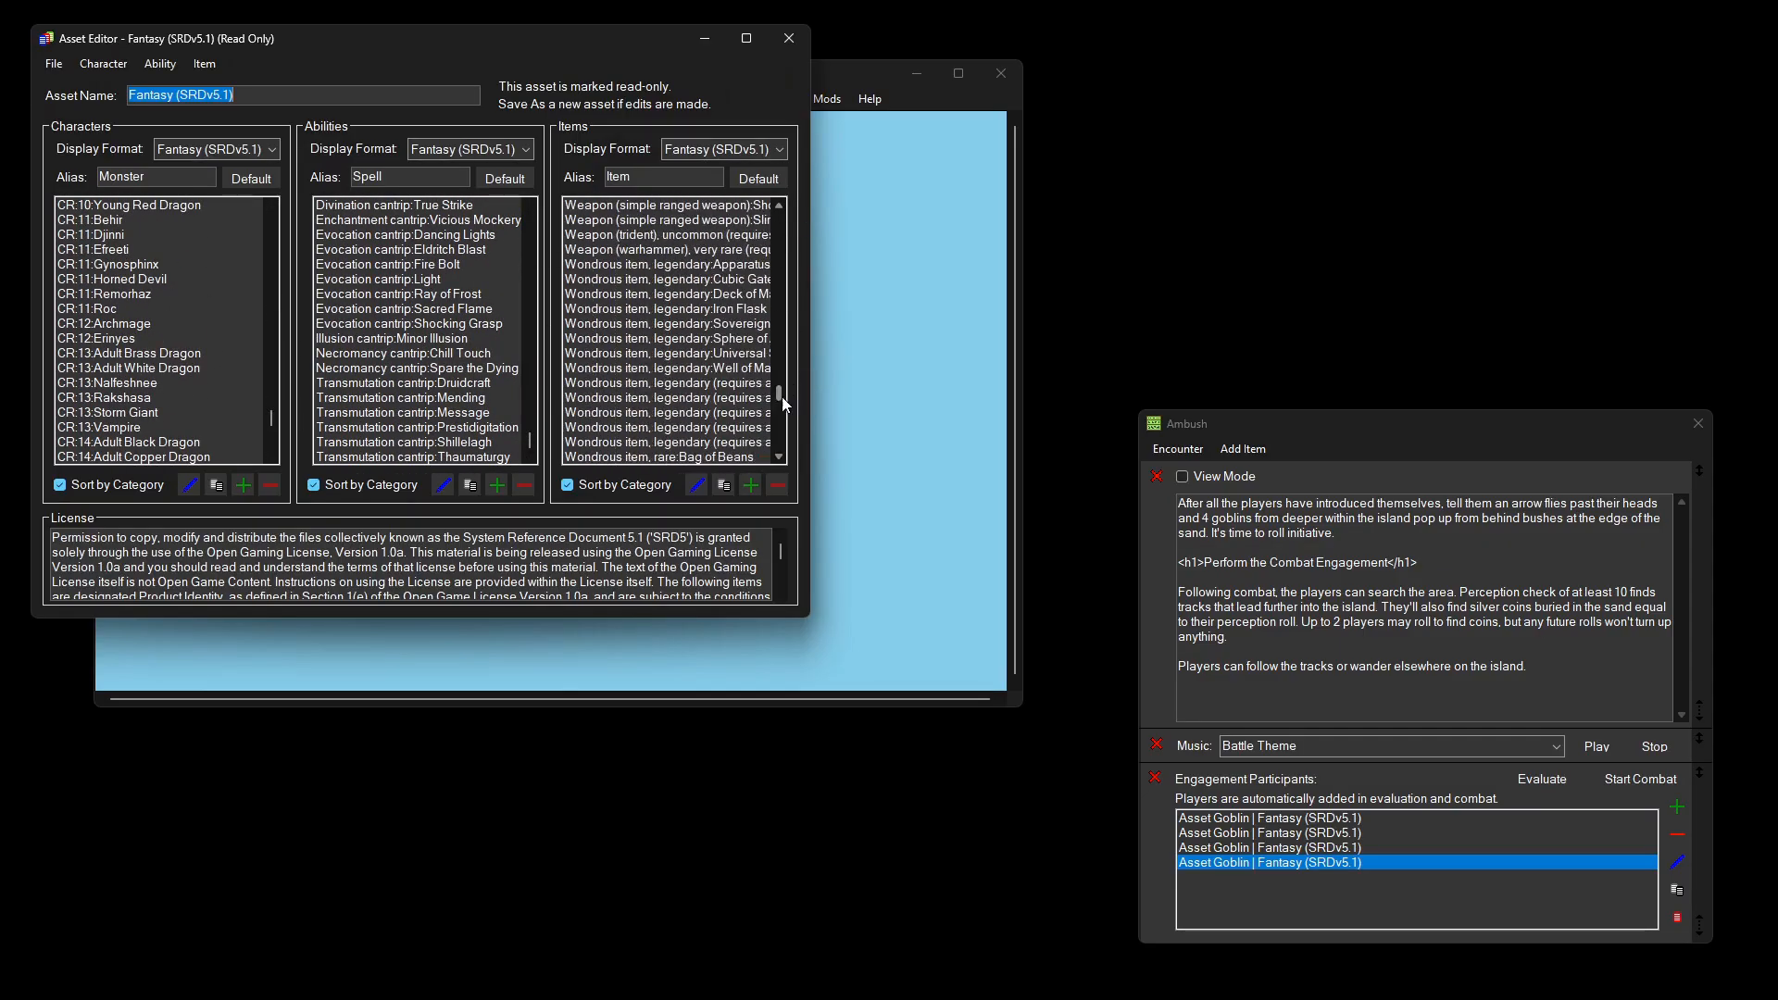
Step: Inspect the Mending spell and Horned Devil monster, then close the asset editor
{"action": "double_click", "coordinate": [463, 397]}
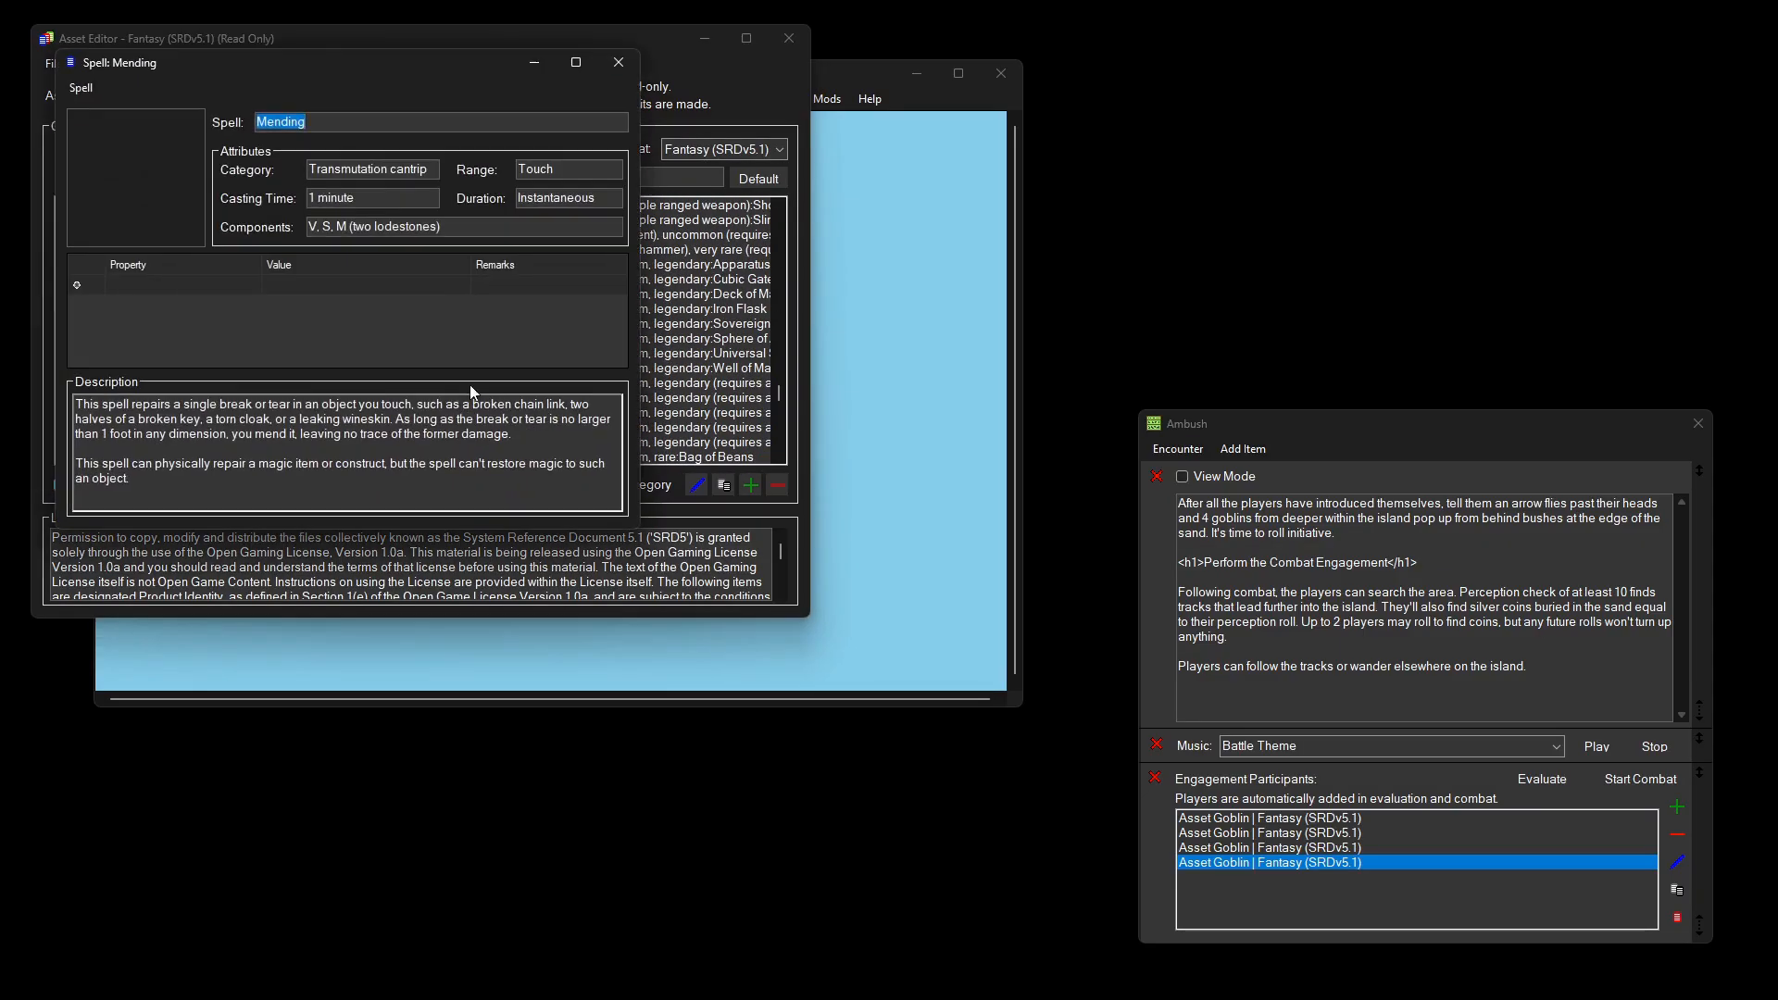
{"action": "left_click", "coordinate": [621, 70]}
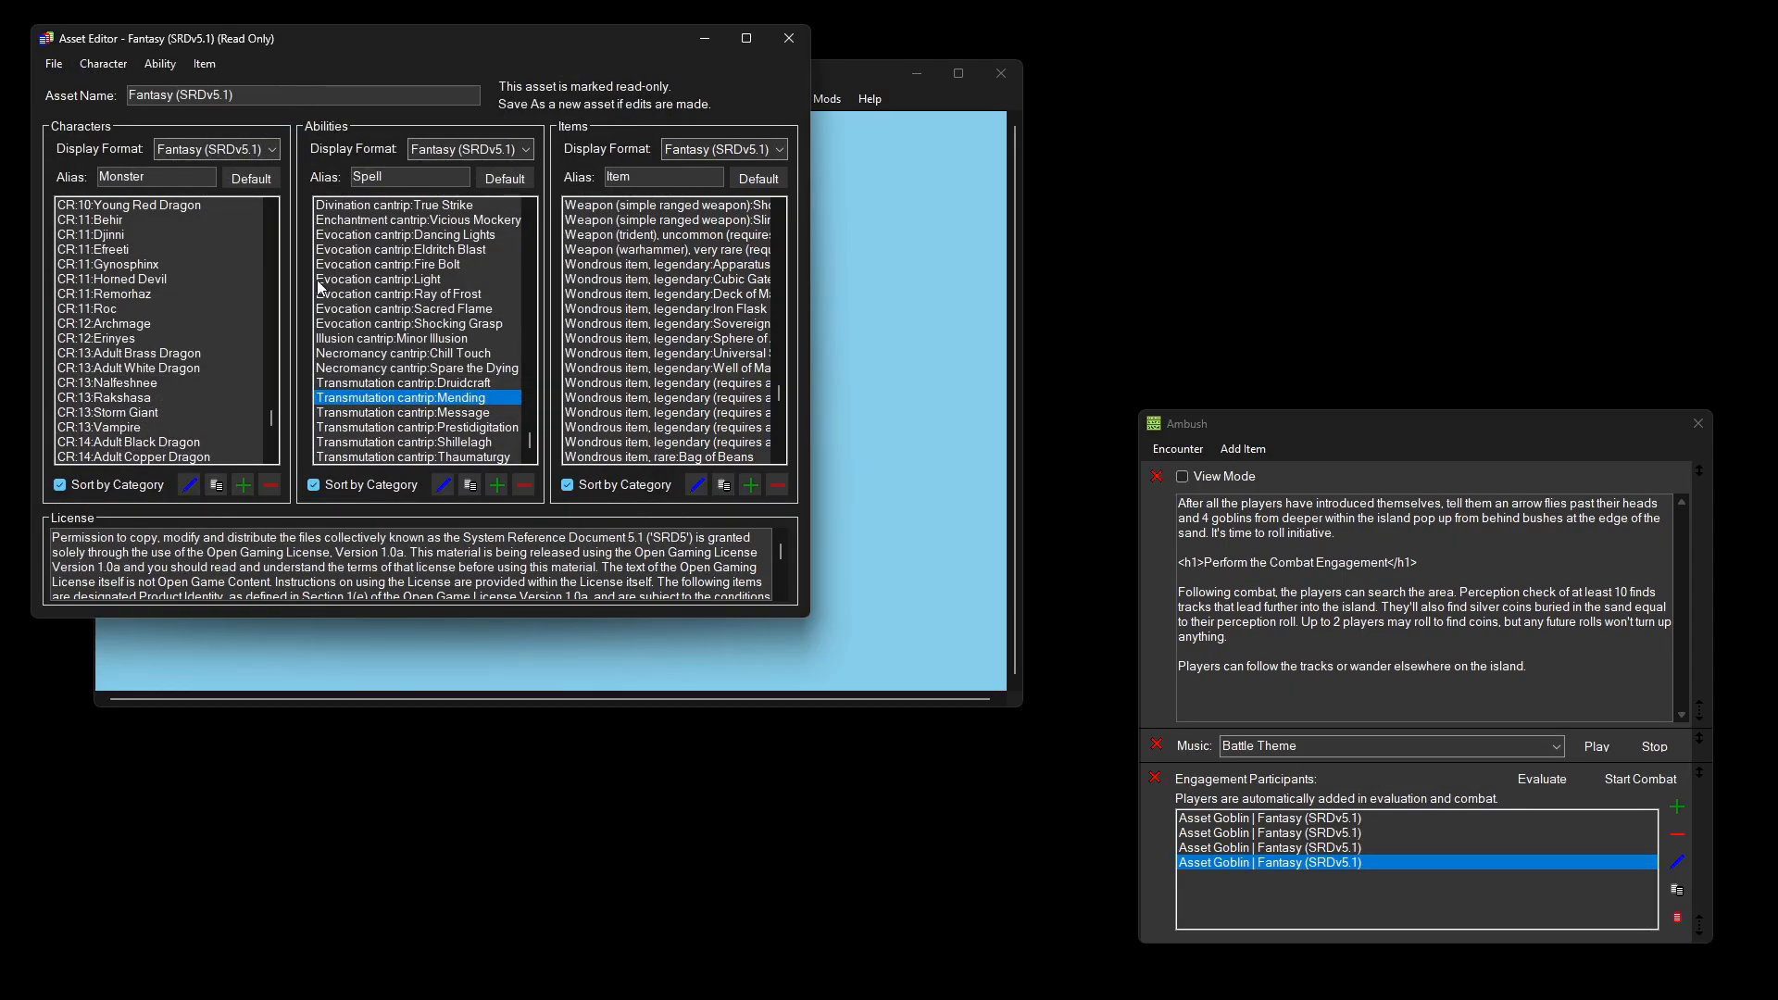
{"action": "left_click", "coordinate": [203, 280]}
{"action": "double_click", "coordinate": [203, 279]}
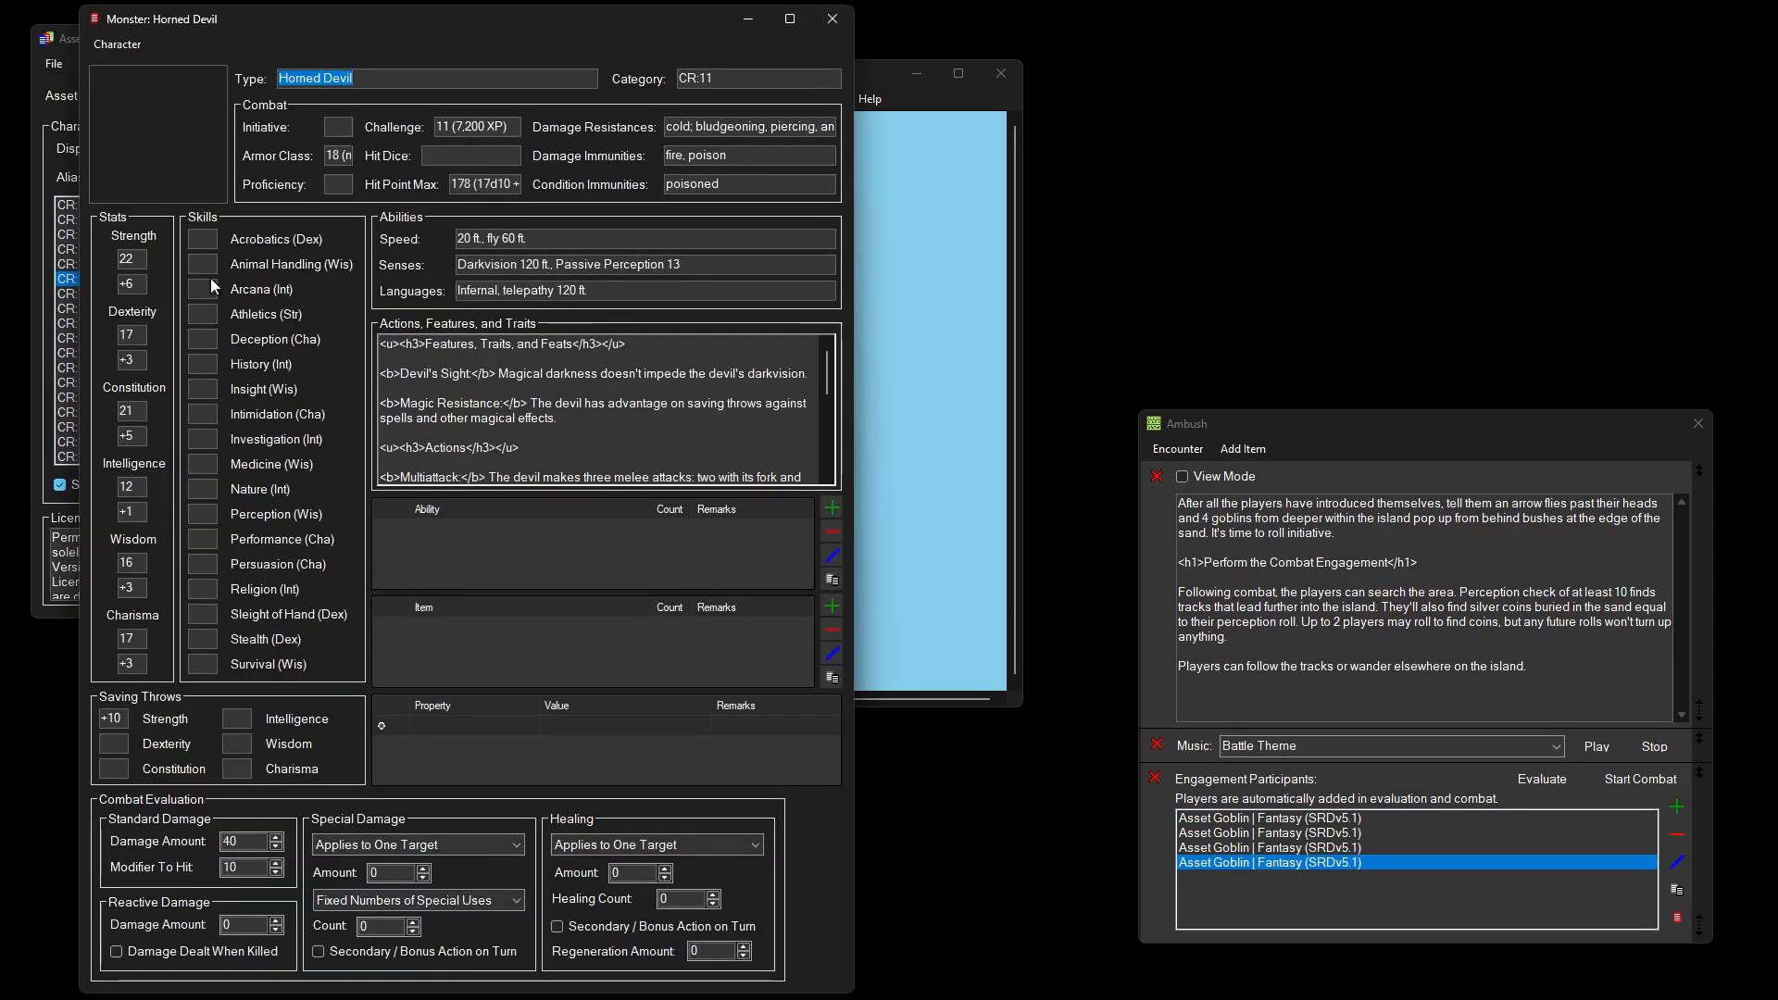
{"action": "left_click", "coordinate": [830, 33]}
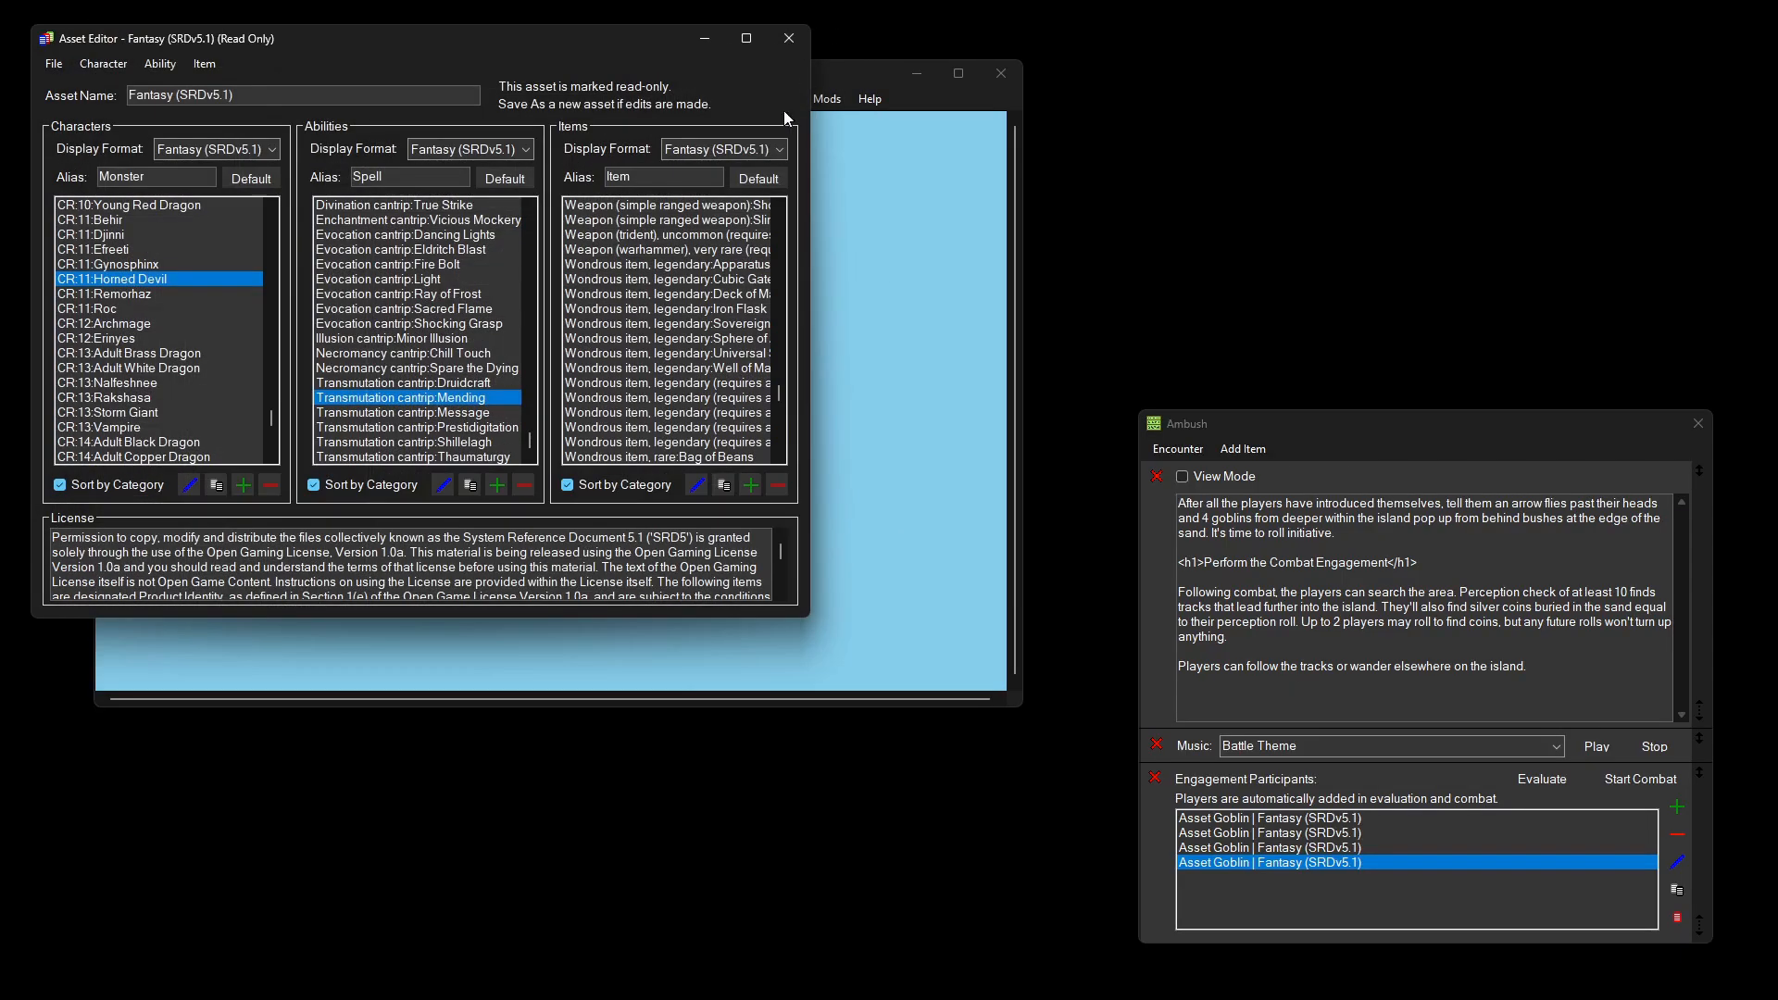
{"action": "left_click", "coordinate": [799, 40]}
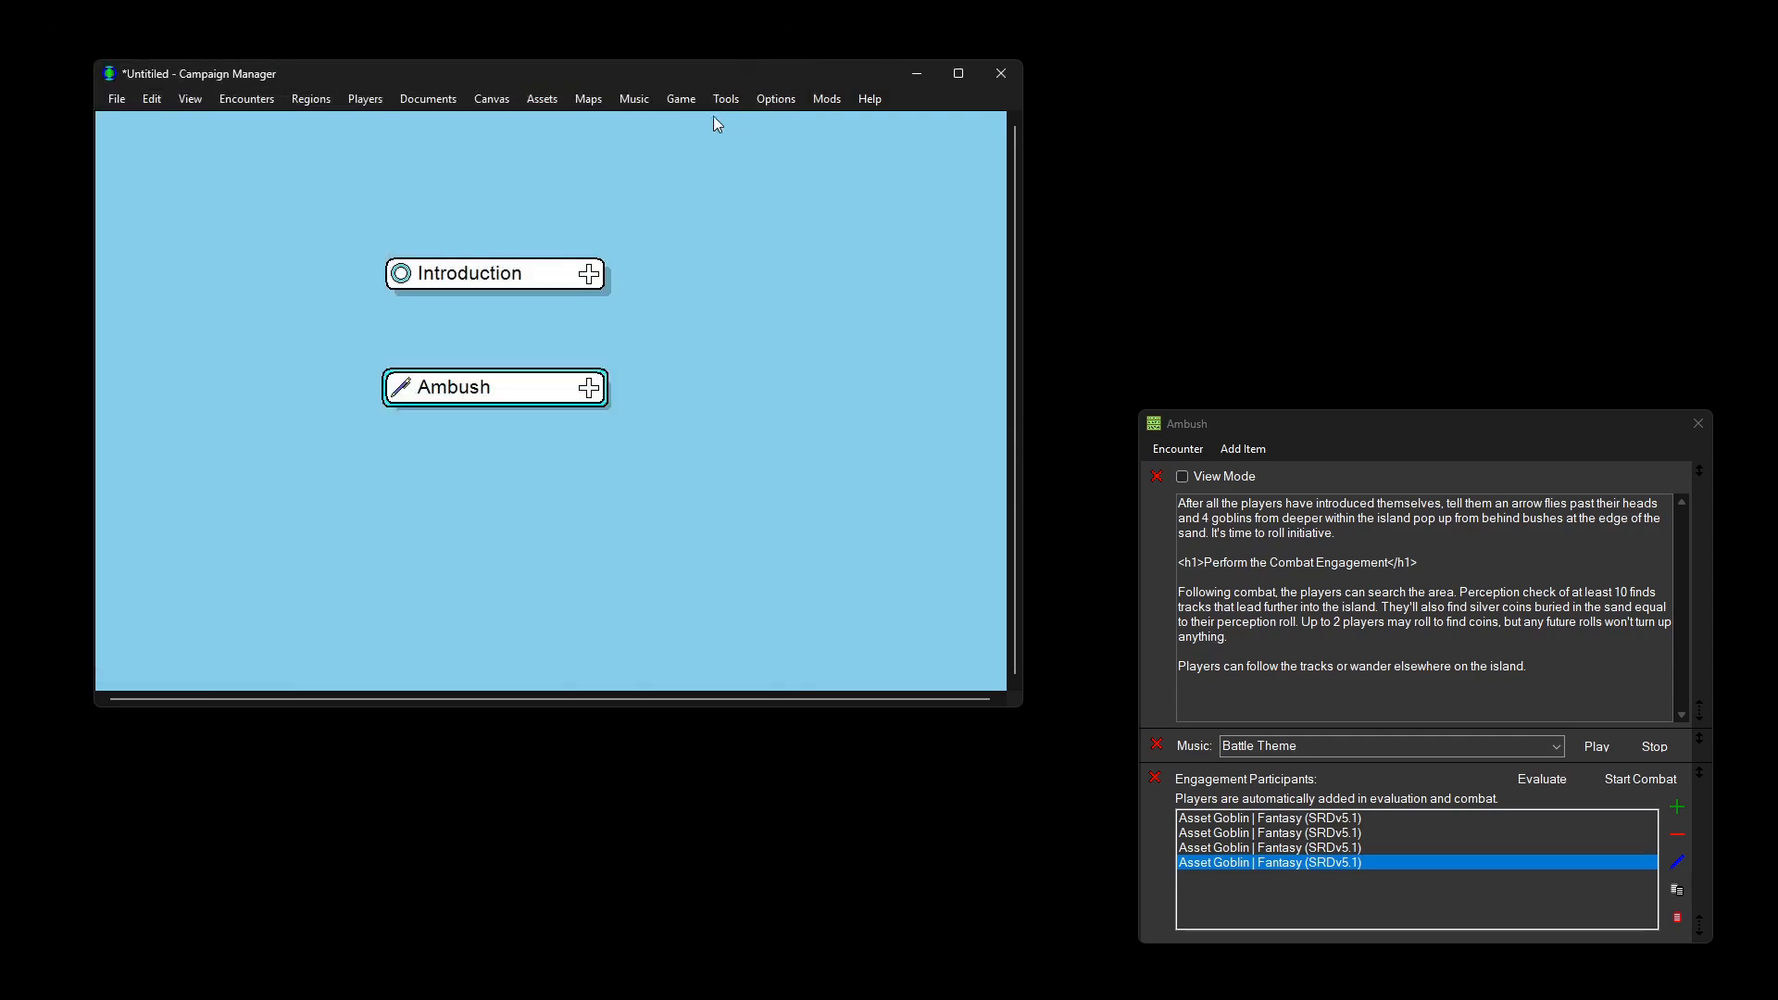
{"action": "left_click", "coordinate": [668, 101]}
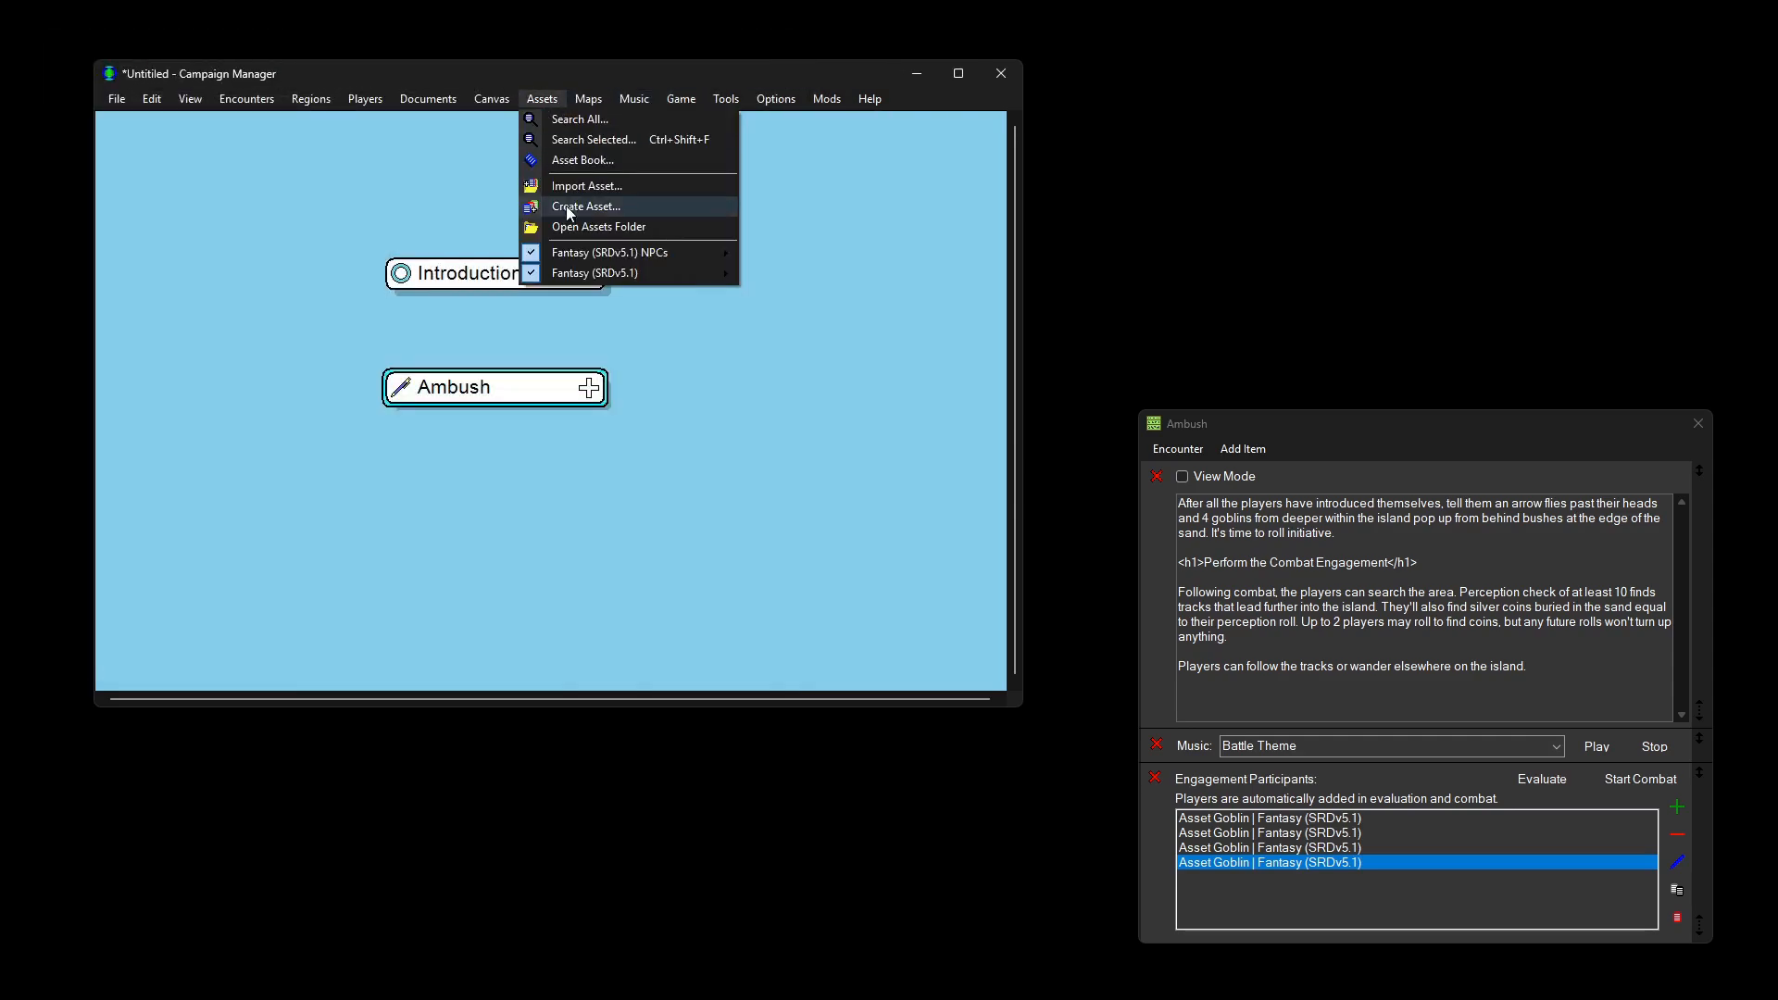
{"action": "mouse_move", "coordinate": [685, 250]}
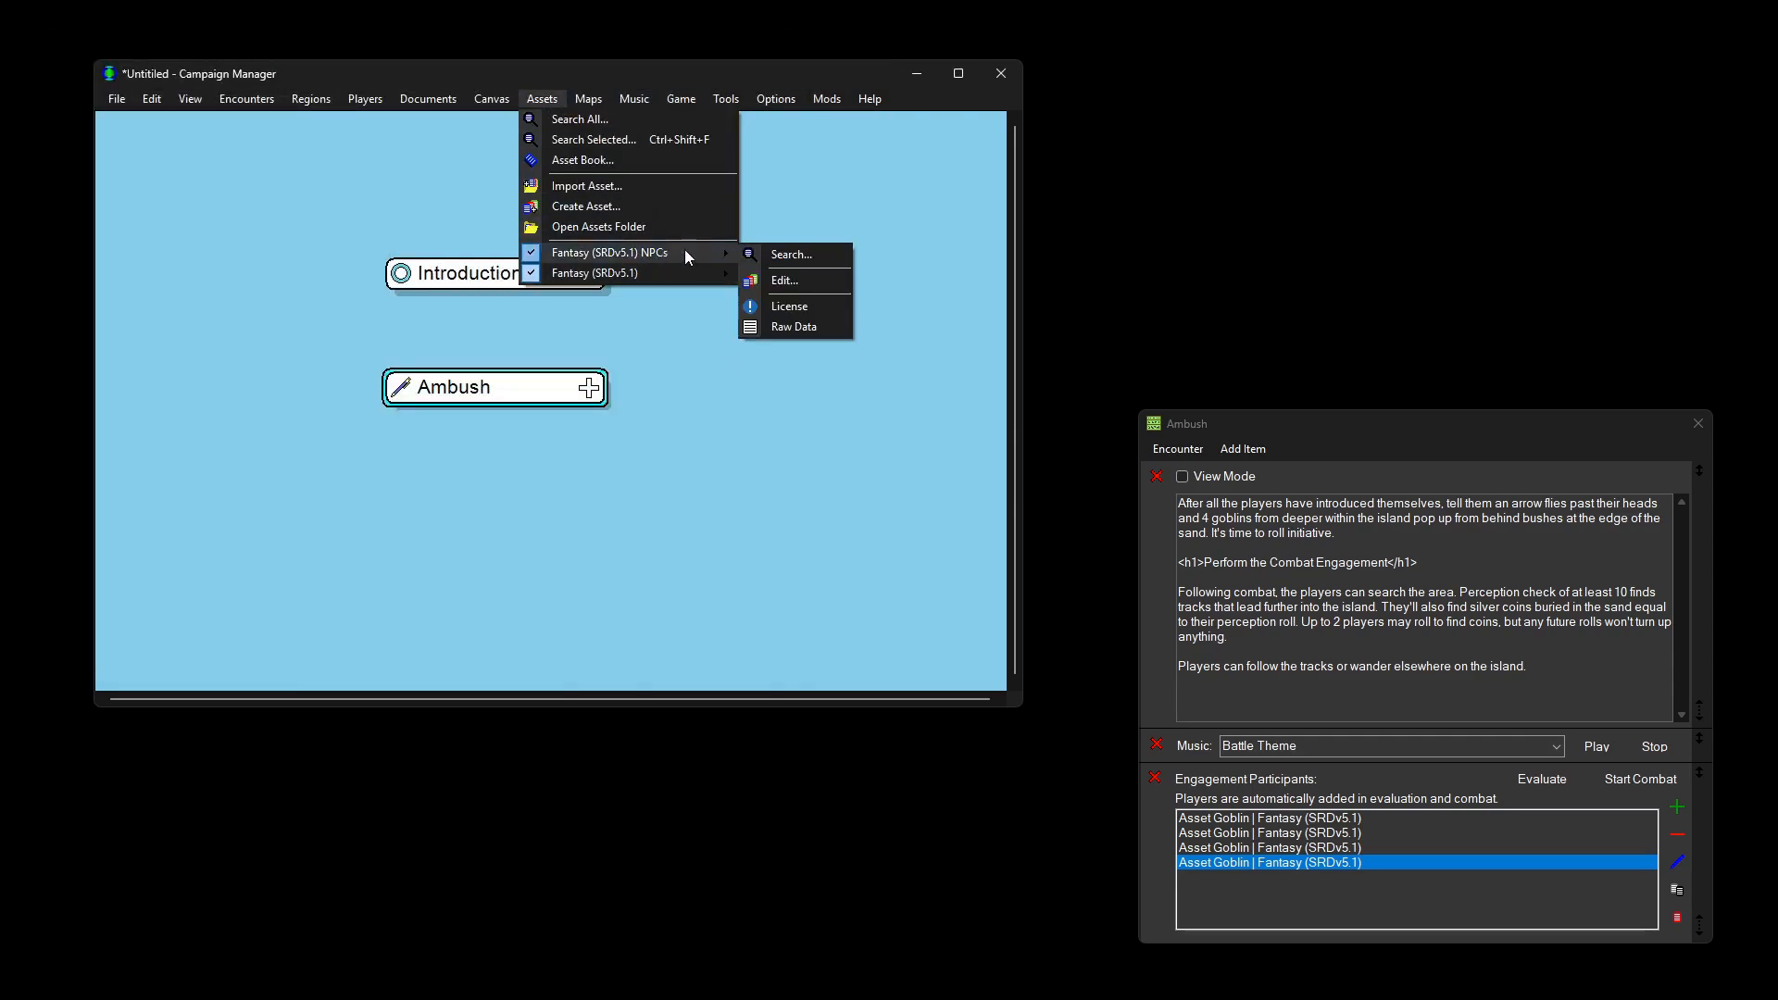
{"action": "left_click", "coordinate": [808, 280]}
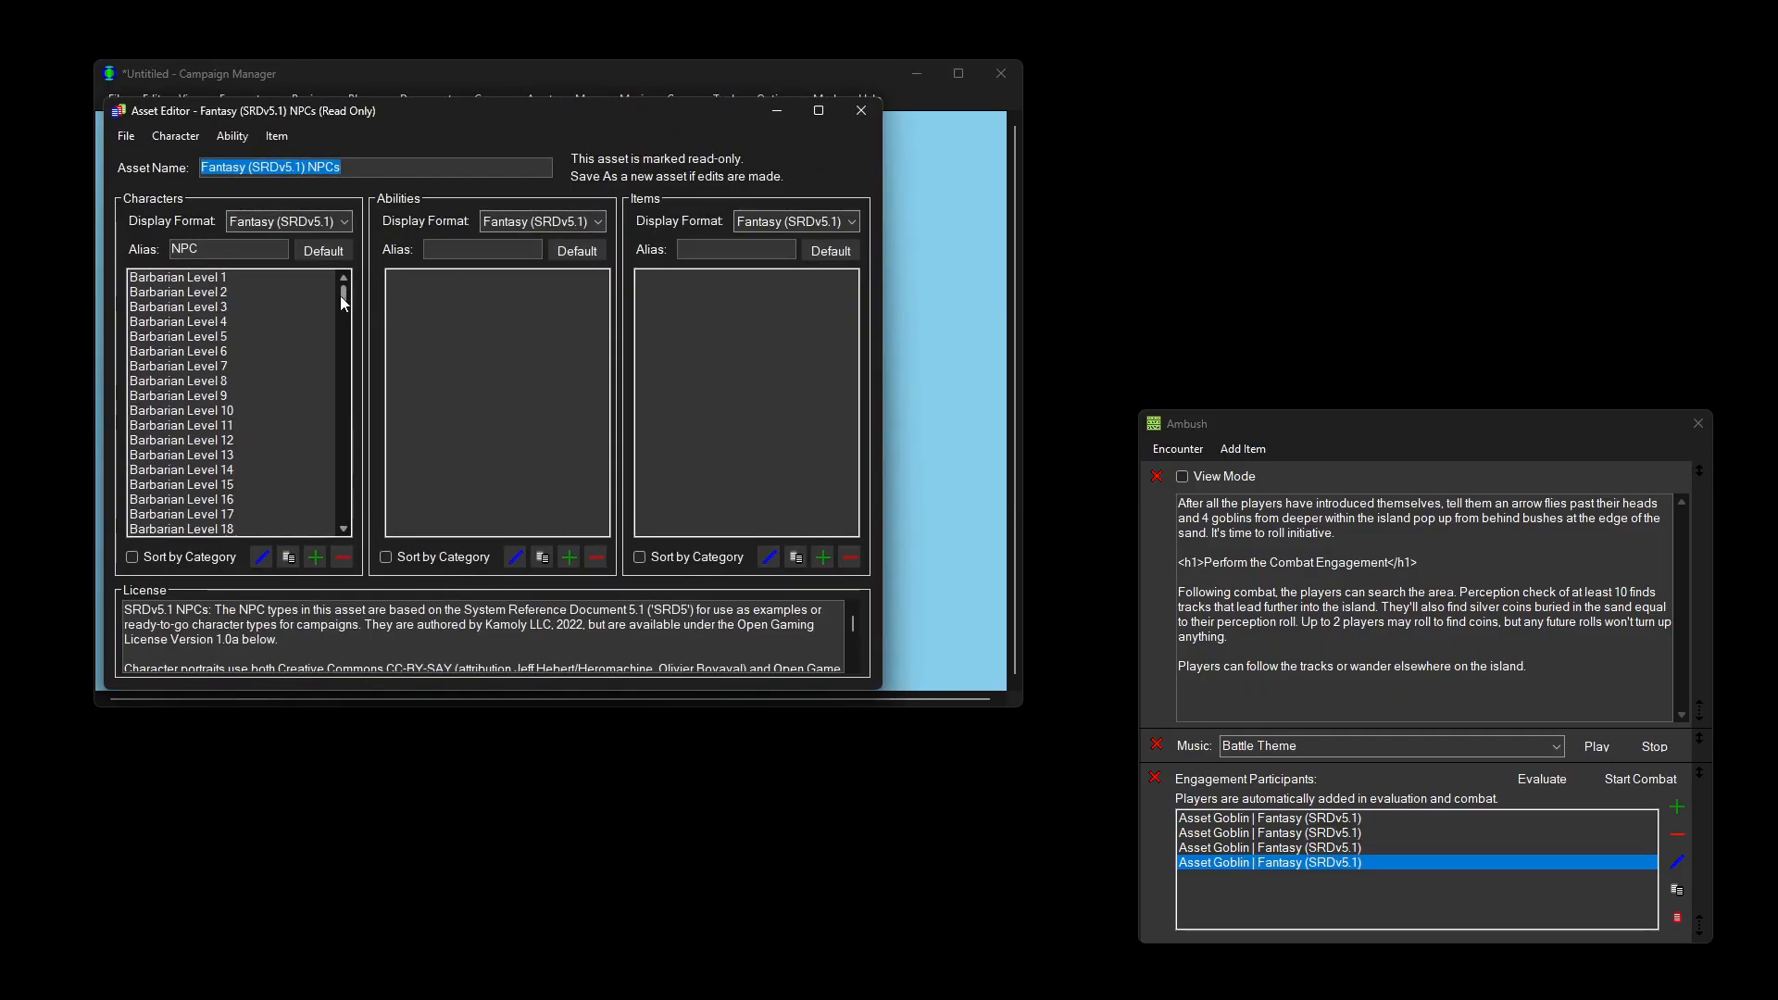
{"action": "left_click_drag", "start_coordinate": [341, 296], "coordinate": [355, 523]}
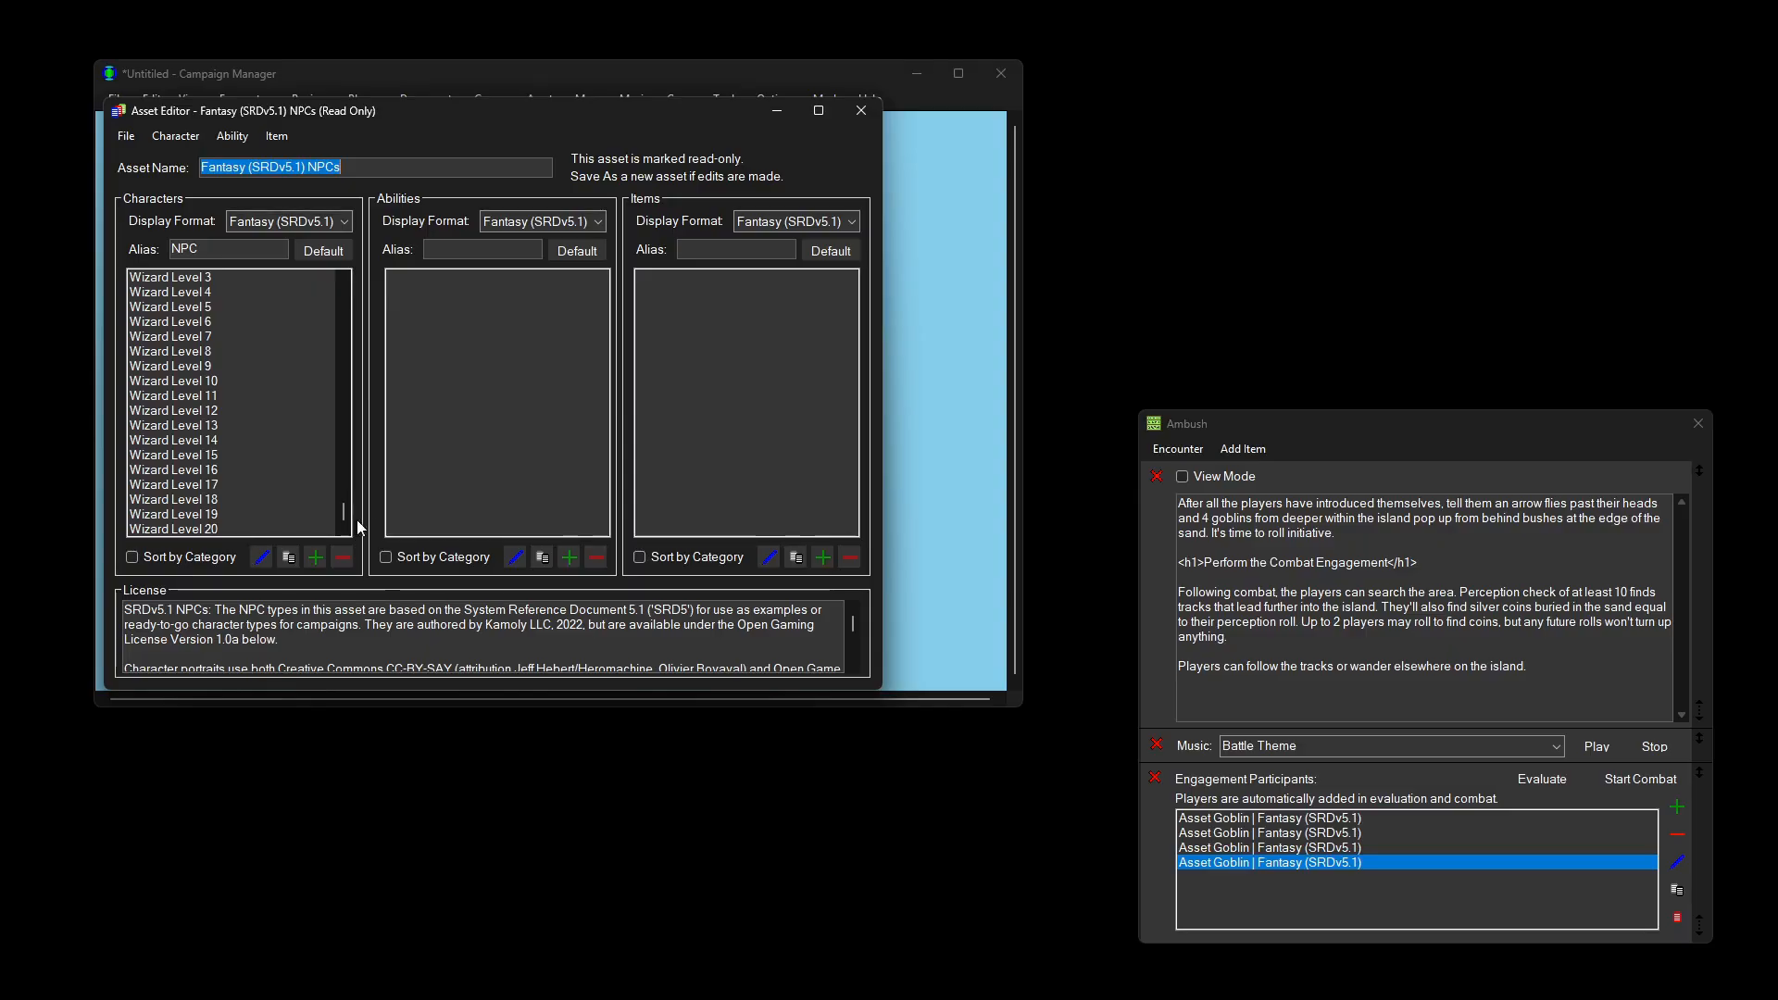
{"action": "left_click", "coordinate": [862, 112]}
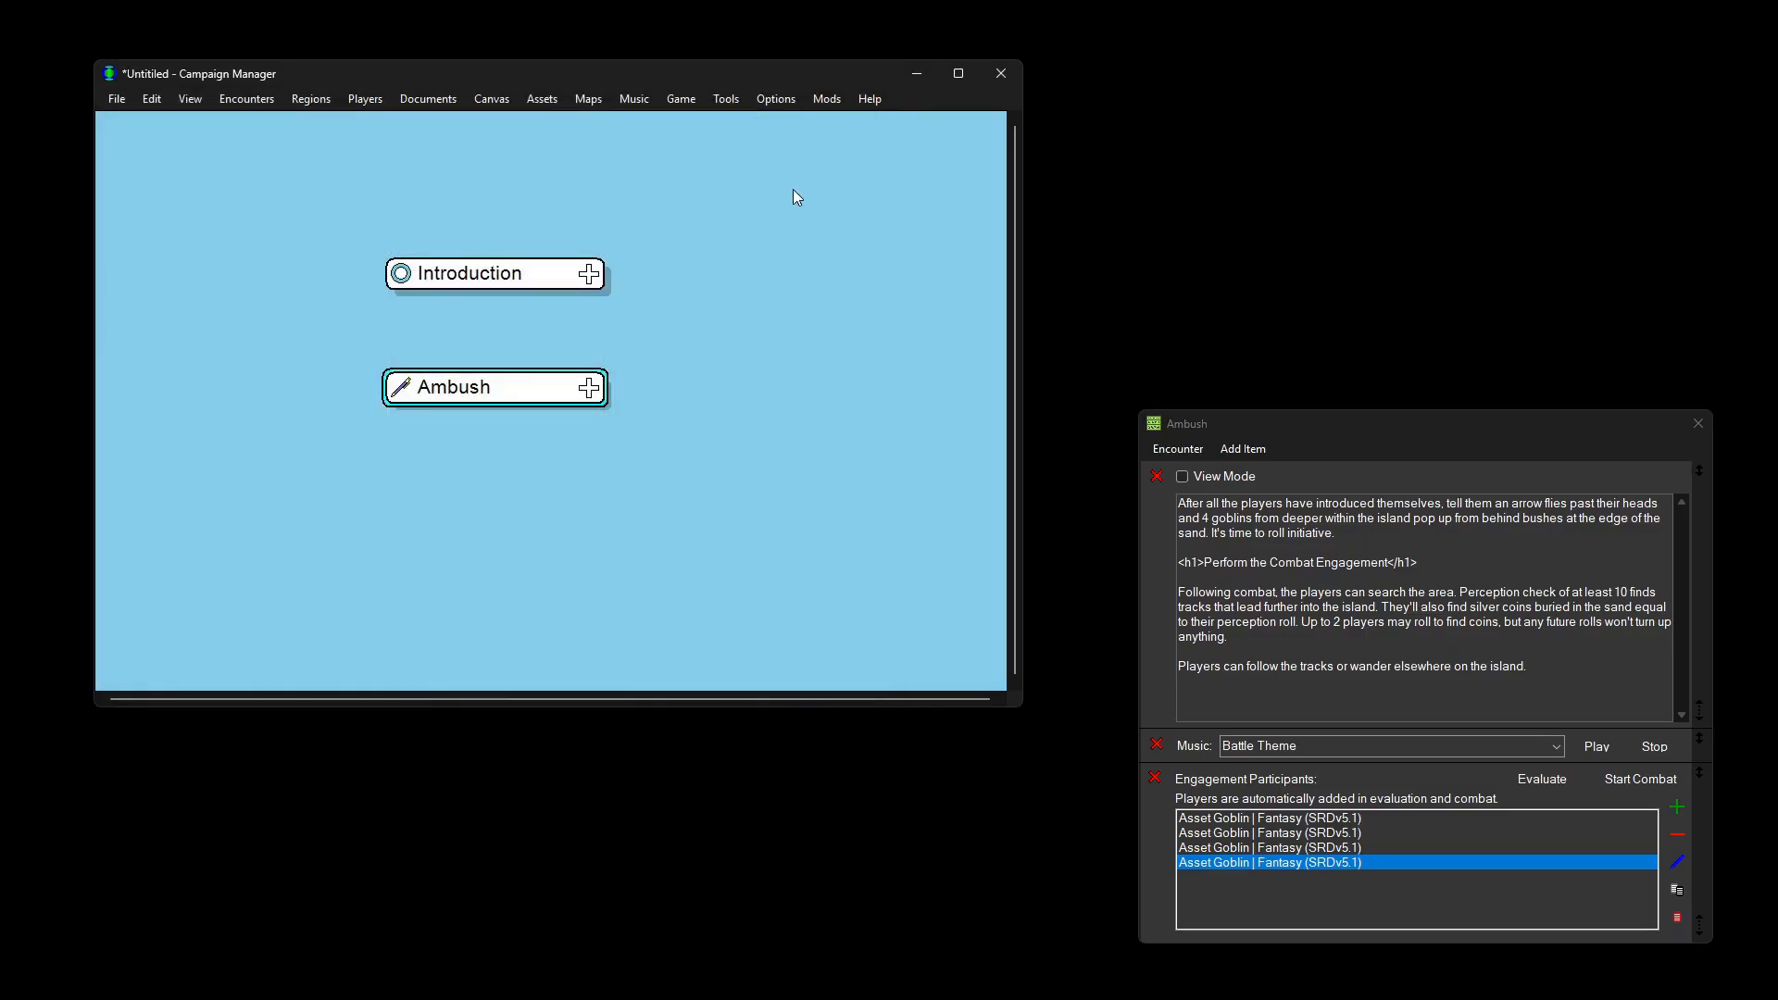
{"action": "left_click", "coordinate": [549, 97]}
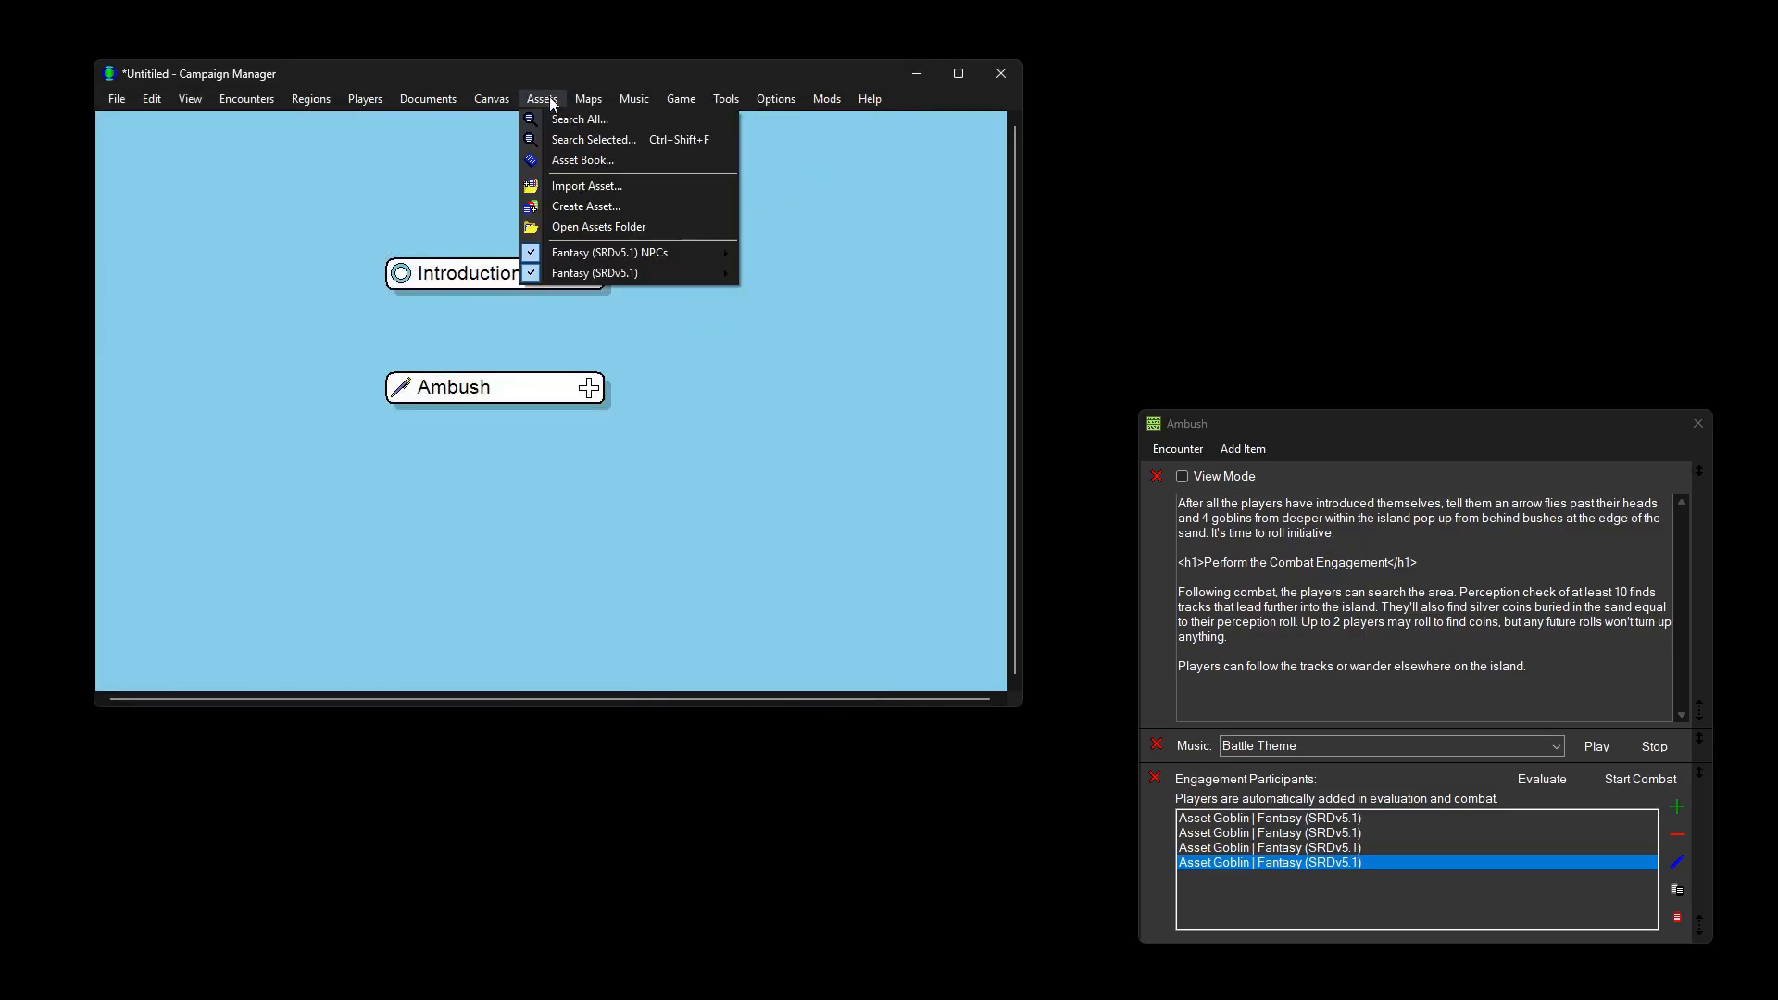
{"action": "left_click", "coordinate": [563, 138]}
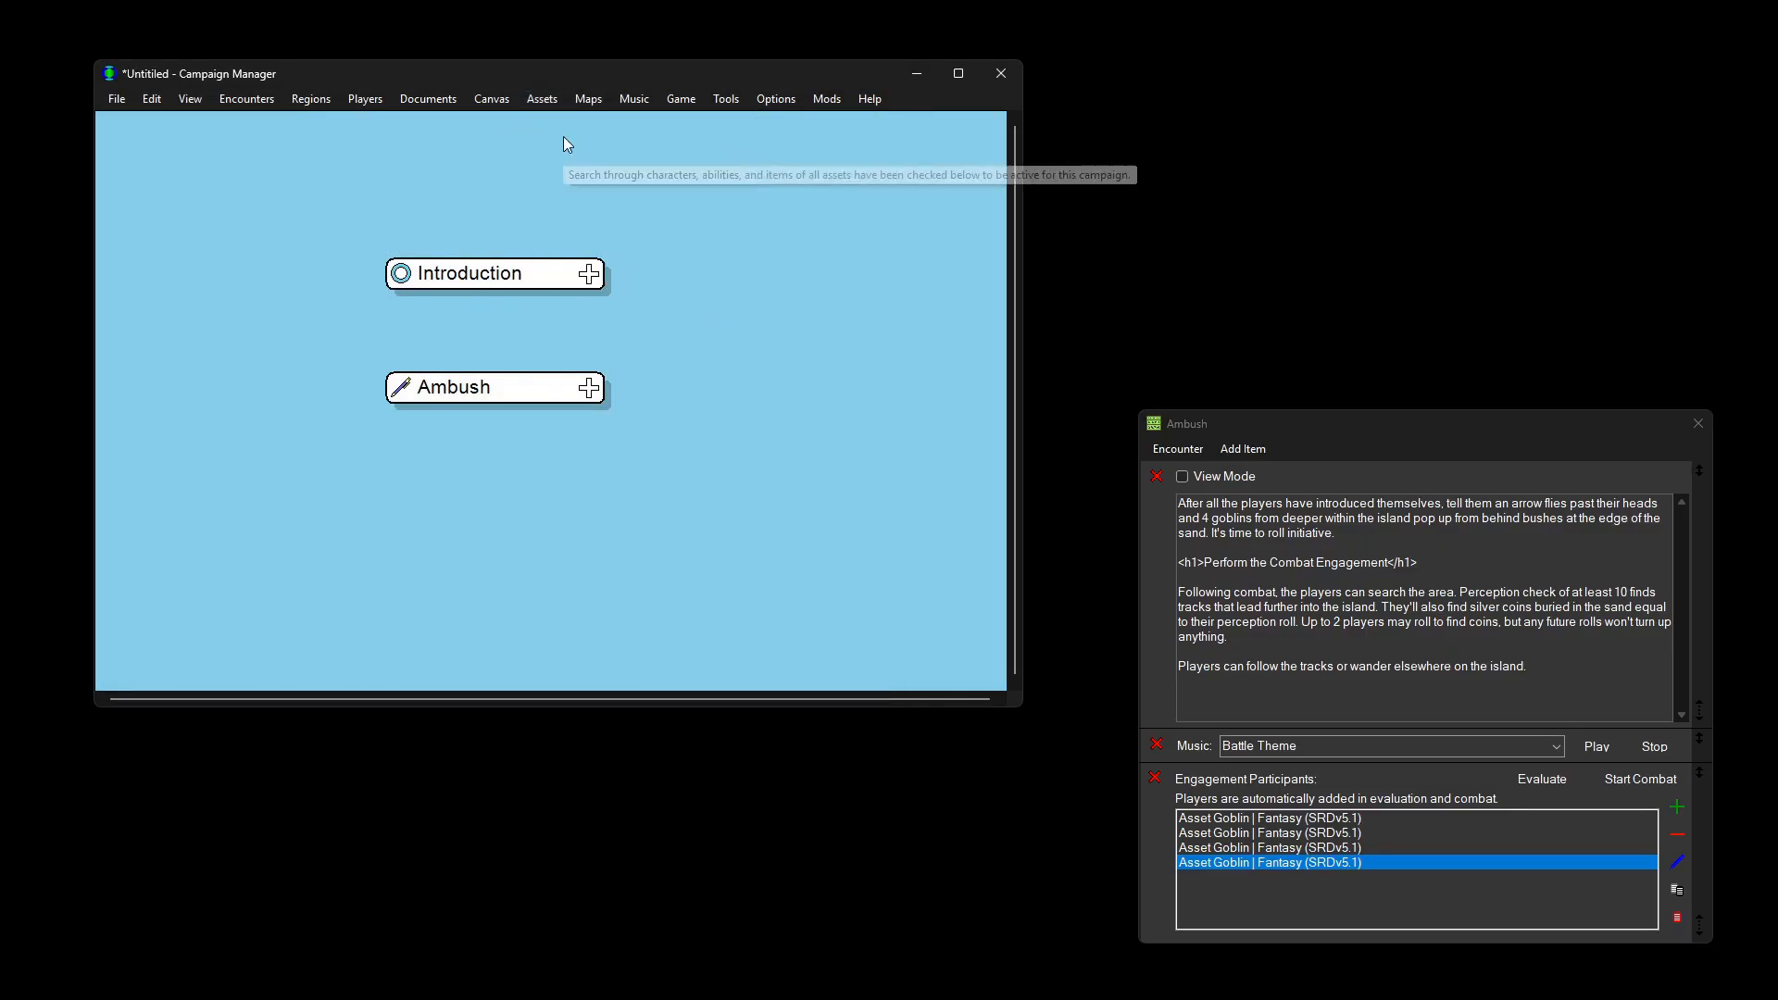
{"action": "type", "text": "fighter"}
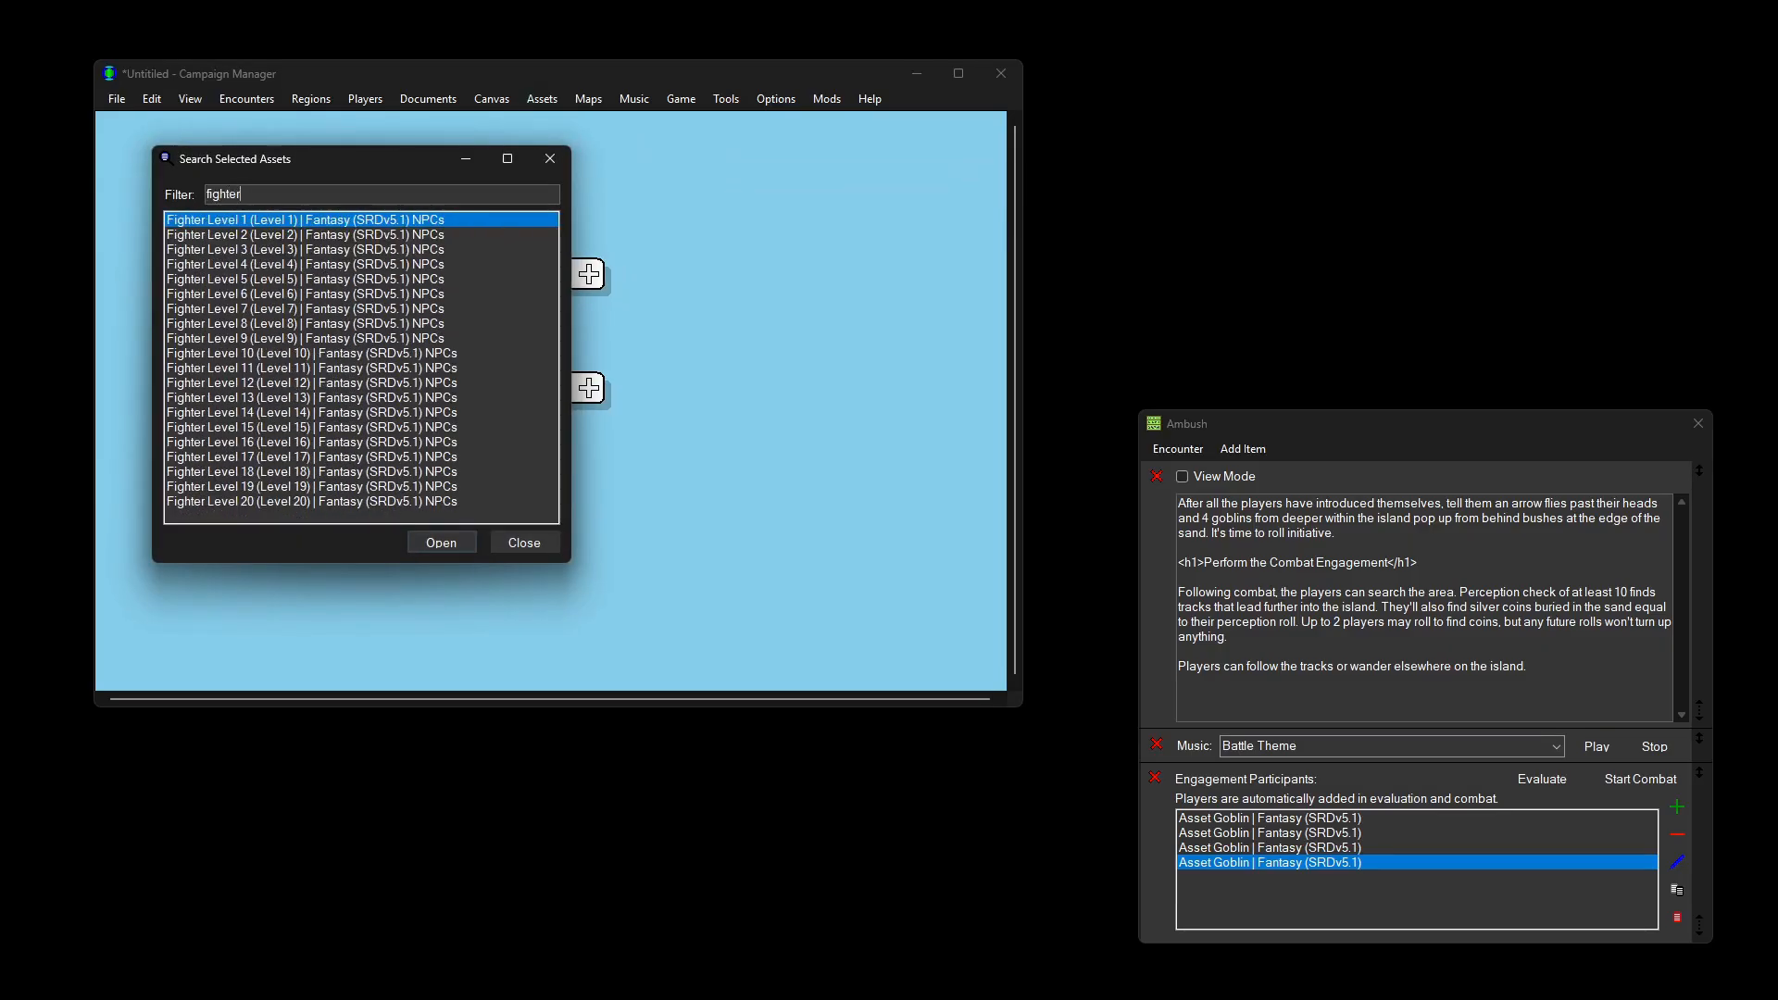
{"action": "key", "text": "BackSpace"}
{"action": "key", "text": "BackSpace"}
{"action": "key", "text": "BackSpace"}
{"action": "key", "text": "BackSpace"}
{"action": "key", "text": "BackSpace"}
{"action": "key", "text": "BackSpace"}
{"action": "key", "text": "BackSpace"}
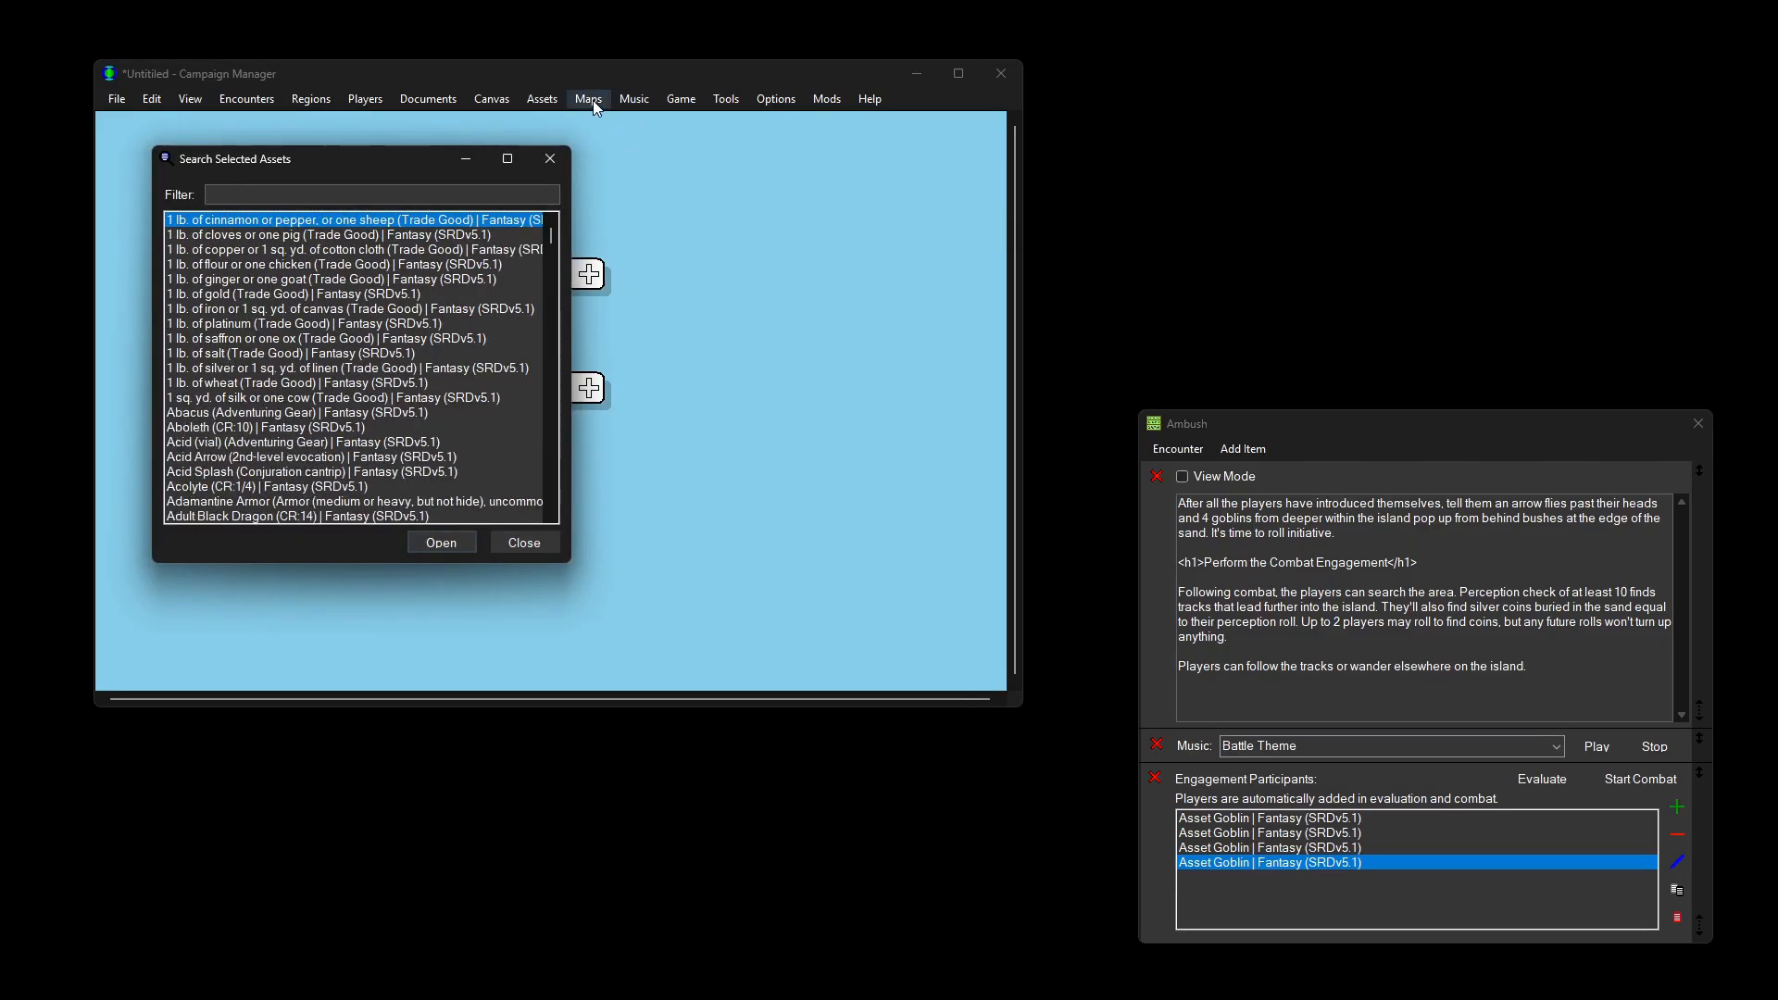
{"action": "left_click", "coordinate": [542, 98]}
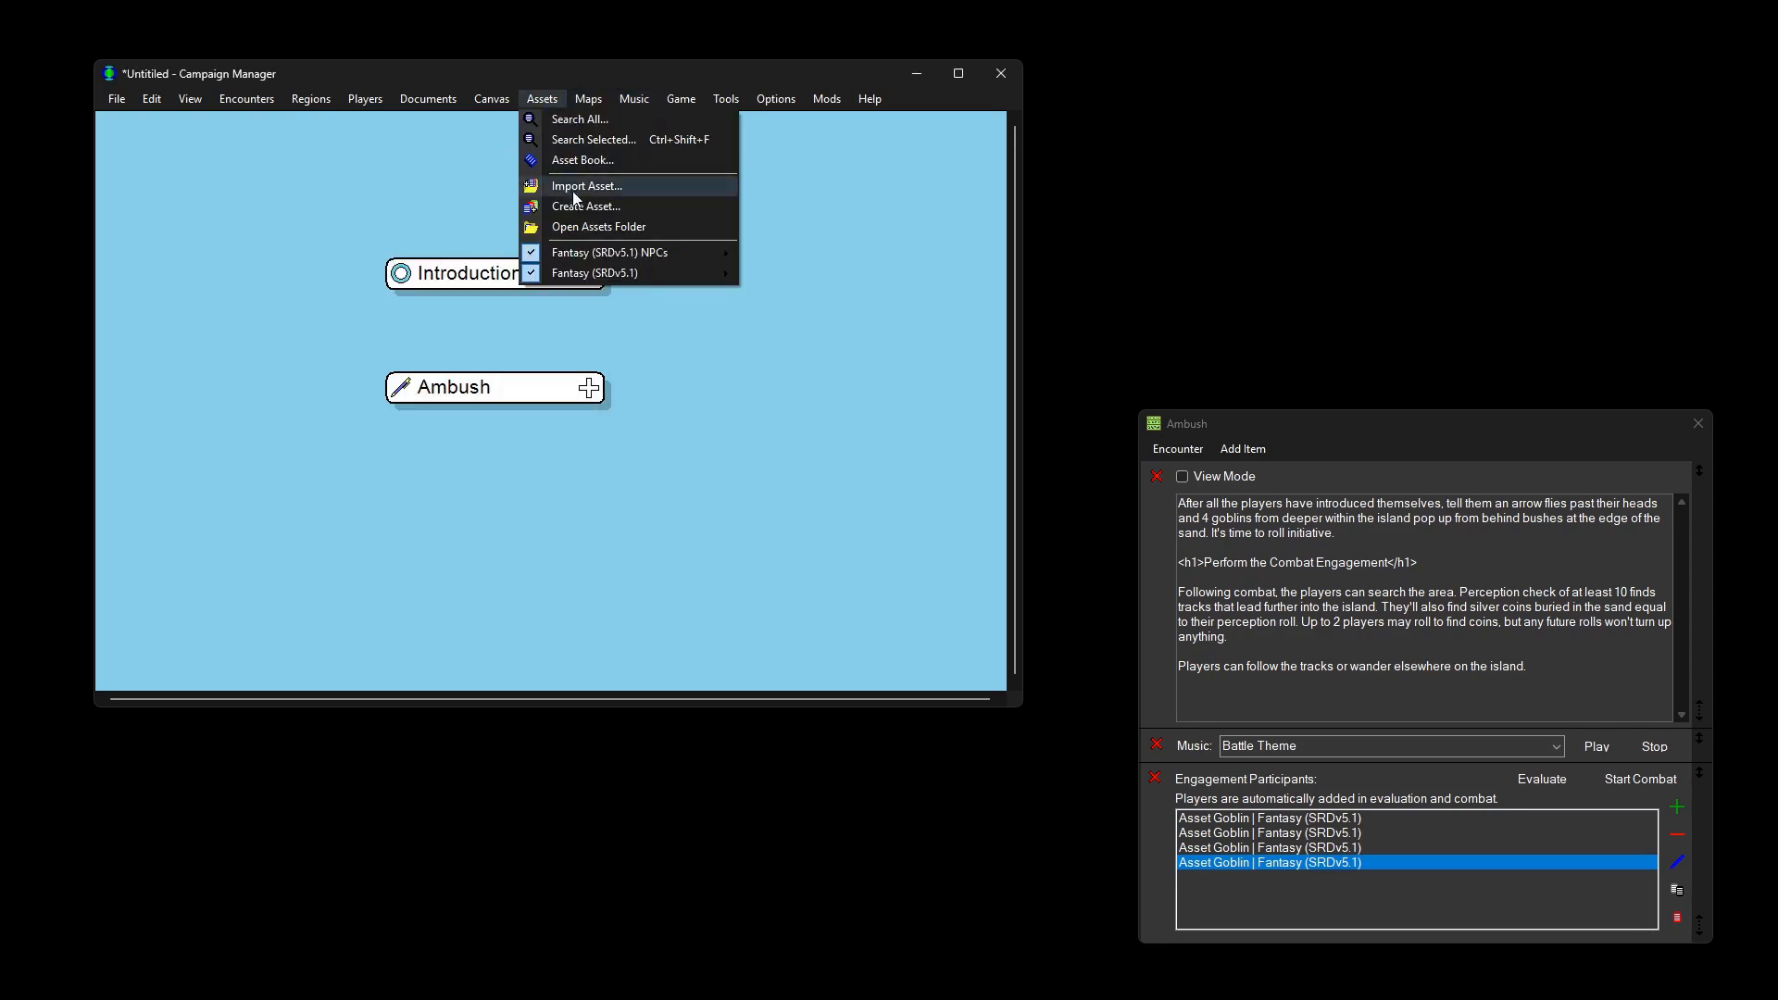
{"action": "left_click_drag", "start_coordinate": [515, 74], "coordinate": [882, 107]}
{"action": "left_click", "coordinate": [258, 195]}
{"action": "type", "text": "fi"}
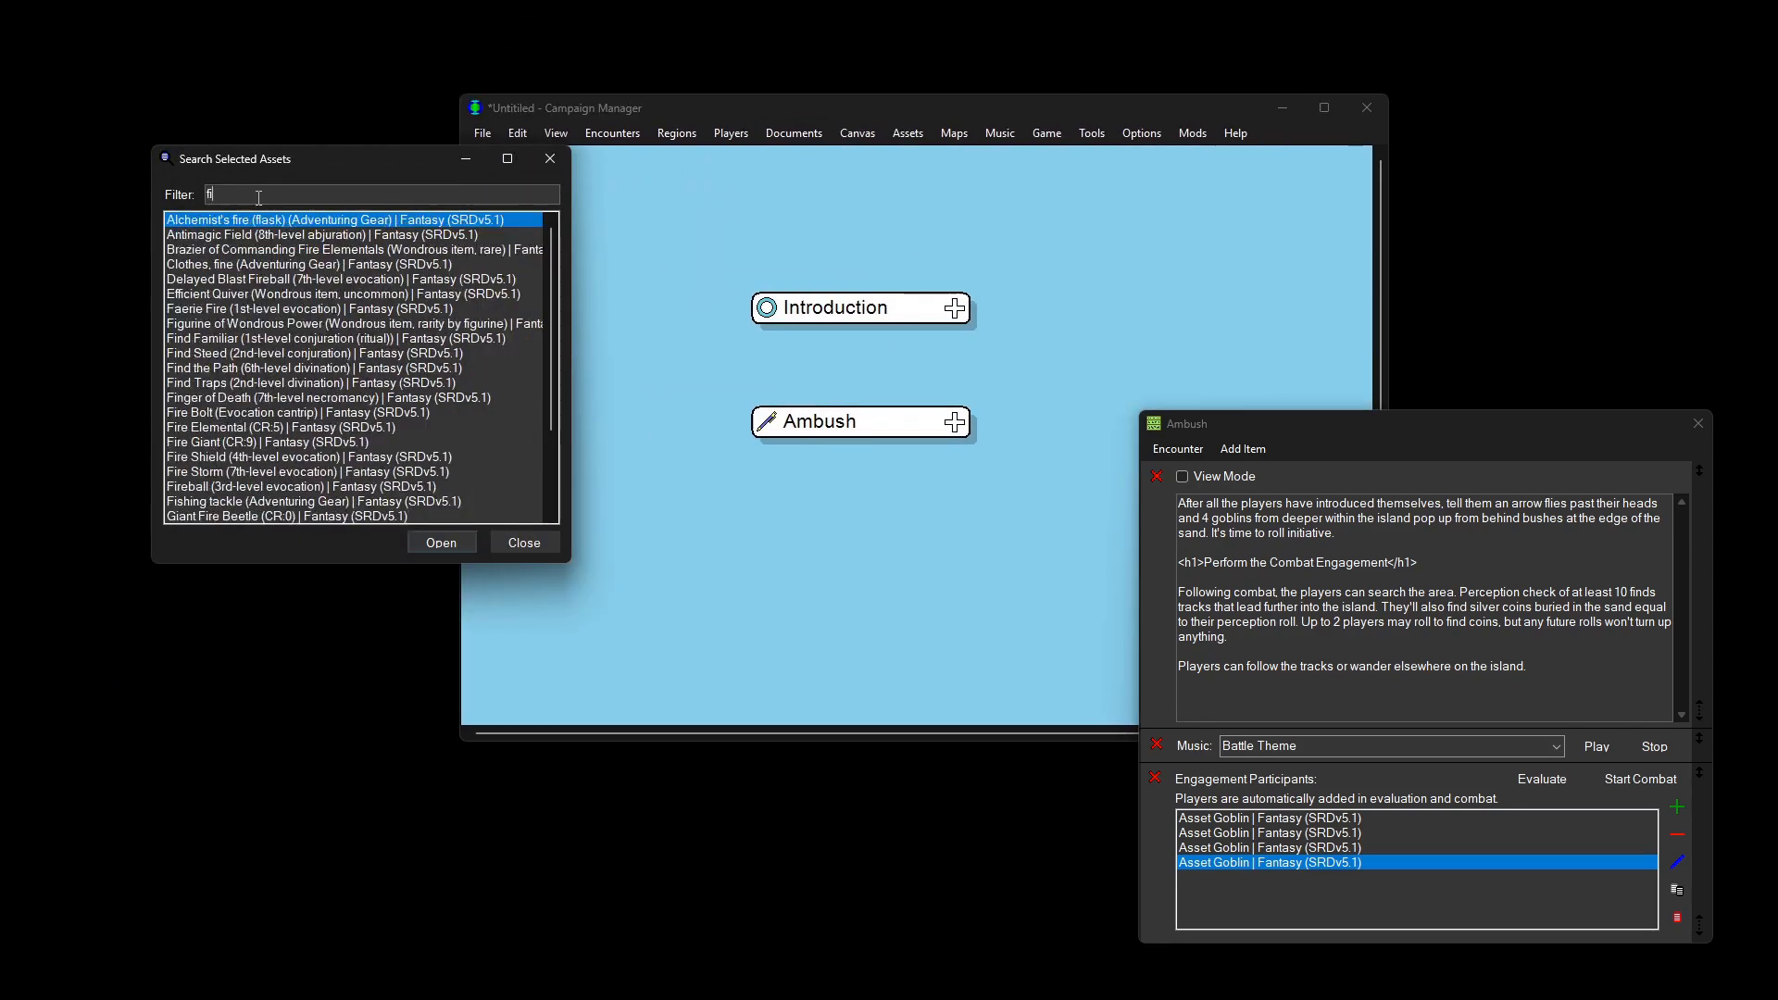
{"action": "type", "text": "ghter"}
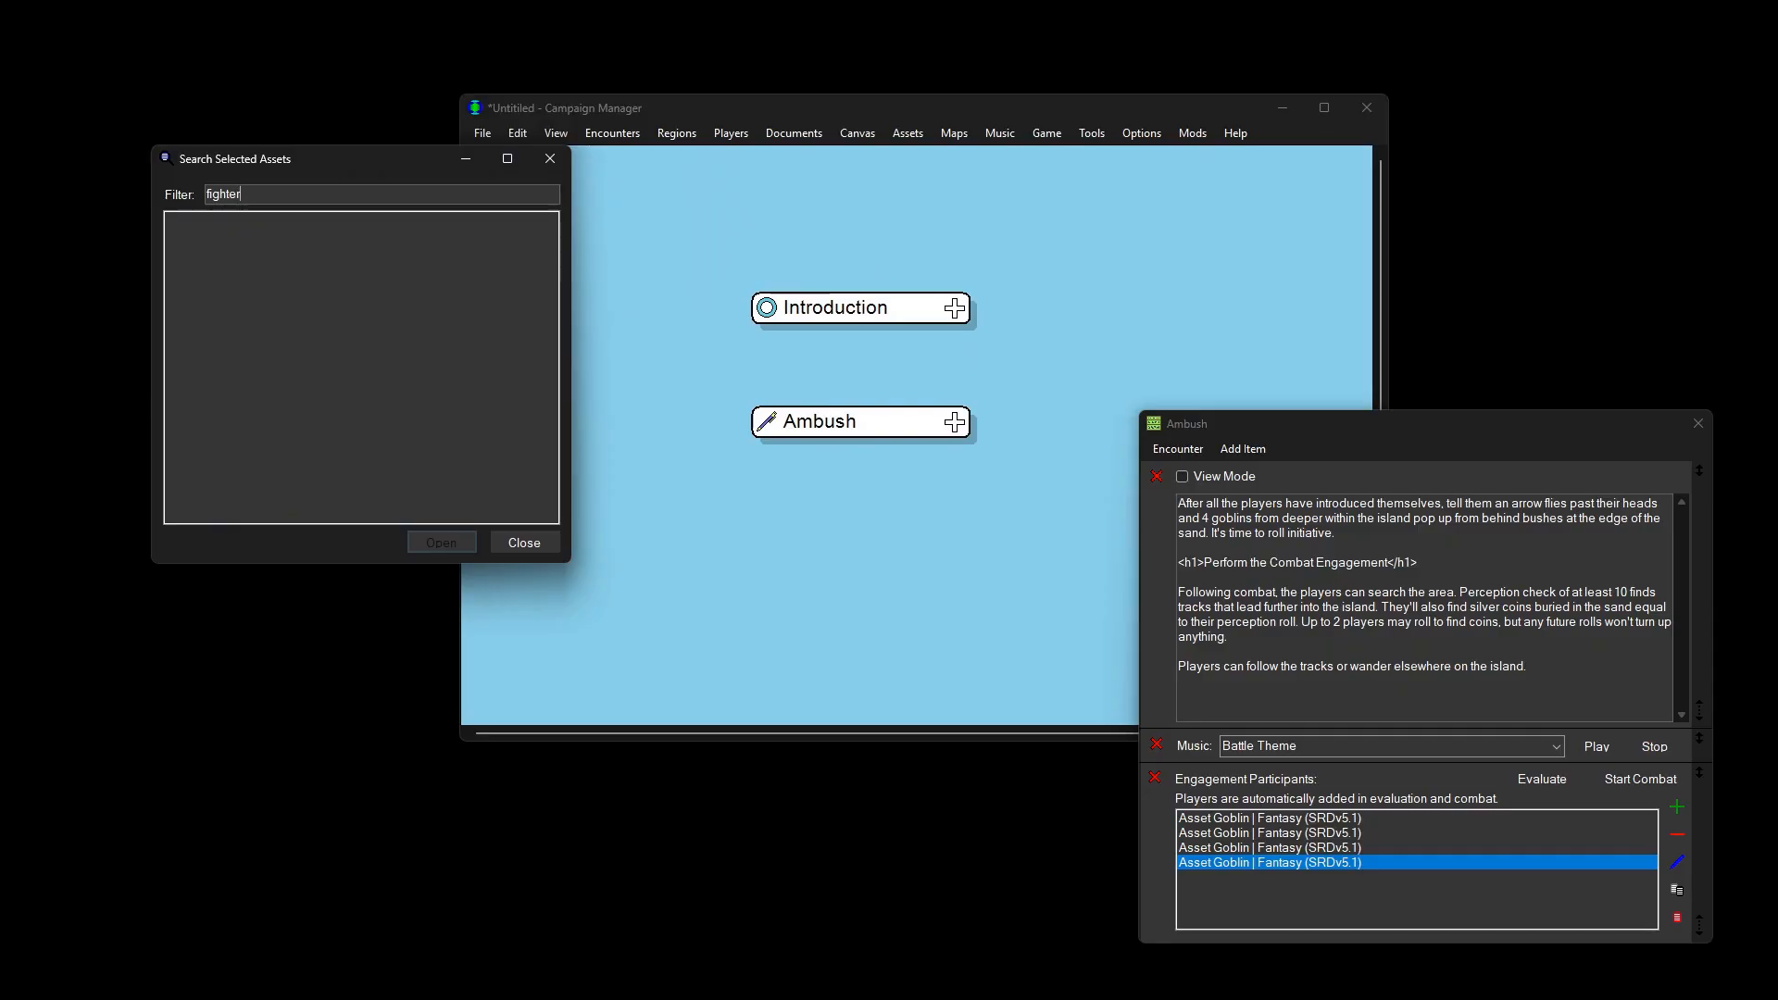
{"action": "key", "text": "Escape"}
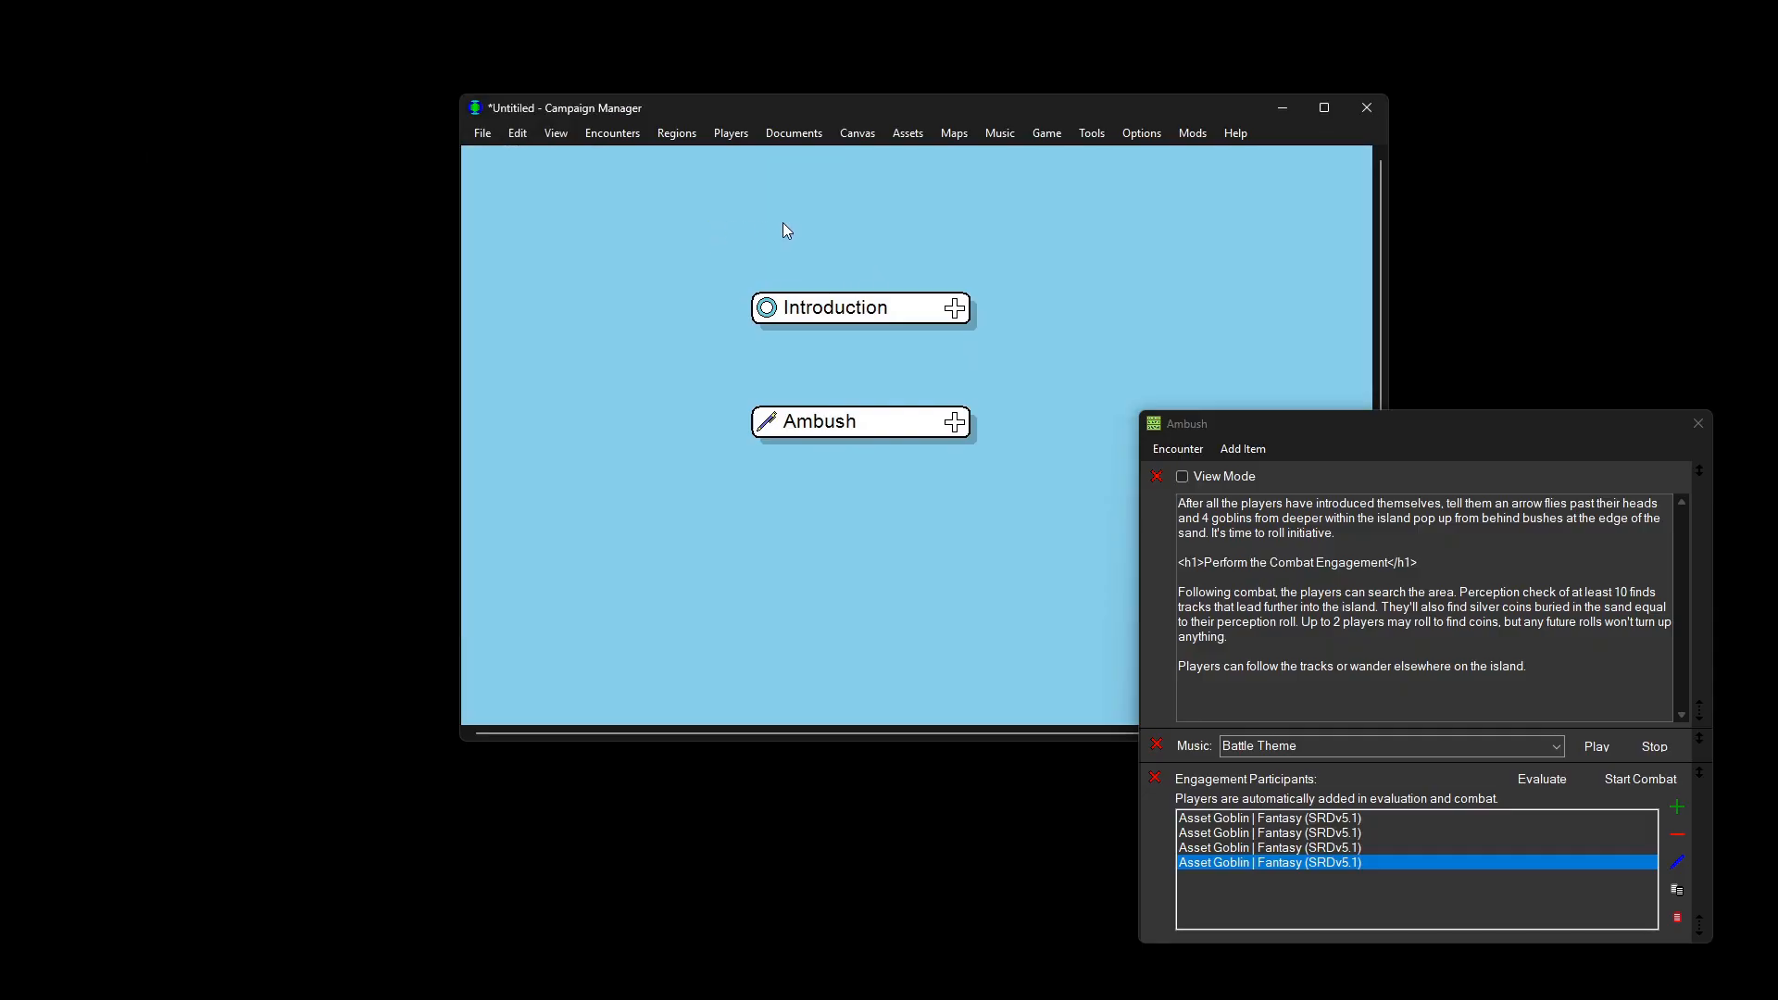
Step: Add an Image item to the Ambush encounter set to Ocean Beach.jpg
{"action": "left_click_drag", "start_coordinate": [1431, 425], "coordinate": [532, 125]}
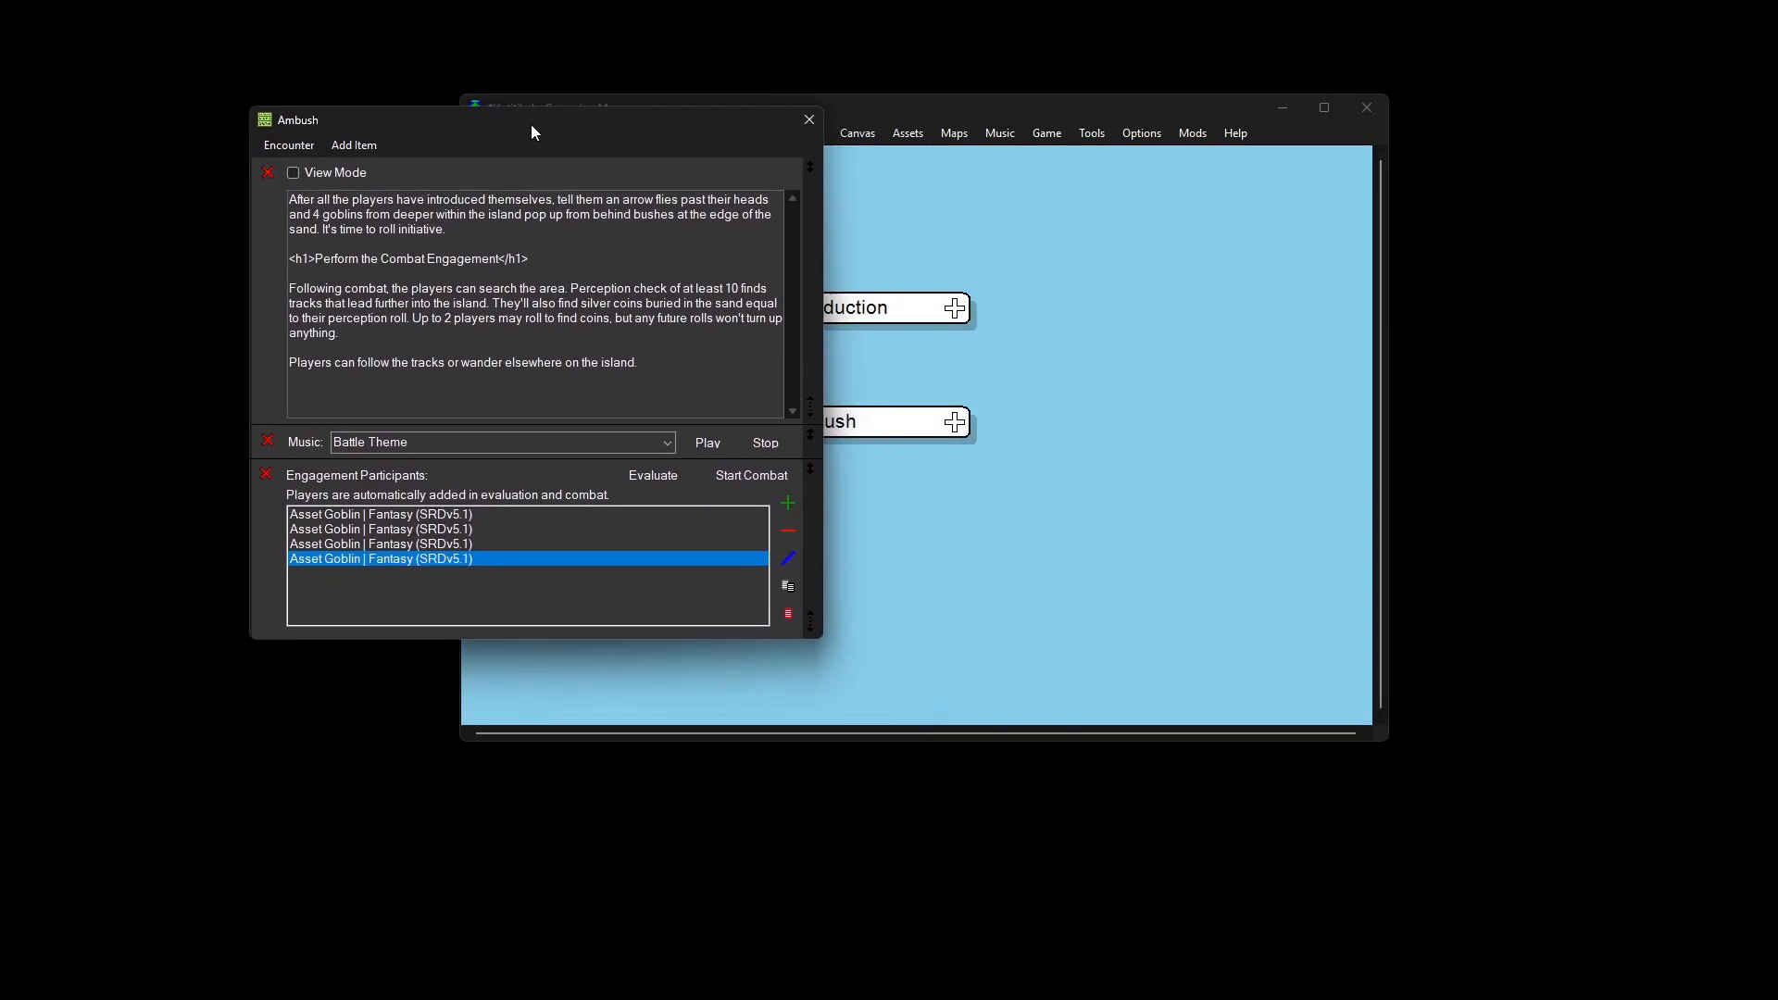
{"action": "left_click", "coordinate": [365, 146]}
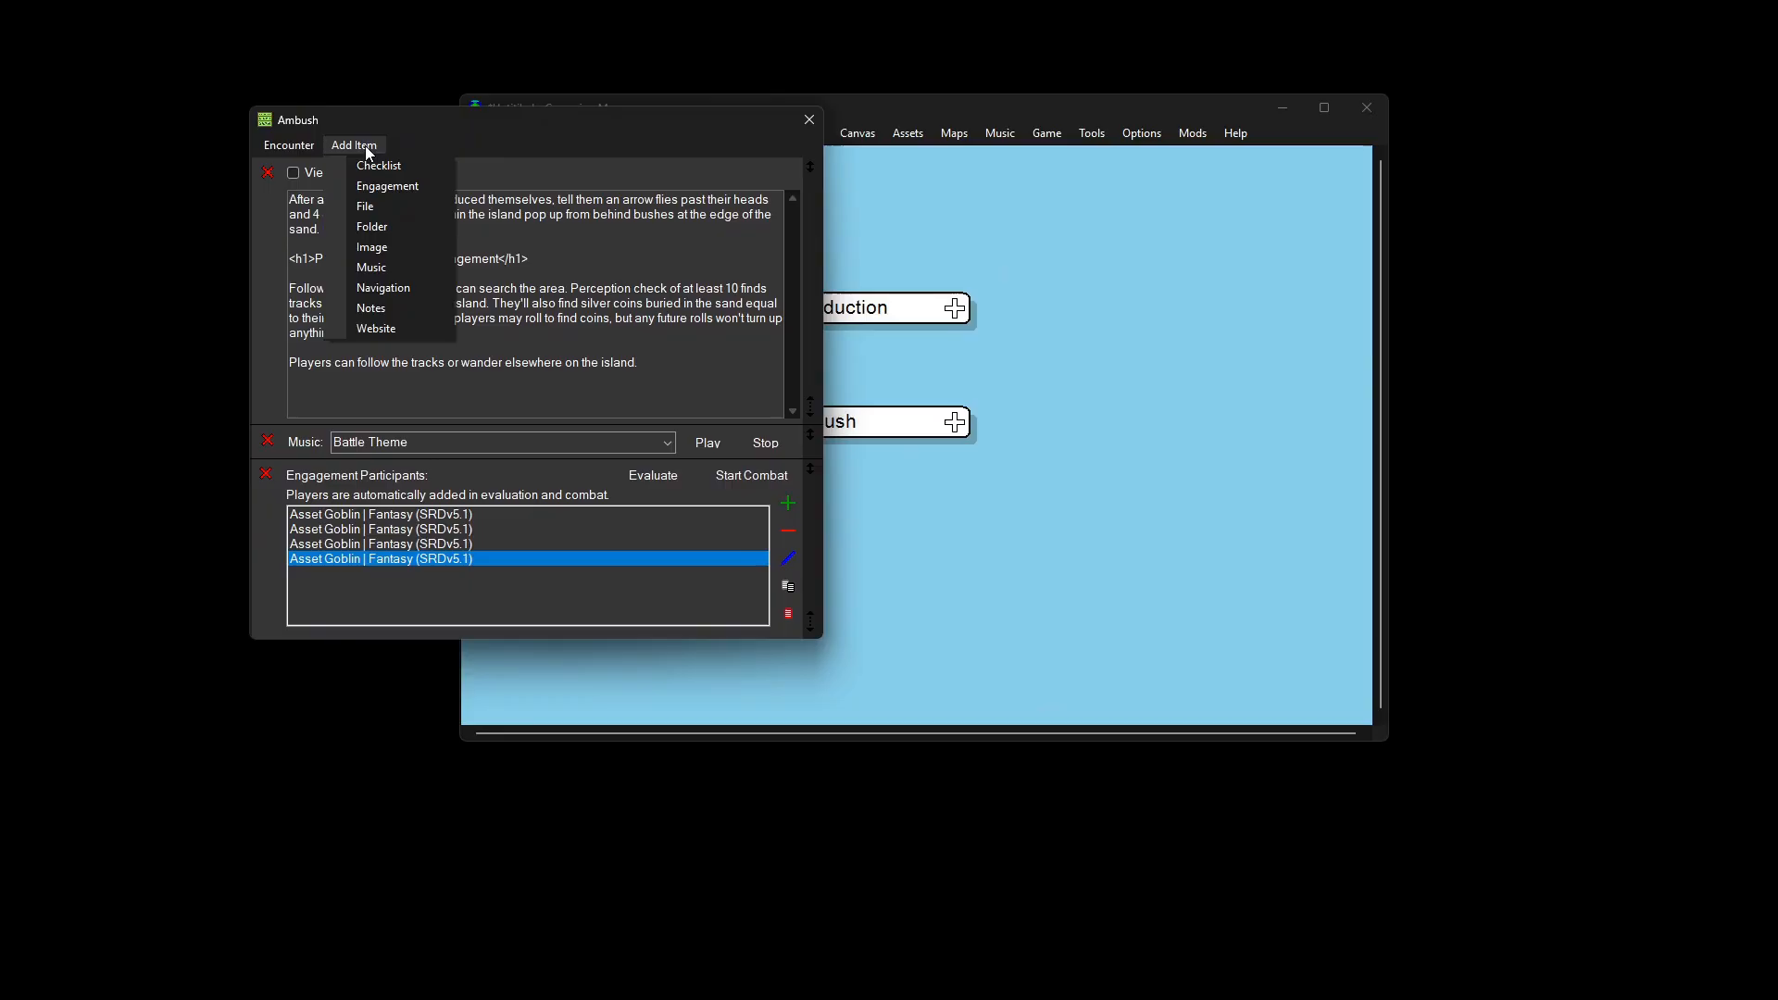
{"action": "left_click", "coordinate": [383, 244]}
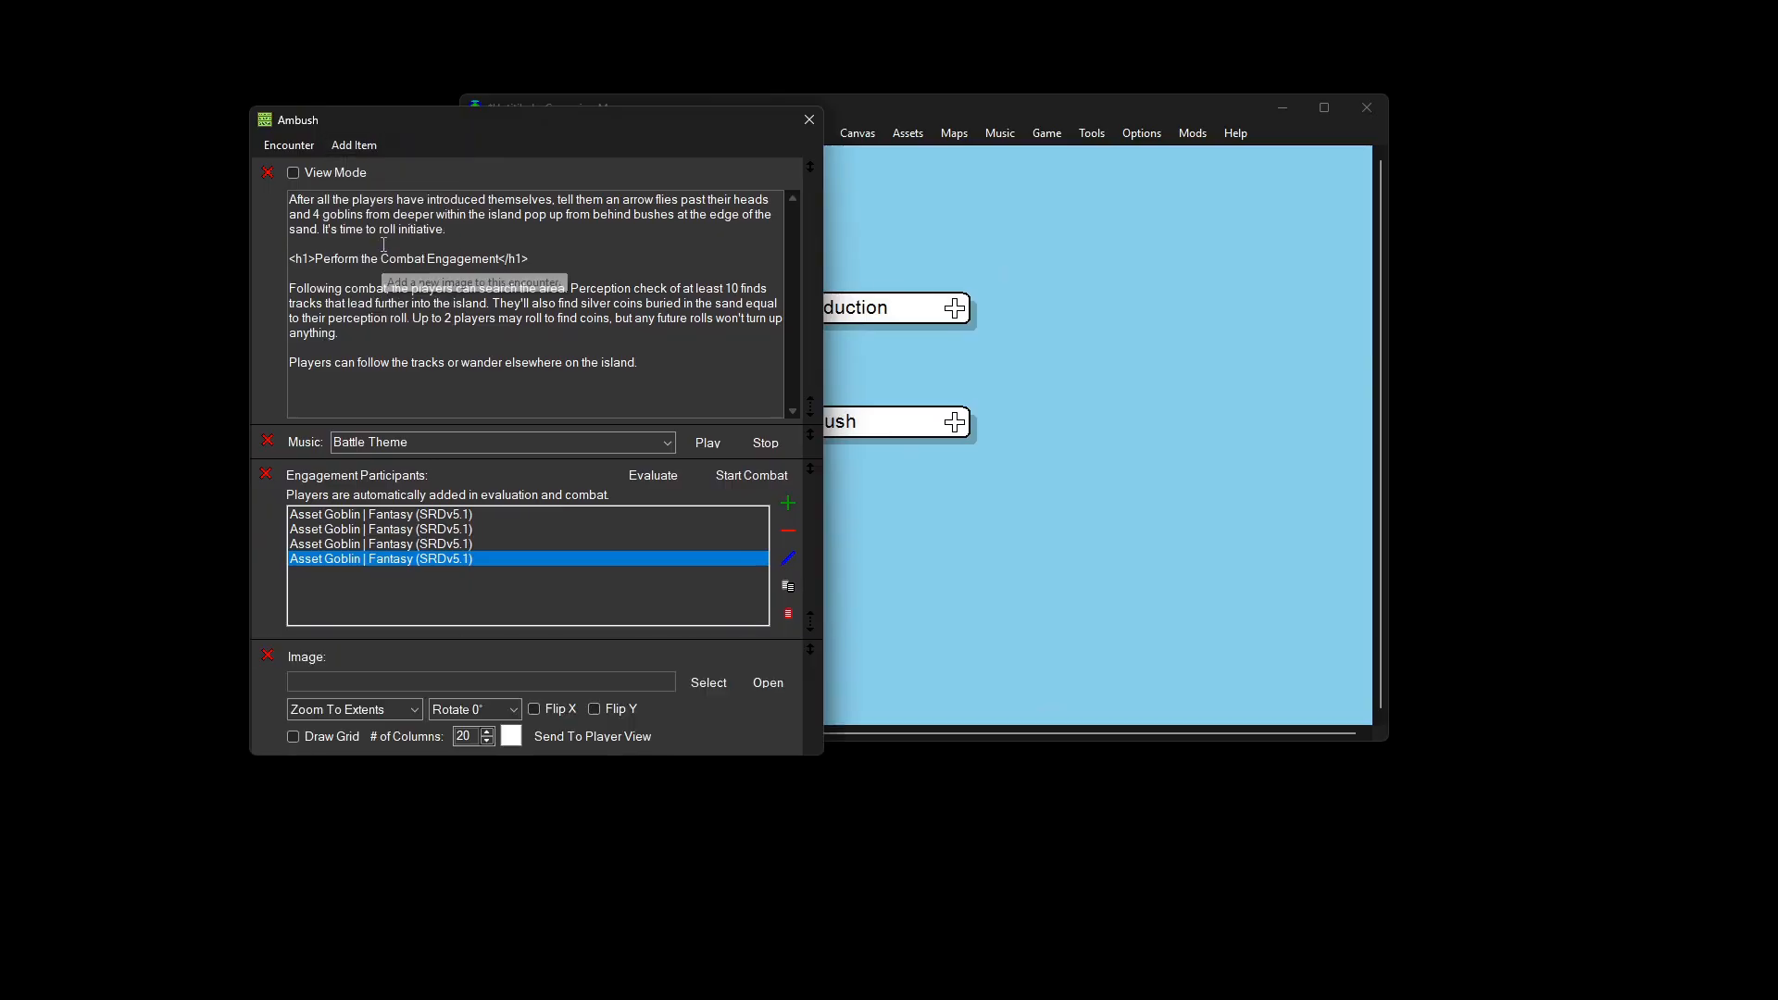
{"action": "left_click", "coordinate": [691, 686]}
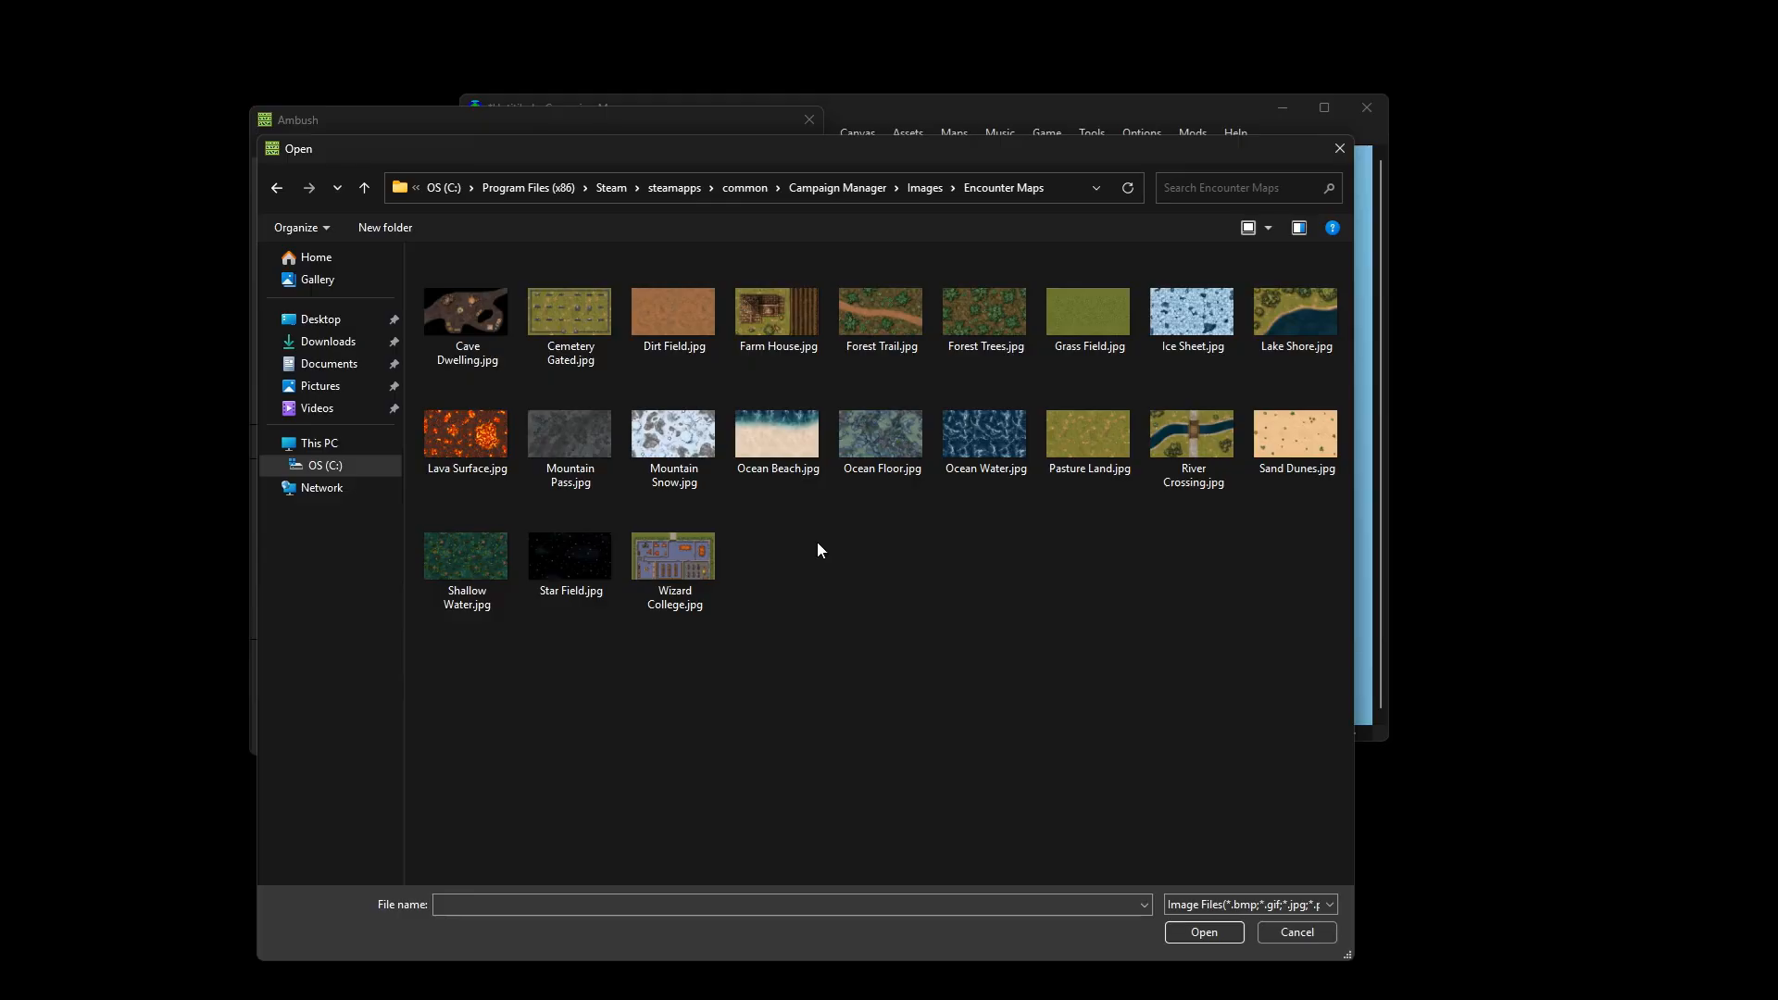
{"action": "double_click", "coordinate": [776, 445]}
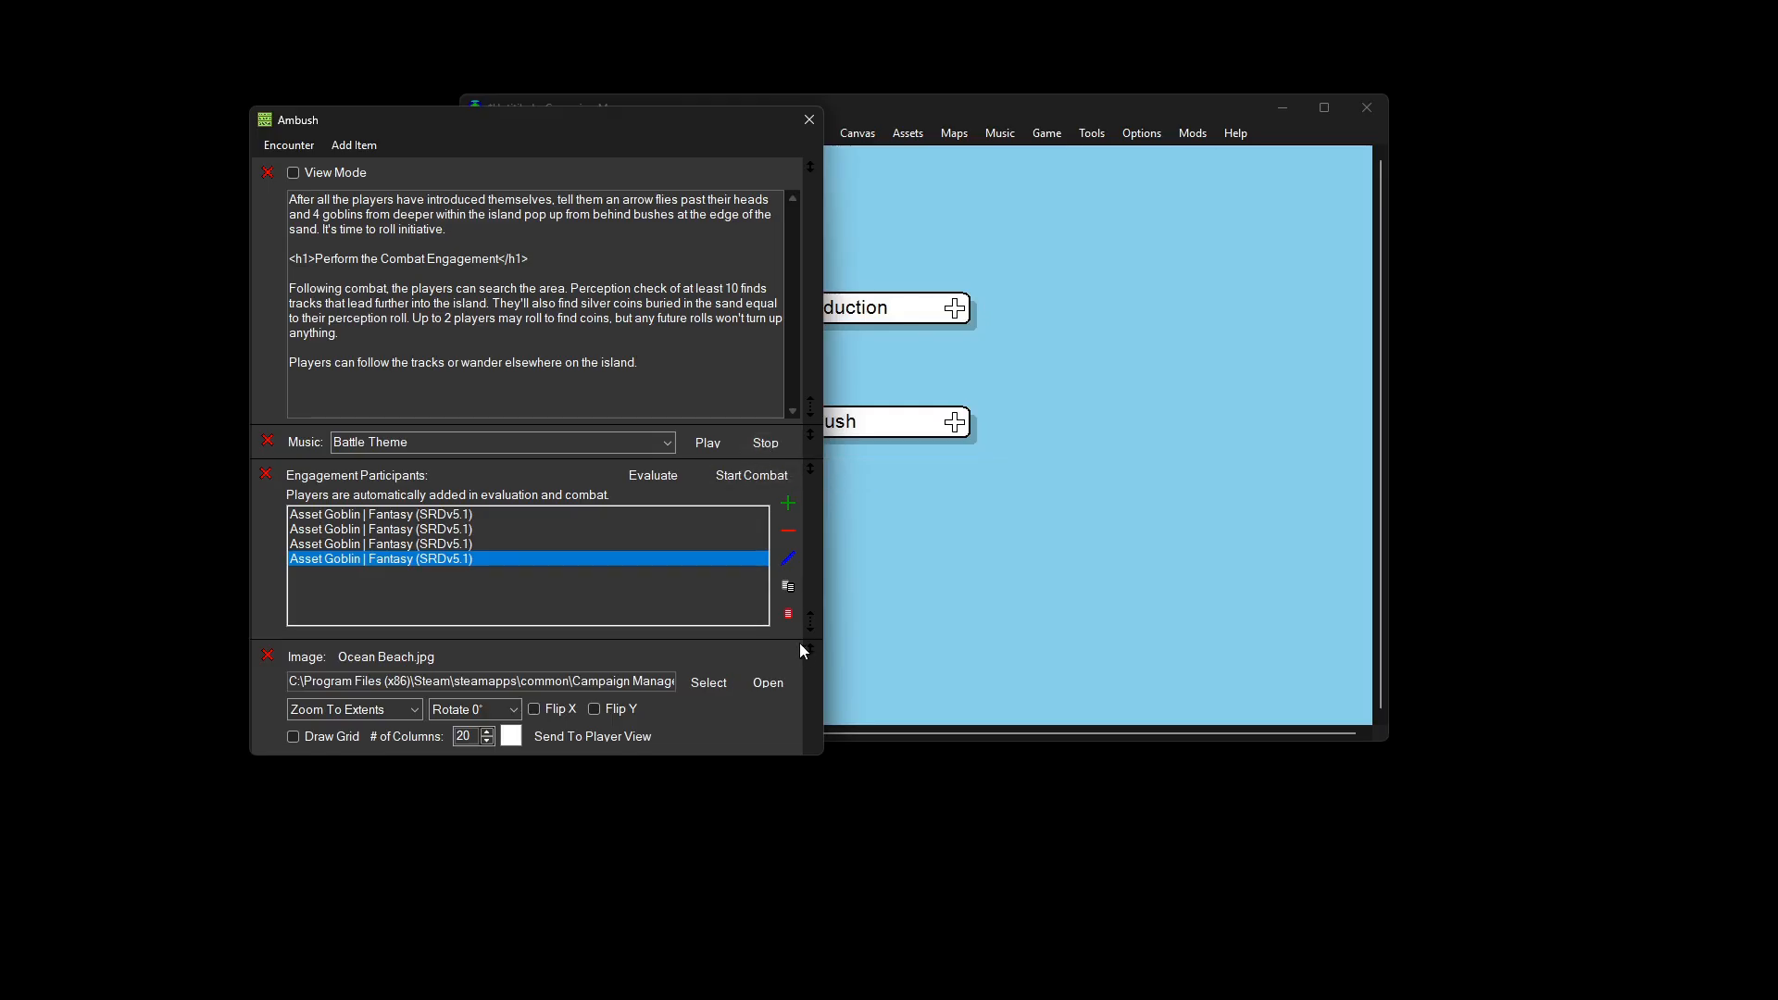
Step: Launch the Map Editor, move the Ambush window aside, and select Ambush on the canvas
{"action": "left_click", "coordinate": [965, 135]}
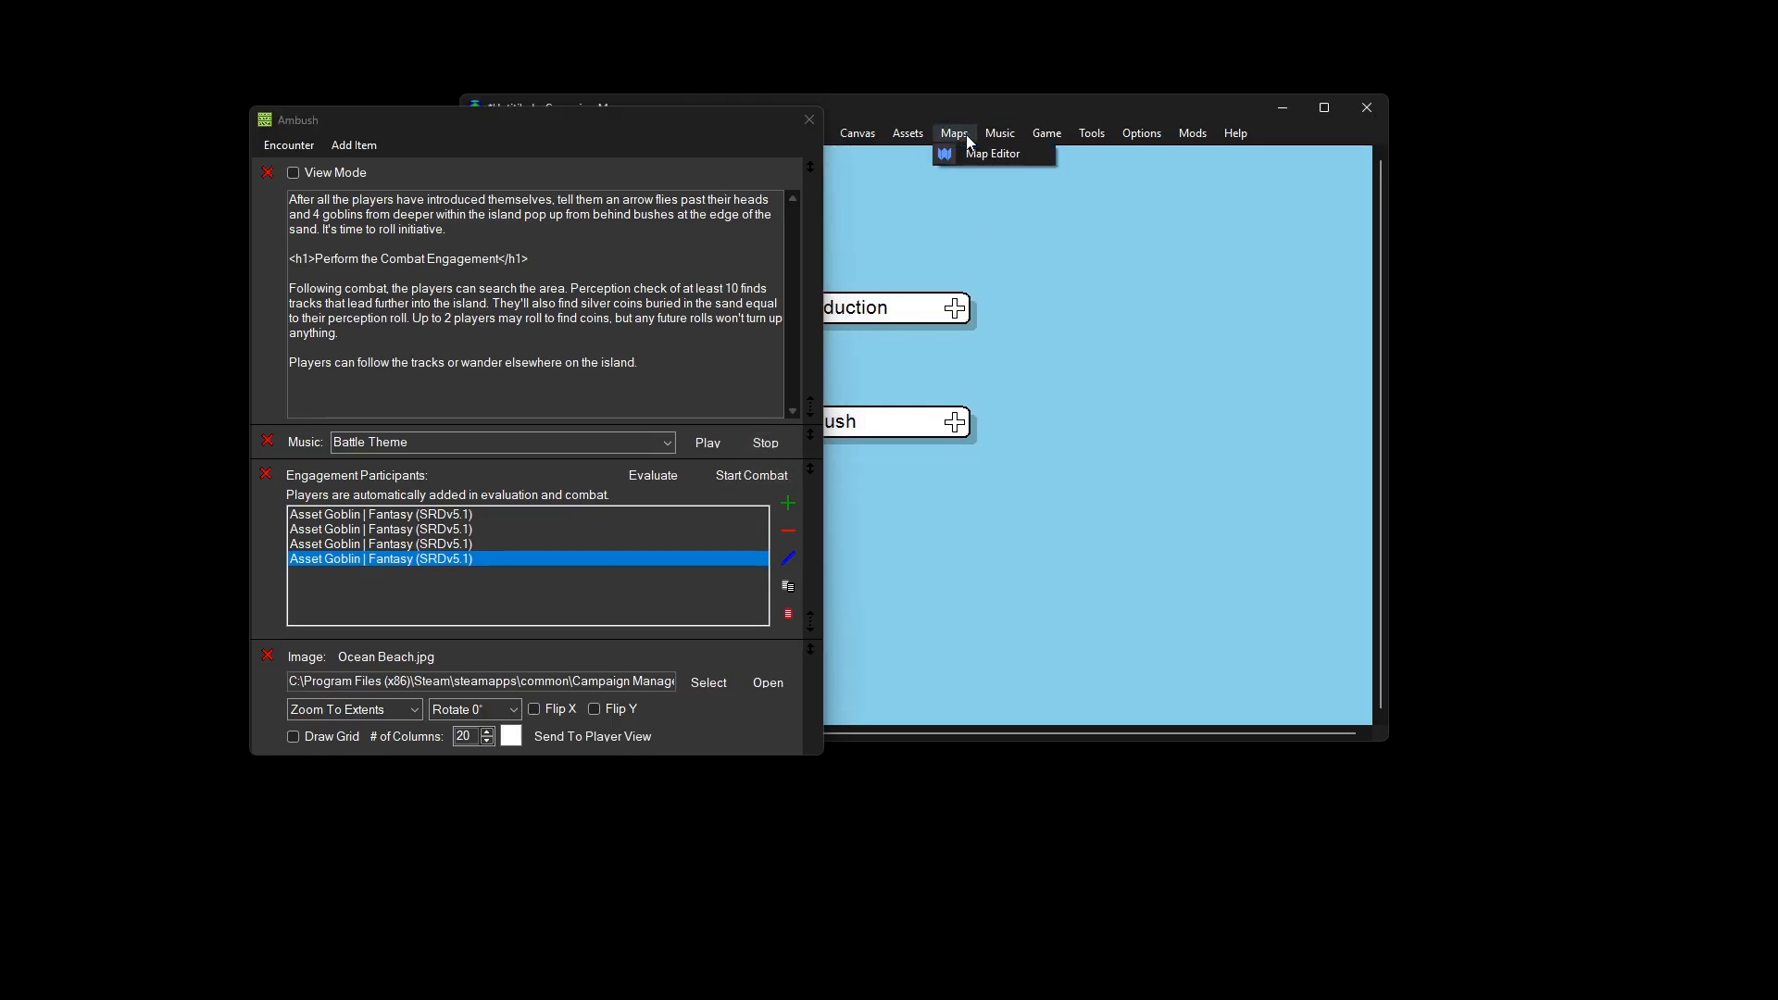
{"action": "left_click", "coordinate": [972, 155]}
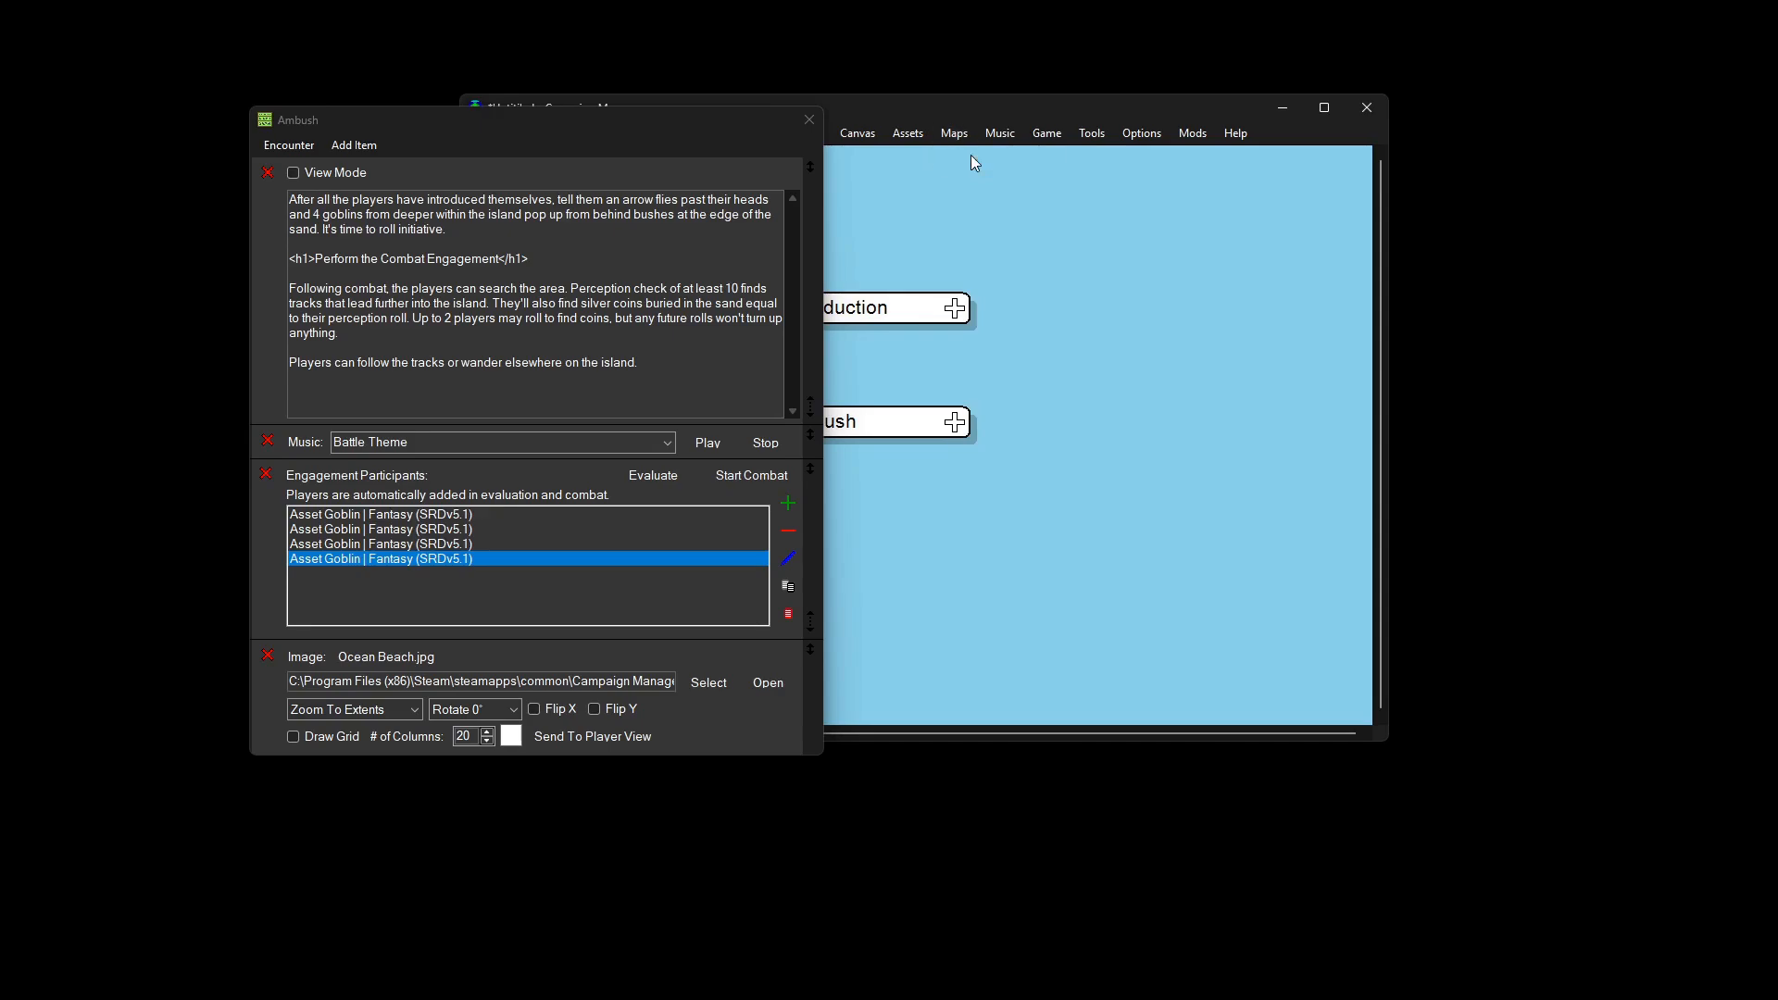
{"action": "mouse_move", "coordinate": [415, 119]}
{"action": "left_mouse_down"}
{"action": "mouse_move", "coordinate": [1504, 315]}
{"action": "mouse_move", "coordinate": [1485, 317]}
{"action": "left_mouse_up"}
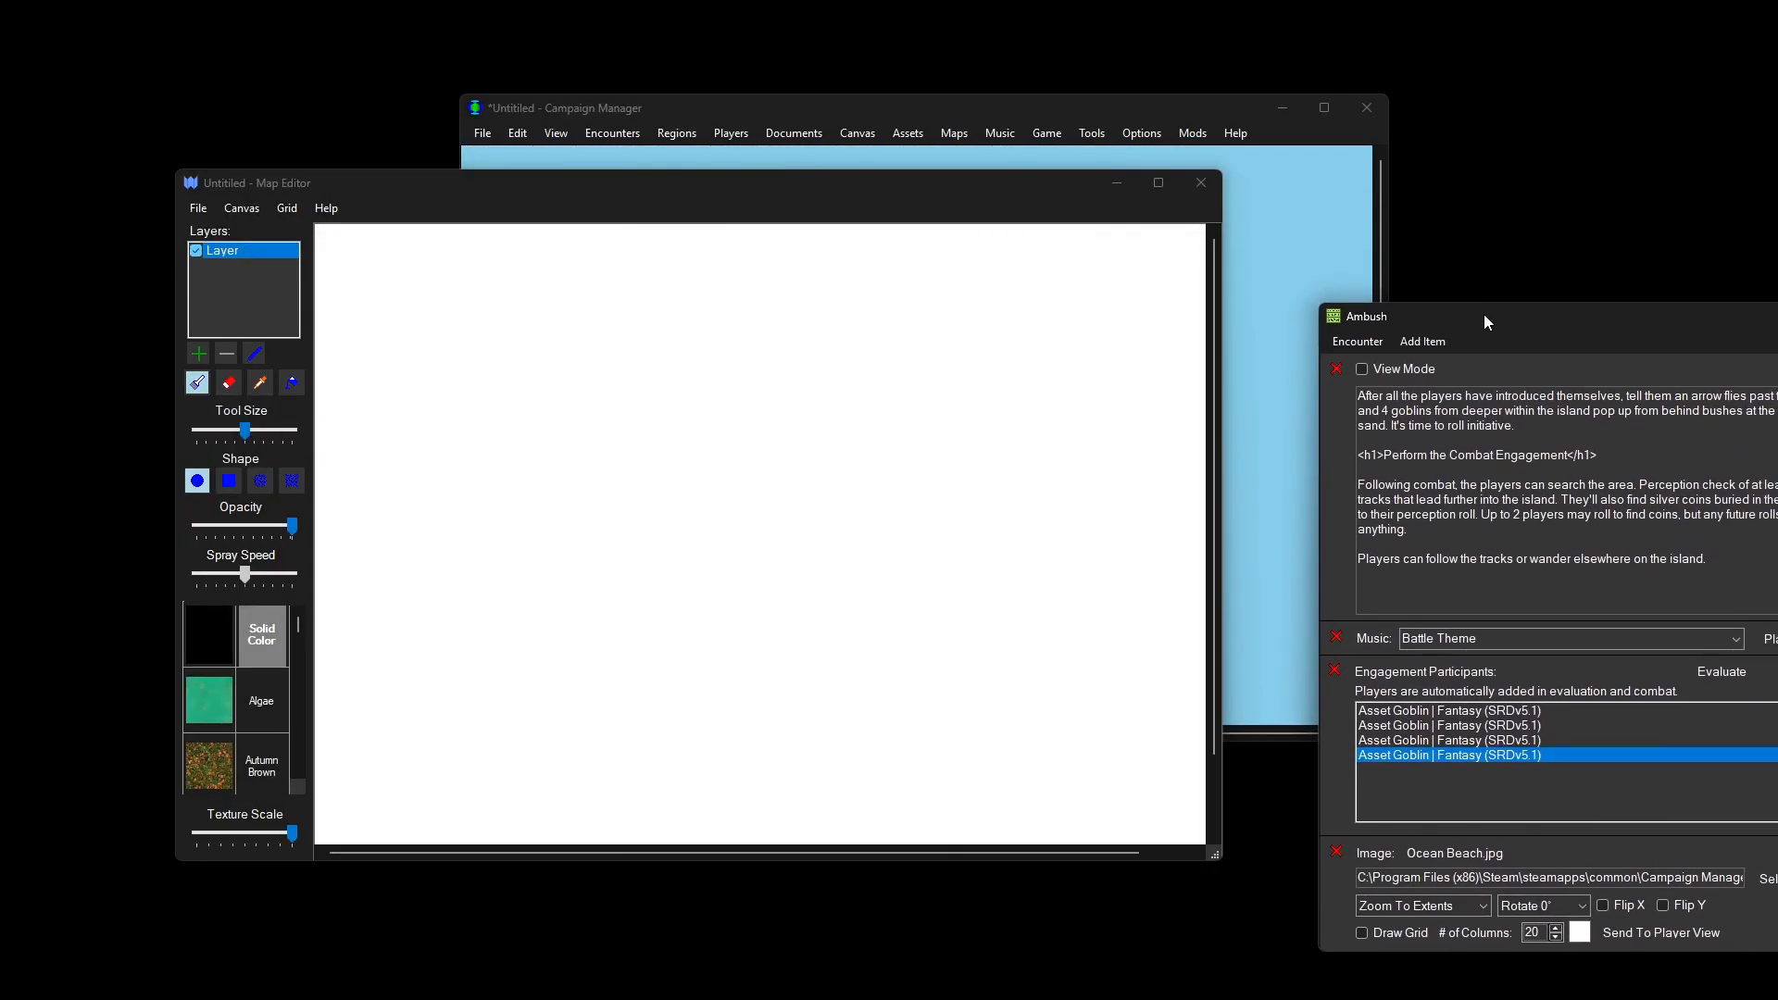
{"action": "left_click", "coordinate": [768, 455]}
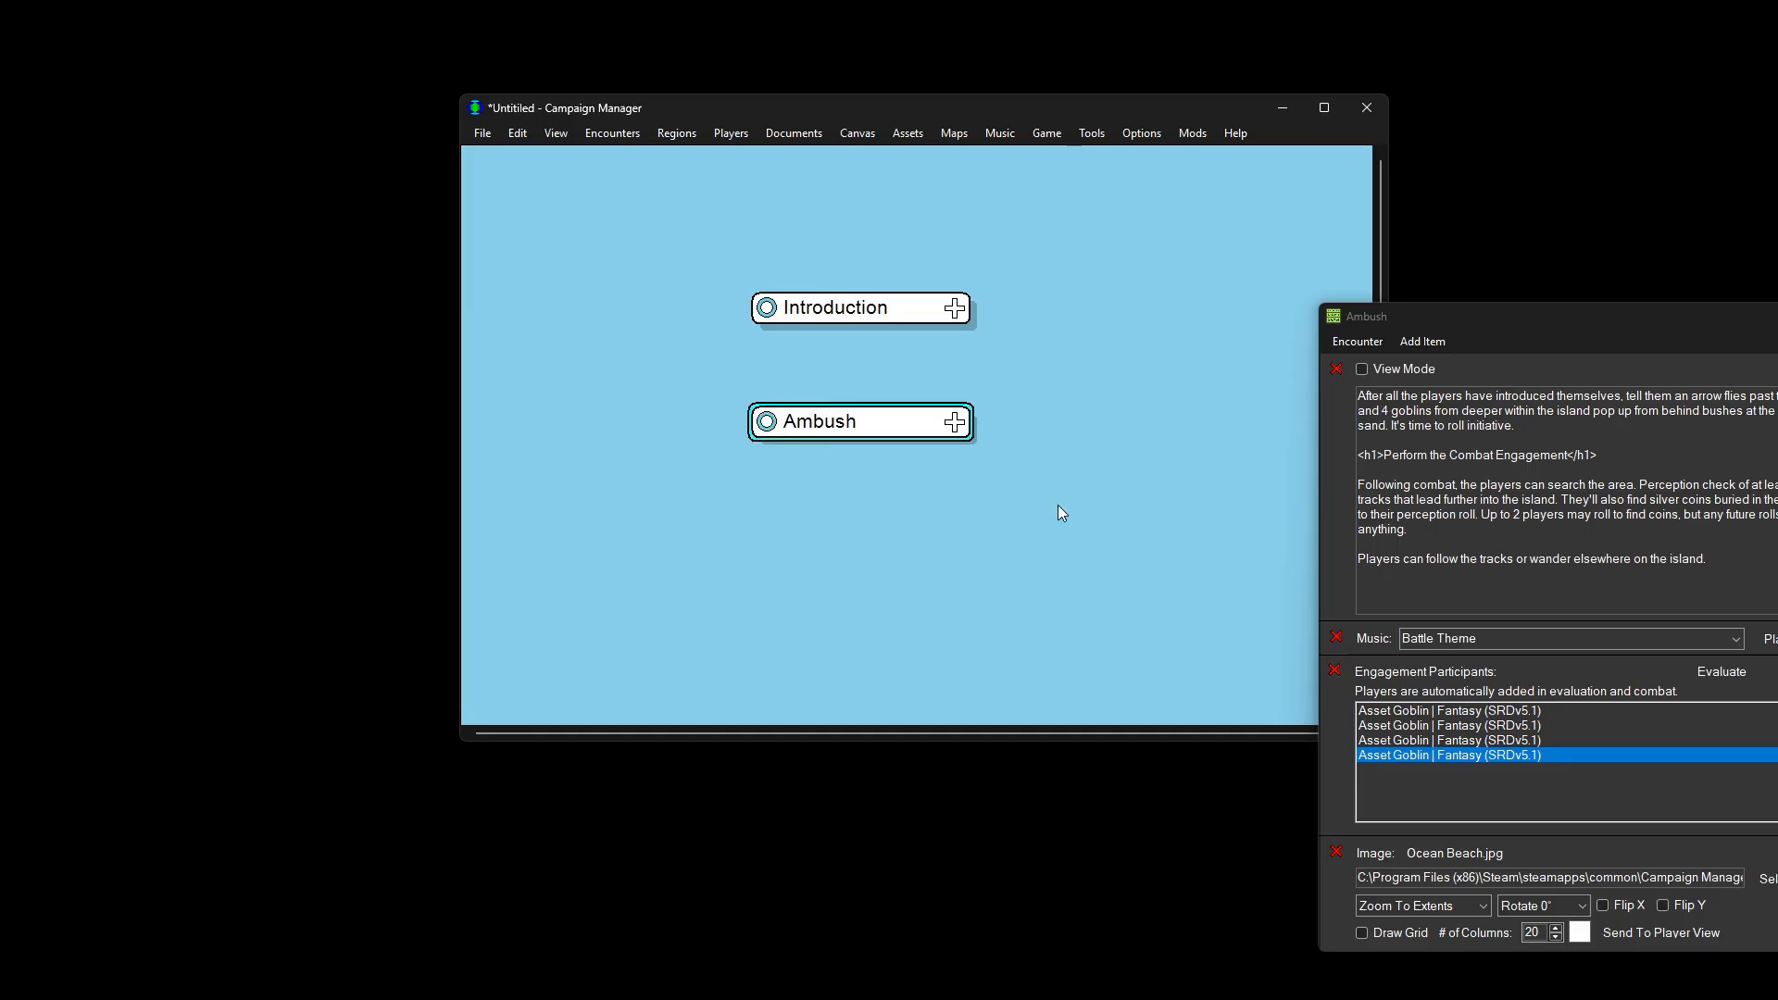
Step: Link the Introduction and Ambush encounters, then close the Ambush encounter window
{"action": "left_click", "coordinate": [903, 311], "text": "ctrl"}
{"action": "right_click", "coordinate": [903, 311]}
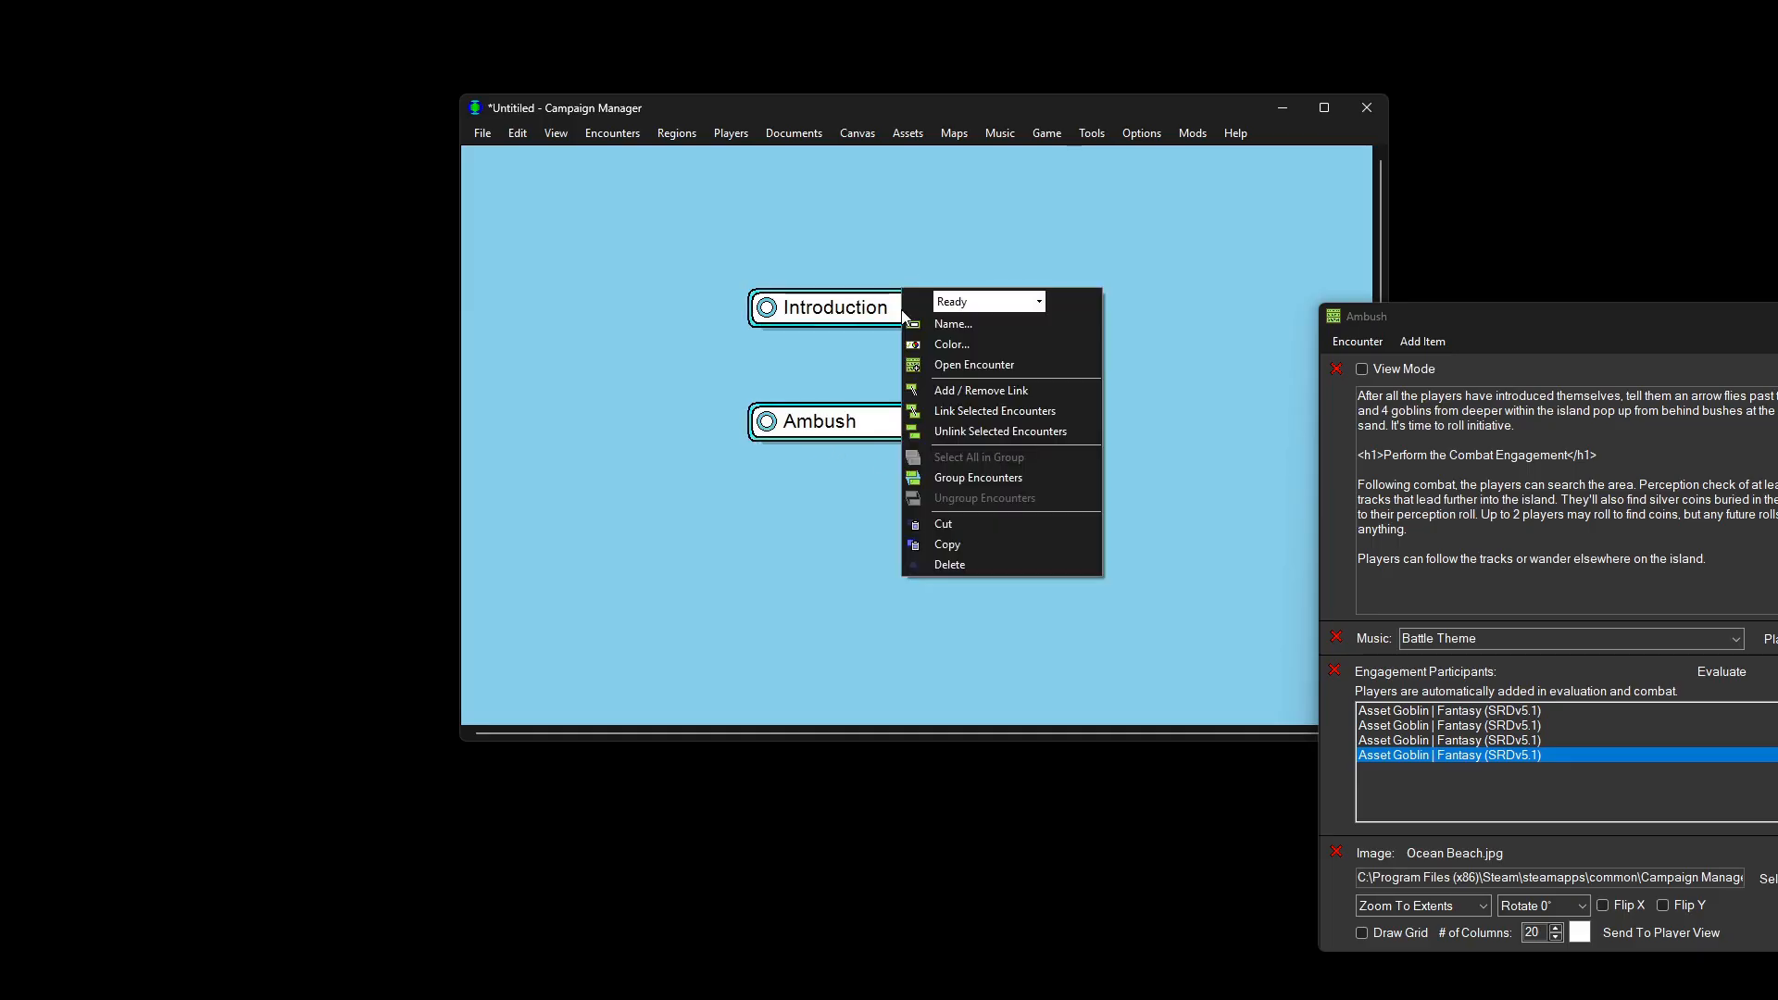
{"action": "left_click", "coordinate": [978, 412]}
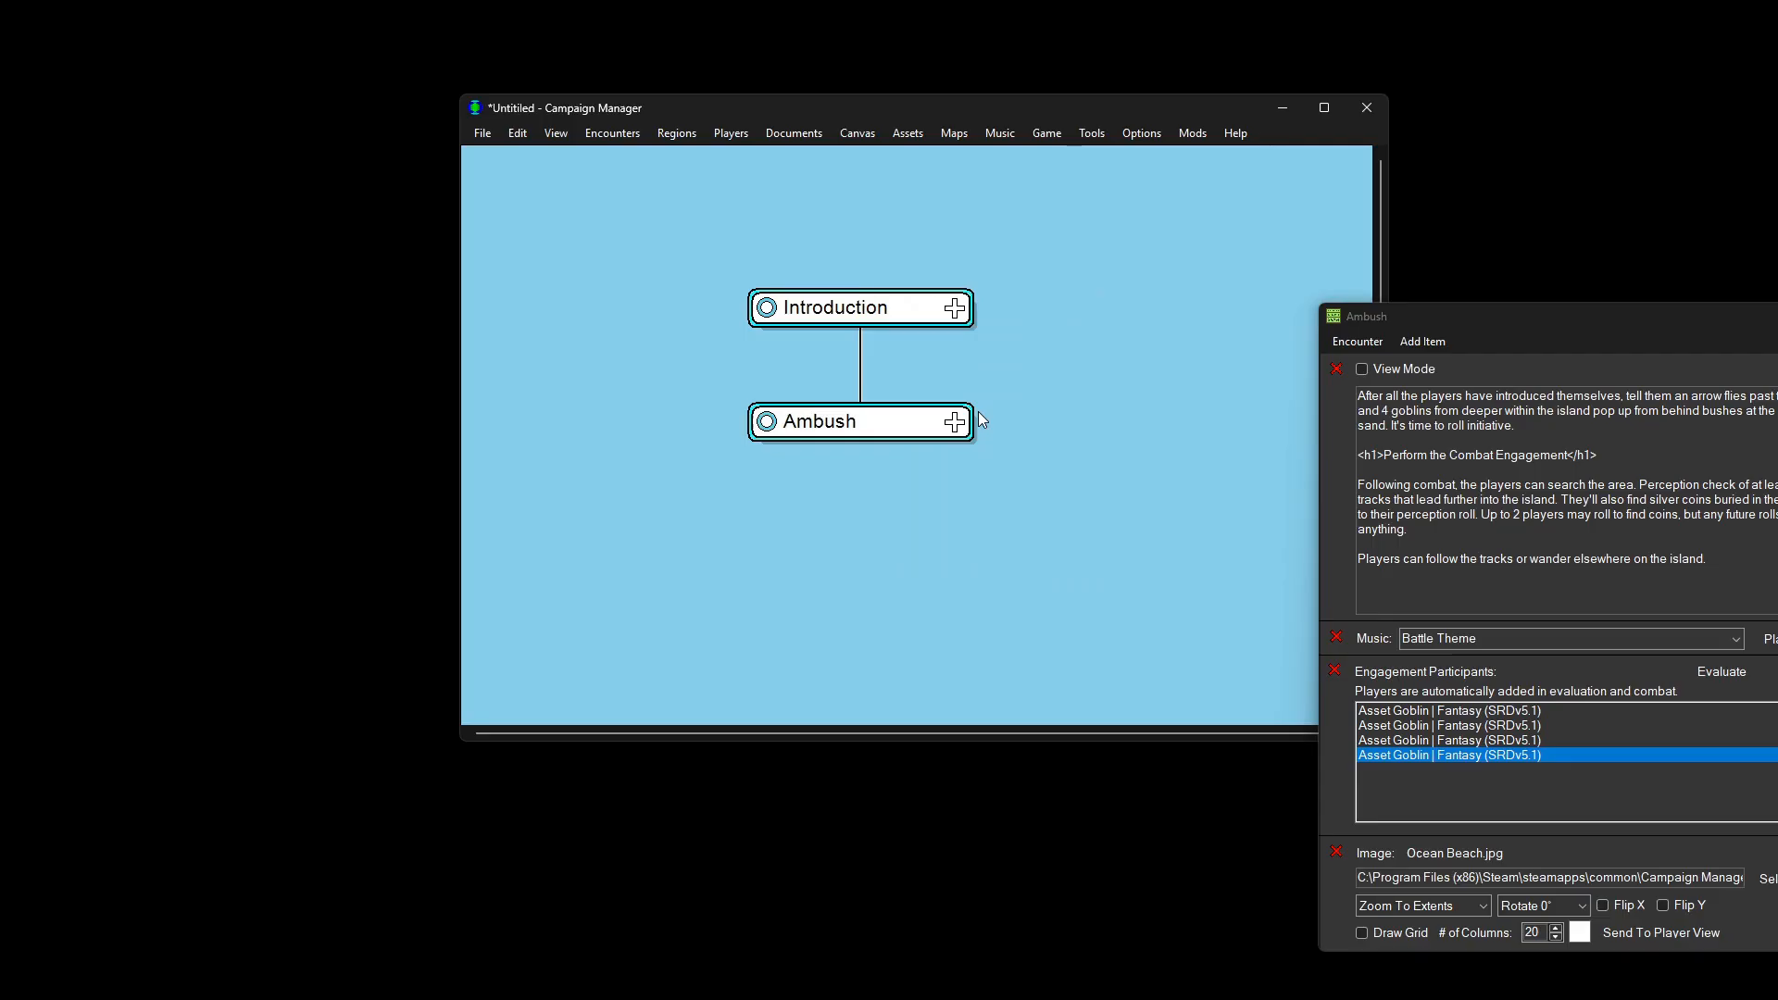
{"action": "key", "text": "alt+Tab"}
{"action": "double_click", "coordinate": [1337, 316]}
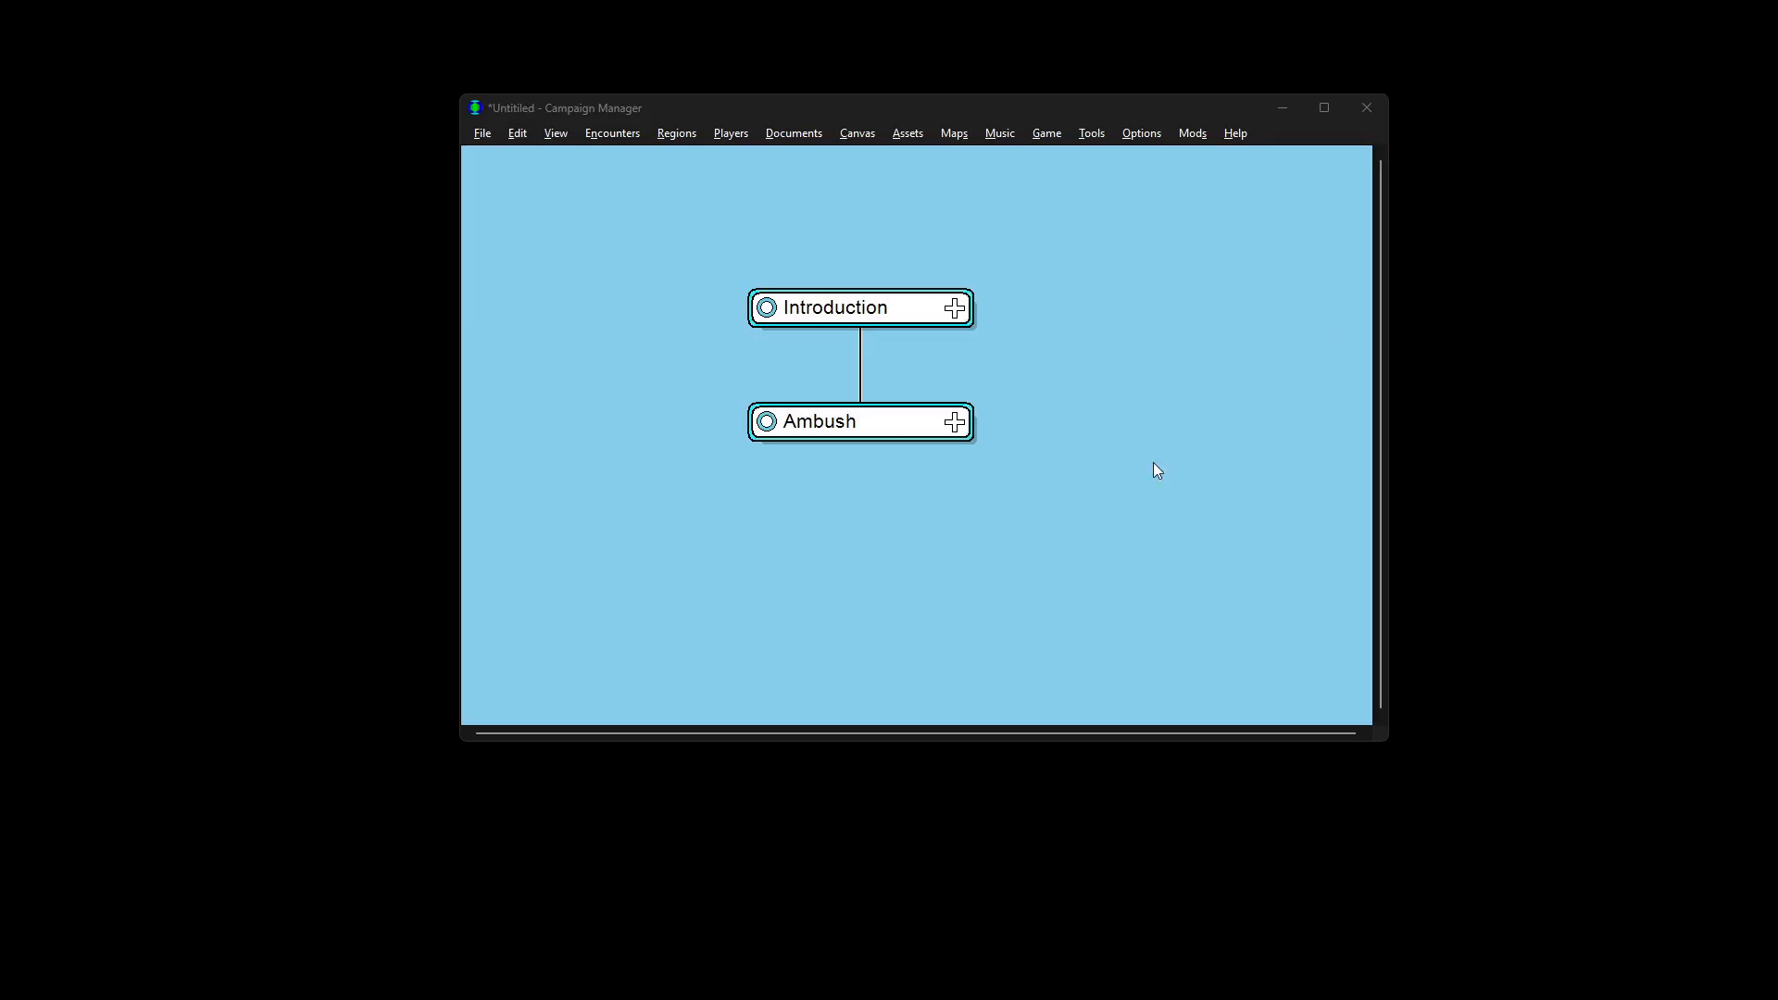
Step: Add two new encounters named Goblin Camp and Beach Cave to the map
{"action": "right_click", "coordinate": [820, 528]}
{"action": "left_click", "coordinate": [866, 538]}
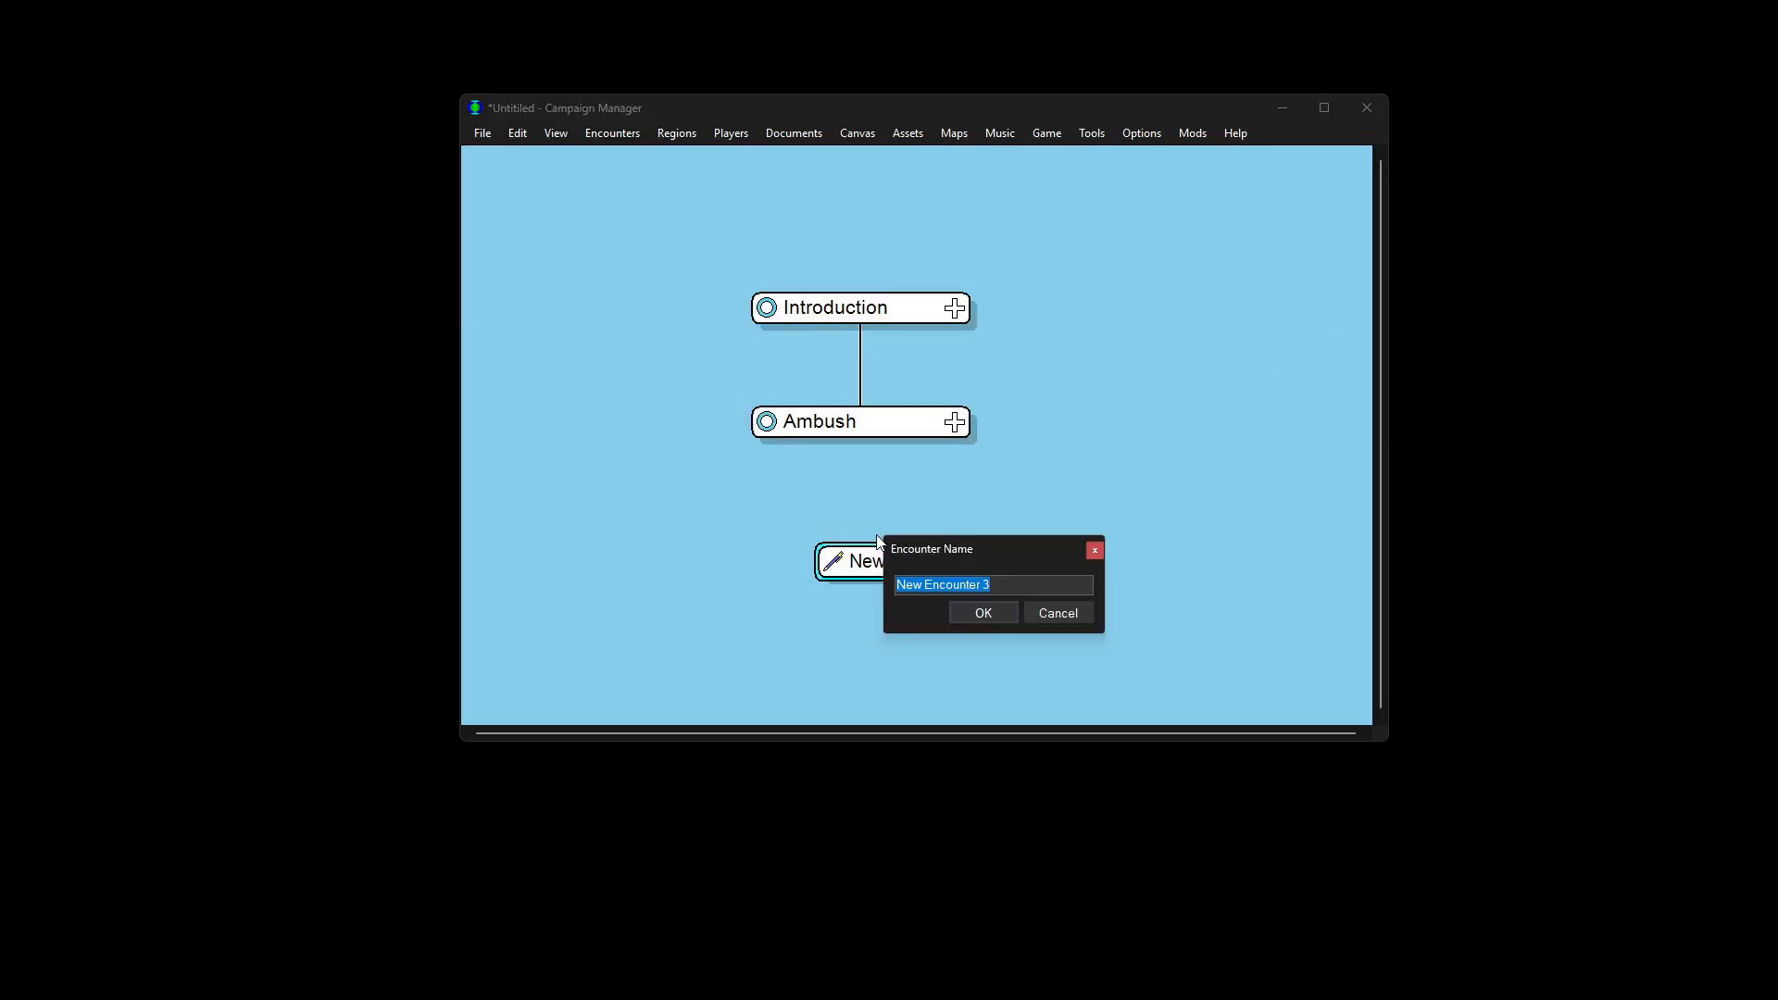
{"action": "type", "text": "Goblin Camp"}
{"action": "key", "text": "Return"}
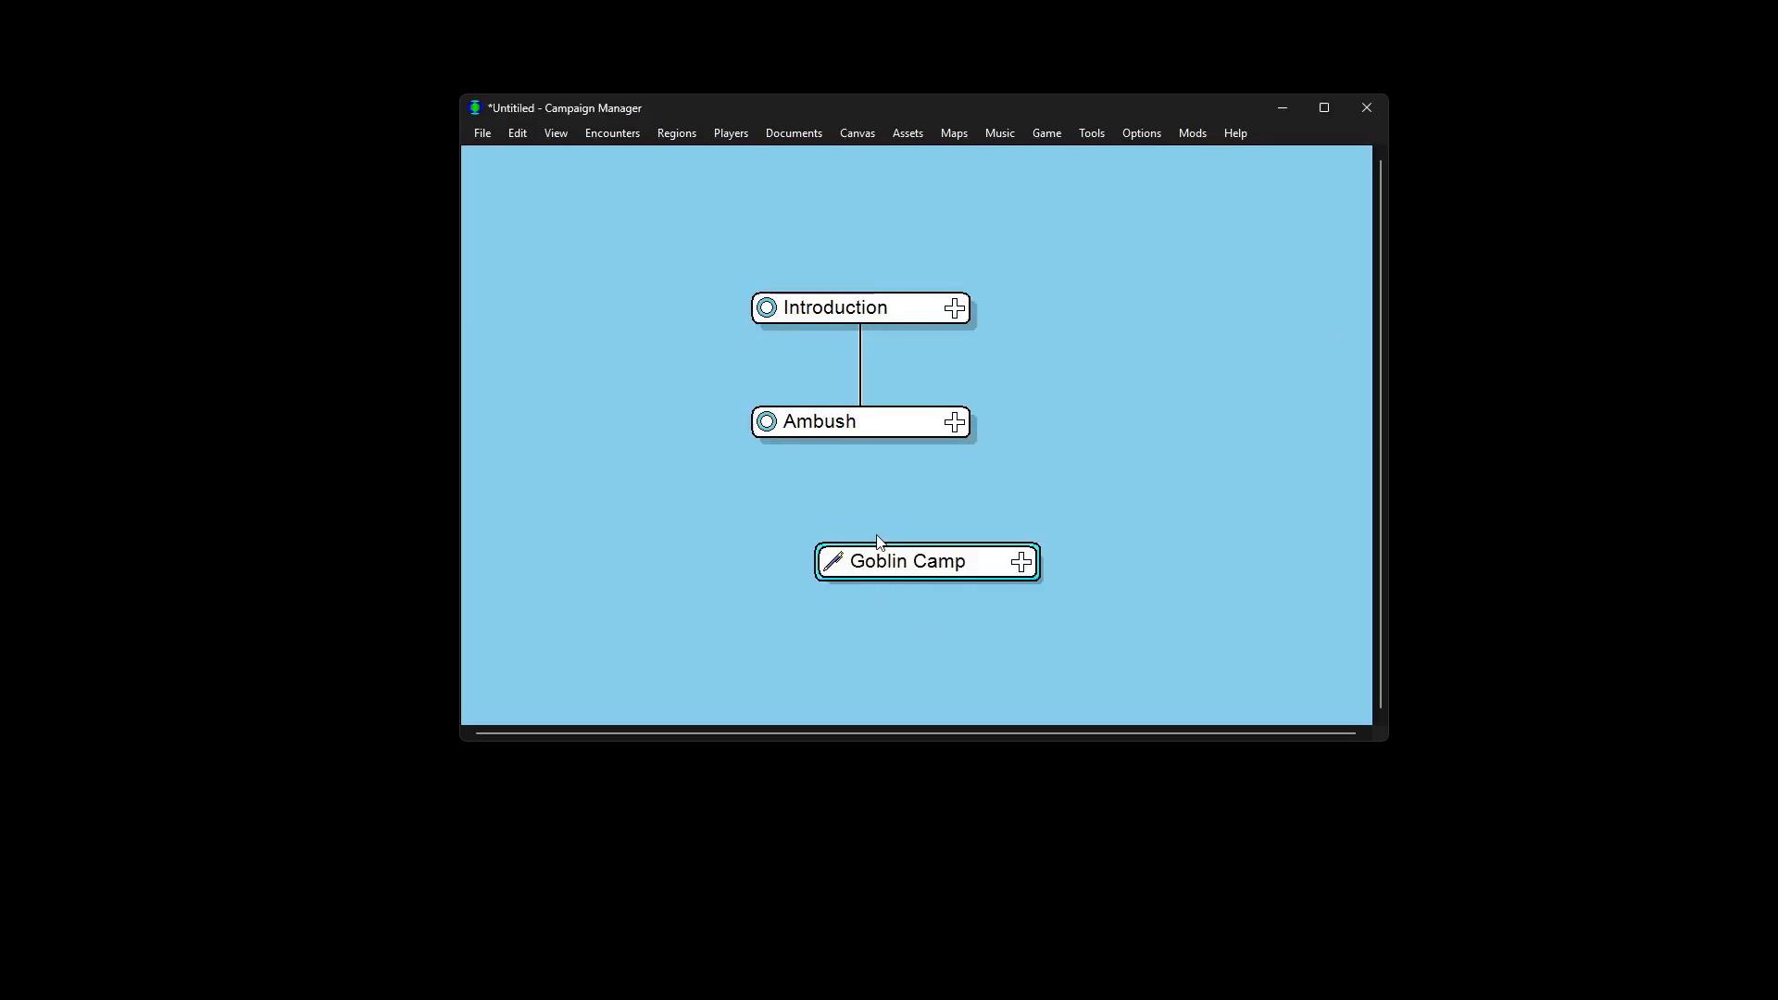
{"action": "left_click", "coordinate": [1139, 535]}
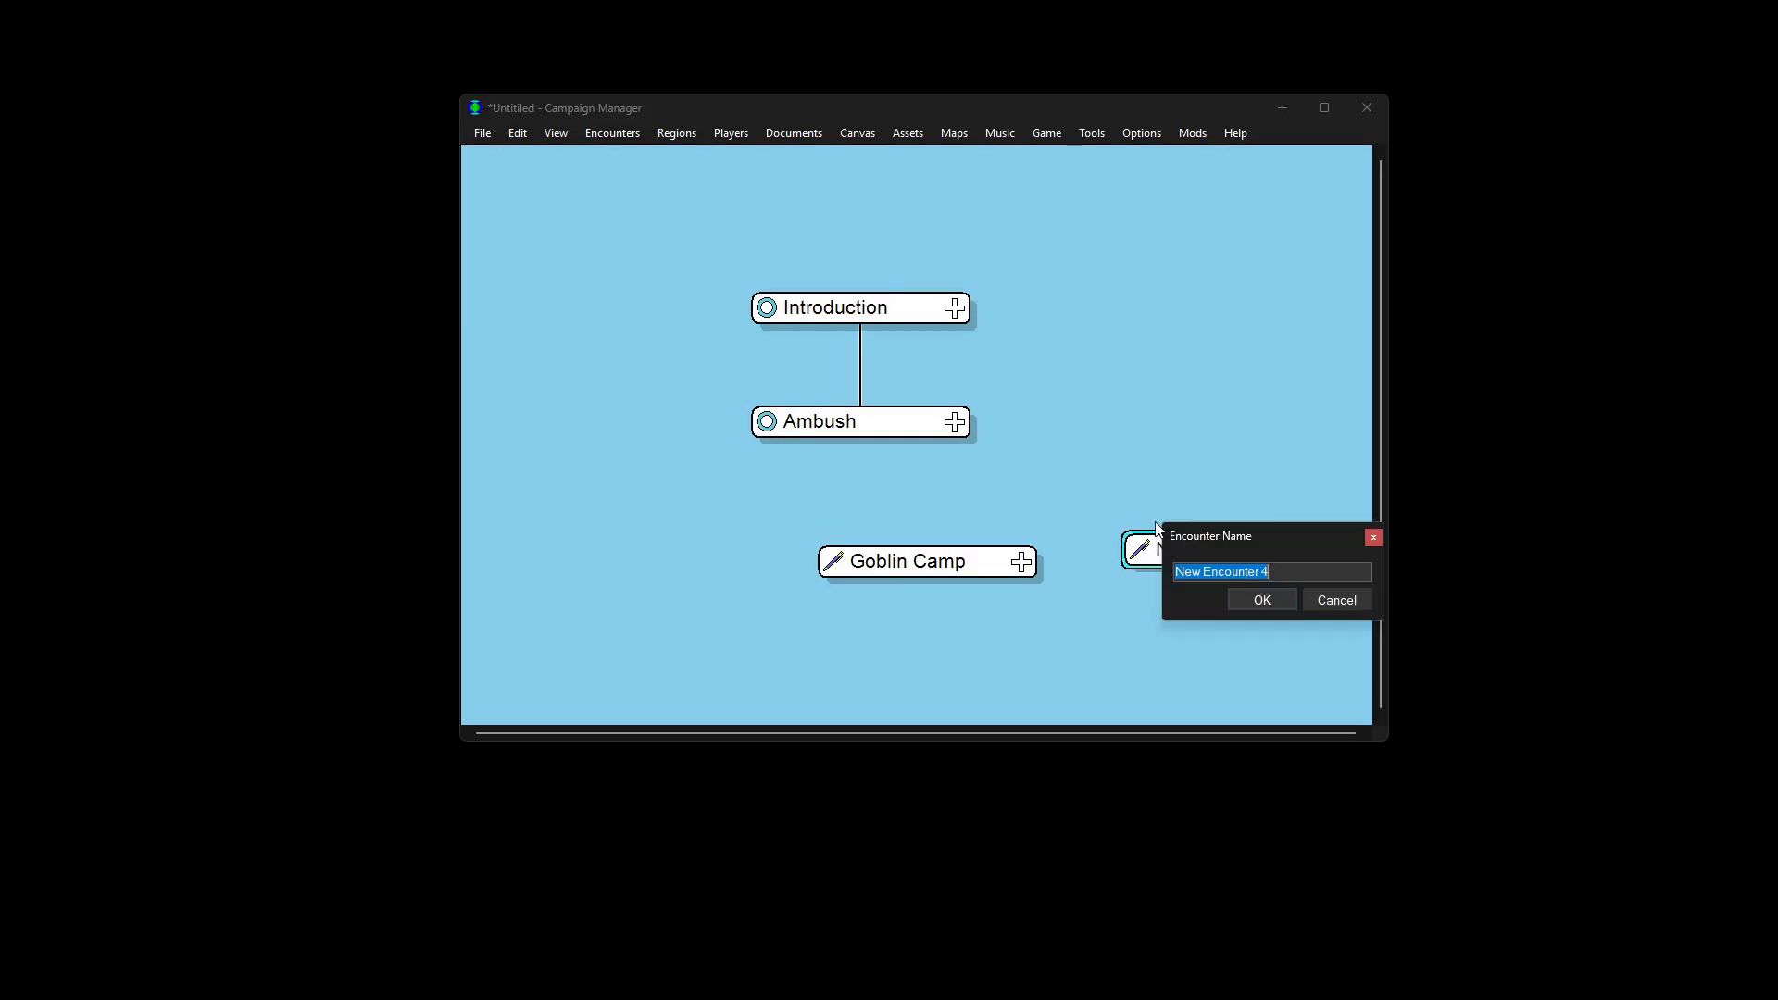
{"action": "type", "text": "Beach Cave"}
{"action": "key", "text": "Return"}
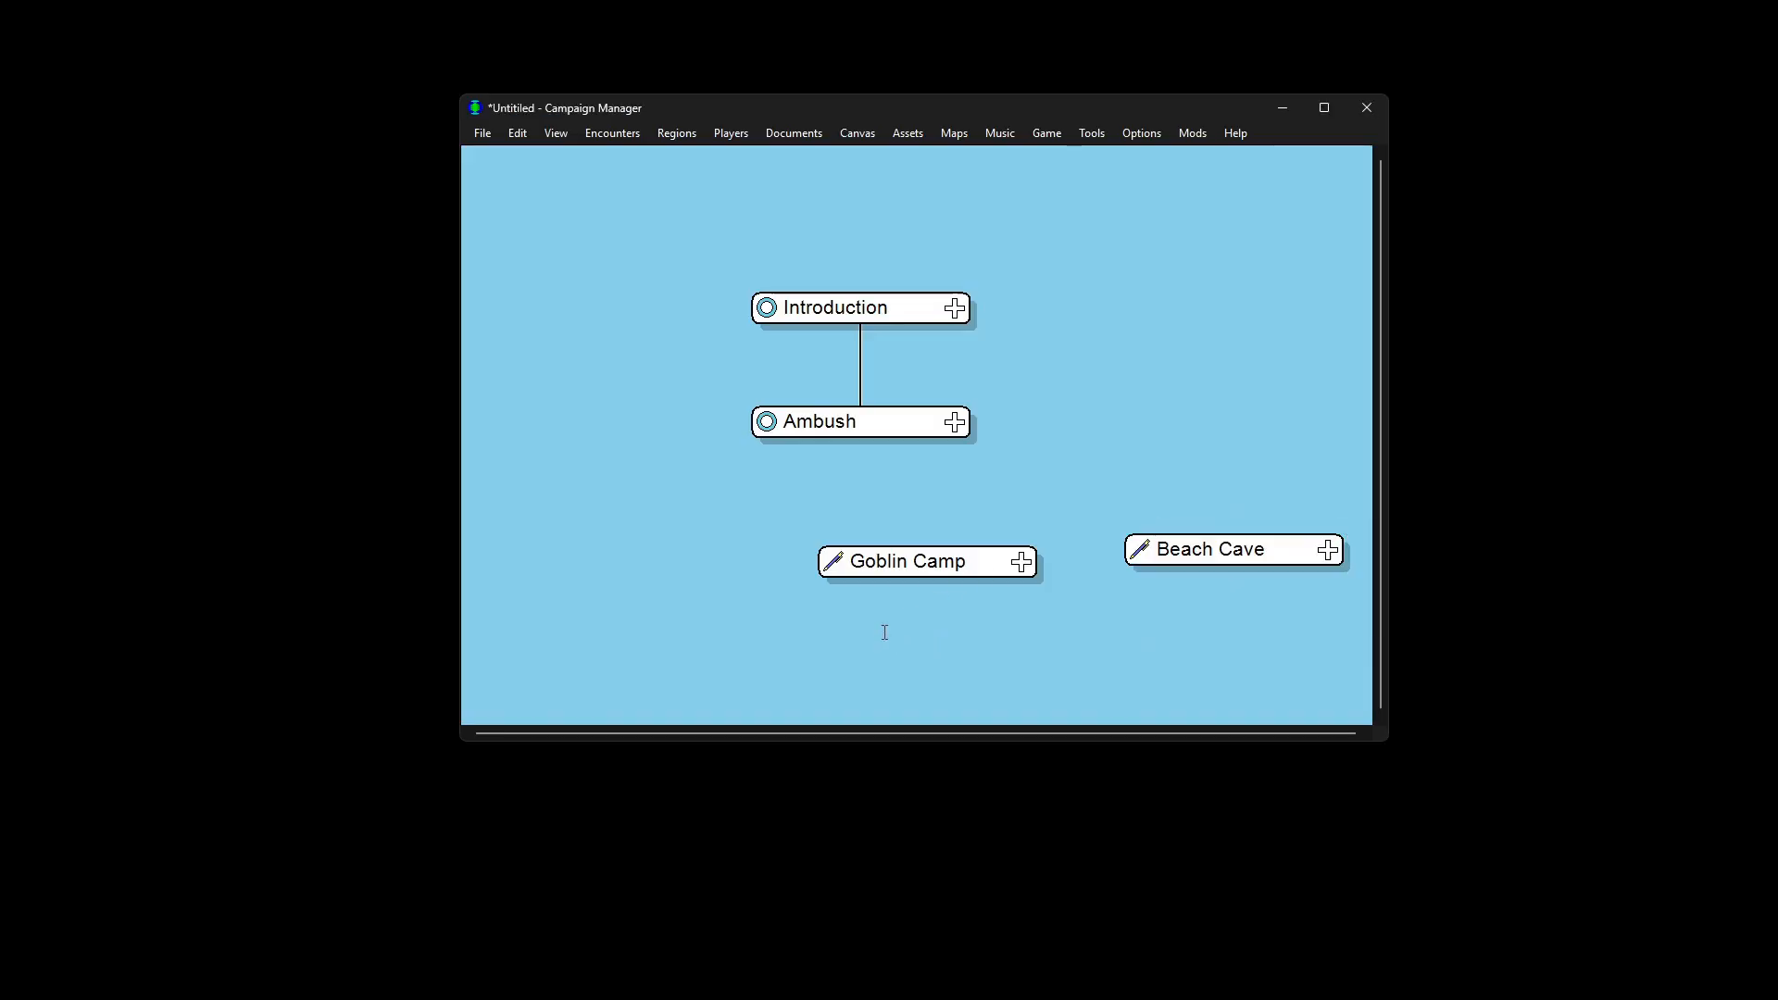
Step: Link Ambush to both Goblin Camp and Beach Cave
{"action": "left_click_drag", "start_coordinate": [880, 635], "coordinate": [815, 436]}
{"action": "right_click", "coordinate": [815, 435]}
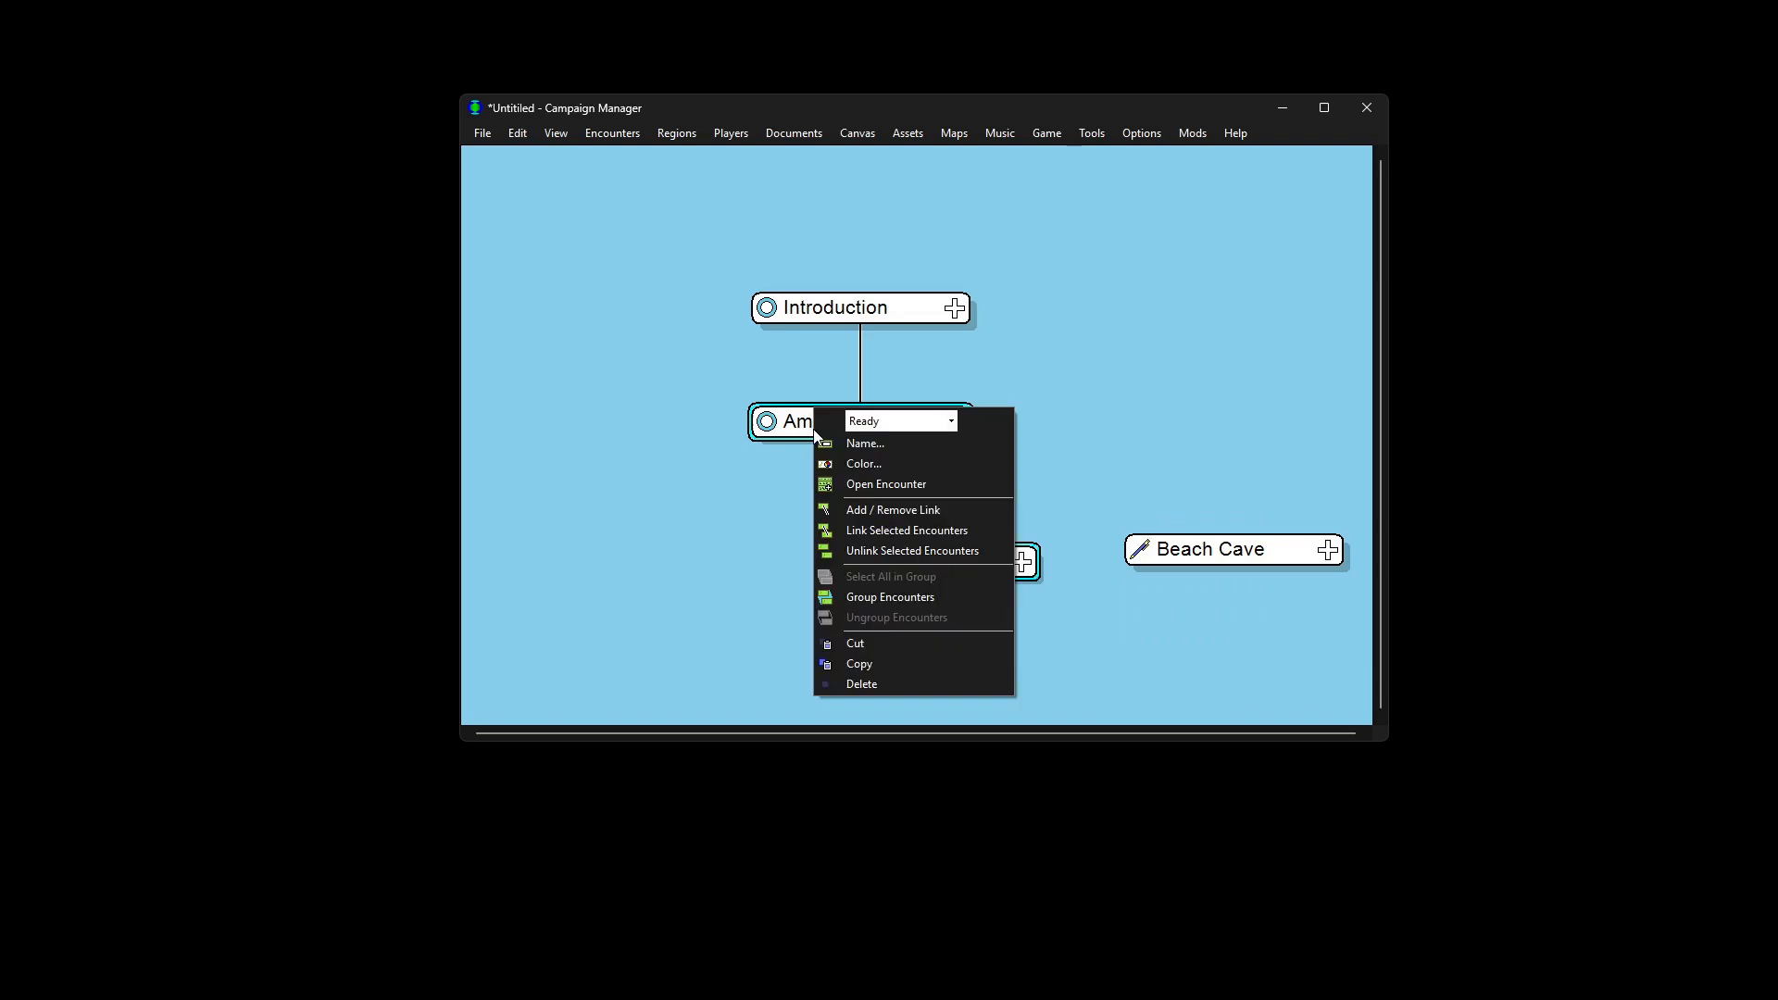
{"action": "left_click", "coordinate": [909, 531]}
{"action": "left_click", "coordinate": [963, 504]}
{"action": "left_click", "coordinate": [921, 413]}
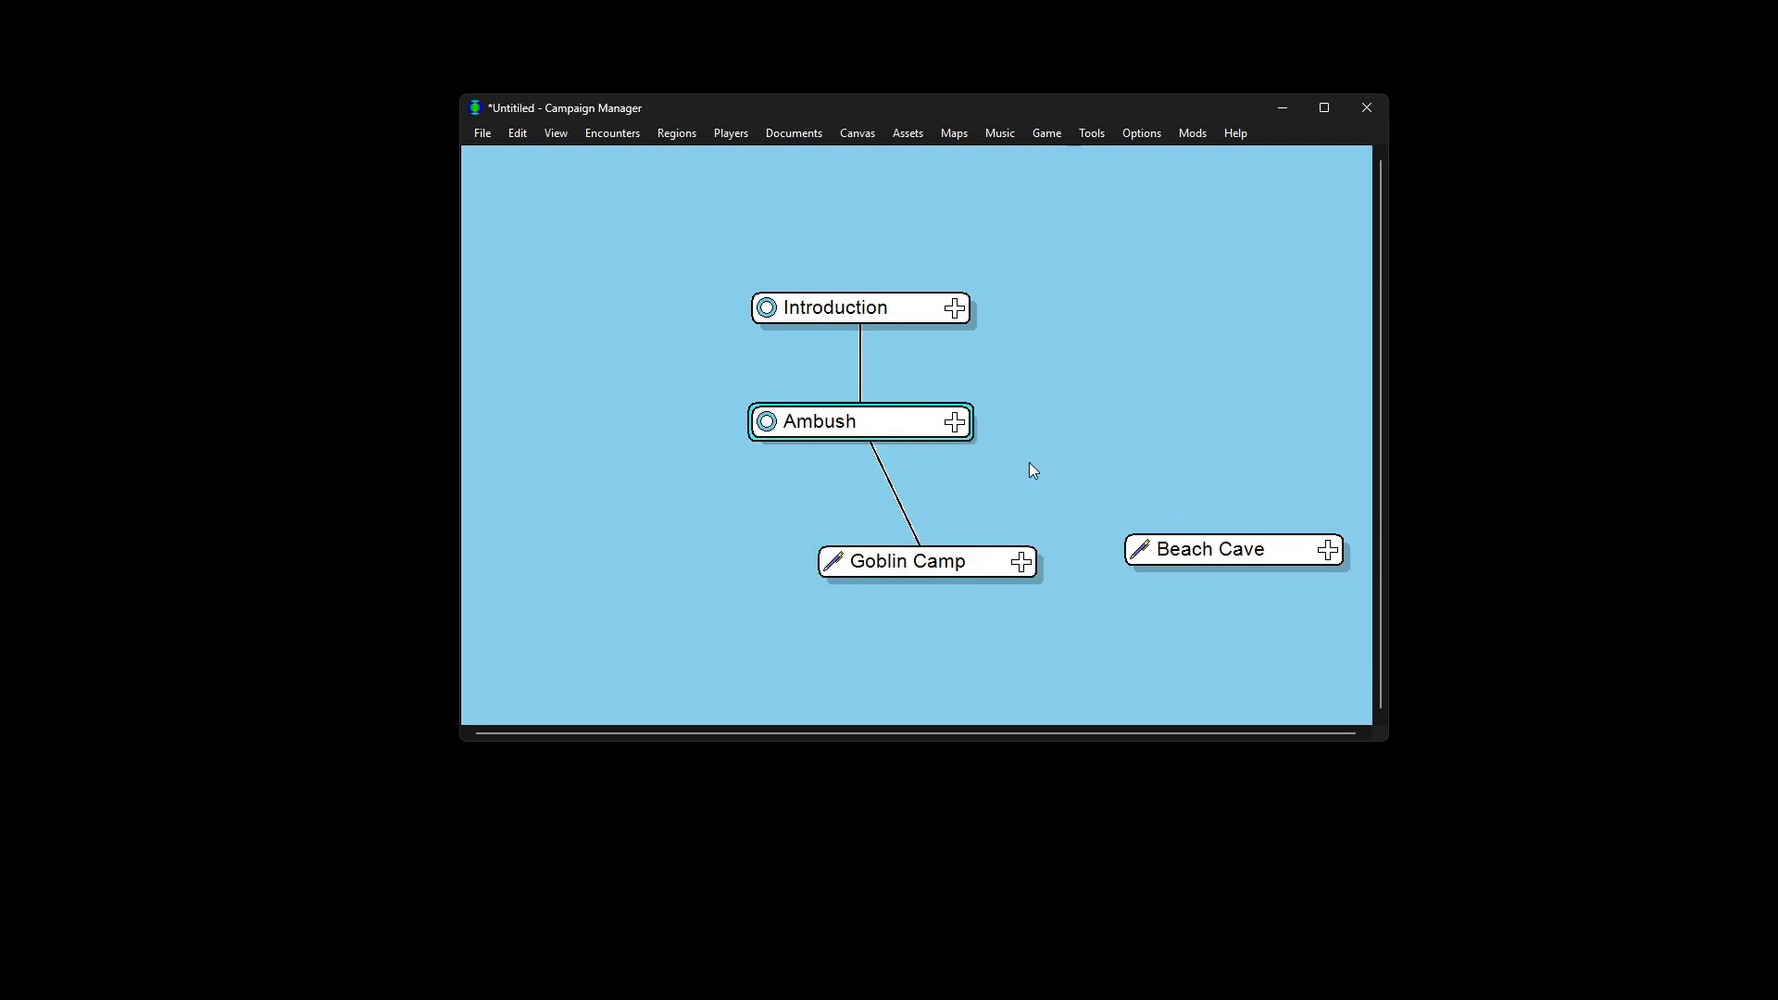
{"action": "left_click", "coordinate": [1252, 556], "text": "shift"}
{"action": "right_click", "coordinate": [1252, 555]}
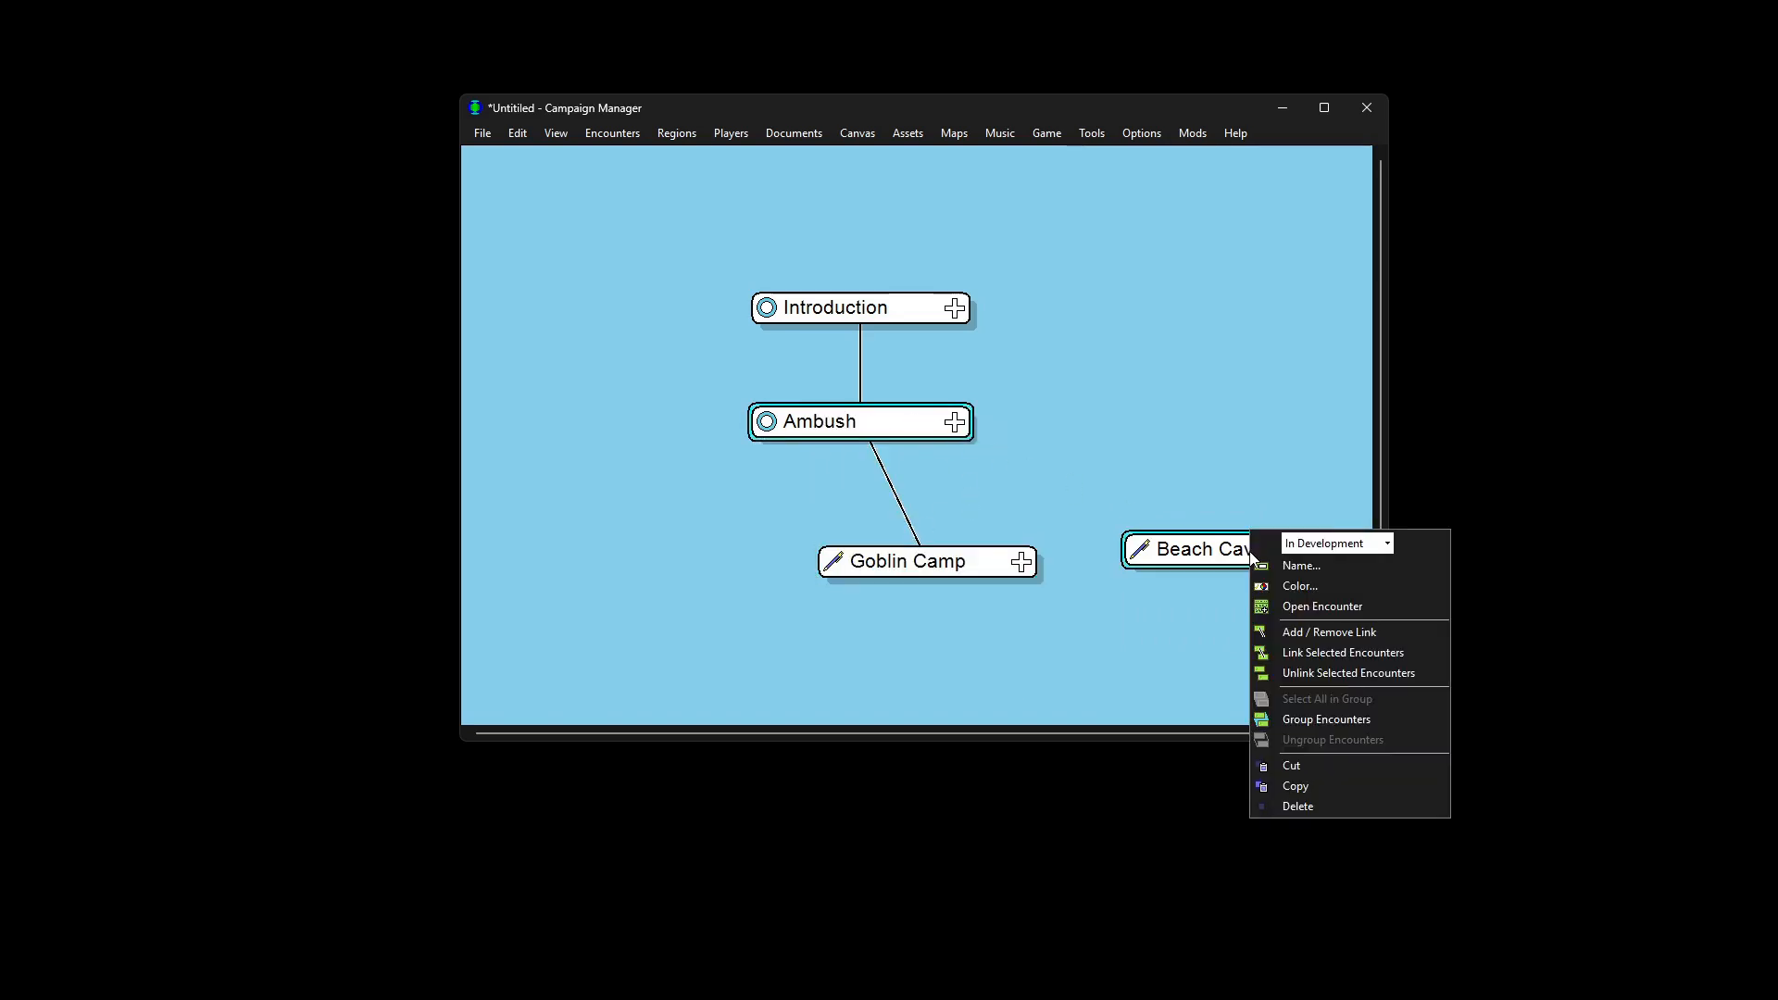
{"action": "left_click", "coordinate": [1286, 653]}
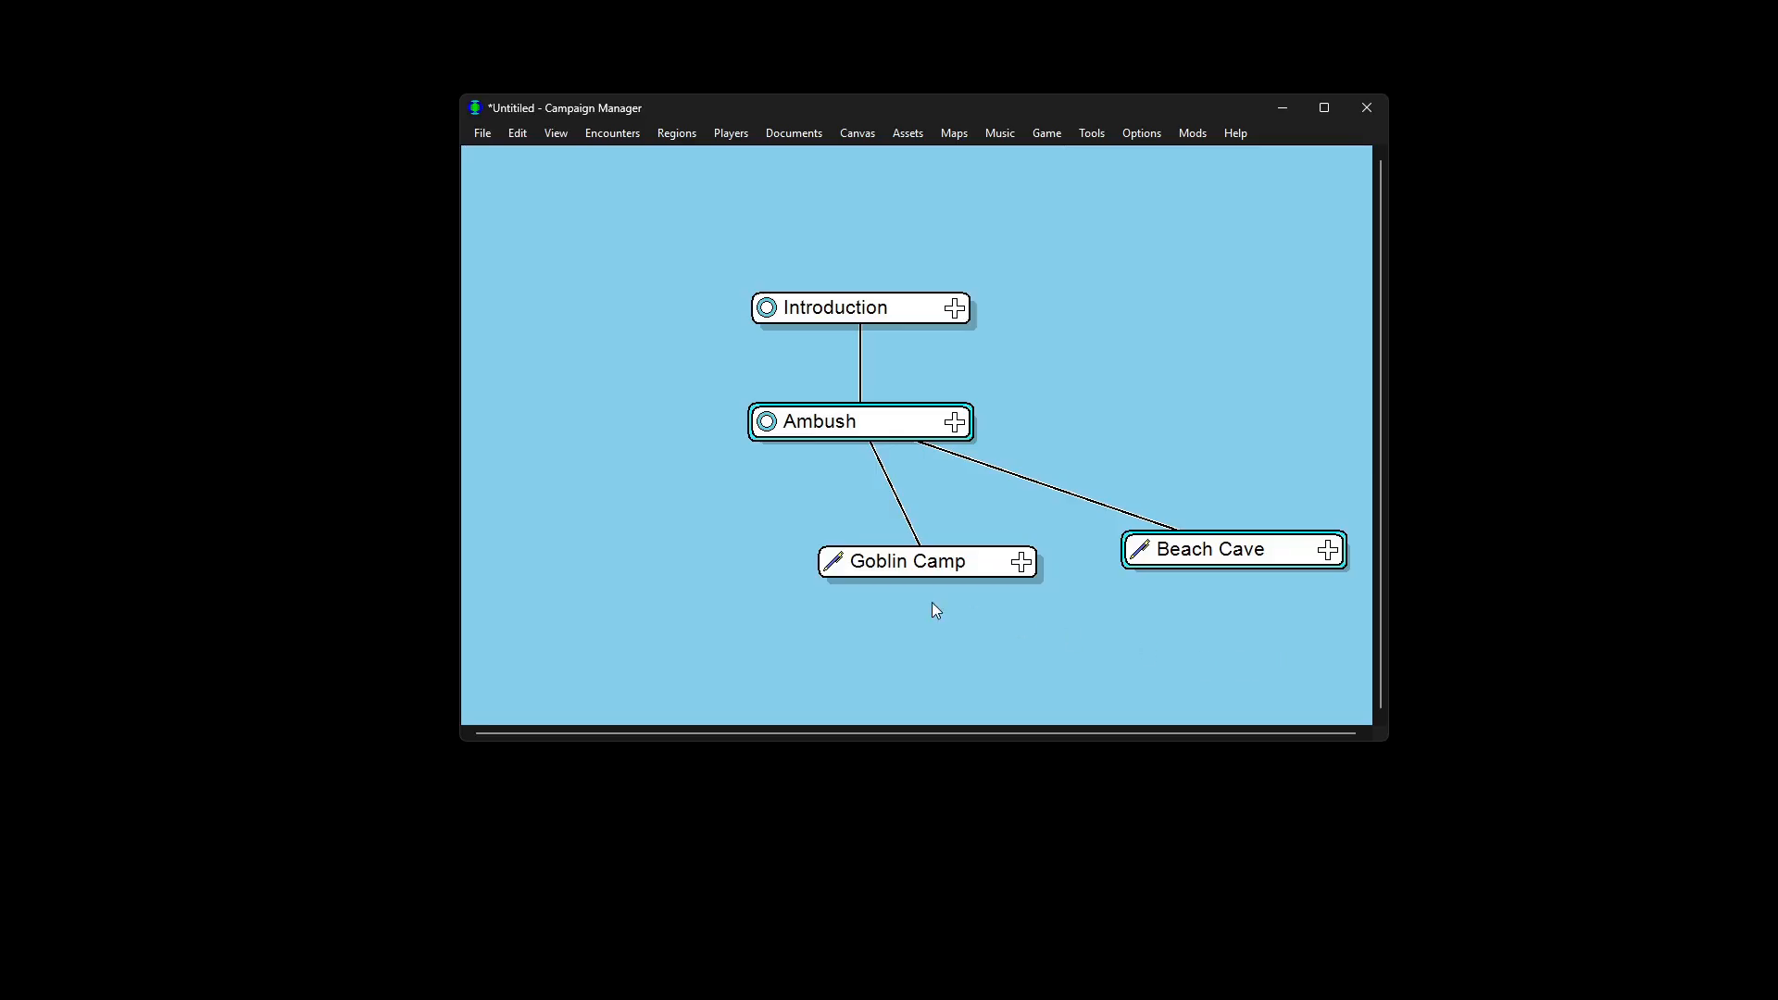
{"action": "right_click", "coordinate": [555, 525]}
Step: Add an enlarged region named Goblins around Goblin Camp and nudge Beach Cave nearby
{"action": "left_click", "coordinate": [575, 533]}
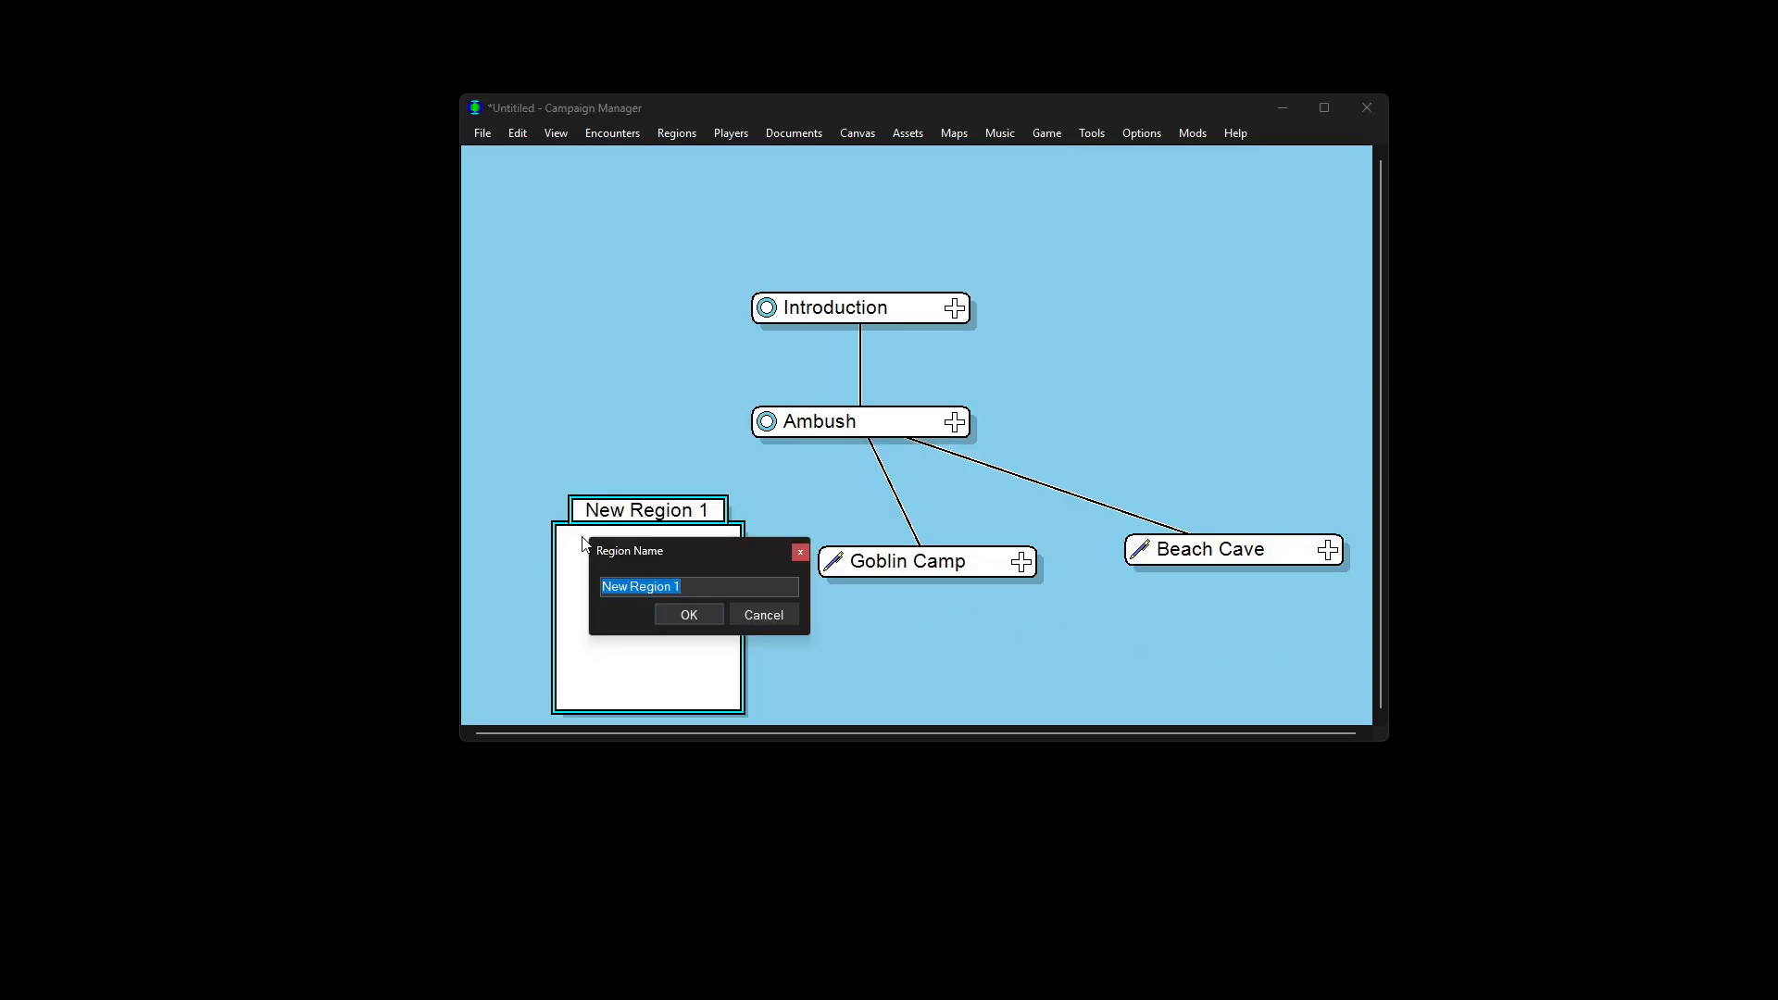
{"action": "type", "text": "Goblins"}
{"action": "key", "text": "Return"}
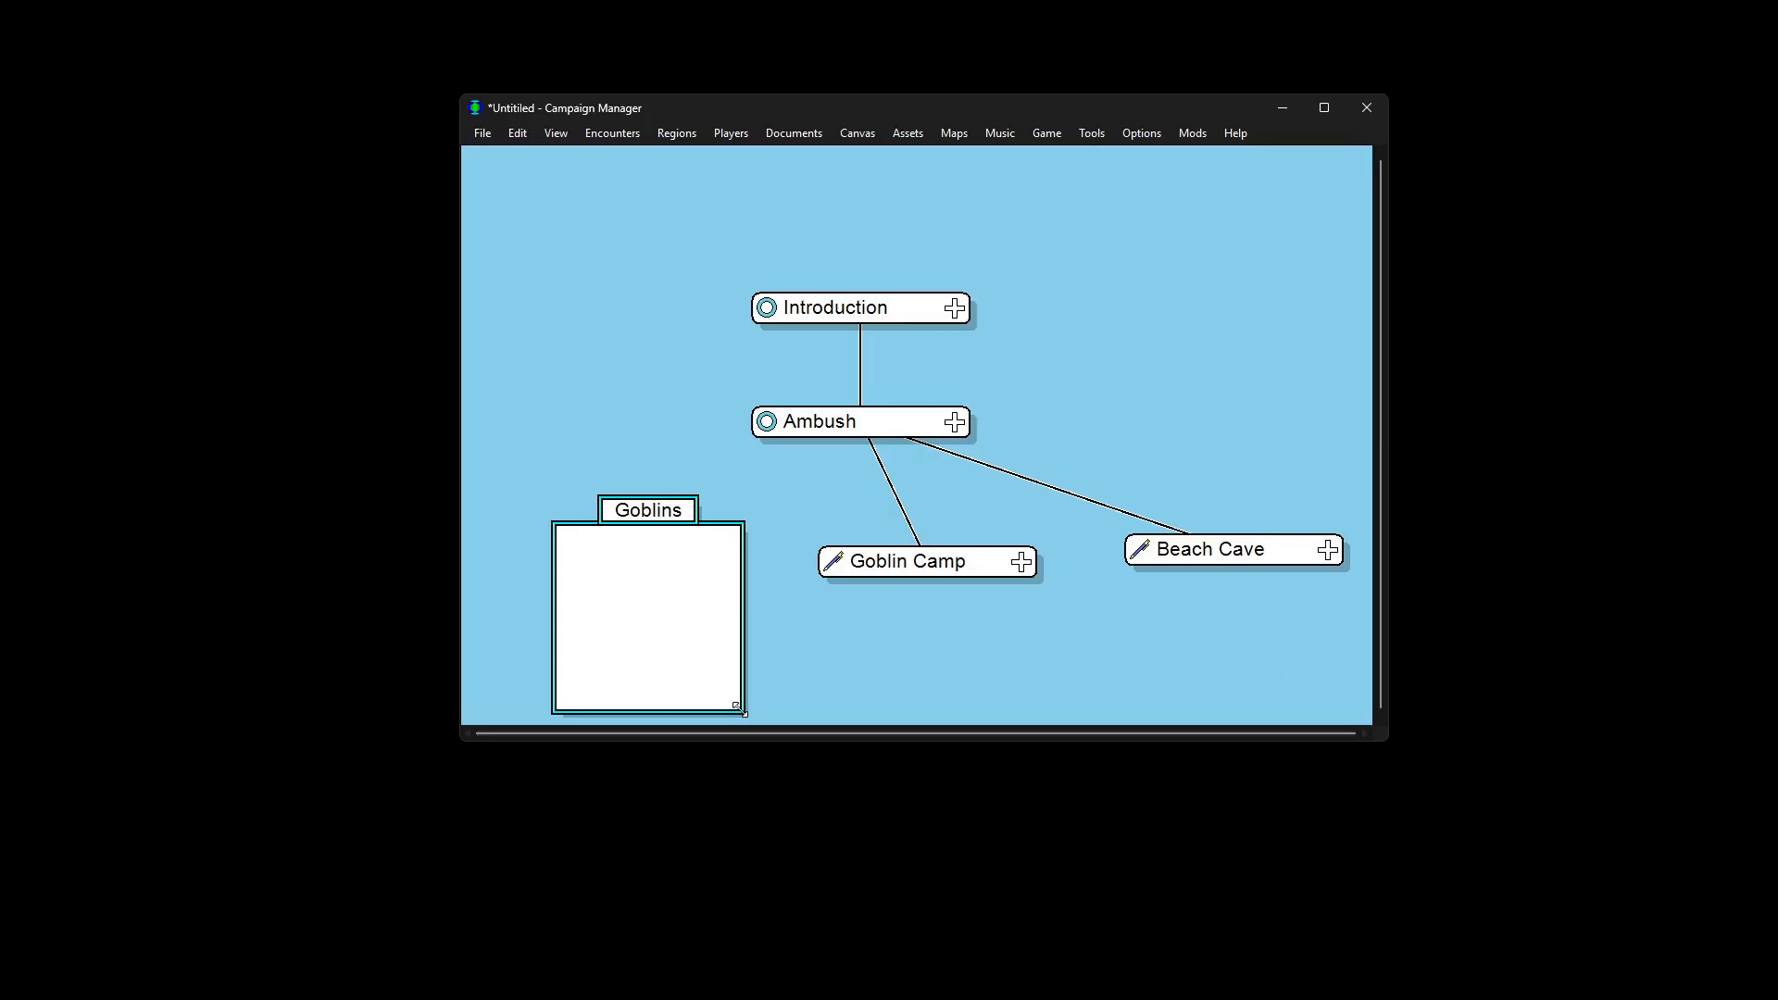
{"action": "left_click_drag", "start_coordinate": [743, 713], "coordinate": [998, 683]}
{"action": "left_click_drag", "start_coordinate": [914, 565], "coordinate": [667, 565]}
{"action": "left_click_drag", "start_coordinate": [834, 571], "coordinate": [957, 604]}
{"action": "left_click_drag", "start_coordinate": [1198, 549], "coordinate": [1239, 587]}
{"action": "left_click_drag", "start_coordinate": [1187, 413], "coordinate": [1075, 381]}
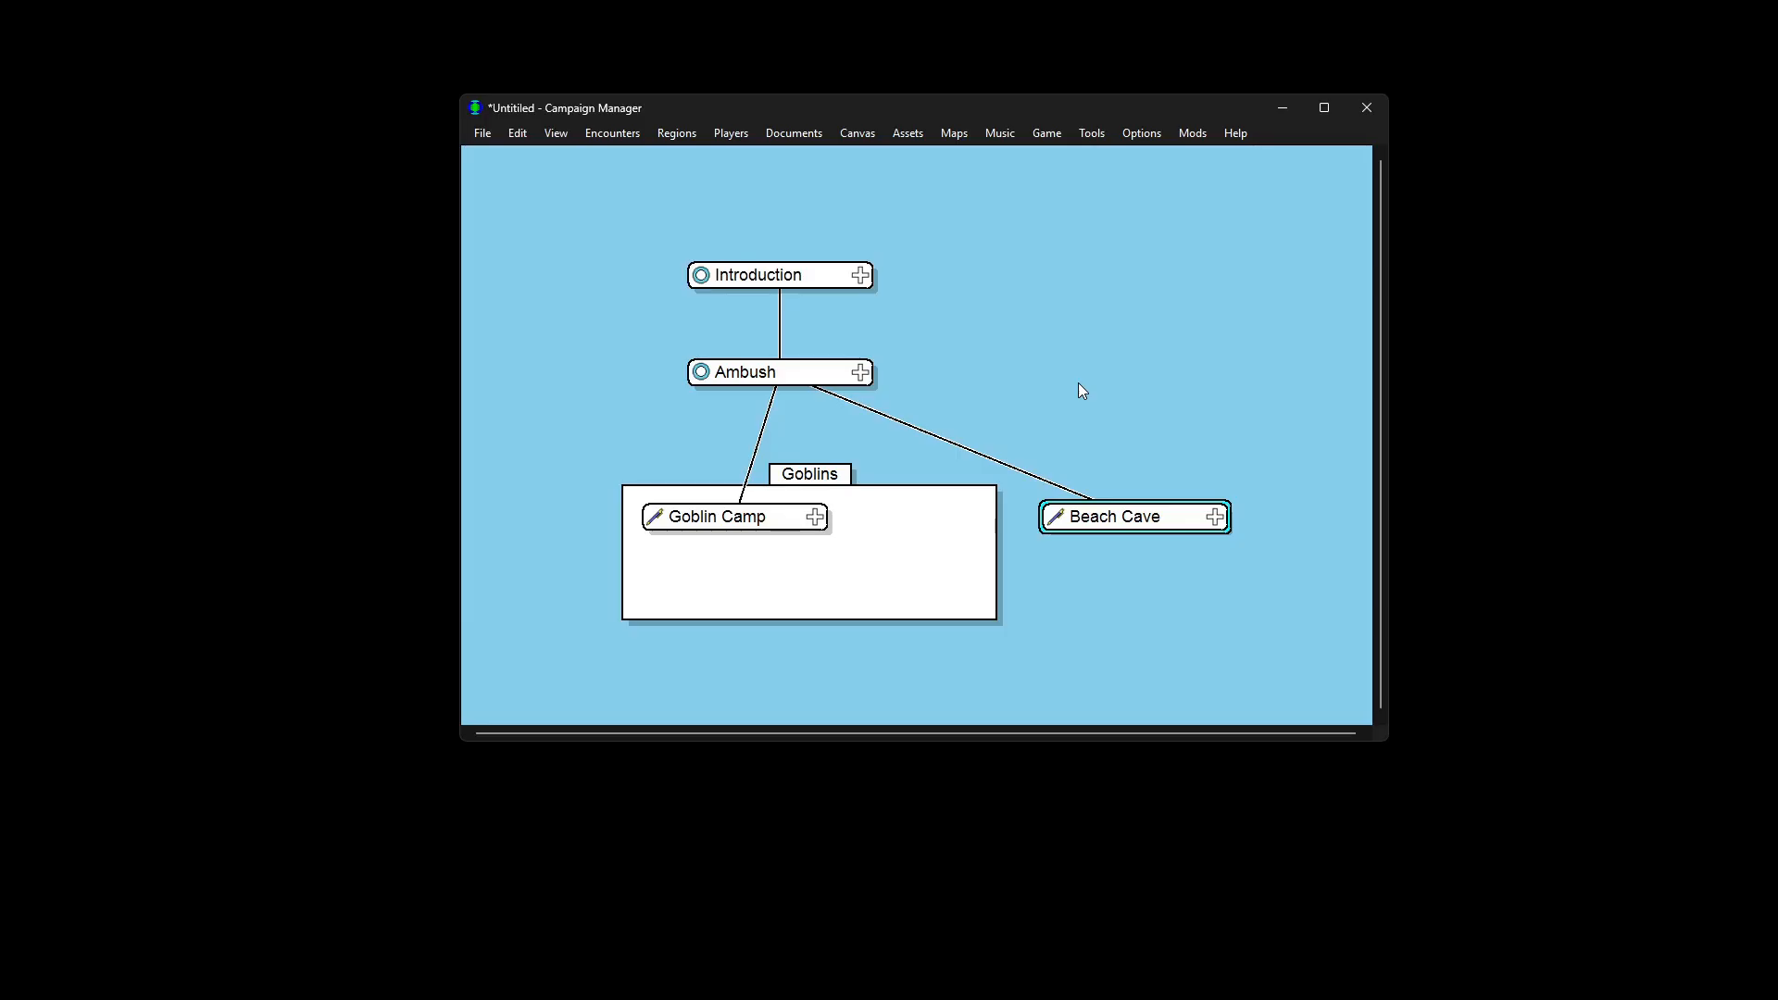
Step: Open the Beach Cave encounter and add a Notes item to it
{"action": "left_click", "coordinate": [1215, 516]}
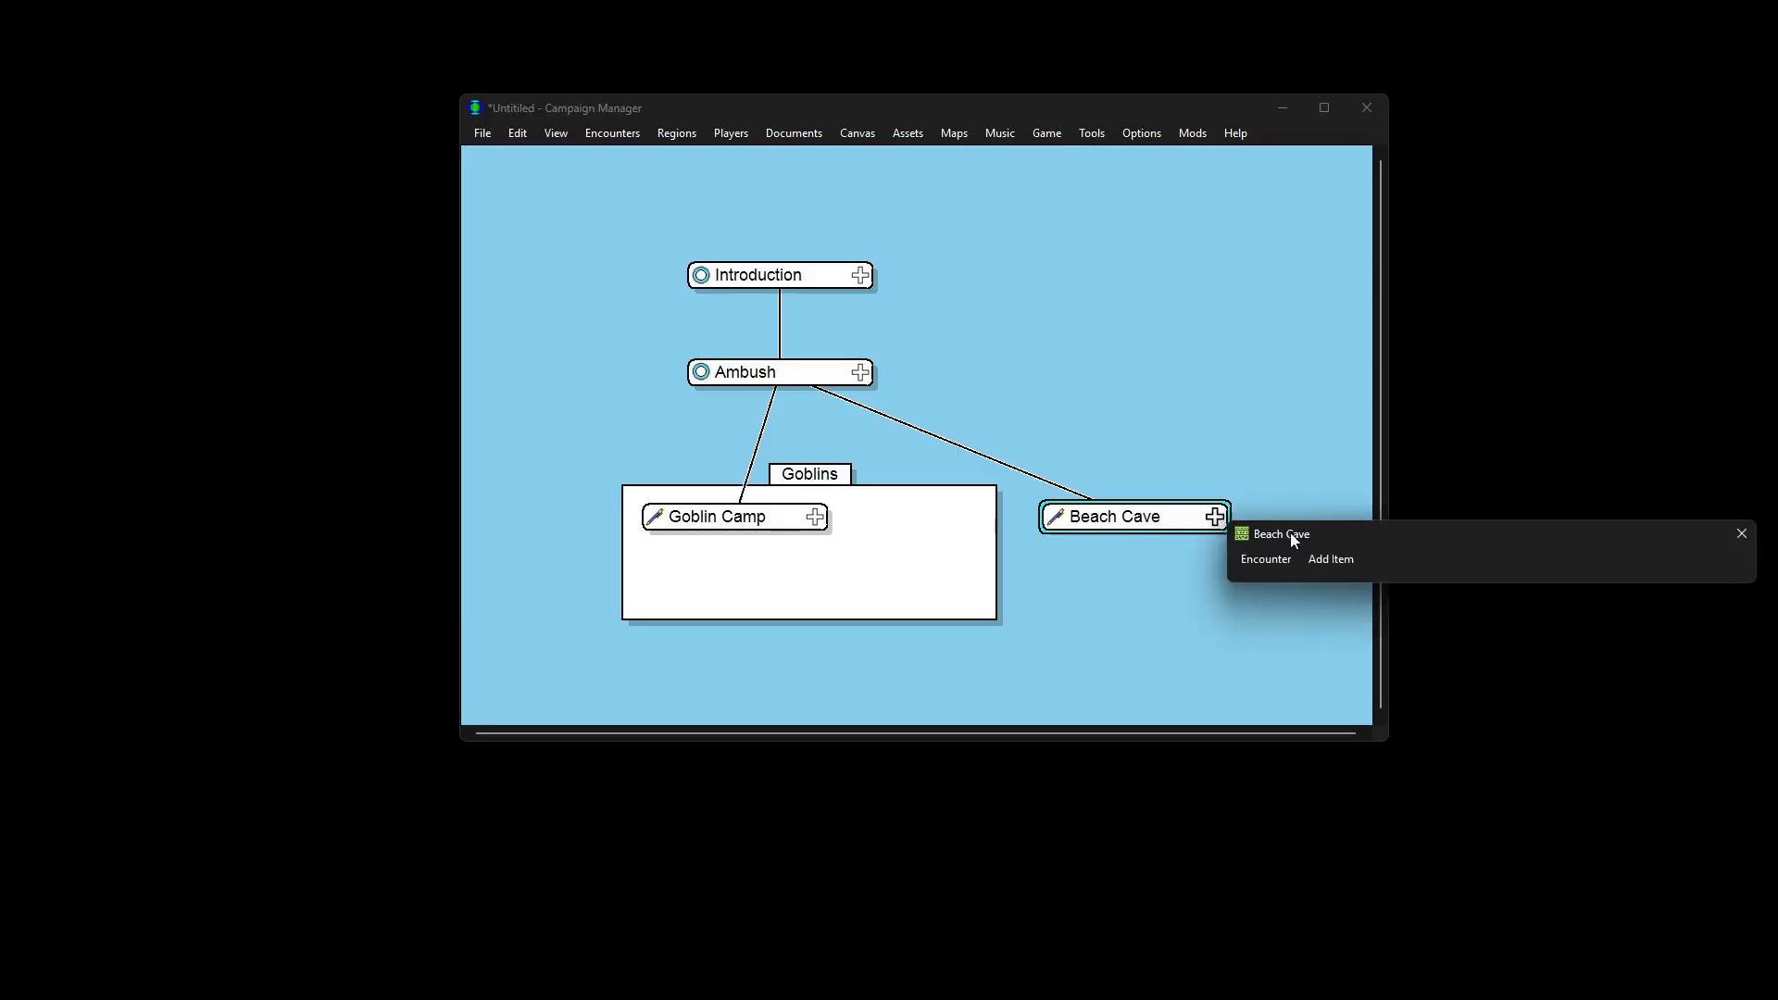
{"action": "left_click_drag", "start_coordinate": [1291, 532], "coordinate": [818, 389]}
{"action": "left_click", "coordinate": [870, 418]}
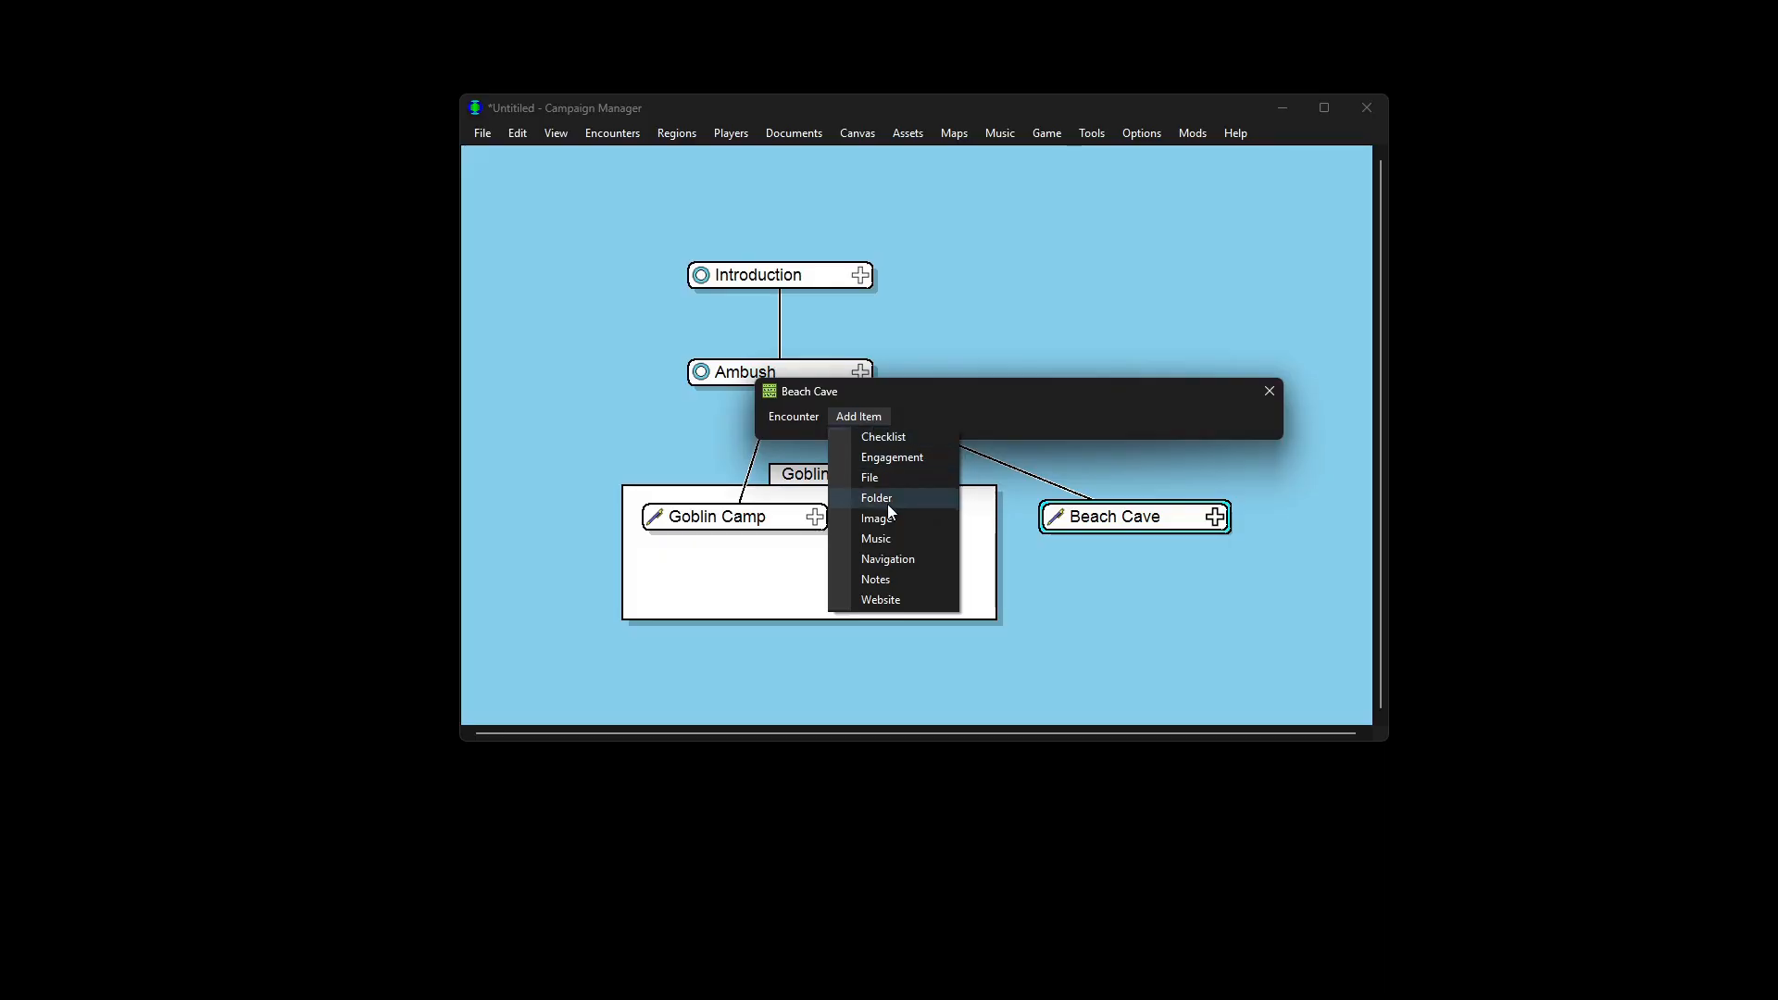
{"action": "left_click", "coordinate": [891, 578]}
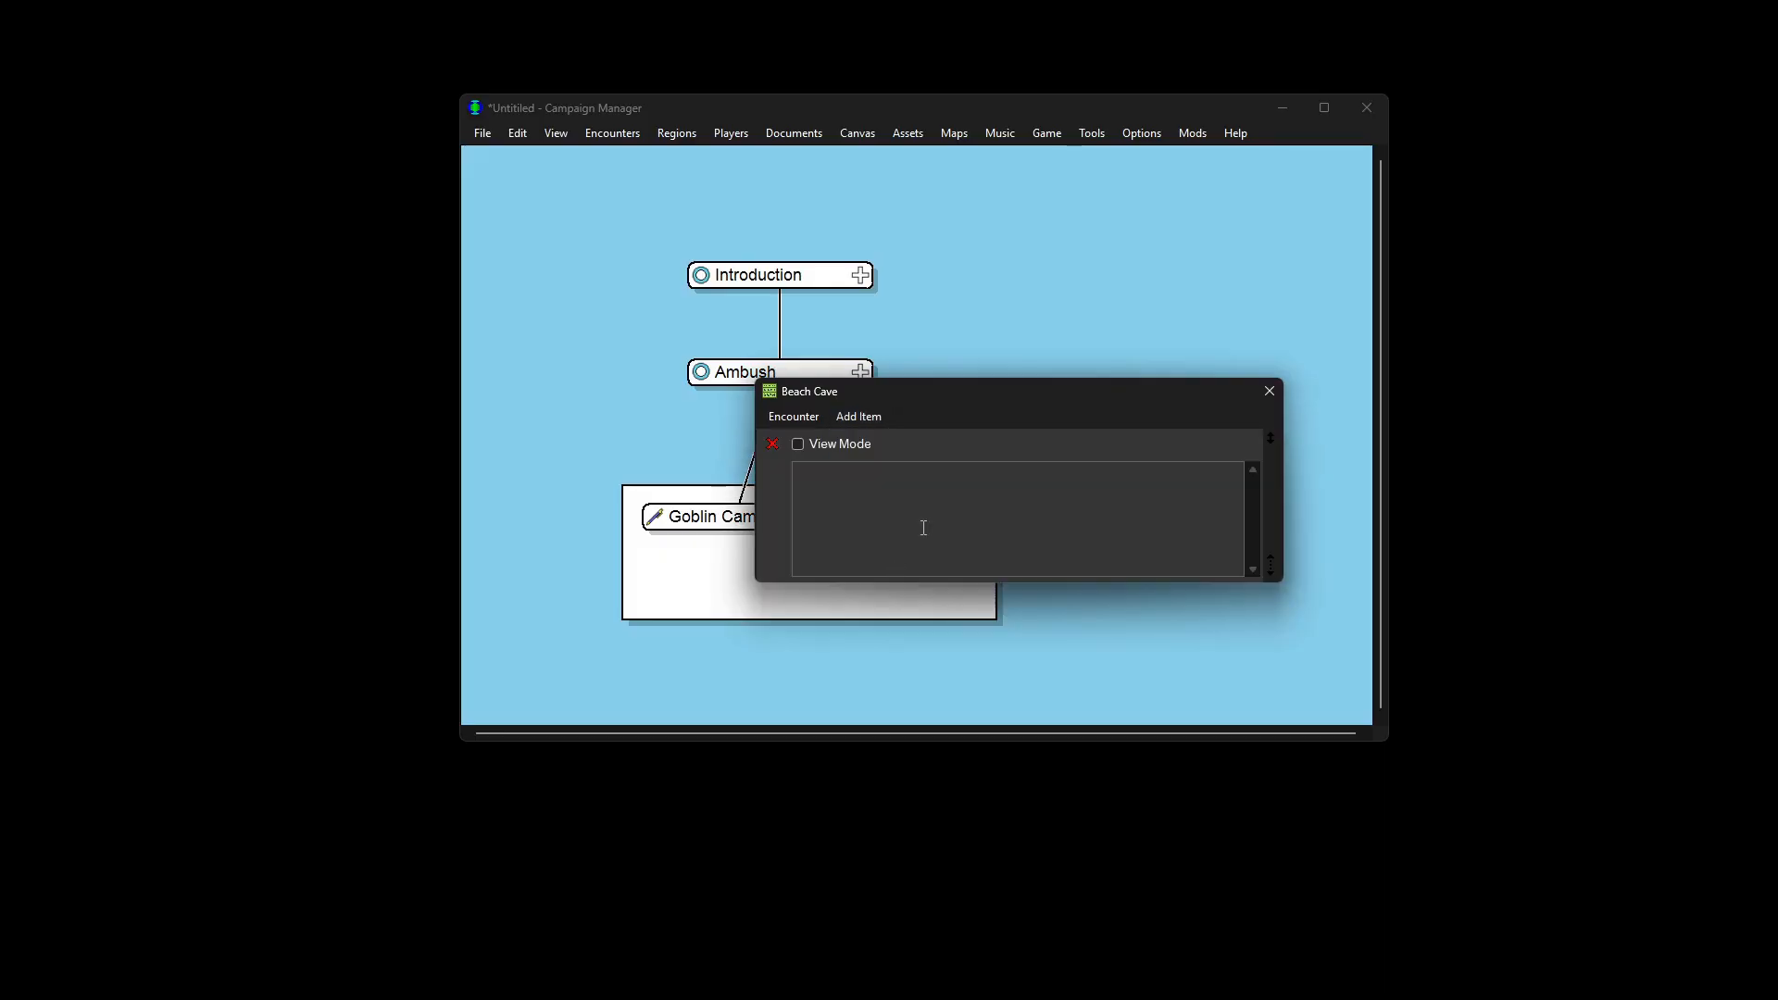
Step: Generate Human names in the Name Generator and pick one for the adventurer
{"action": "left_click", "coordinate": [1092, 135]}
{"action": "left_click", "coordinate": [1123, 192]}
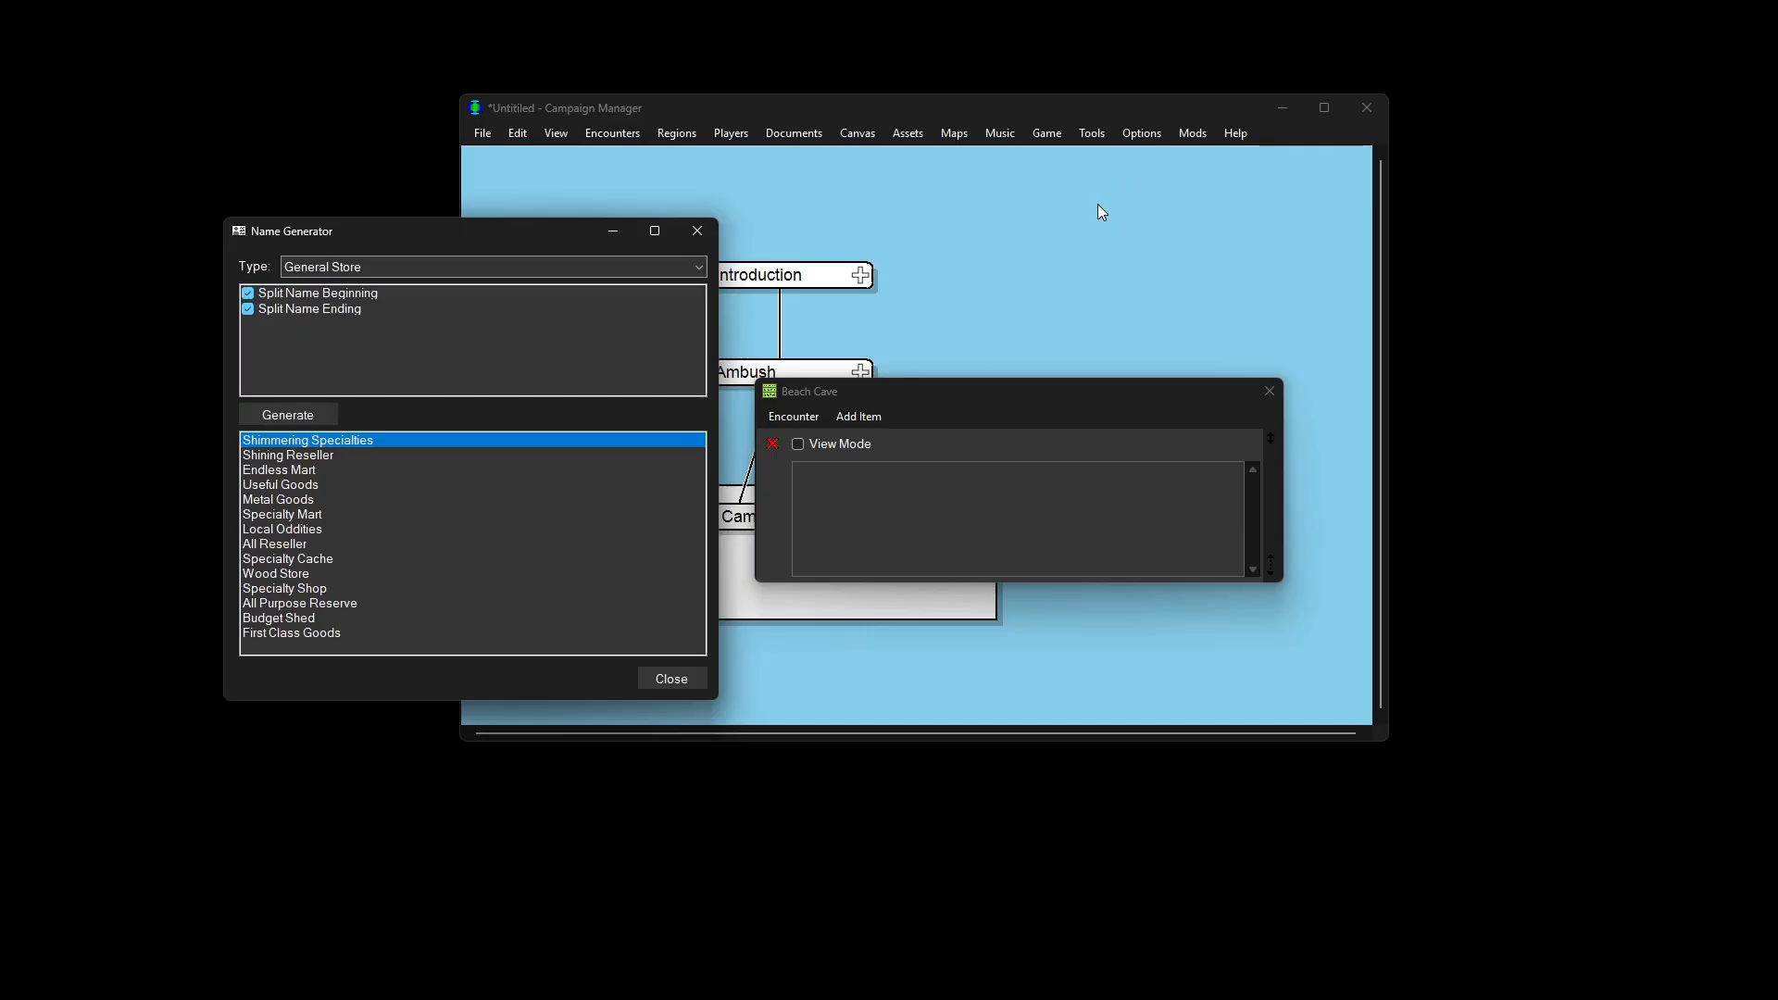
{"action": "left_click", "coordinate": [700, 271]}
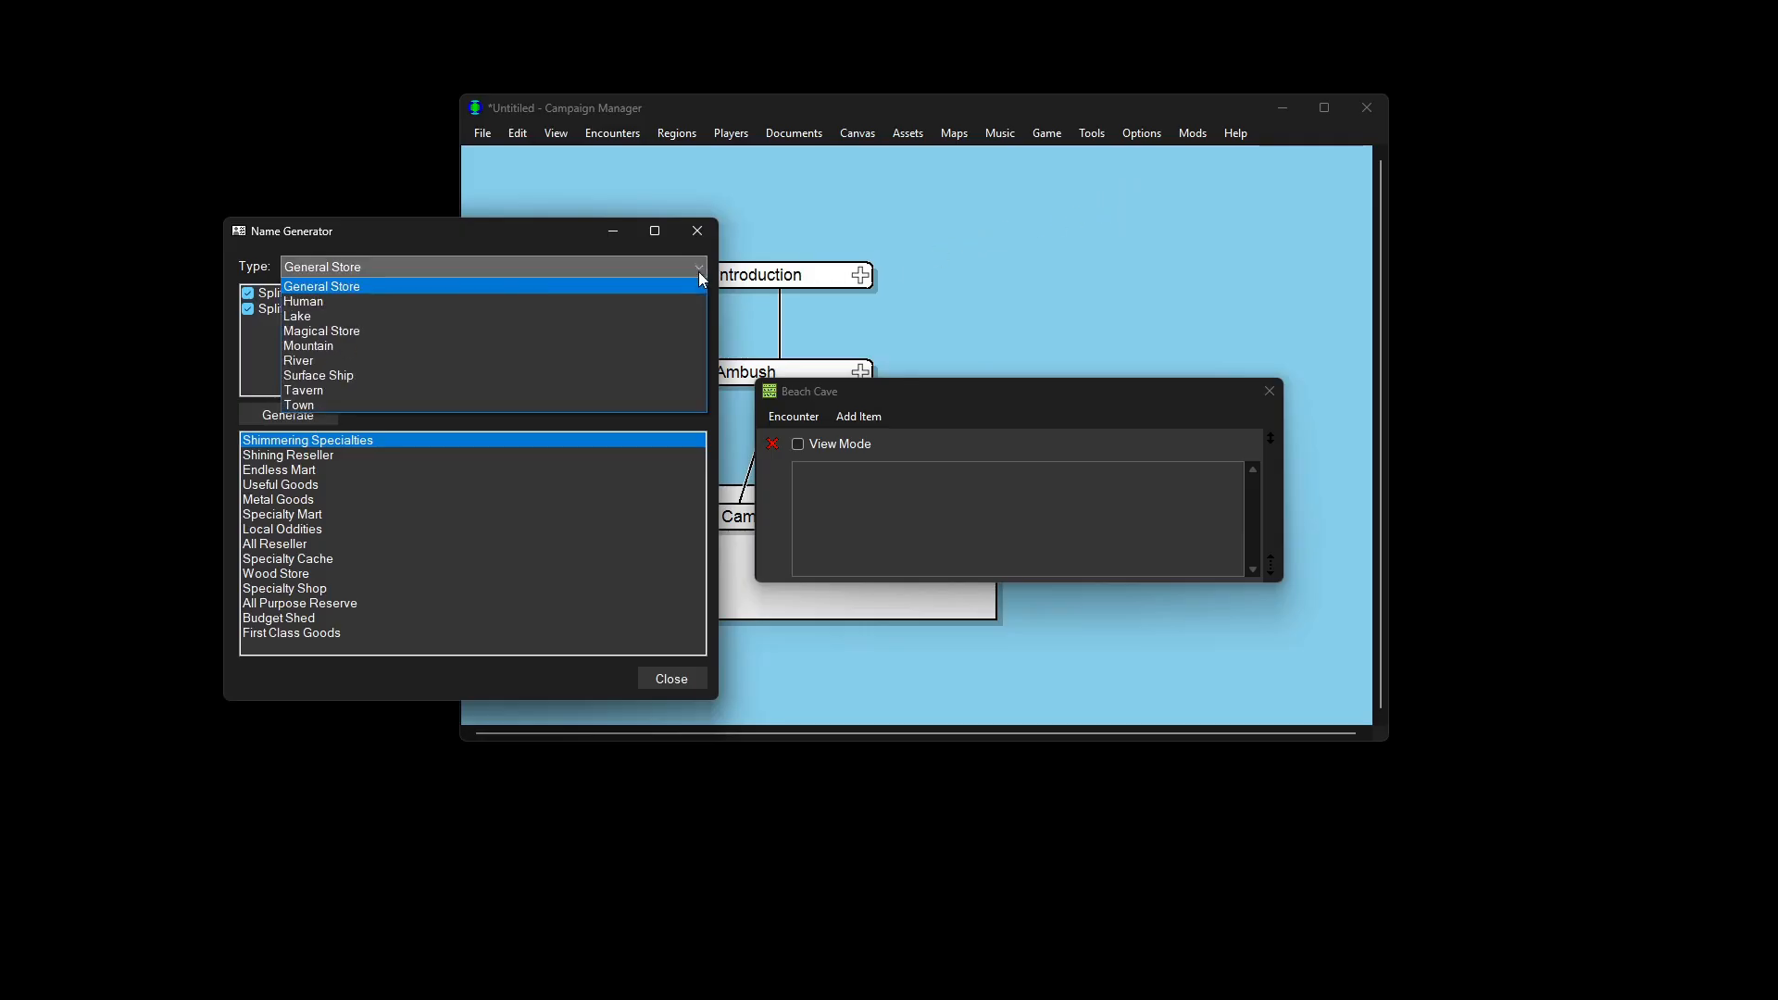
{"action": "left_click", "coordinate": [465, 305]}
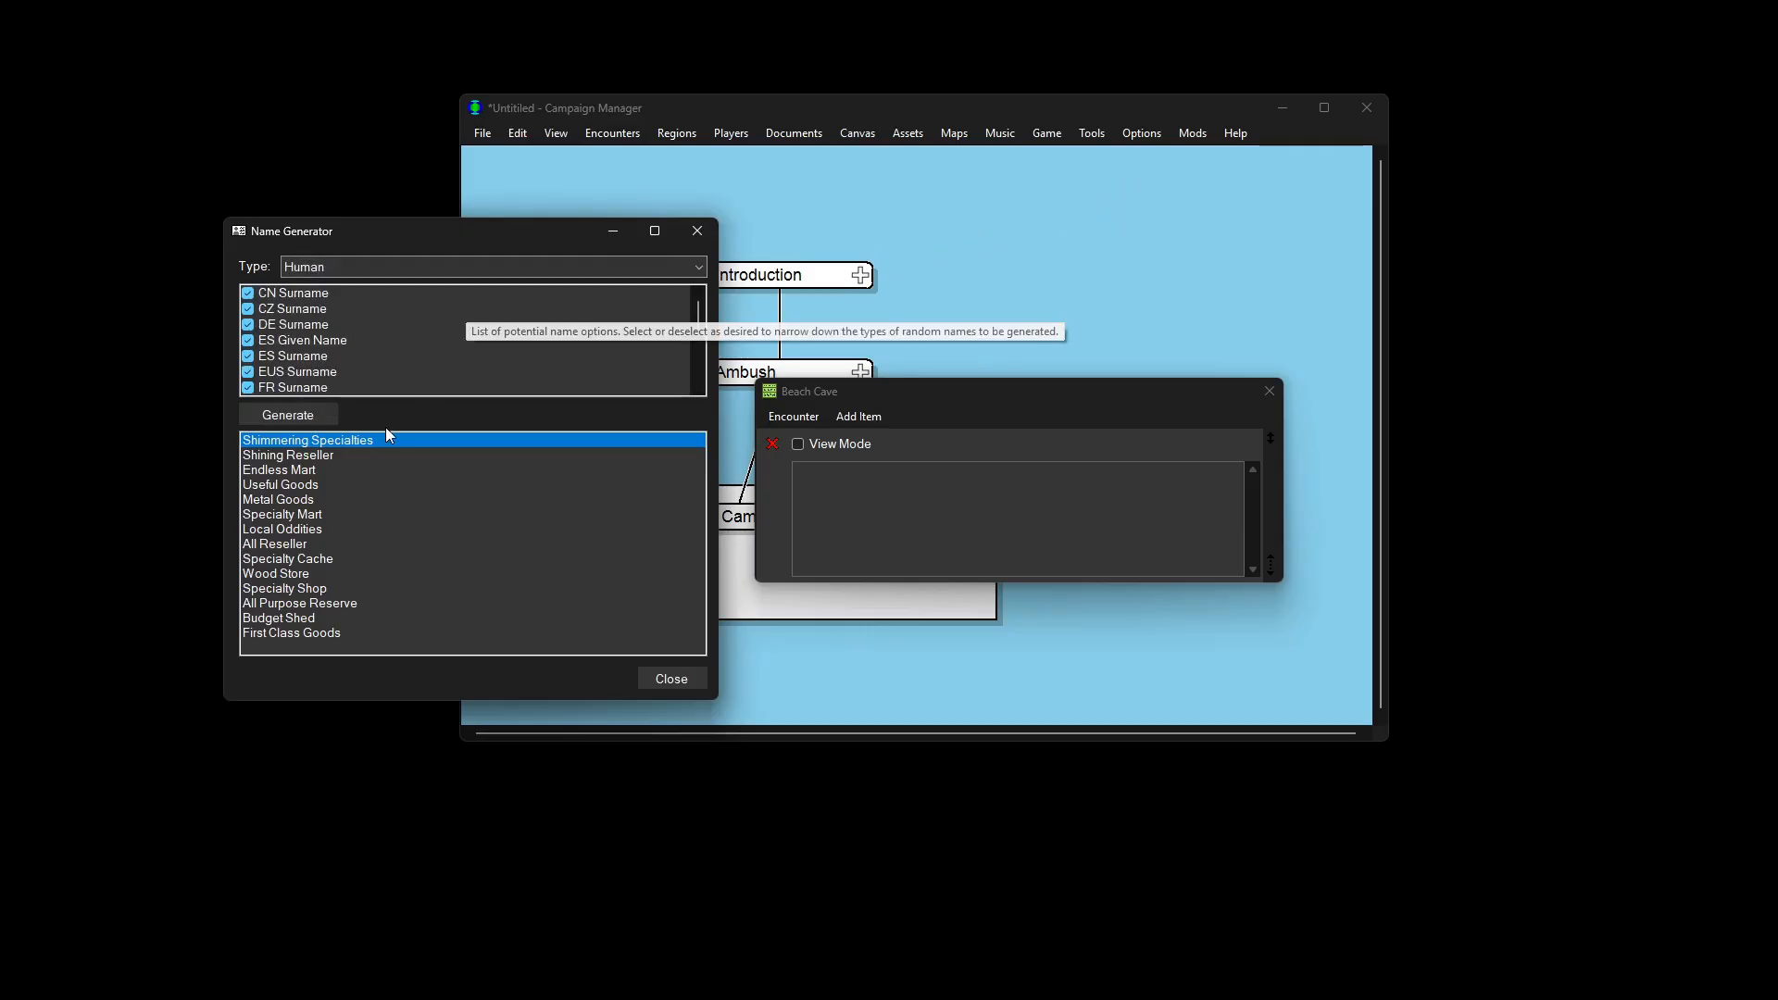
{"action": "left_click", "coordinate": [320, 415]}
{"action": "left_click", "coordinate": [320, 415]}
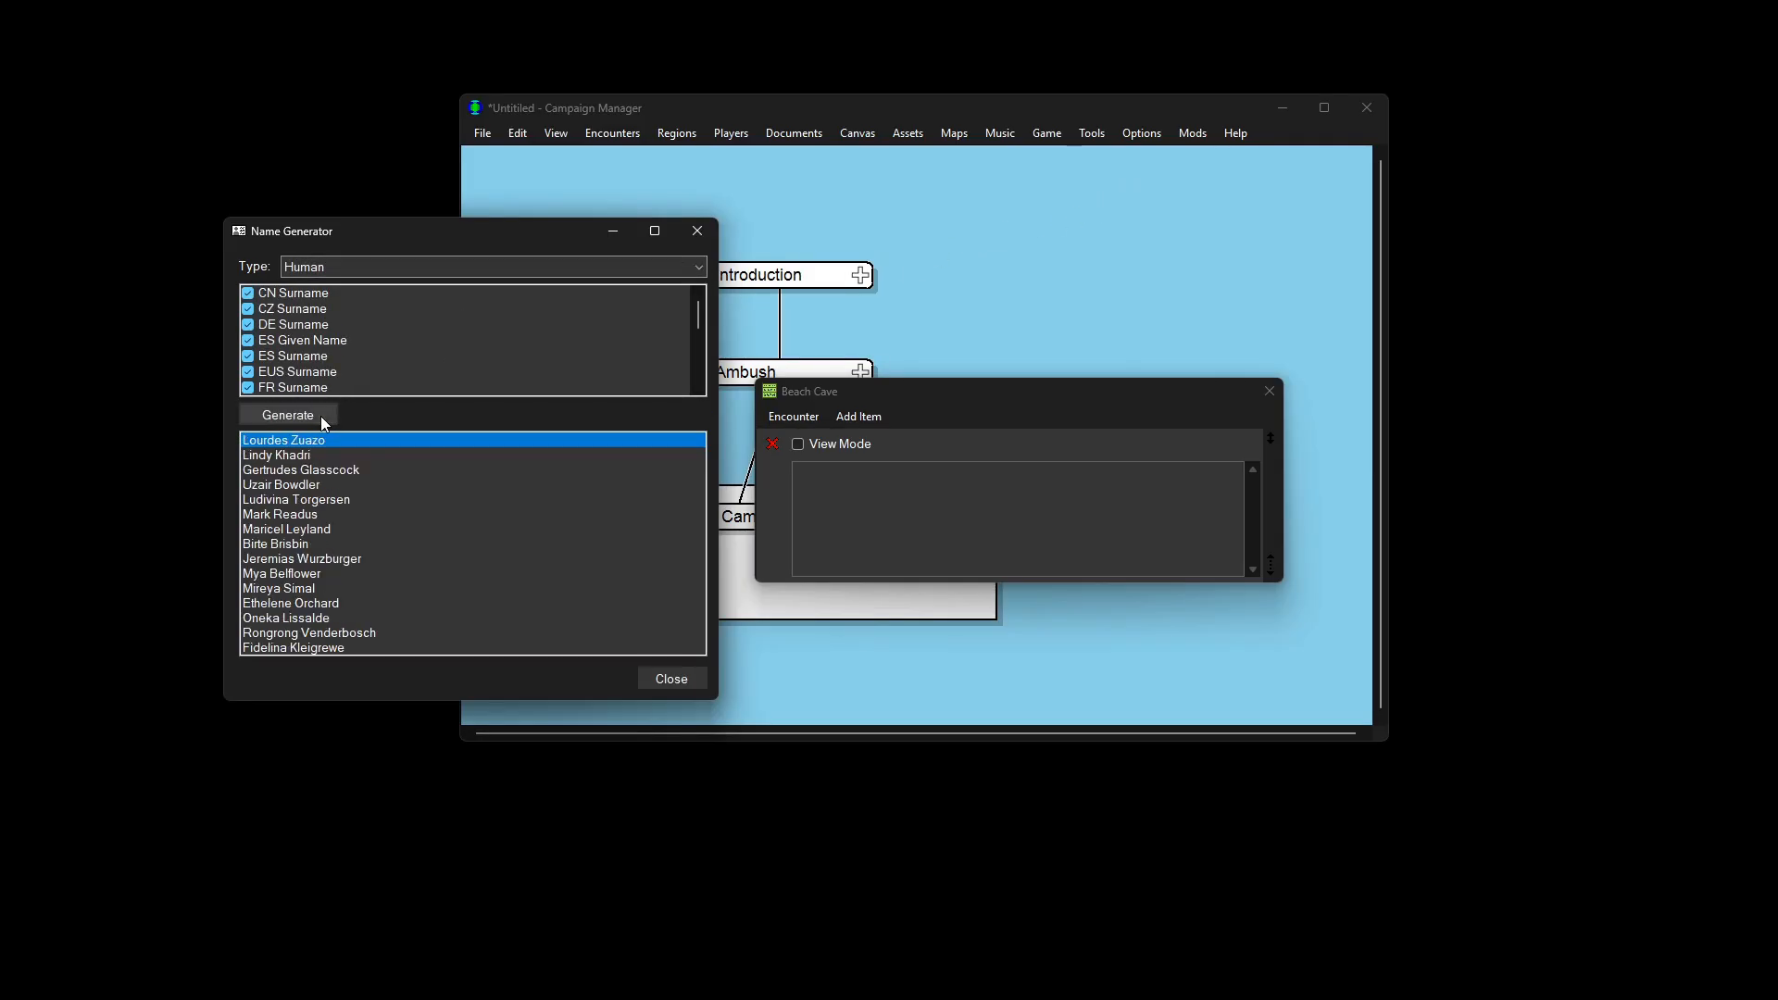
{"action": "left_click", "coordinate": [321, 415]}
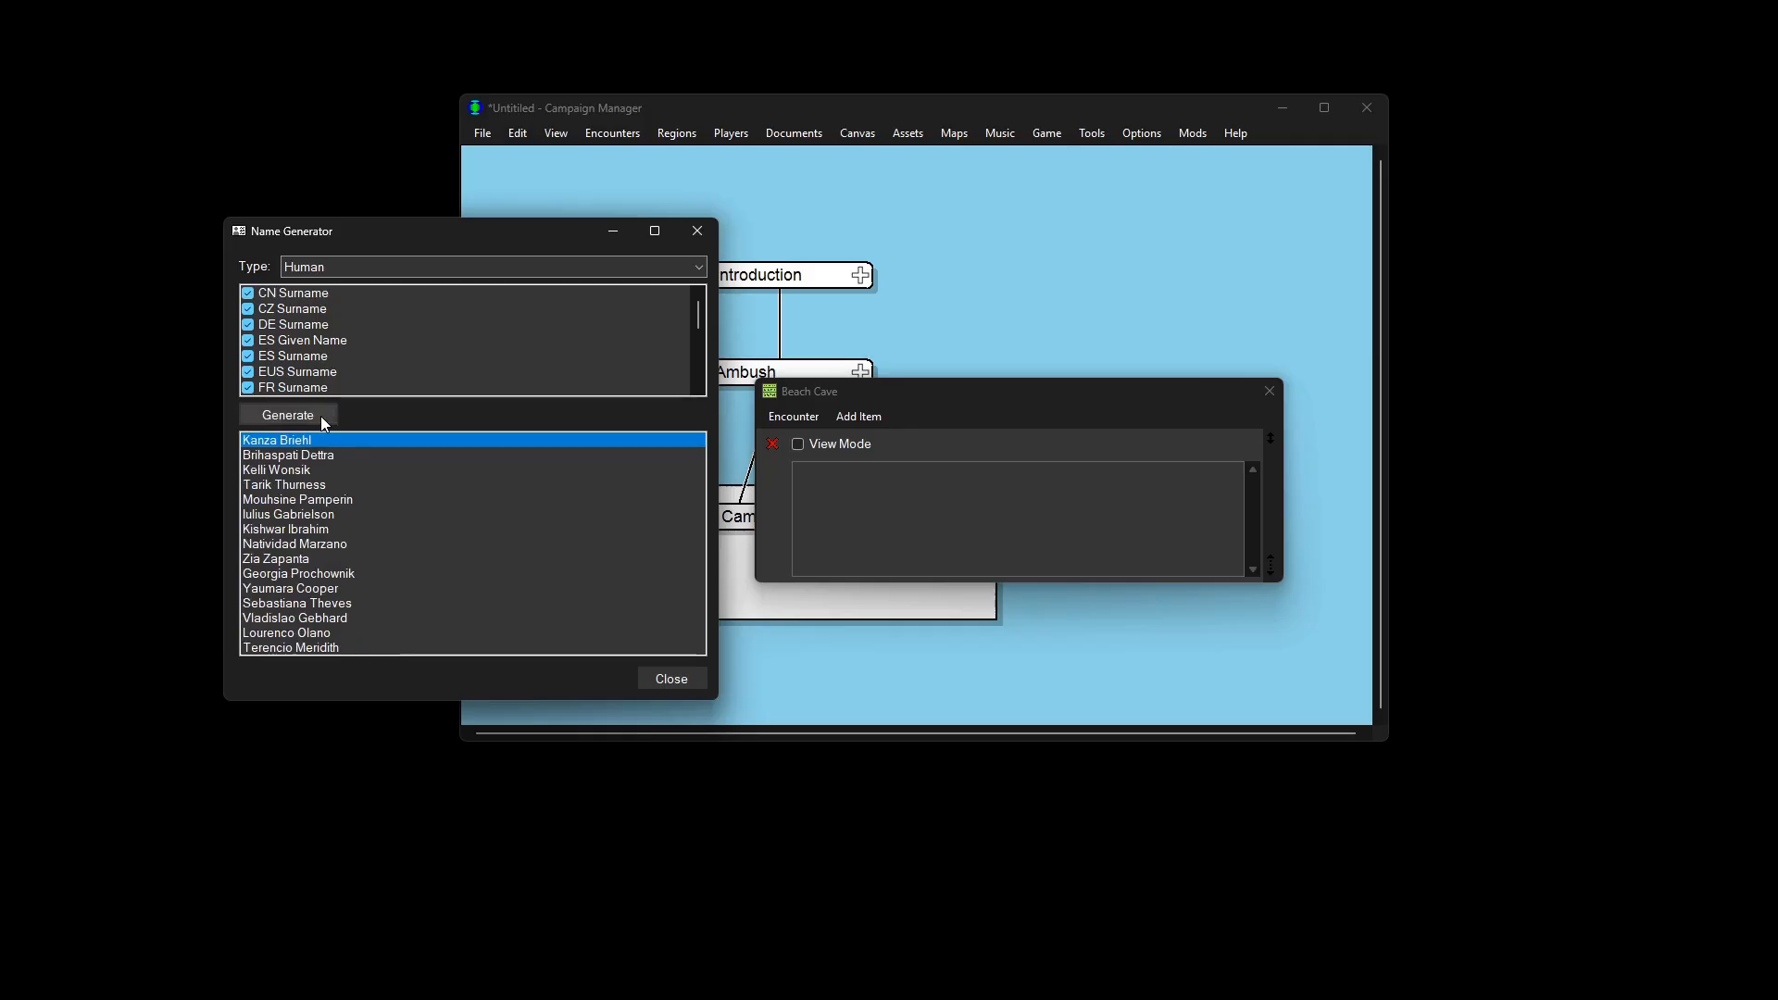
{"action": "left_click", "coordinate": [360, 472]}
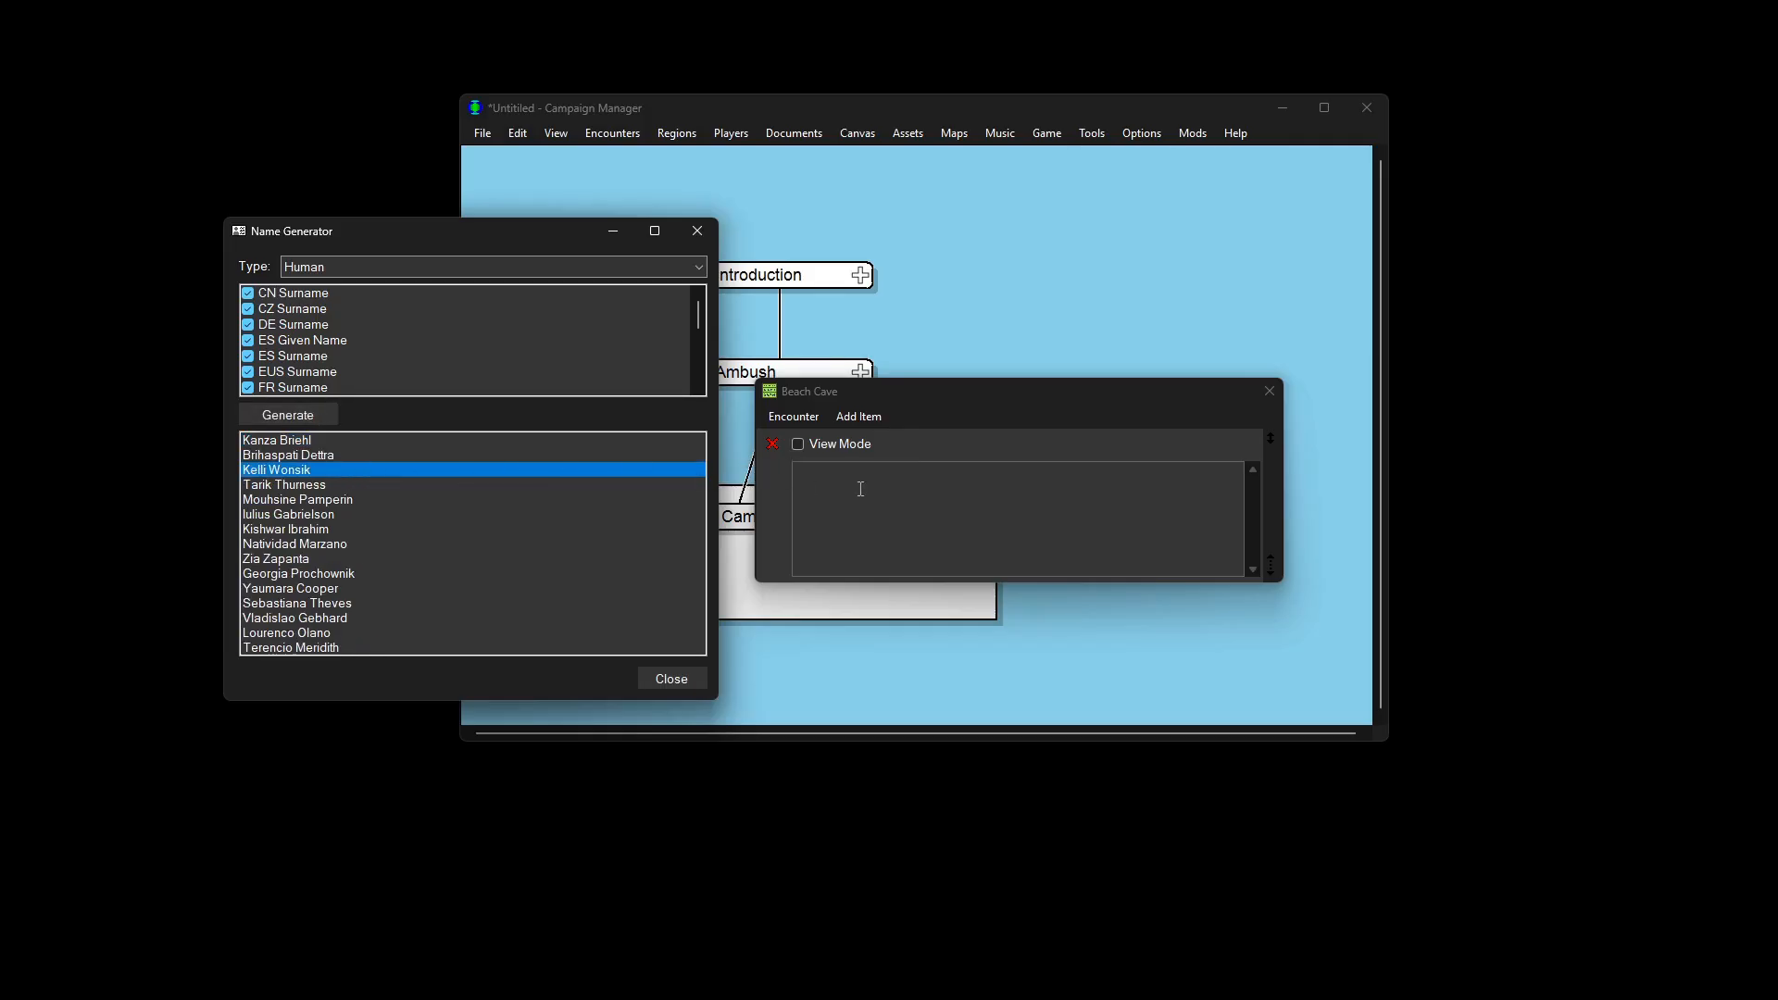
Step: Write the note about finding a long-deceased adventurer's ID, then close both windows
{"action": "left_click", "coordinate": [894, 489]}
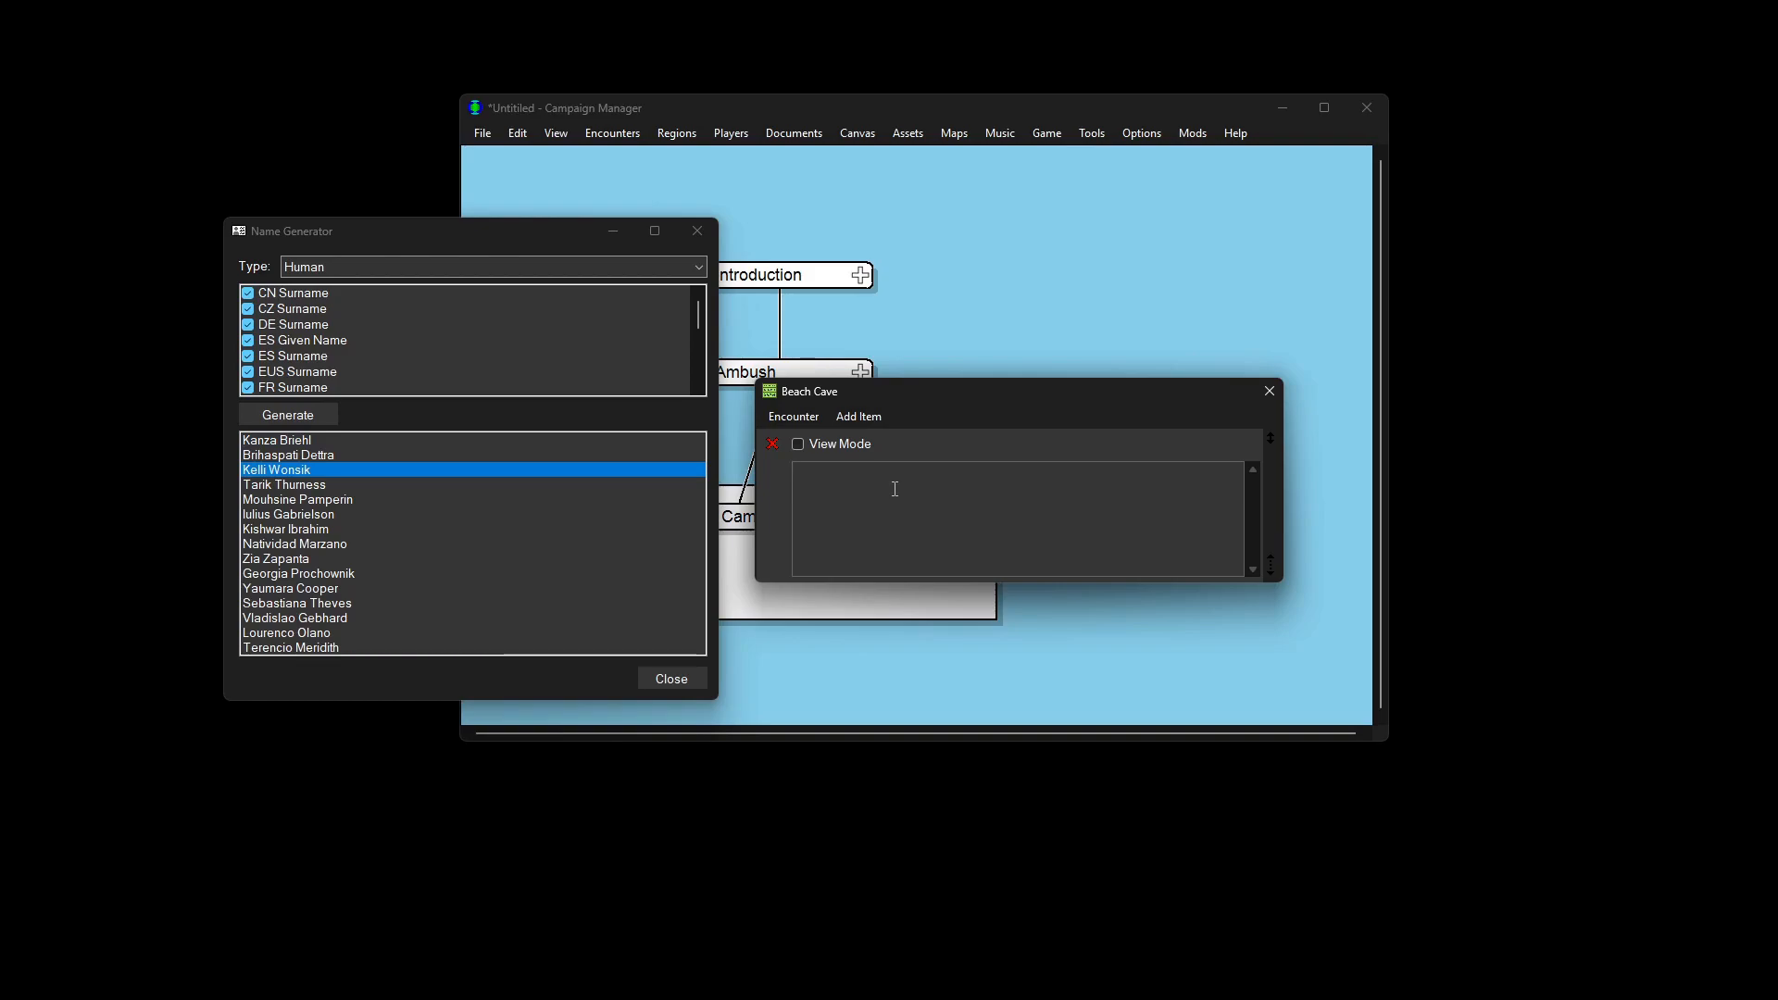
{"action": "type", "text": "You find a long deceased adventurer"}
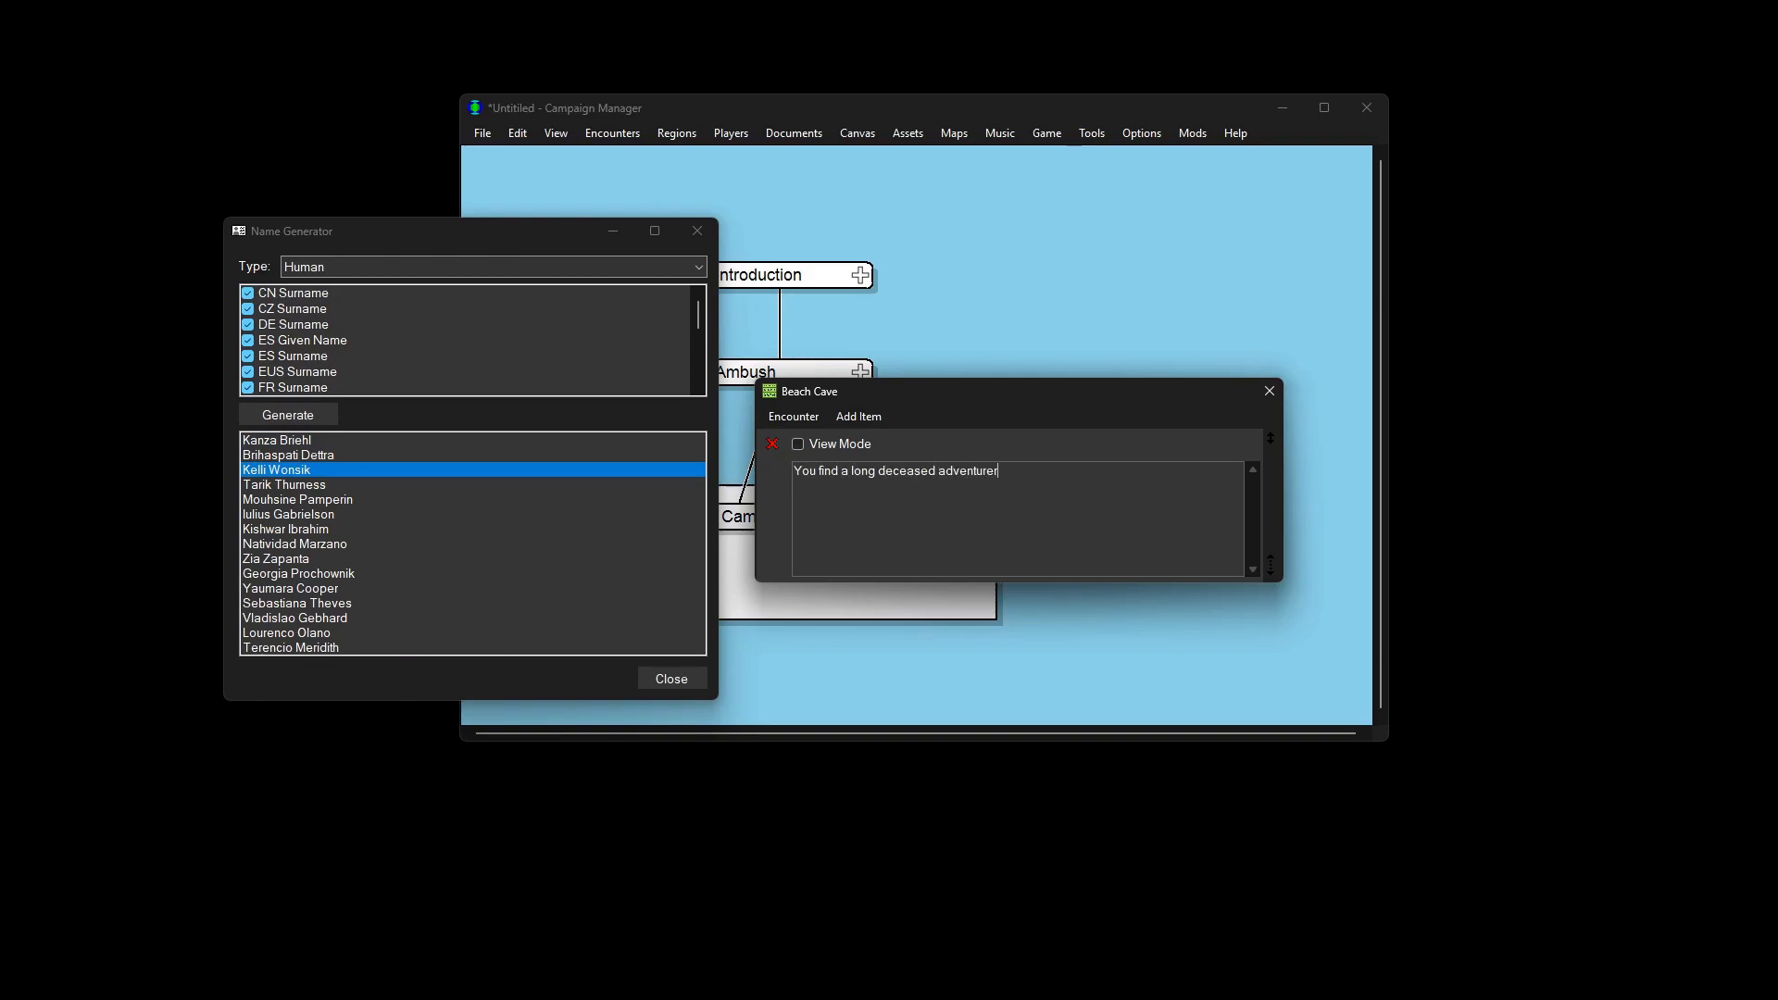
{"action": "type", "text": ". Searching through the pockets yo"}
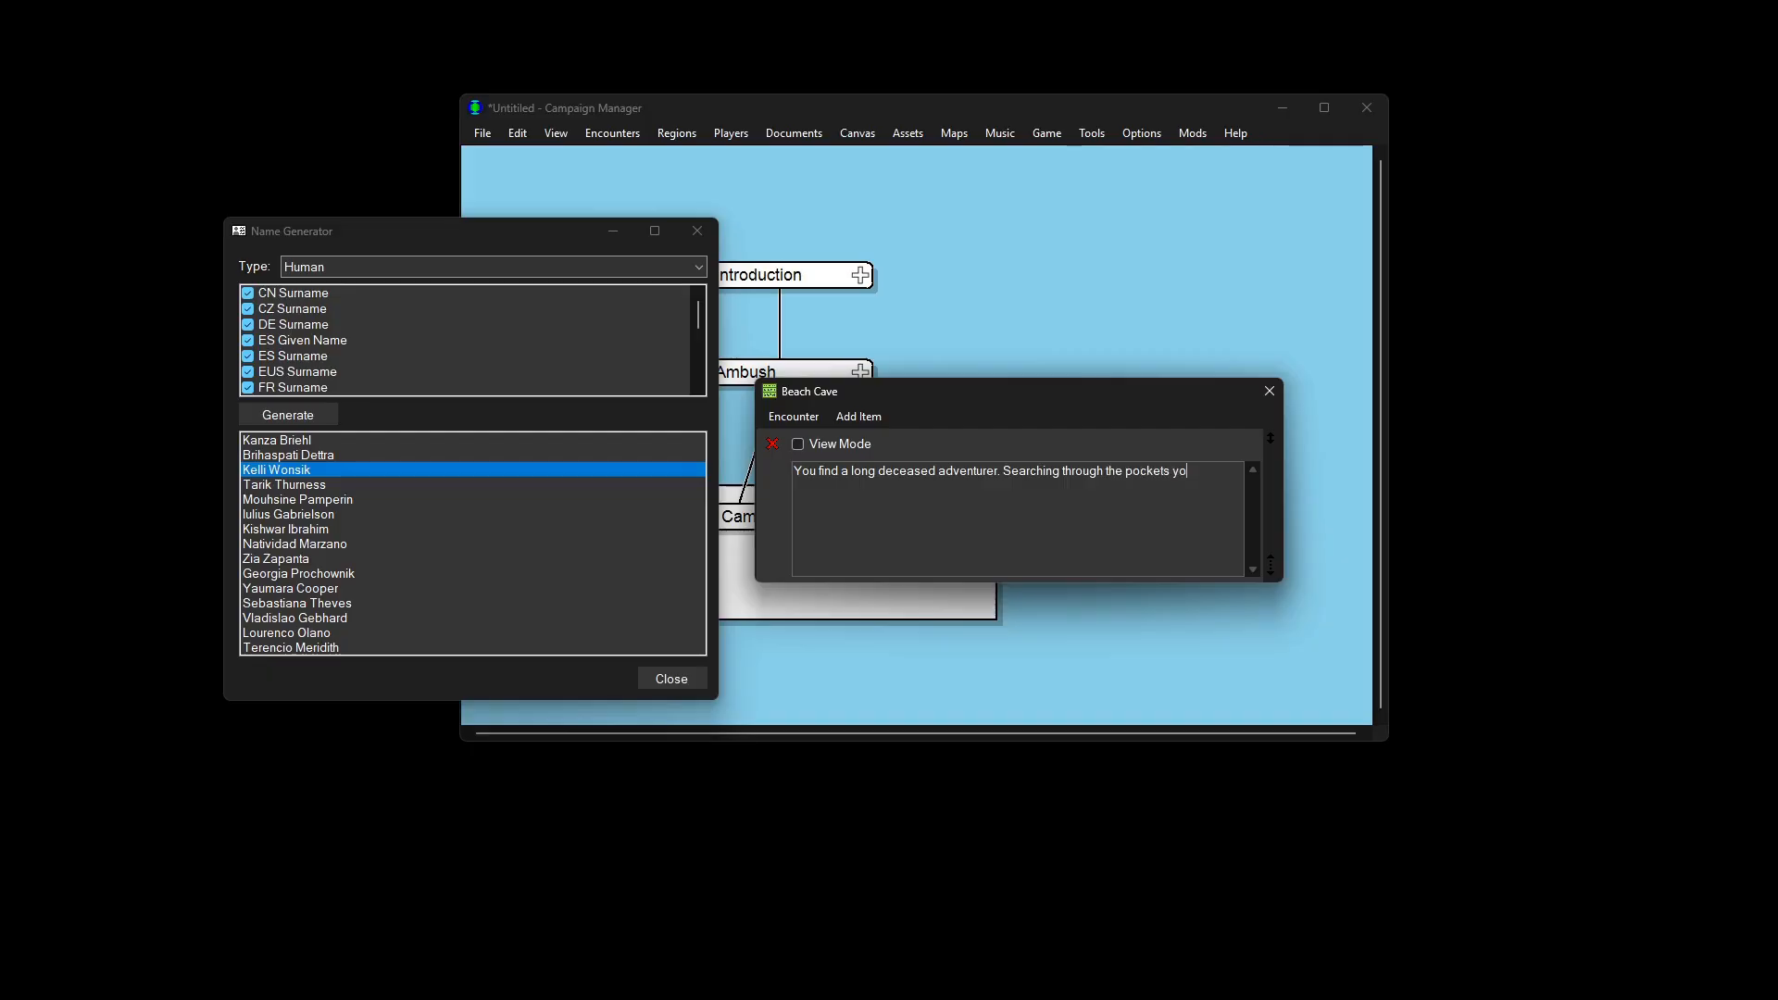
{"action": "type", "text": "u find an ID with their name Kelli Wonsik."}
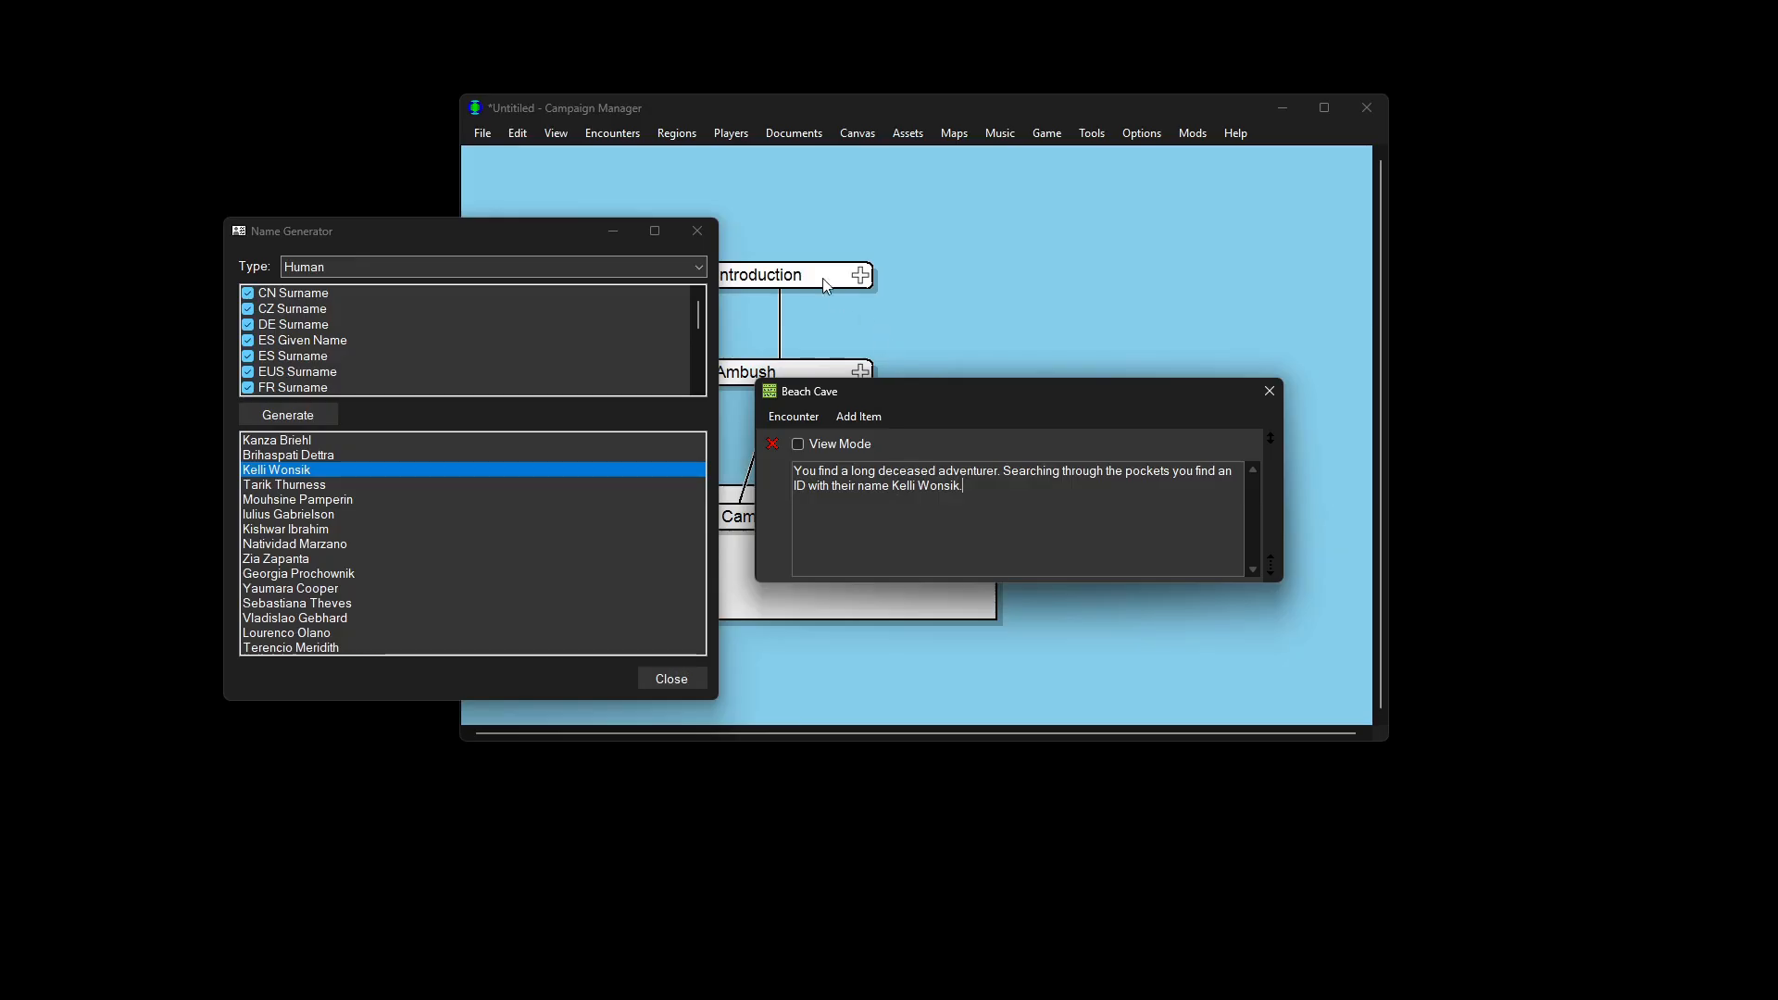
{"action": "left_click", "coordinate": [708, 233]}
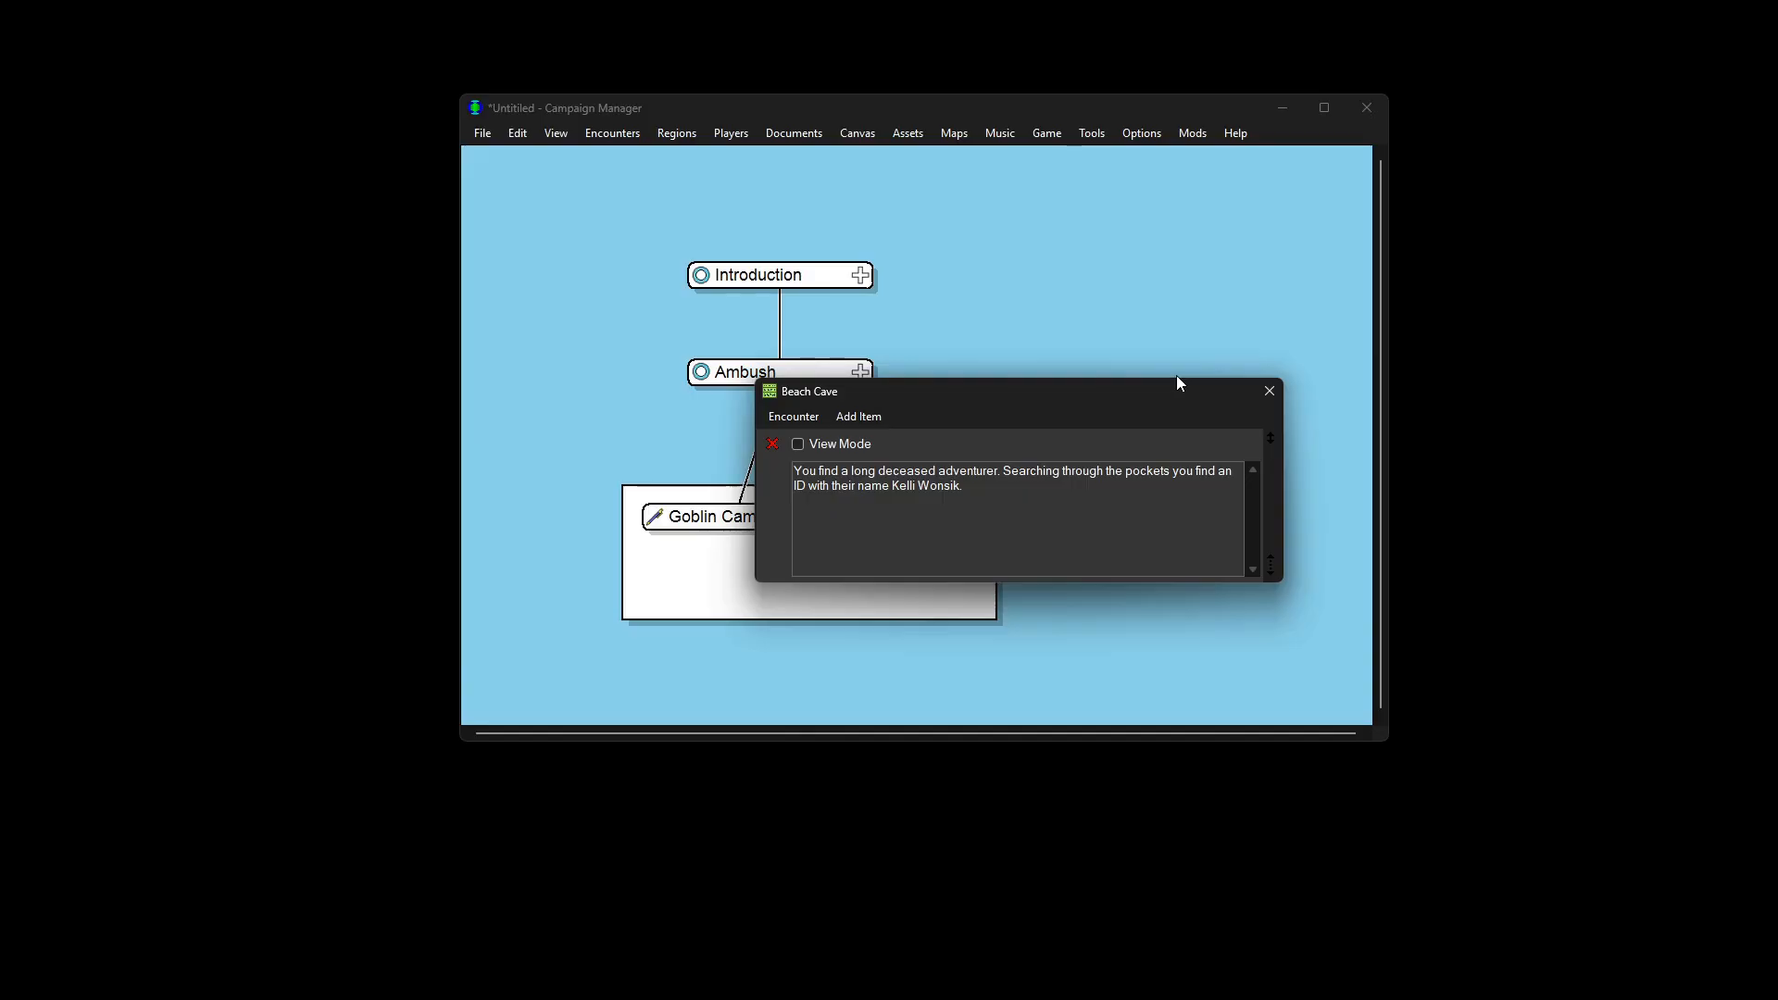
{"action": "left_click", "coordinate": [1268, 392]}
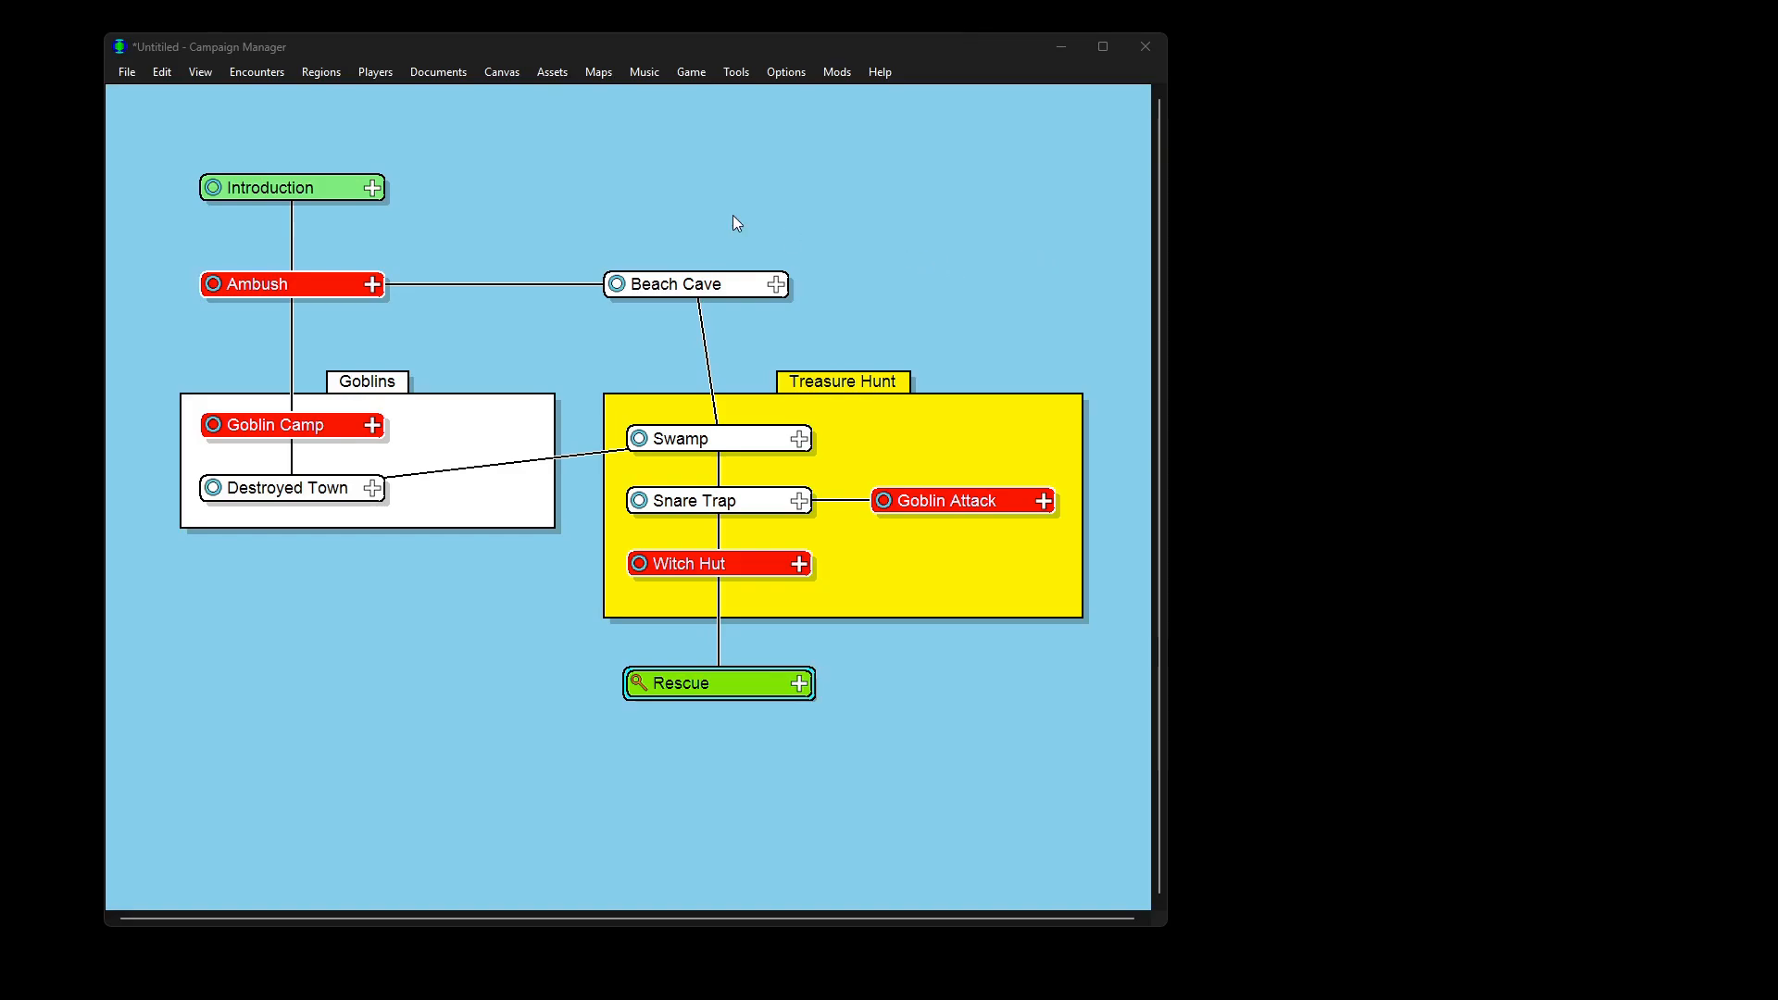
Step: Open the Introduction encounter, dismiss its options menu without printing, and close it
{"action": "left_click", "coordinate": [372, 188]}
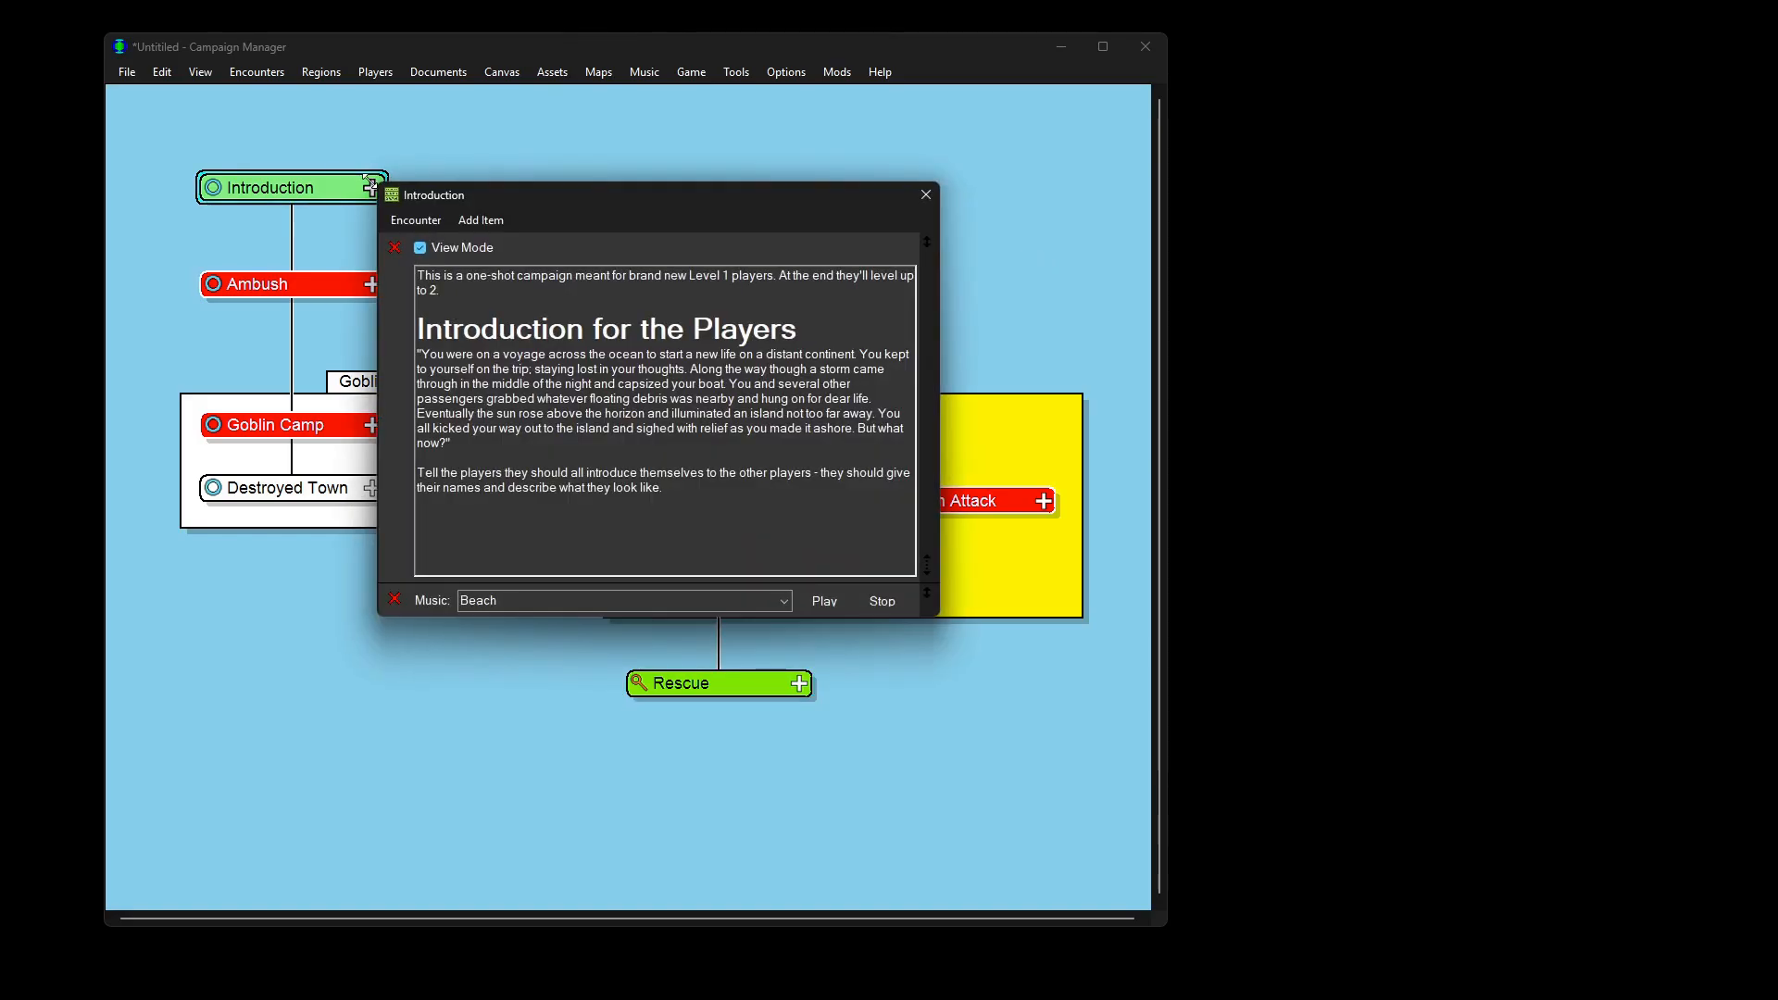
{"action": "left_click", "coordinate": [390, 220]}
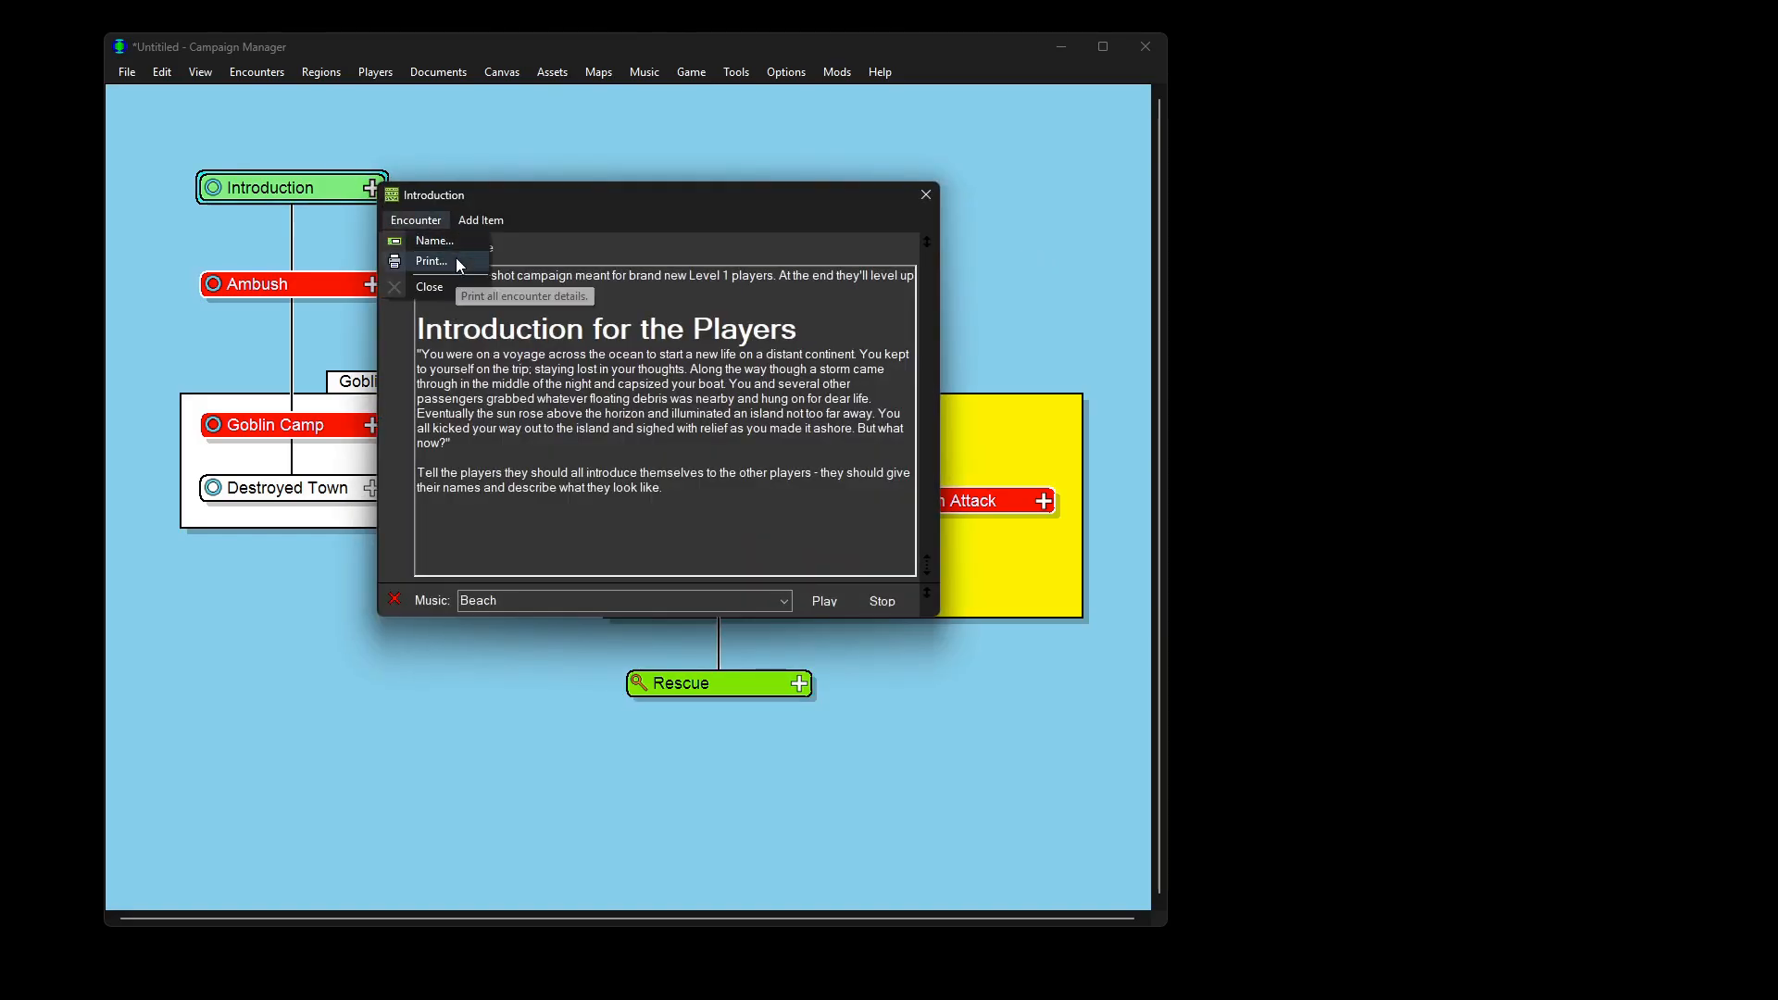
{"action": "left_click", "coordinate": [958, 208]}
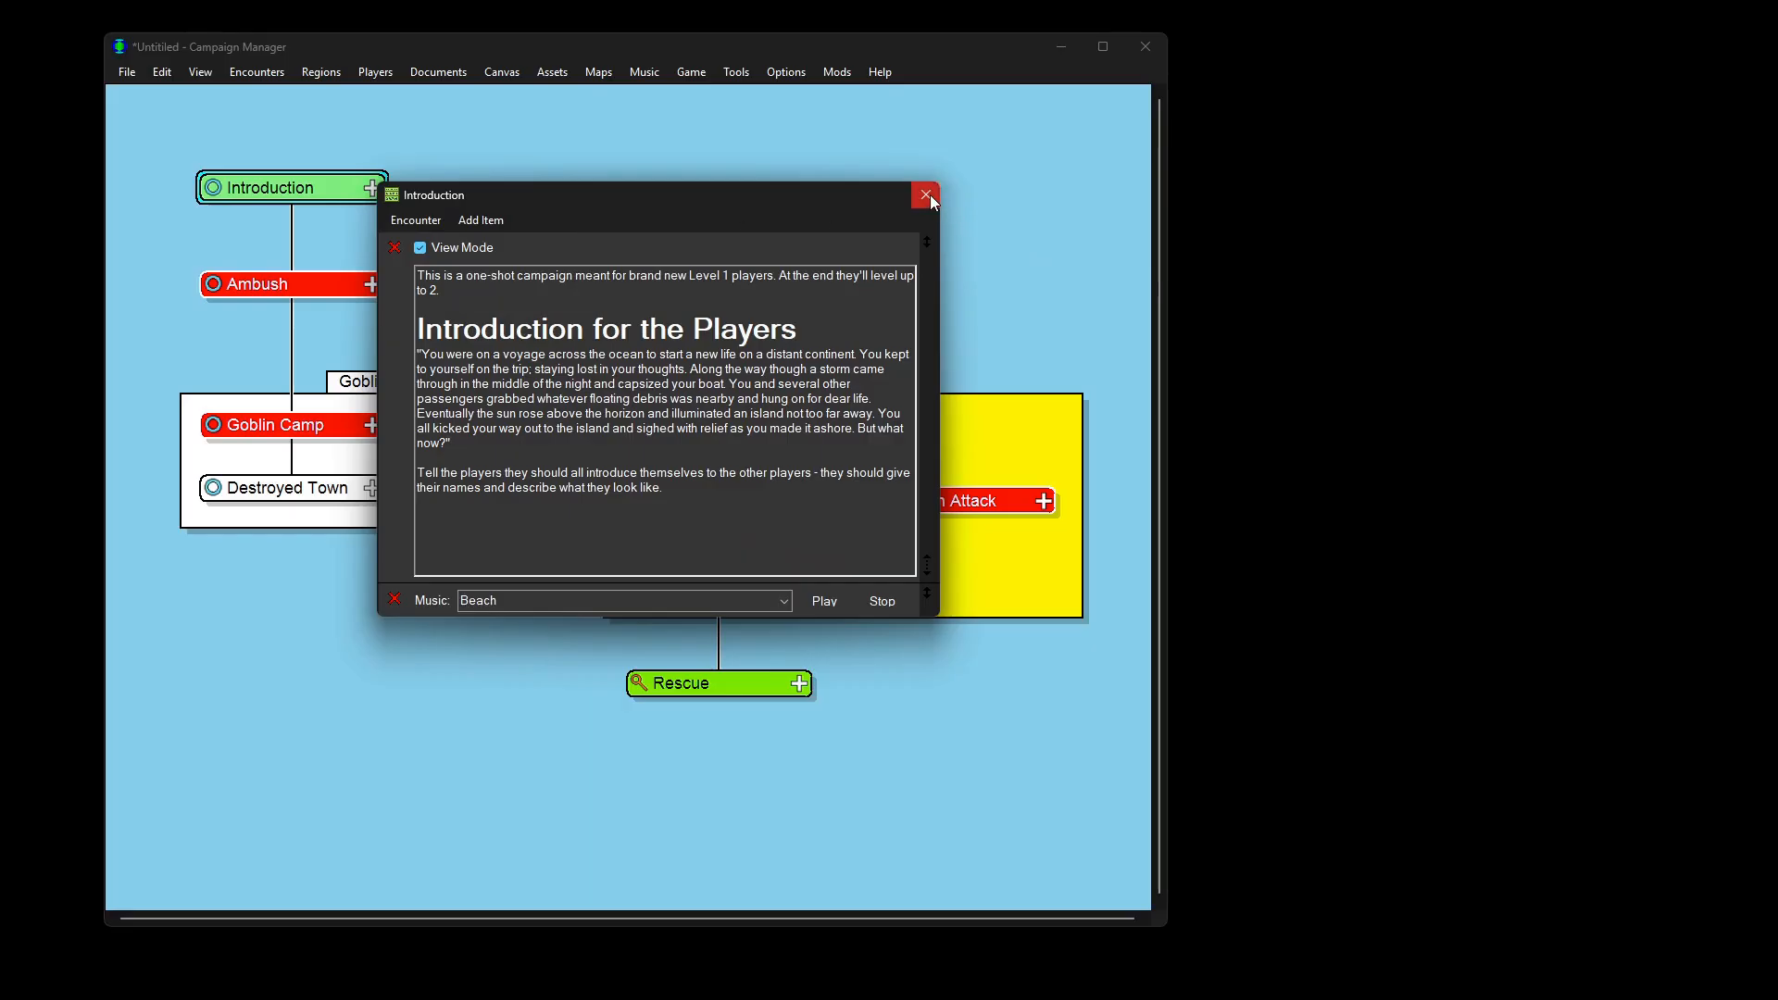
{"action": "left_click", "coordinate": [926, 195]}
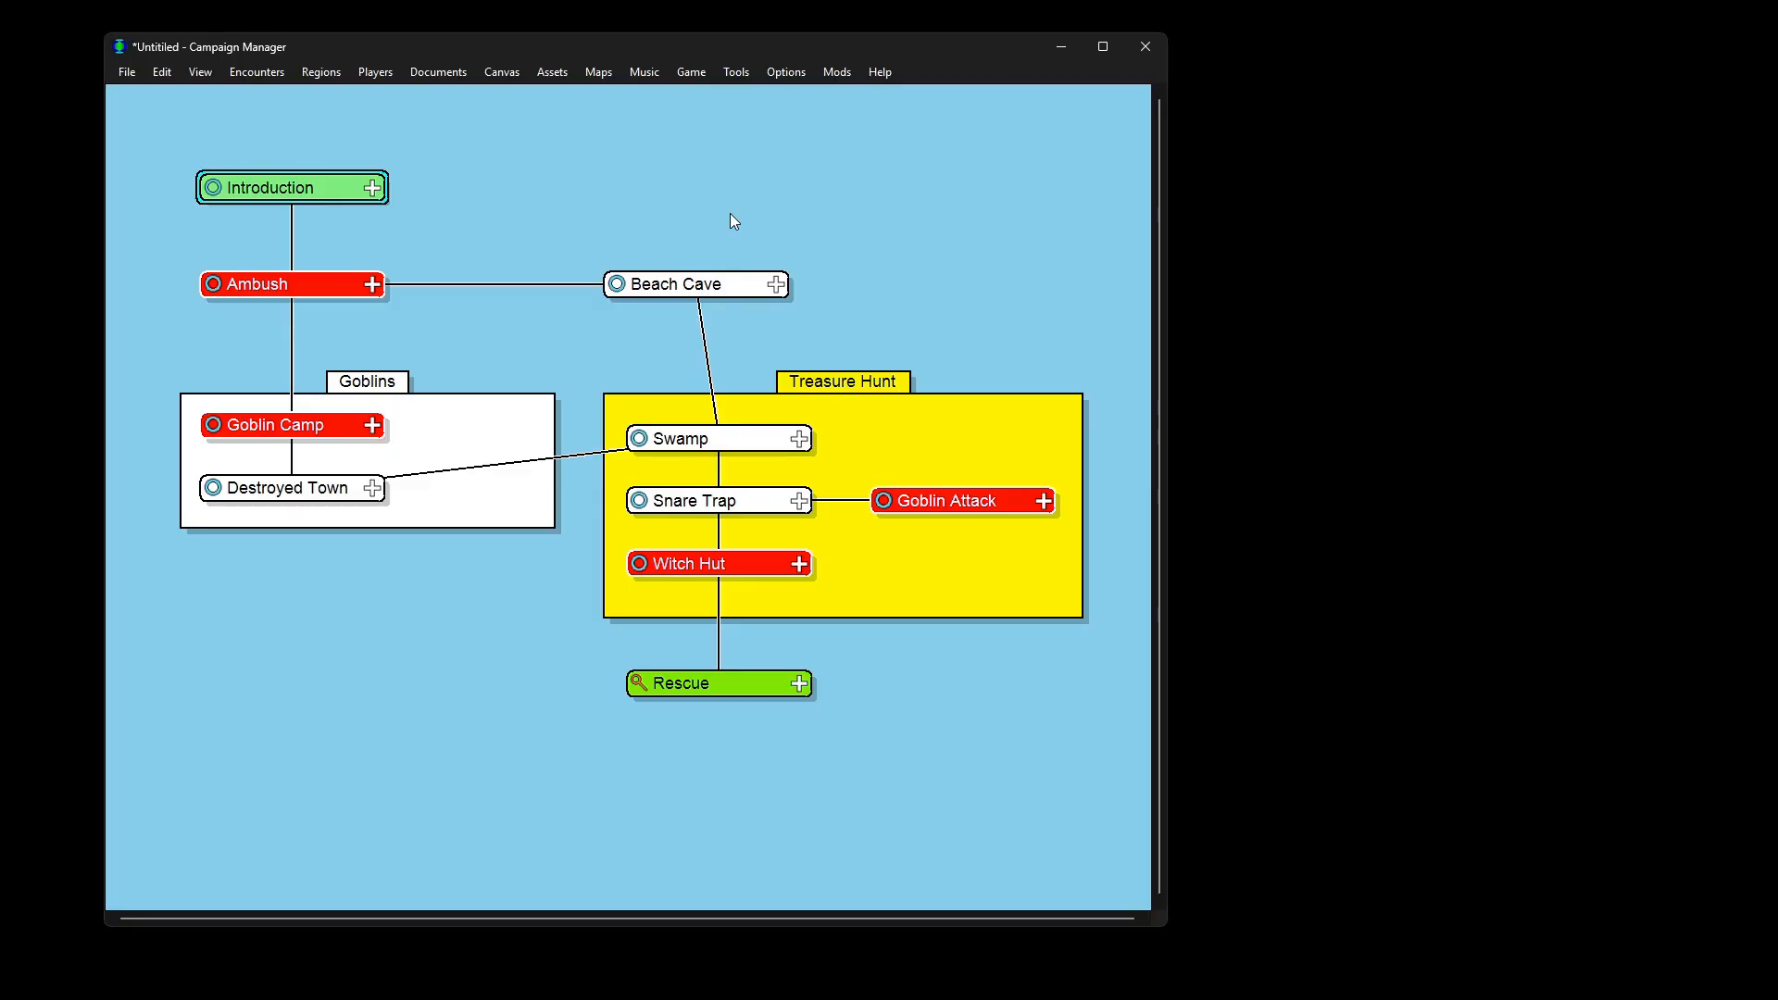
Step: Open the Ambush encounter and start its combat
{"action": "left_click", "coordinate": [371, 283]}
{"action": "left_click_drag", "start_coordinate": [500, 300], "coordinate": [535, 161]}
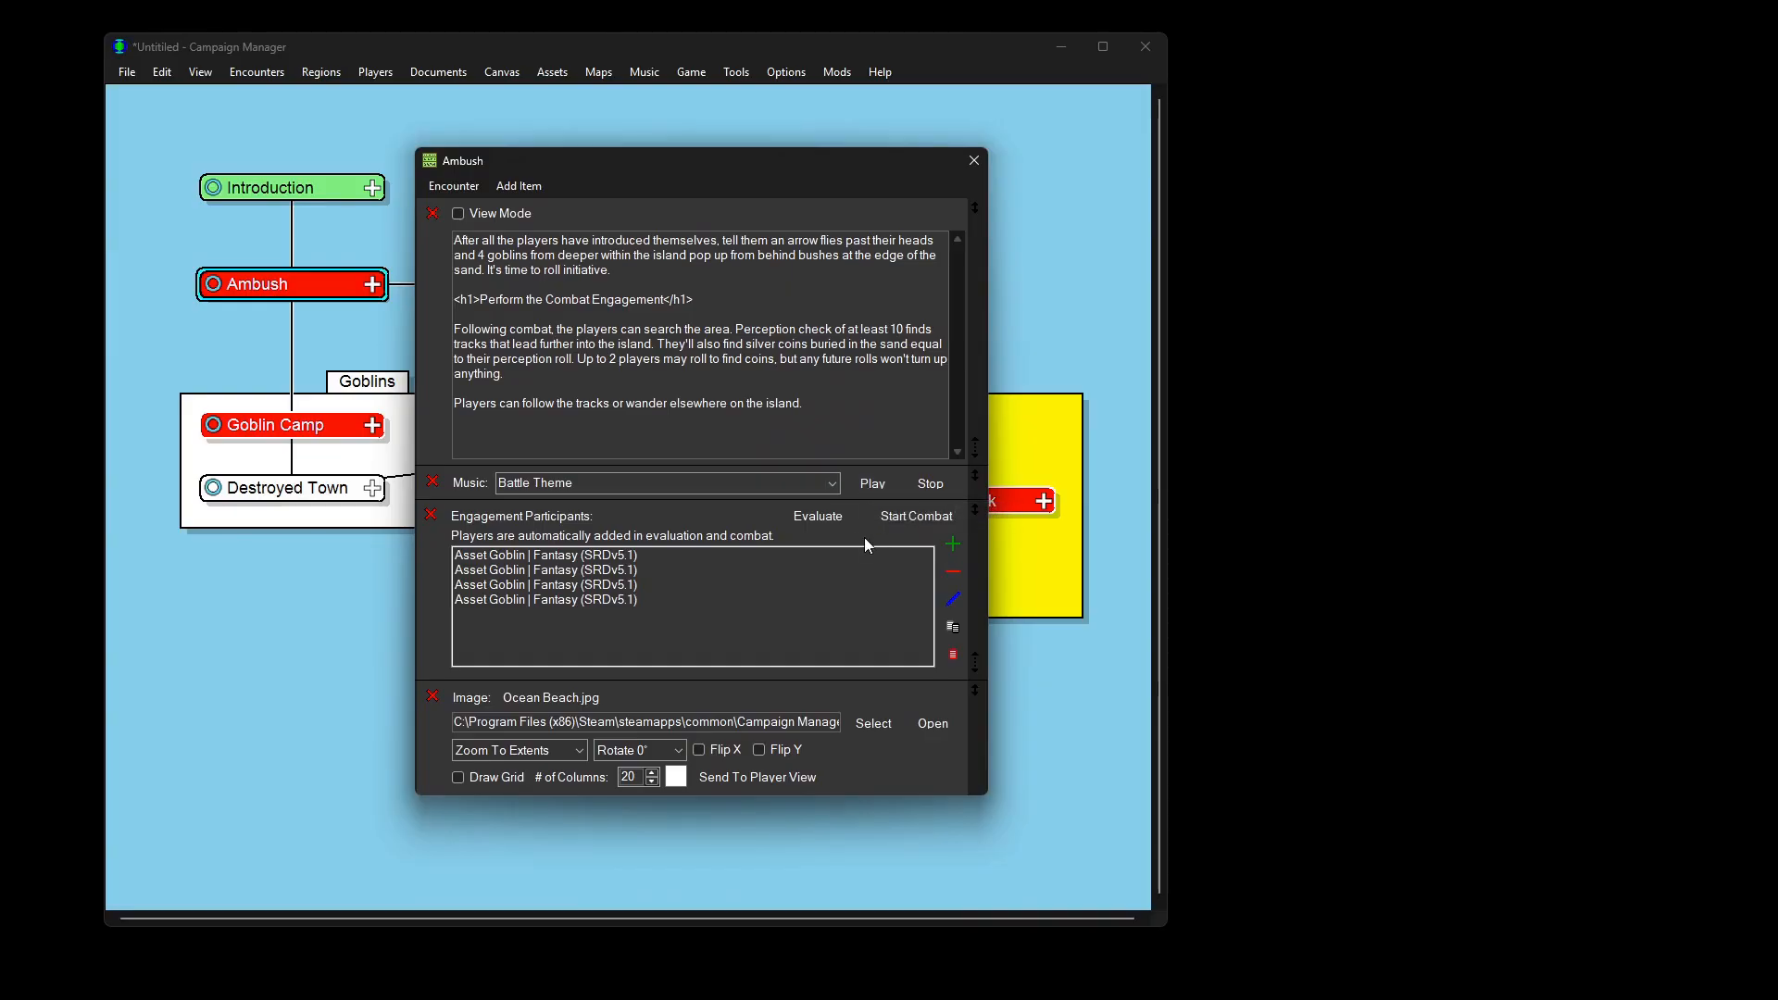
{"action": "left_click", "coordinate": [911, 520]}
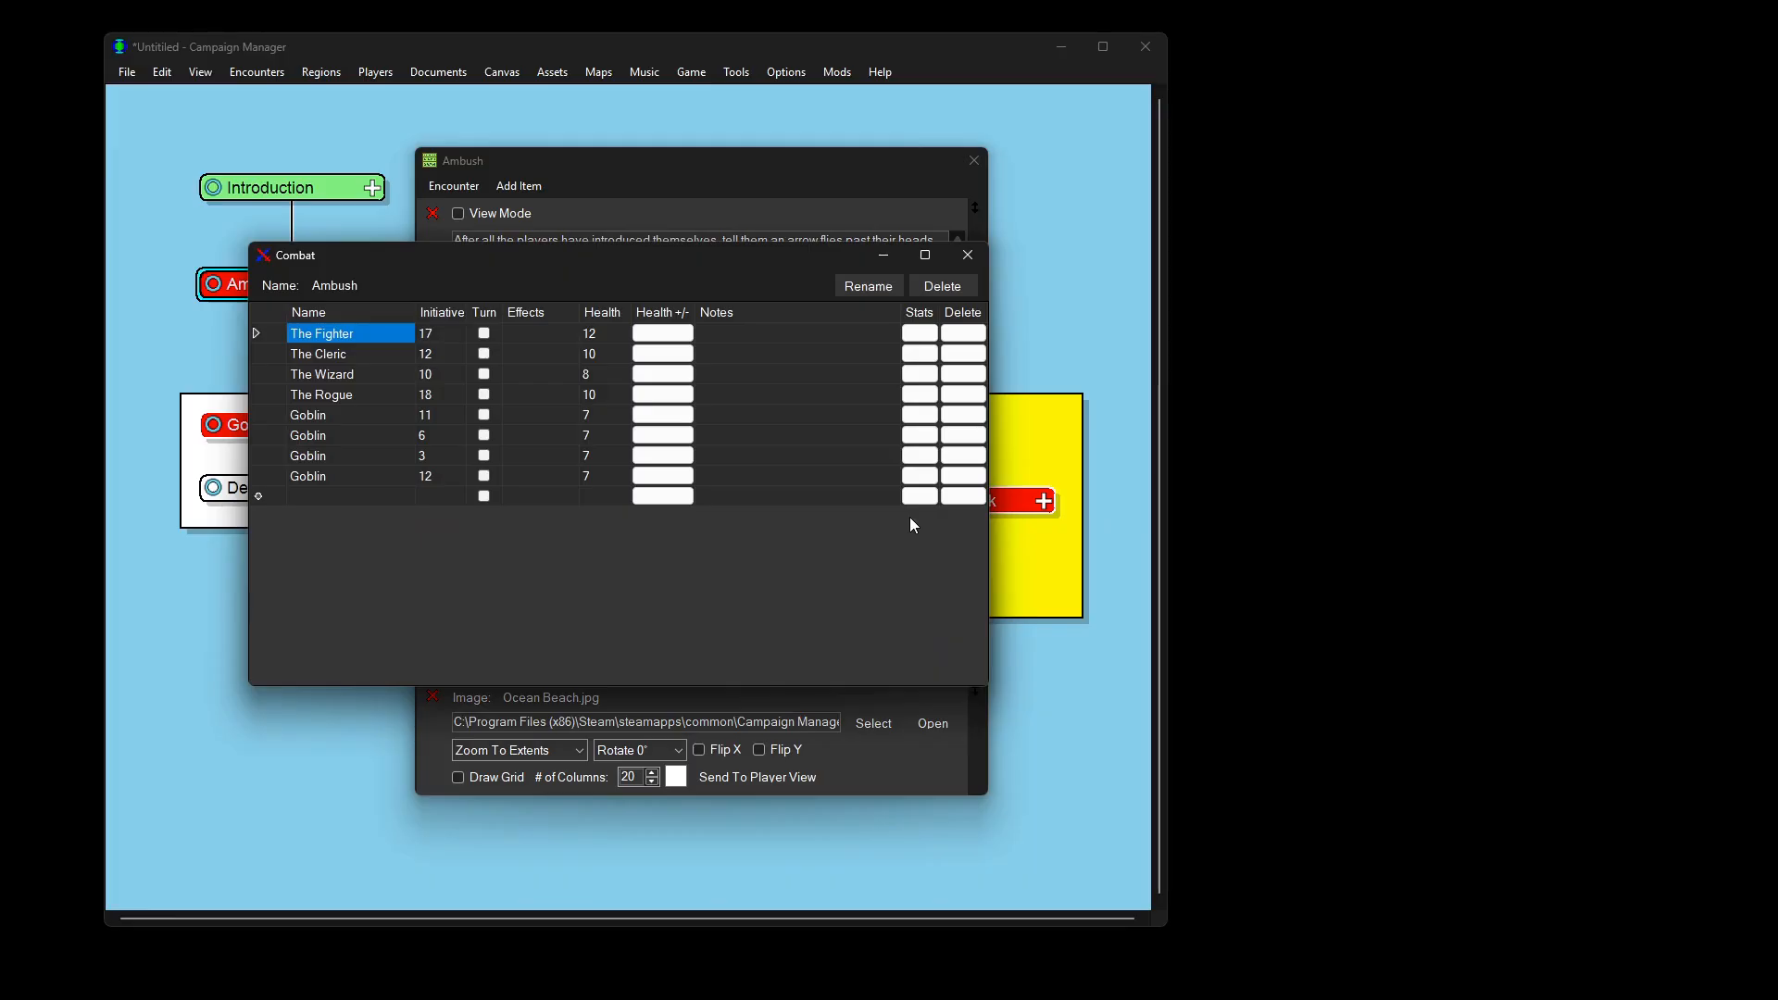
Step: Enter initiative values 12 and 513 and sort combatants by initiative
{"action": "left_click", "coordinate": [440, 333]}
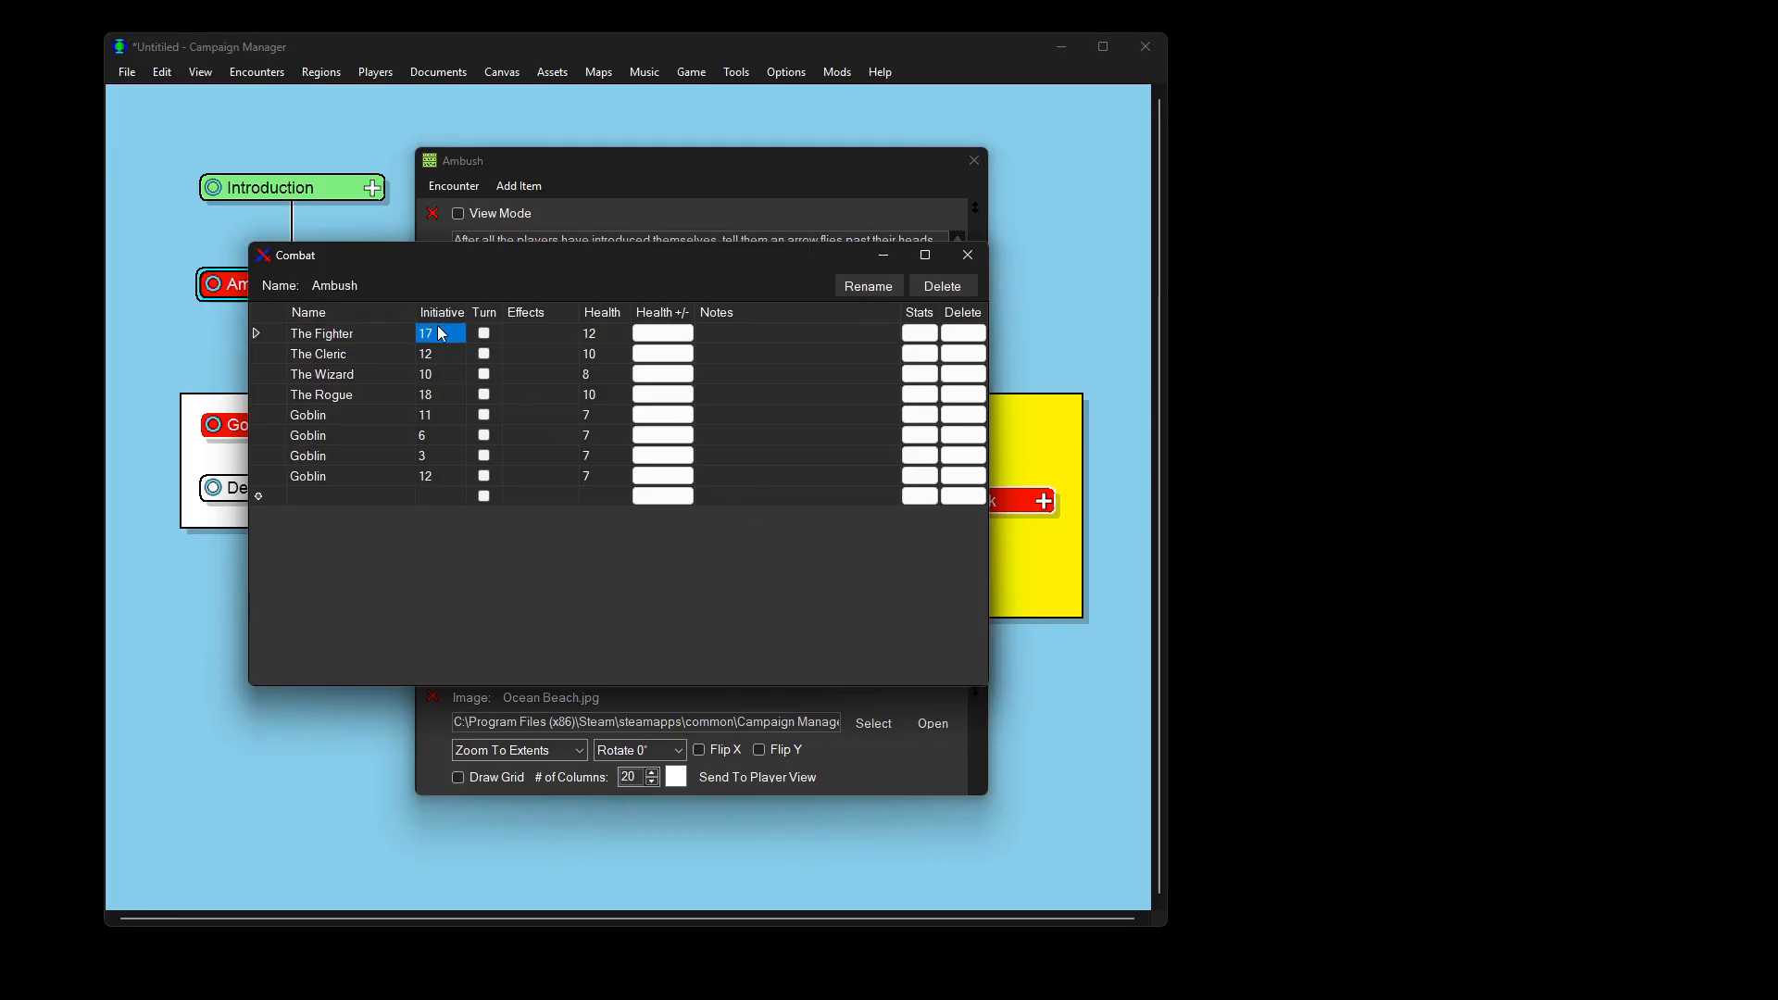
{"action": "type", "text": "12"}
{"action": "left_click", "coordinate": [441, 347]}
{"action": "type", "text": "5"}
{"action": "type", "text": "1"}
{"action": "type", "text": "3"}
{"action": "left_click", "coordinate": [442, 310]}
{"action": "left_click", "coordinate": [442, 309]}
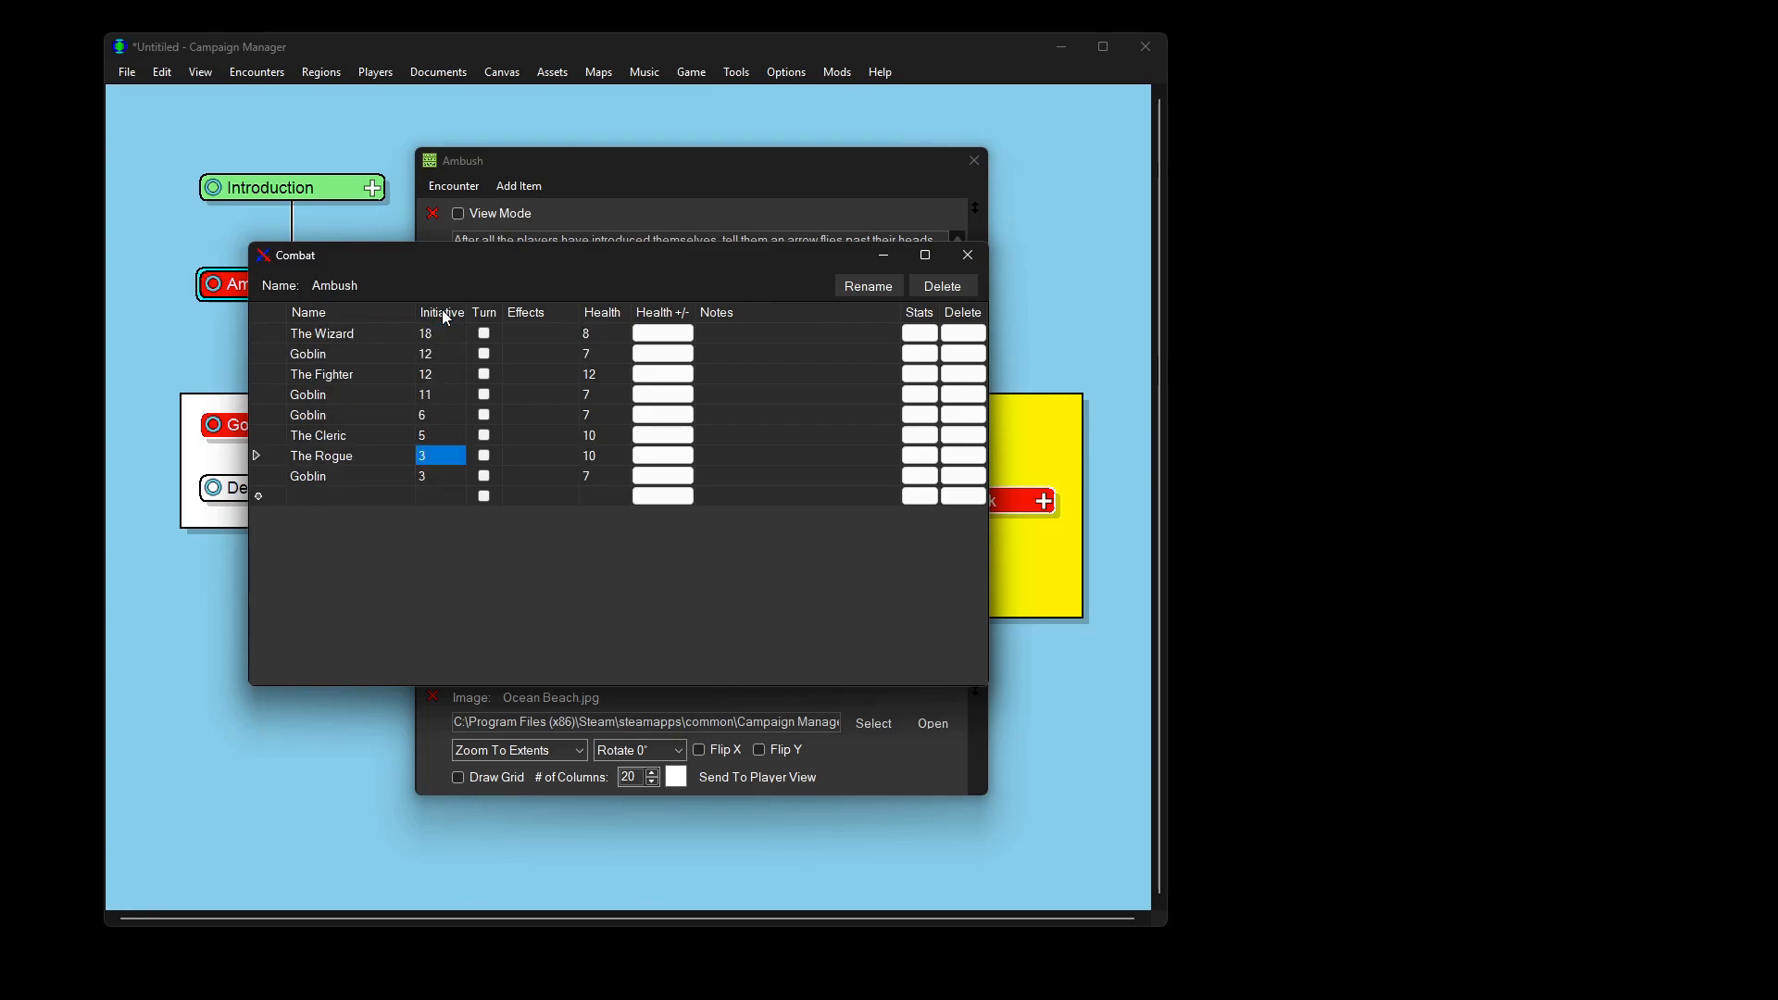
Step: Mark The Wizard's and the Goblin's turns and deal 3 damage, leaving the Goblin at 4 health
{"action": "left_click", "coordinate": [484, 335]}
{"action": "left_click", "coordinate": [487, 352]}
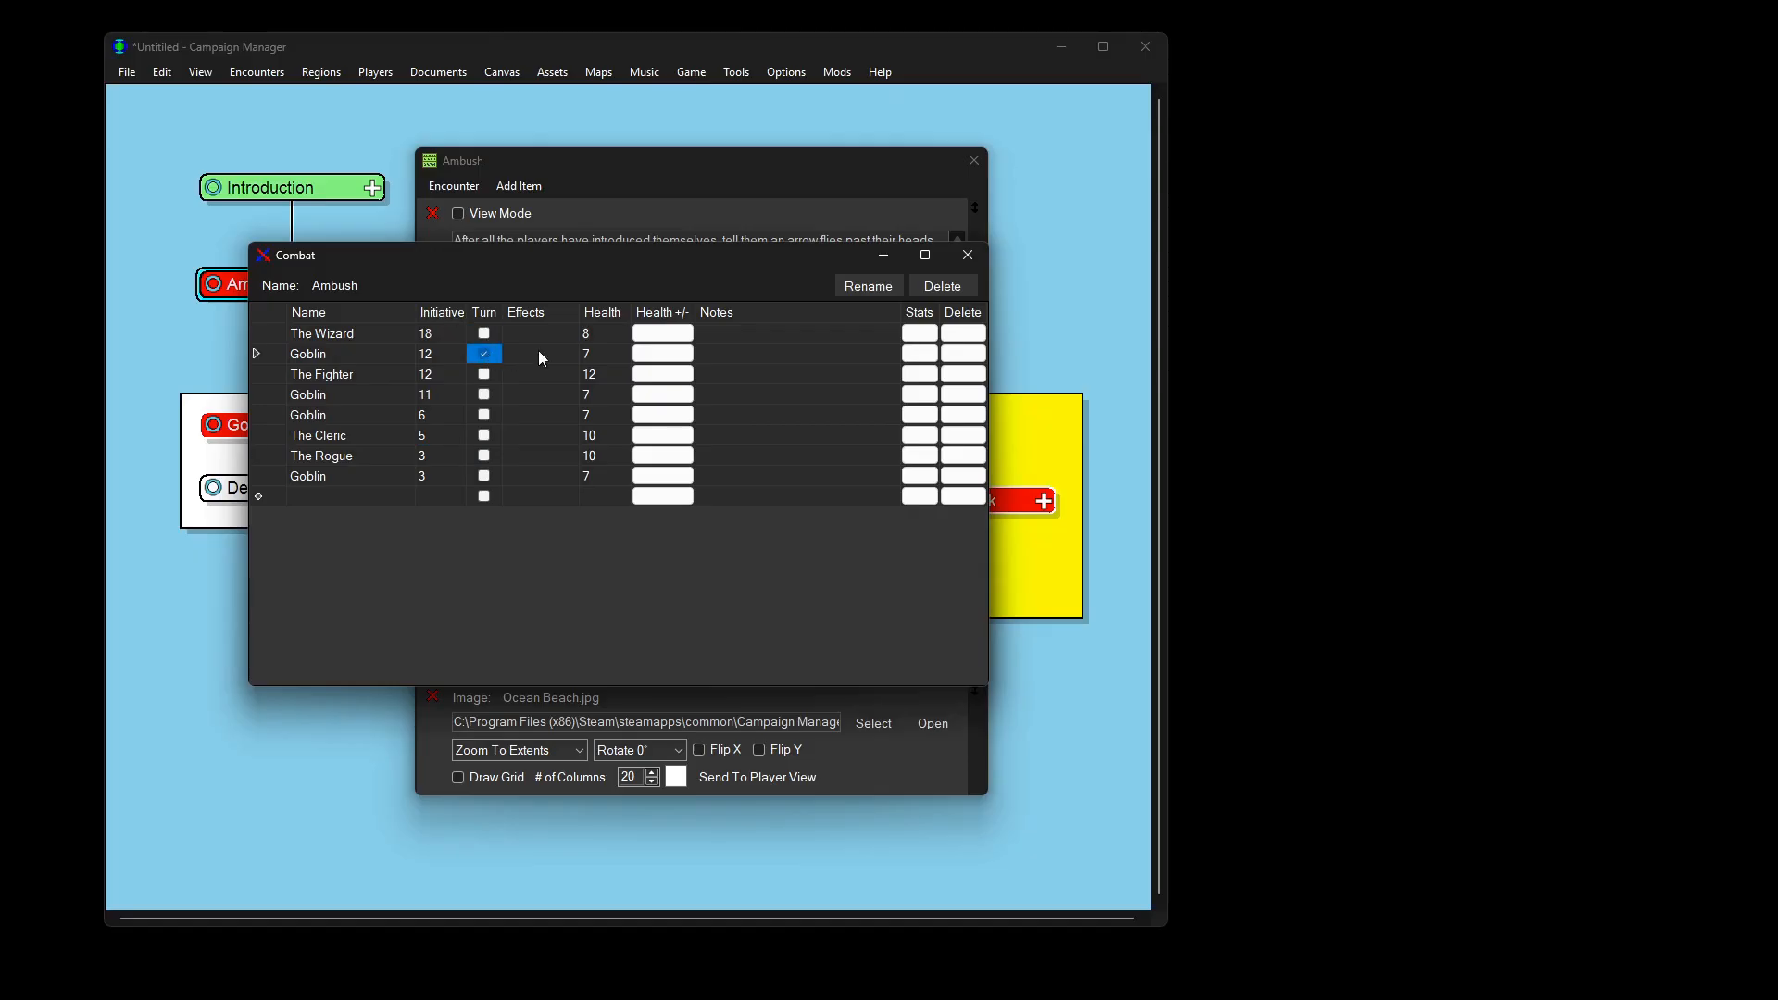
{"action": "left_click", "coordinate": [646, 356]}
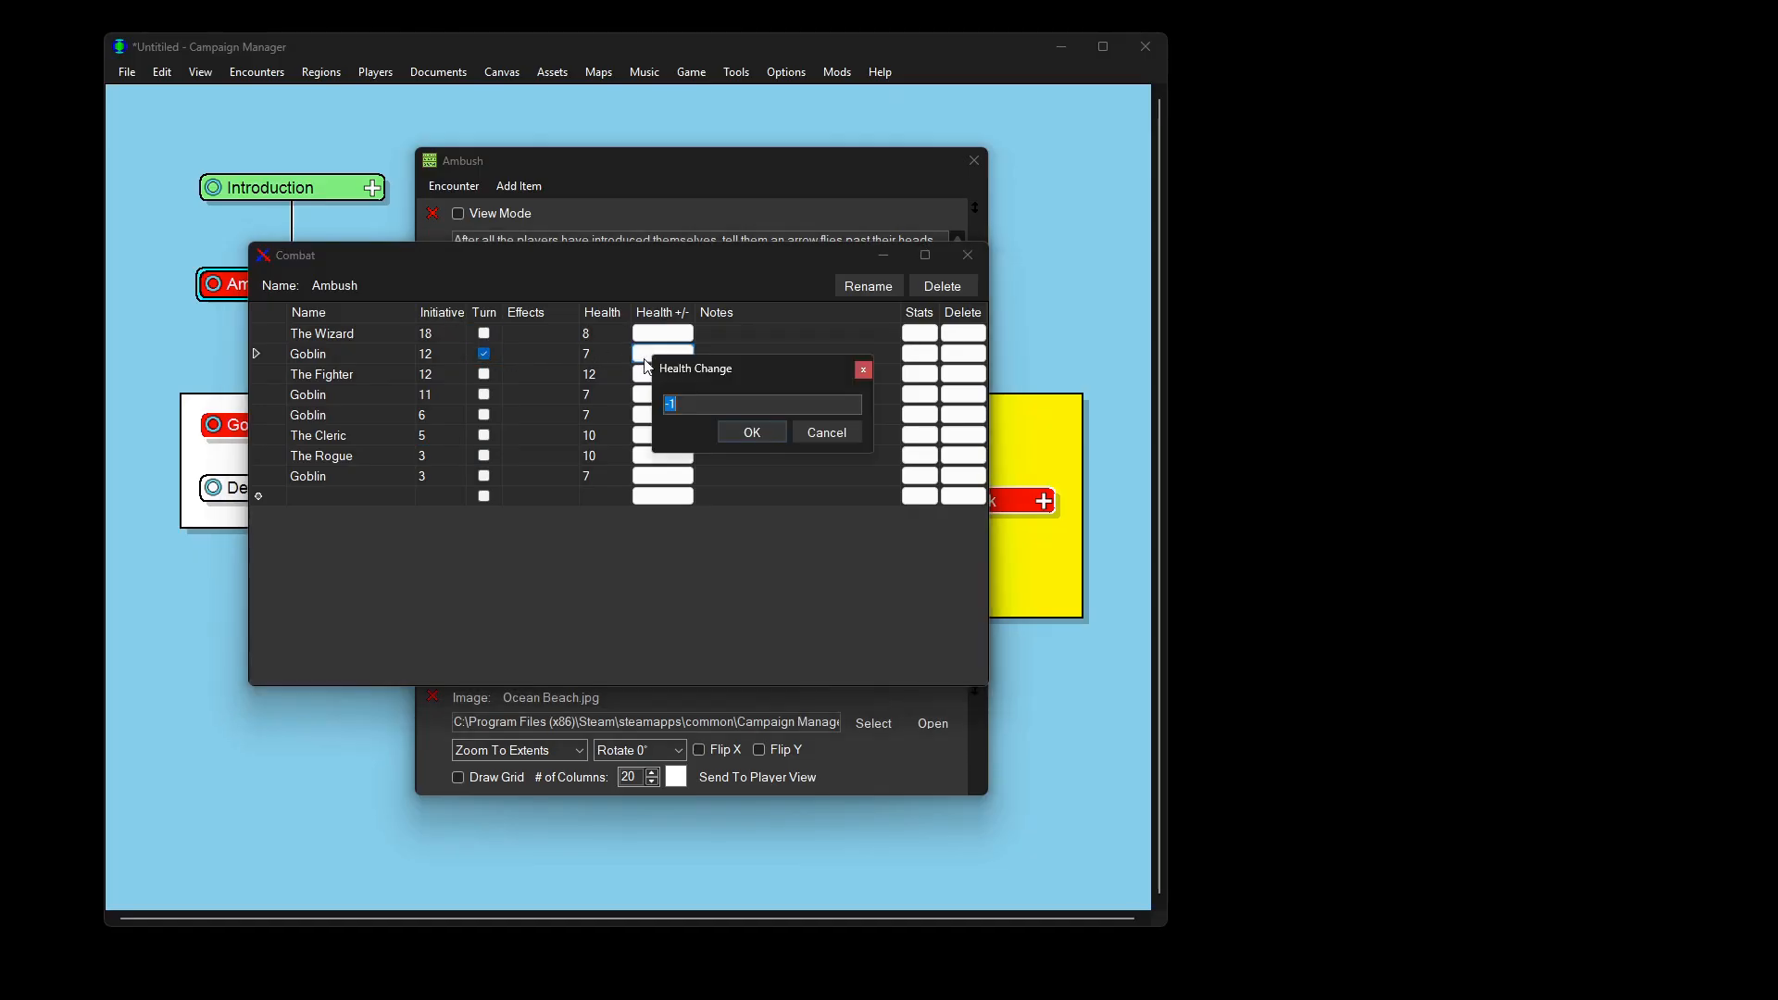
{"action": "type", "text": "-3"}
{"action": "key", "text": "Return"}
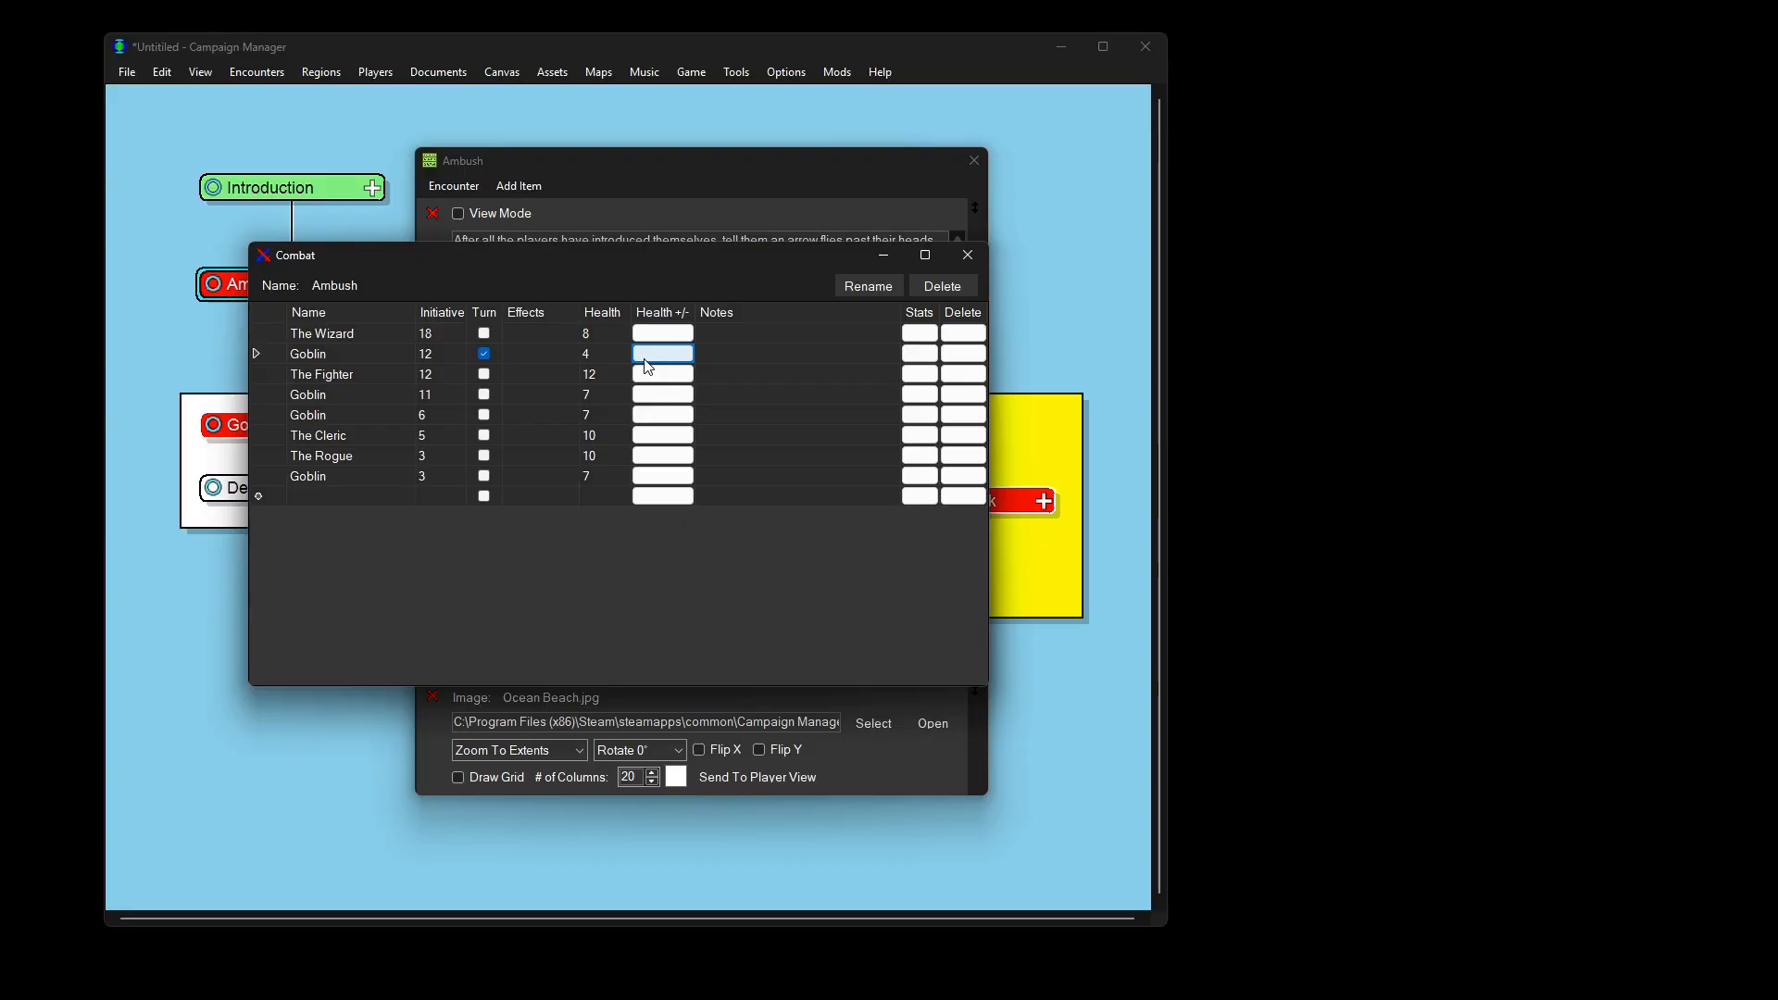
{"action": "left_click", "coordinate": [920, 352]}
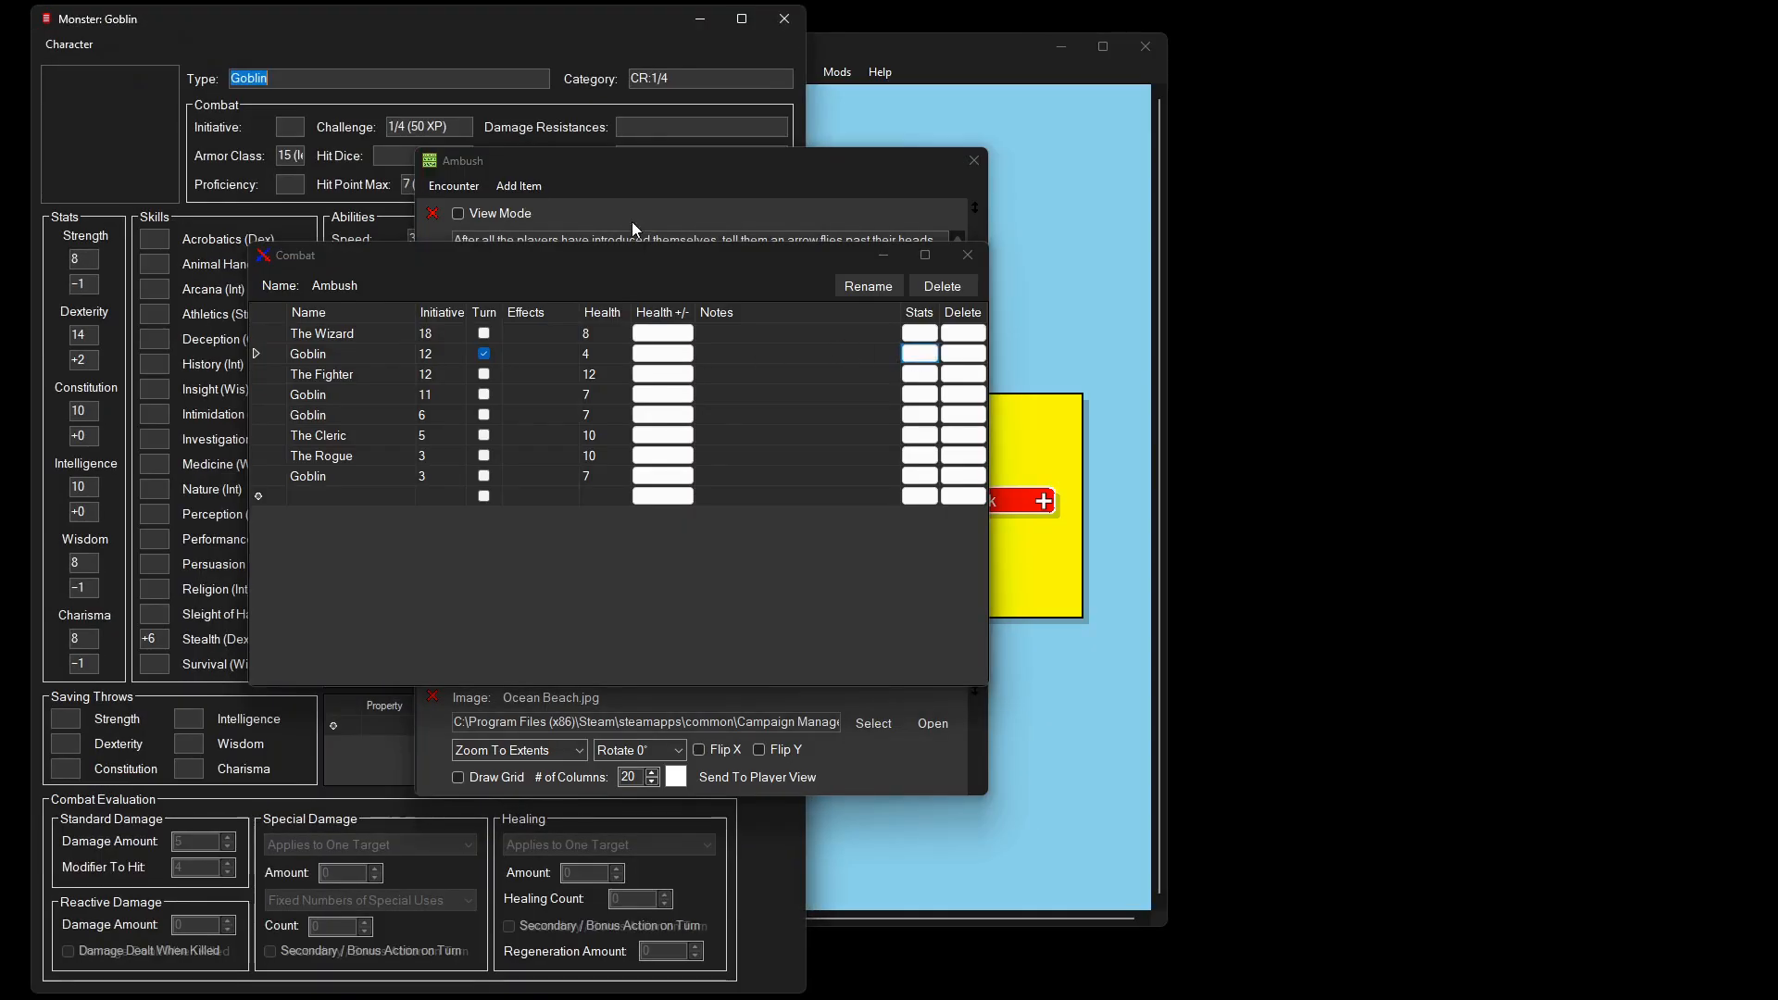
Step: Open the Player View on this screen and arrange its view and controller windows
{"action": "left_click_drag", "start_coordinate": [453, 23], "coordinate": [490, 498]}
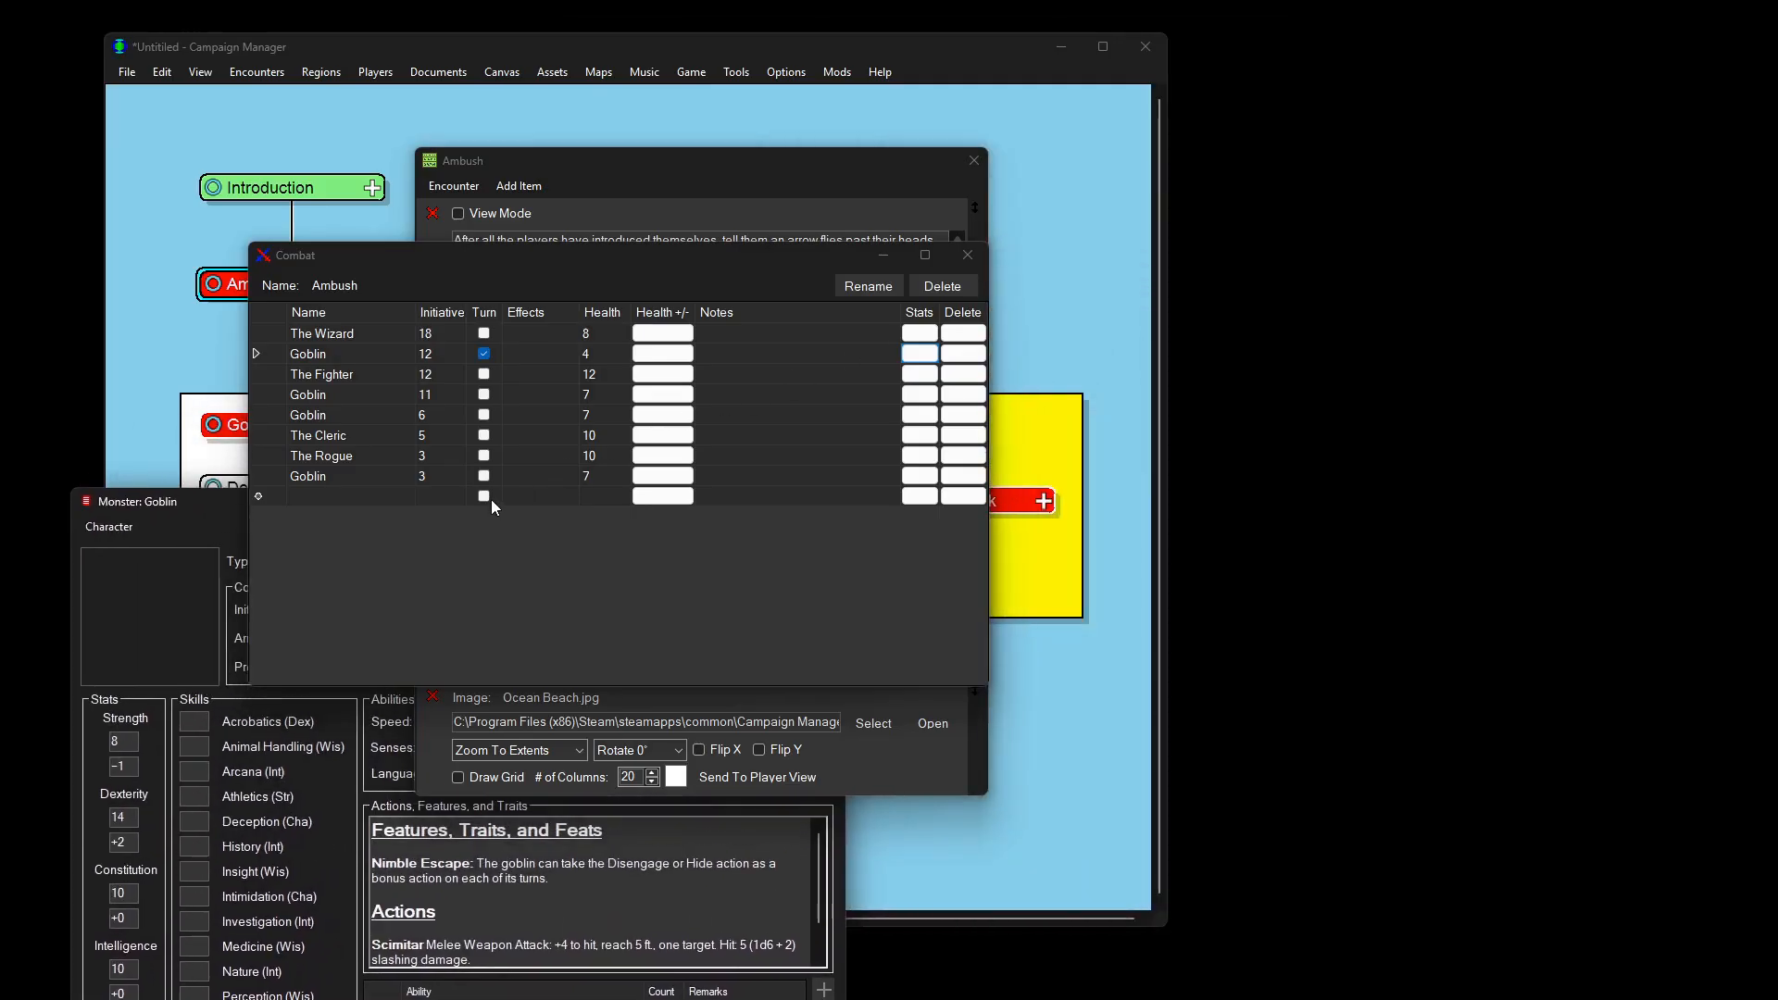
{"action": "left_click", "coordinate": [738, 77]}
{"action": "left_click", "coordinate": [736, 75]}
{"action": "left_click", "coordinate": [772, 153]}
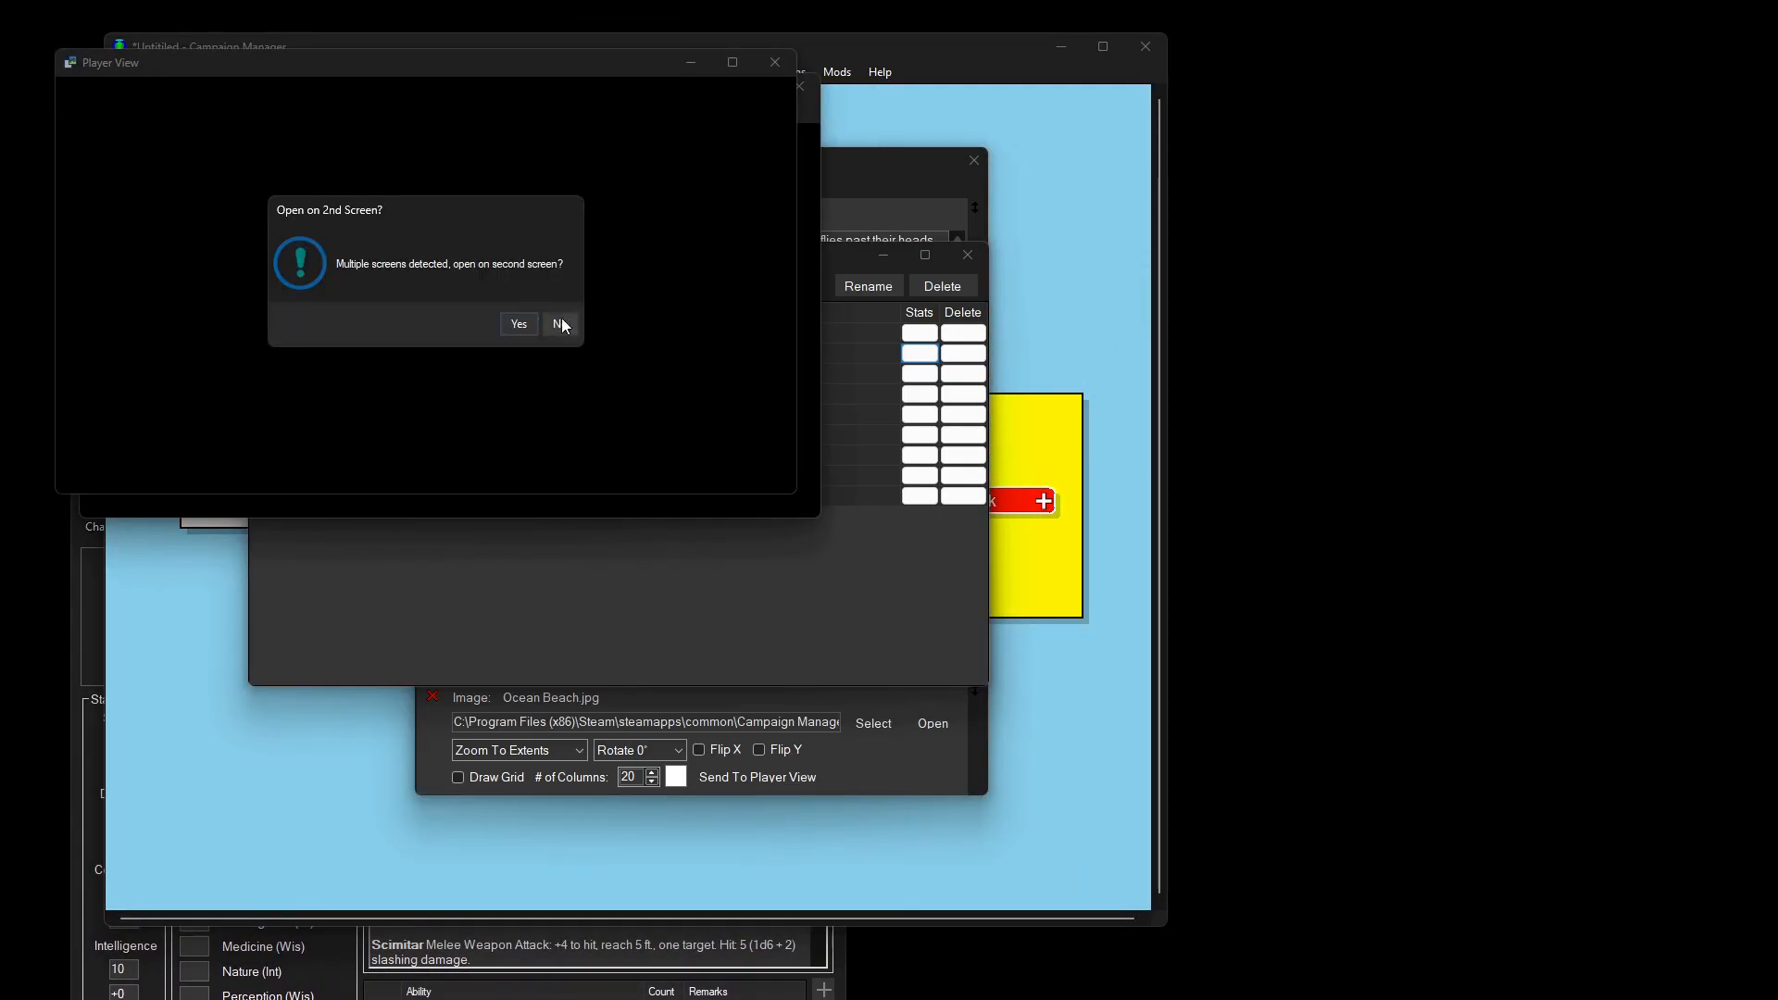
{"action": "left_click", "coordinate": [559, 324]}
{"action": "left_click_drag", "start_coordinate": [413, 65], "coordinate": [1363, 543]}
{"action": "left_click_drag", "start_coordinate": [314, 87], "coordinate": [1247, 67]}
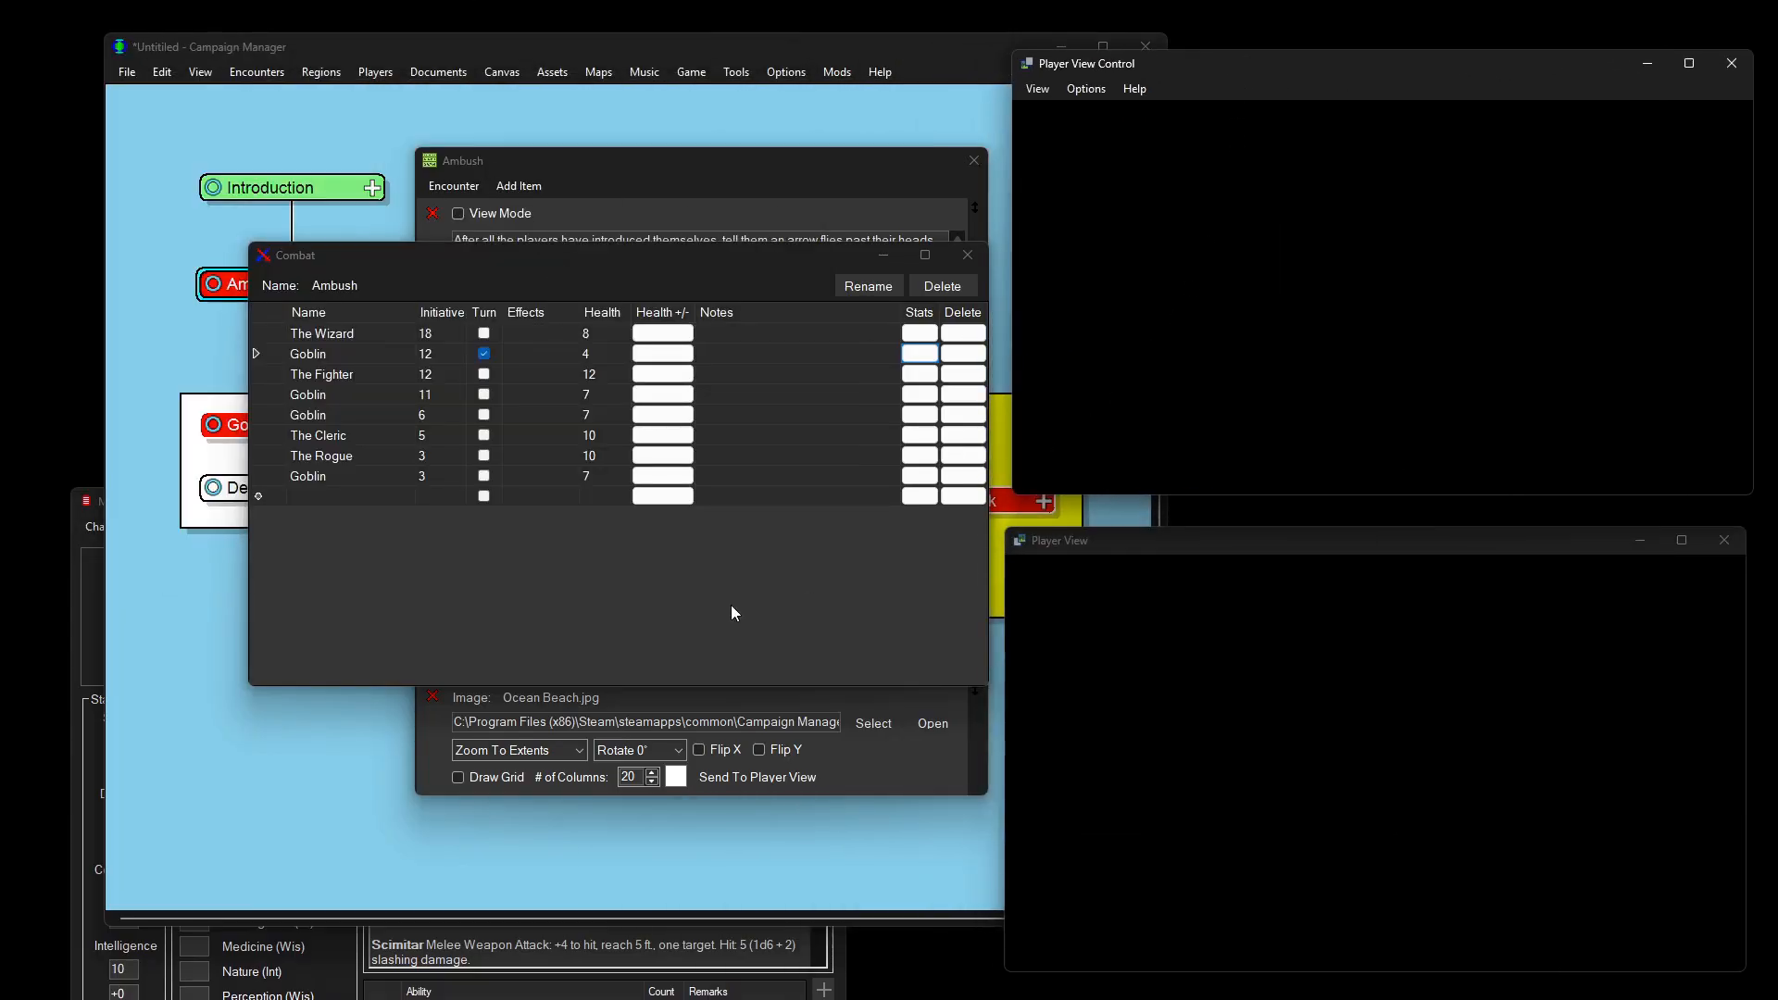
Step: Send the Ocean Beach map with a grid to the Player View and draw it there
{"action": "left_click", "coordinate": [492, 779]}
{"action": "left_click", "coordinate": [748, 779]}
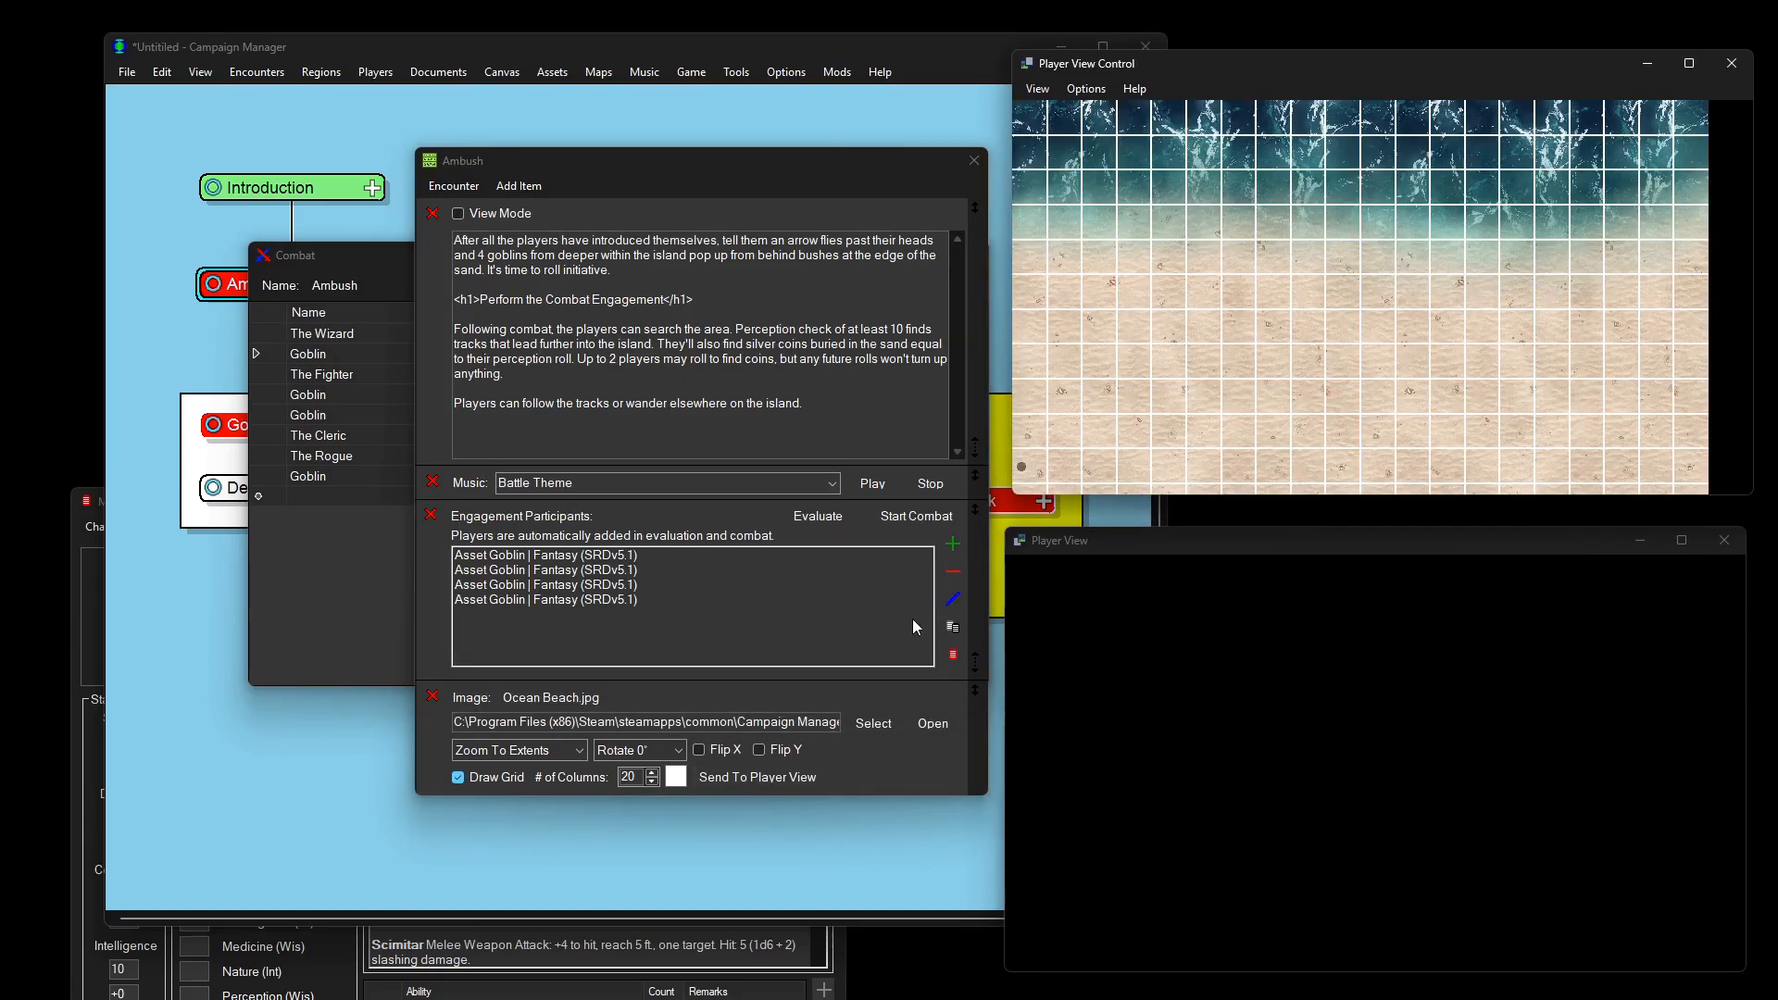
{"action": "left_click", "coordinate": [1038, 89]}
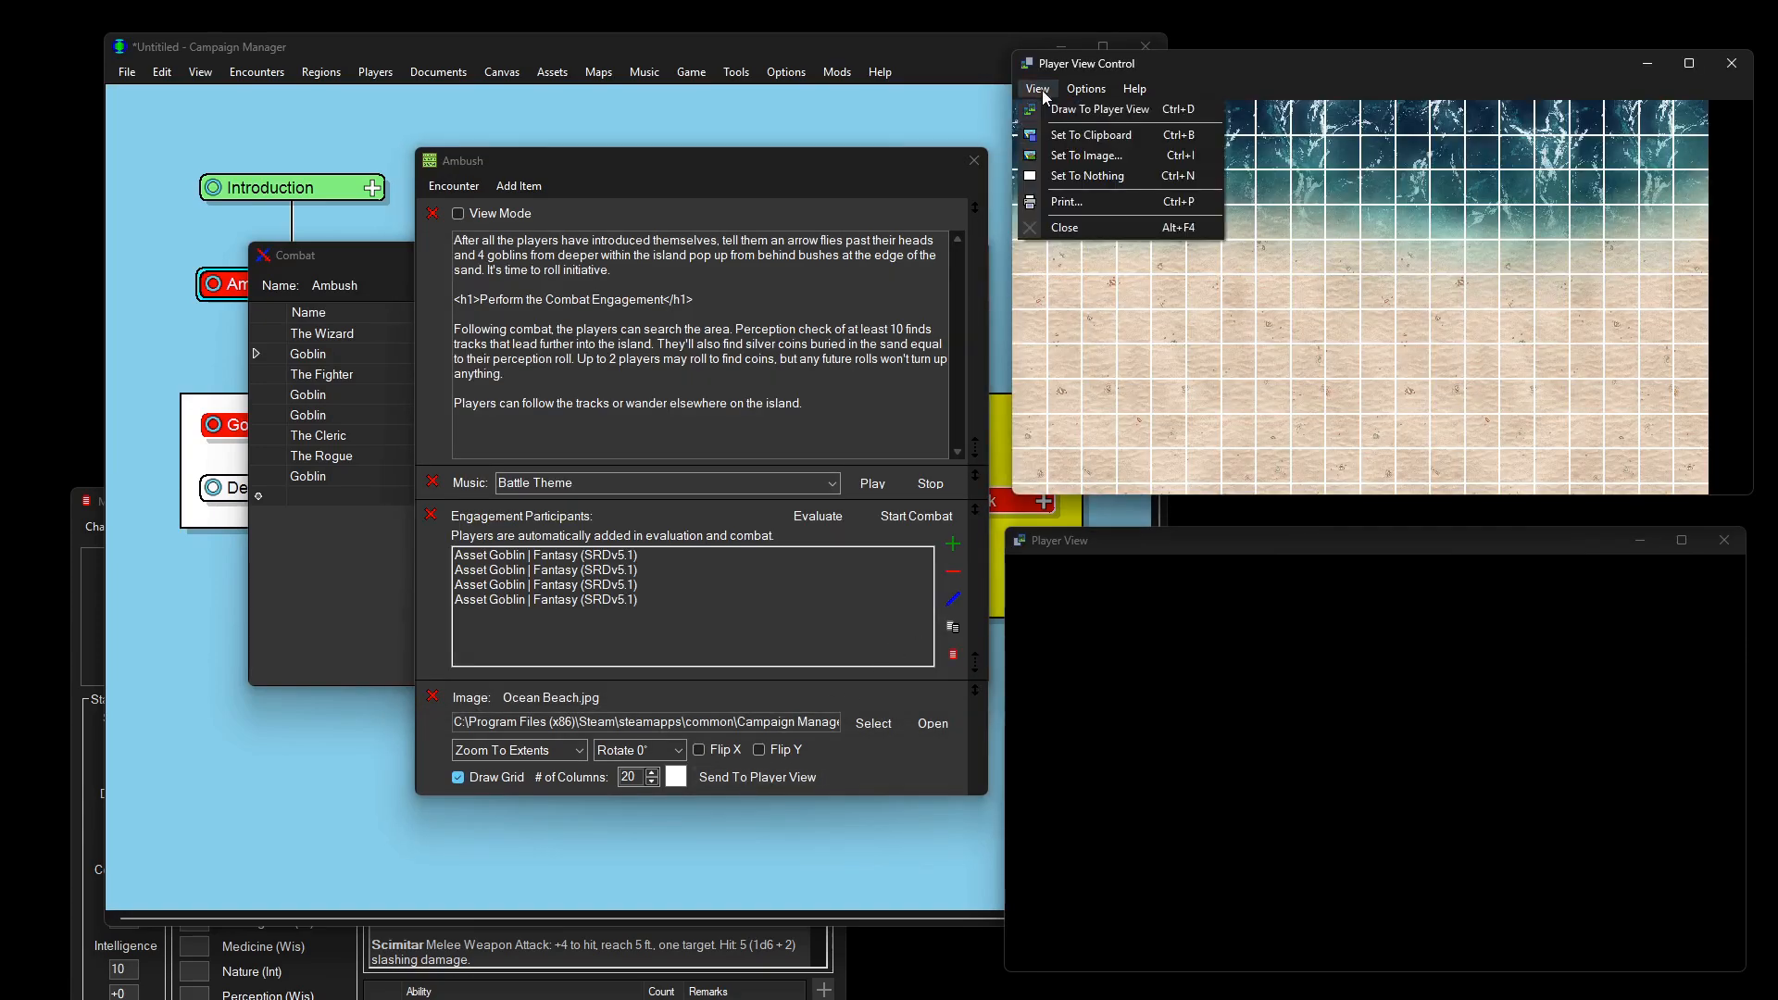
{"action": "left_click", "coordinate": [1049, 112]}
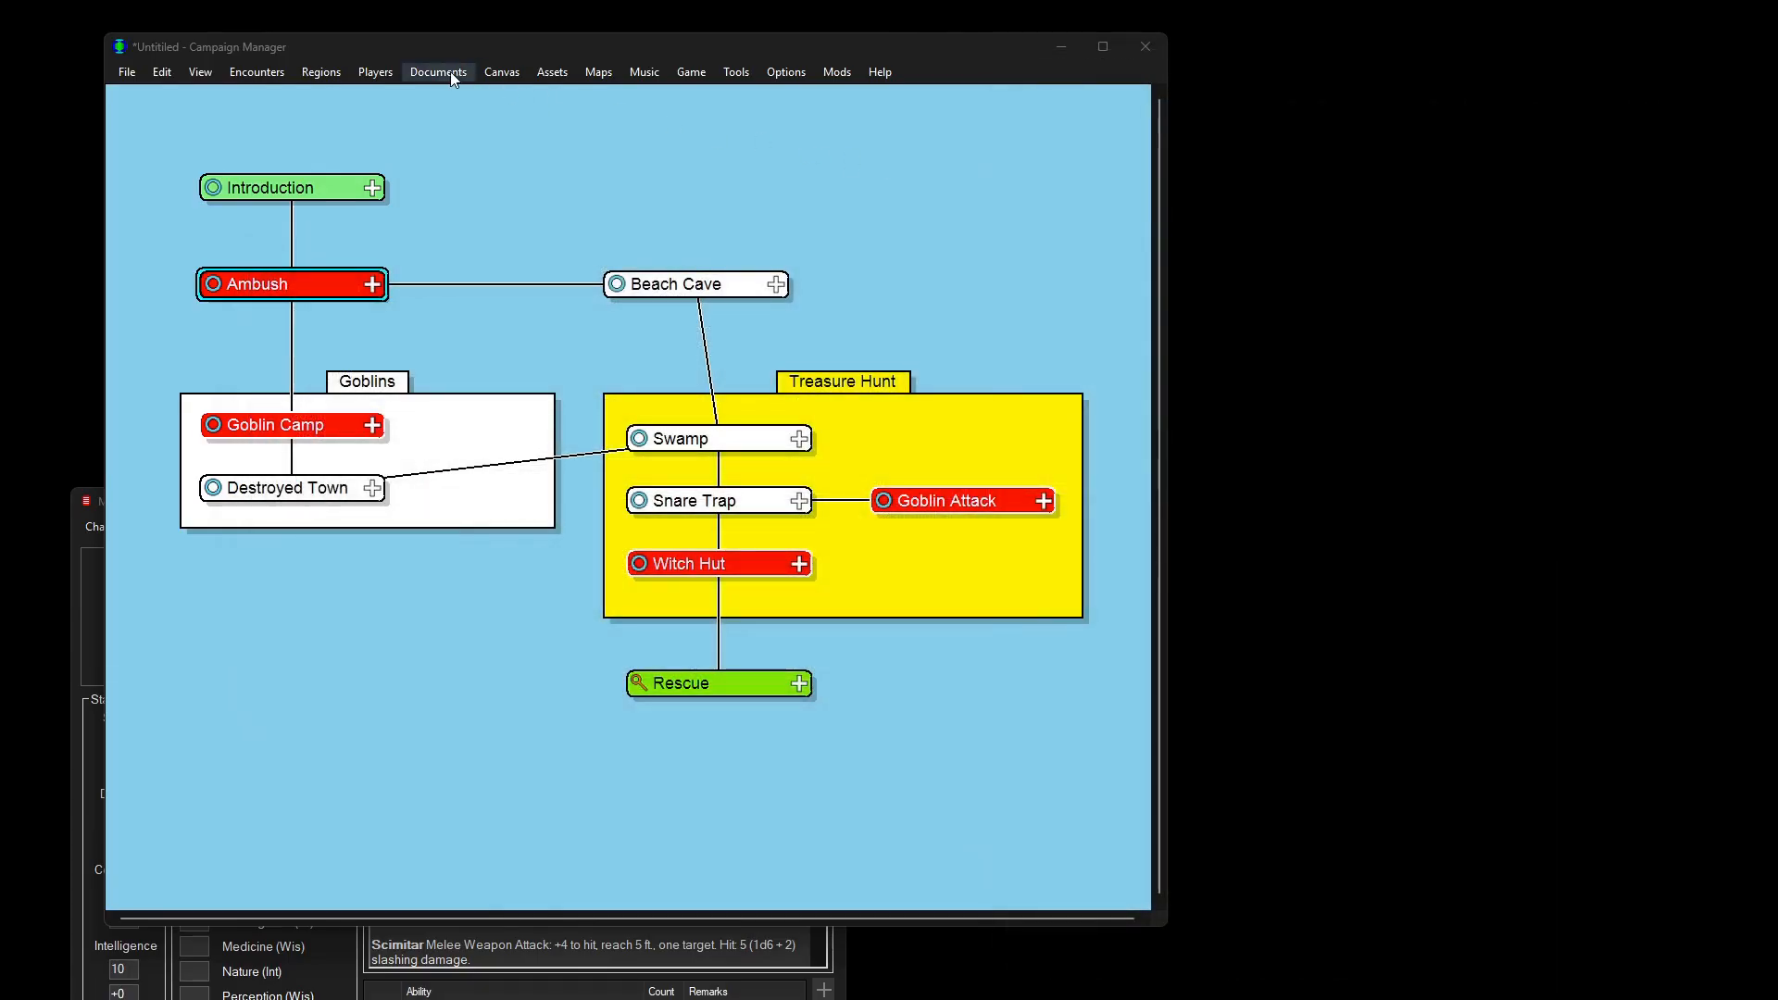
Step: Add a Session History entry reading 'Players started the campaign and fought the goblins at the ambush.'
{"action": "left_click", "coordinate": [450, 71]}
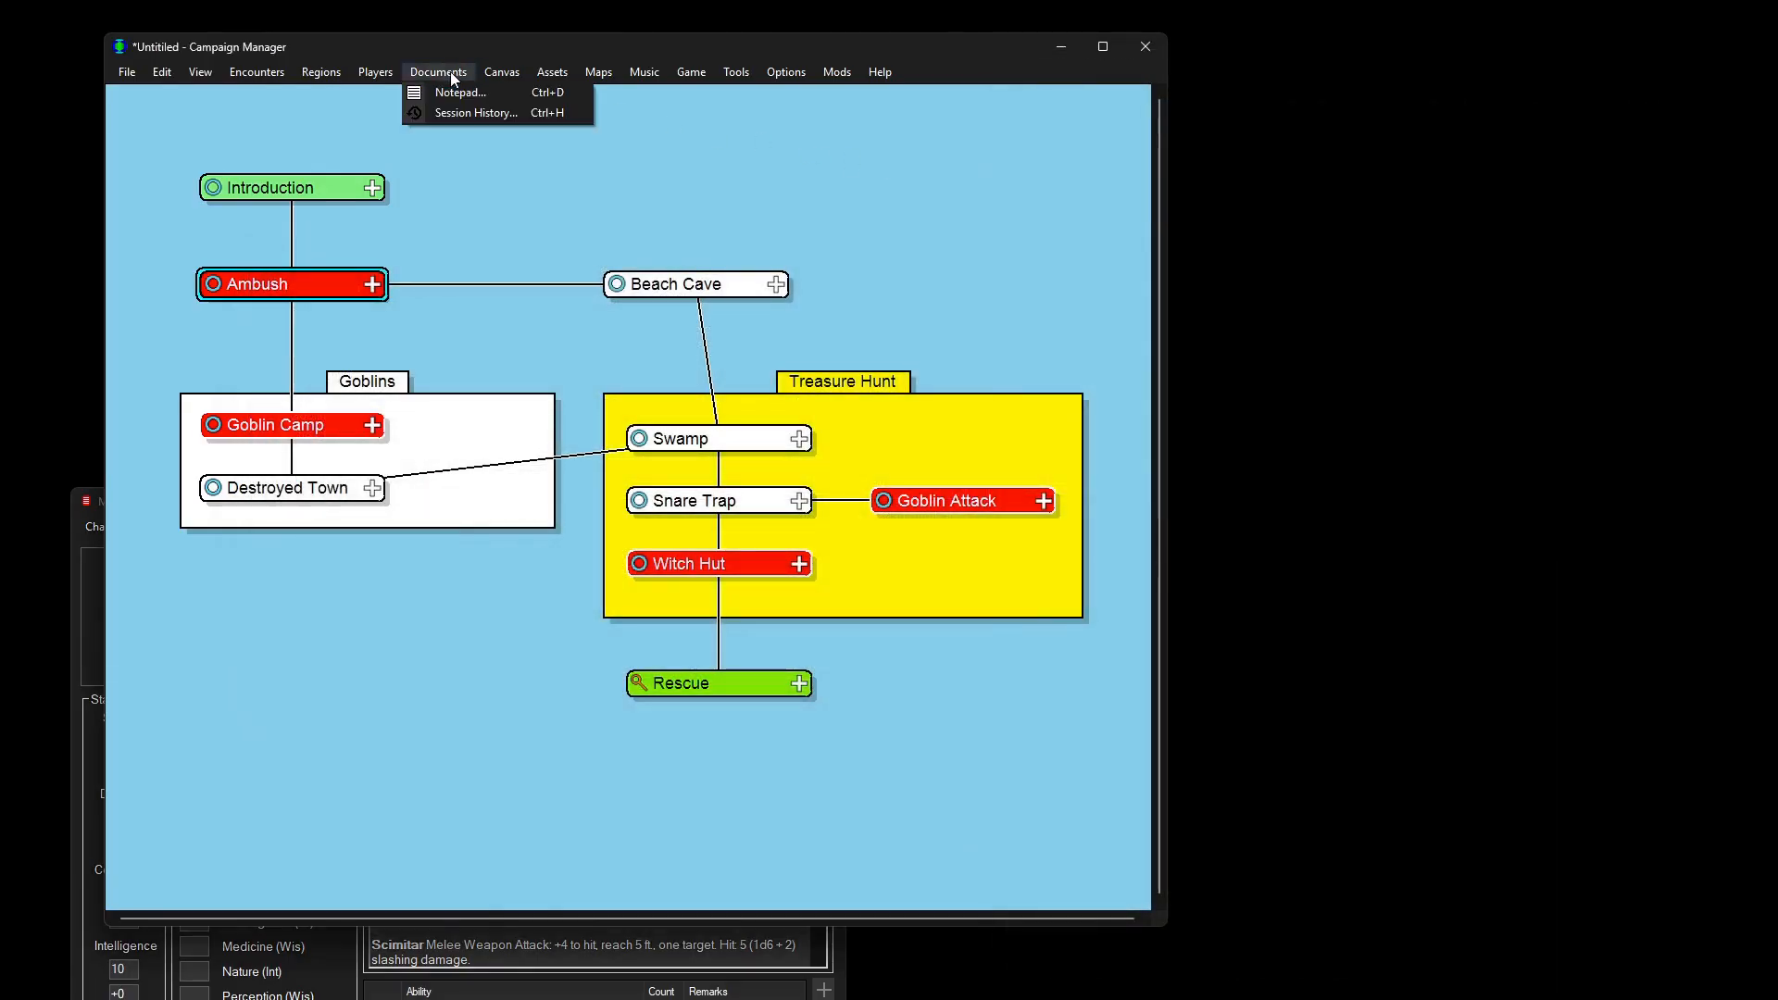
{"action": "left_click", "coordinate": [466, 115]}
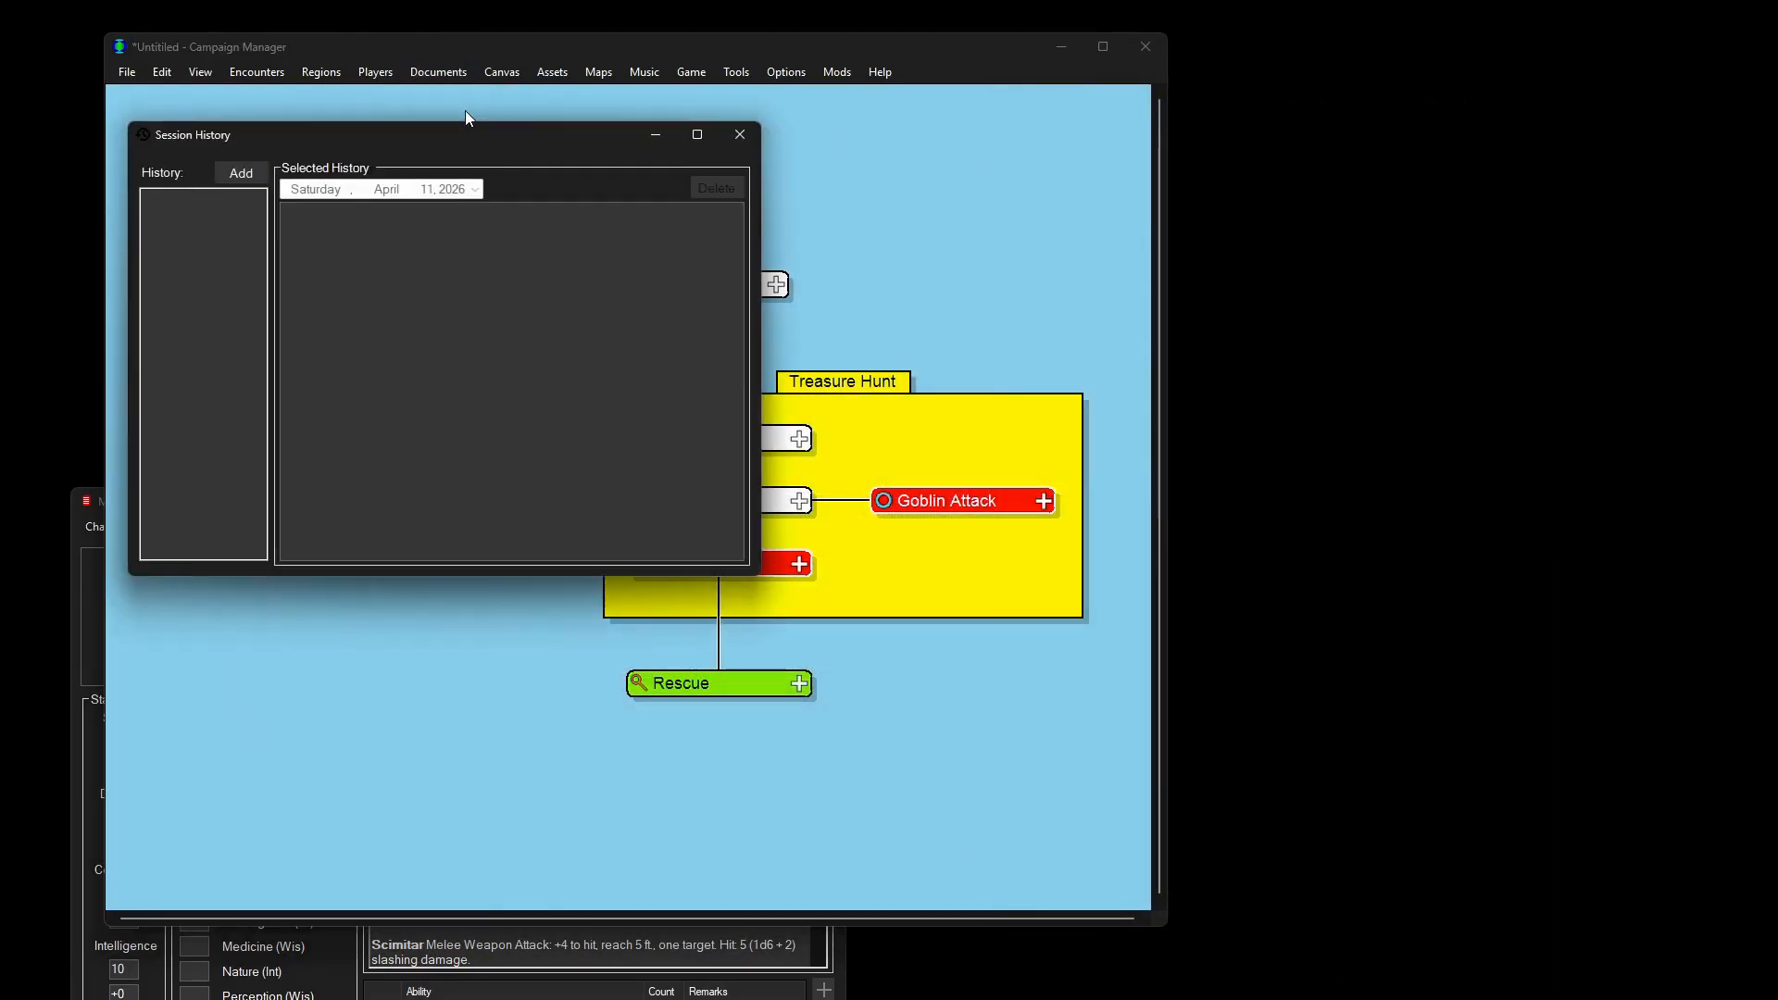
{"action": "left_click", "coordinate": [242, 174]}
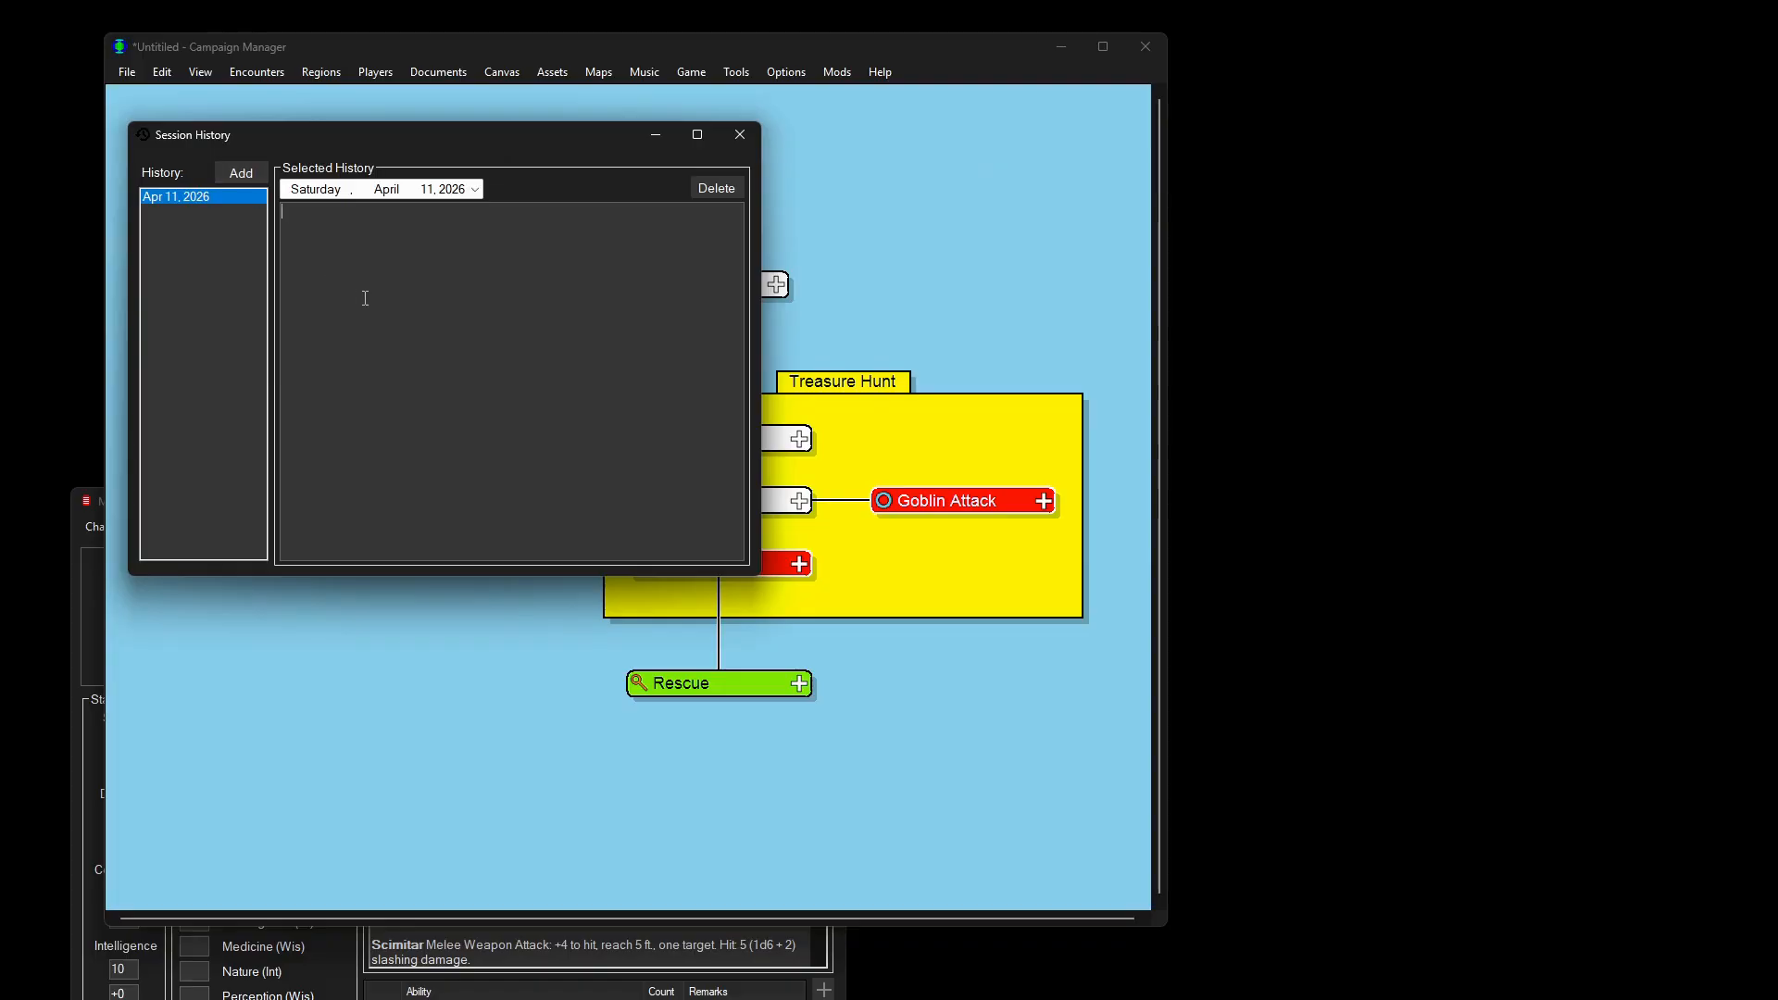
{"action": "type", "text": "Players started the campaign and fought the goblins at the ambush."}
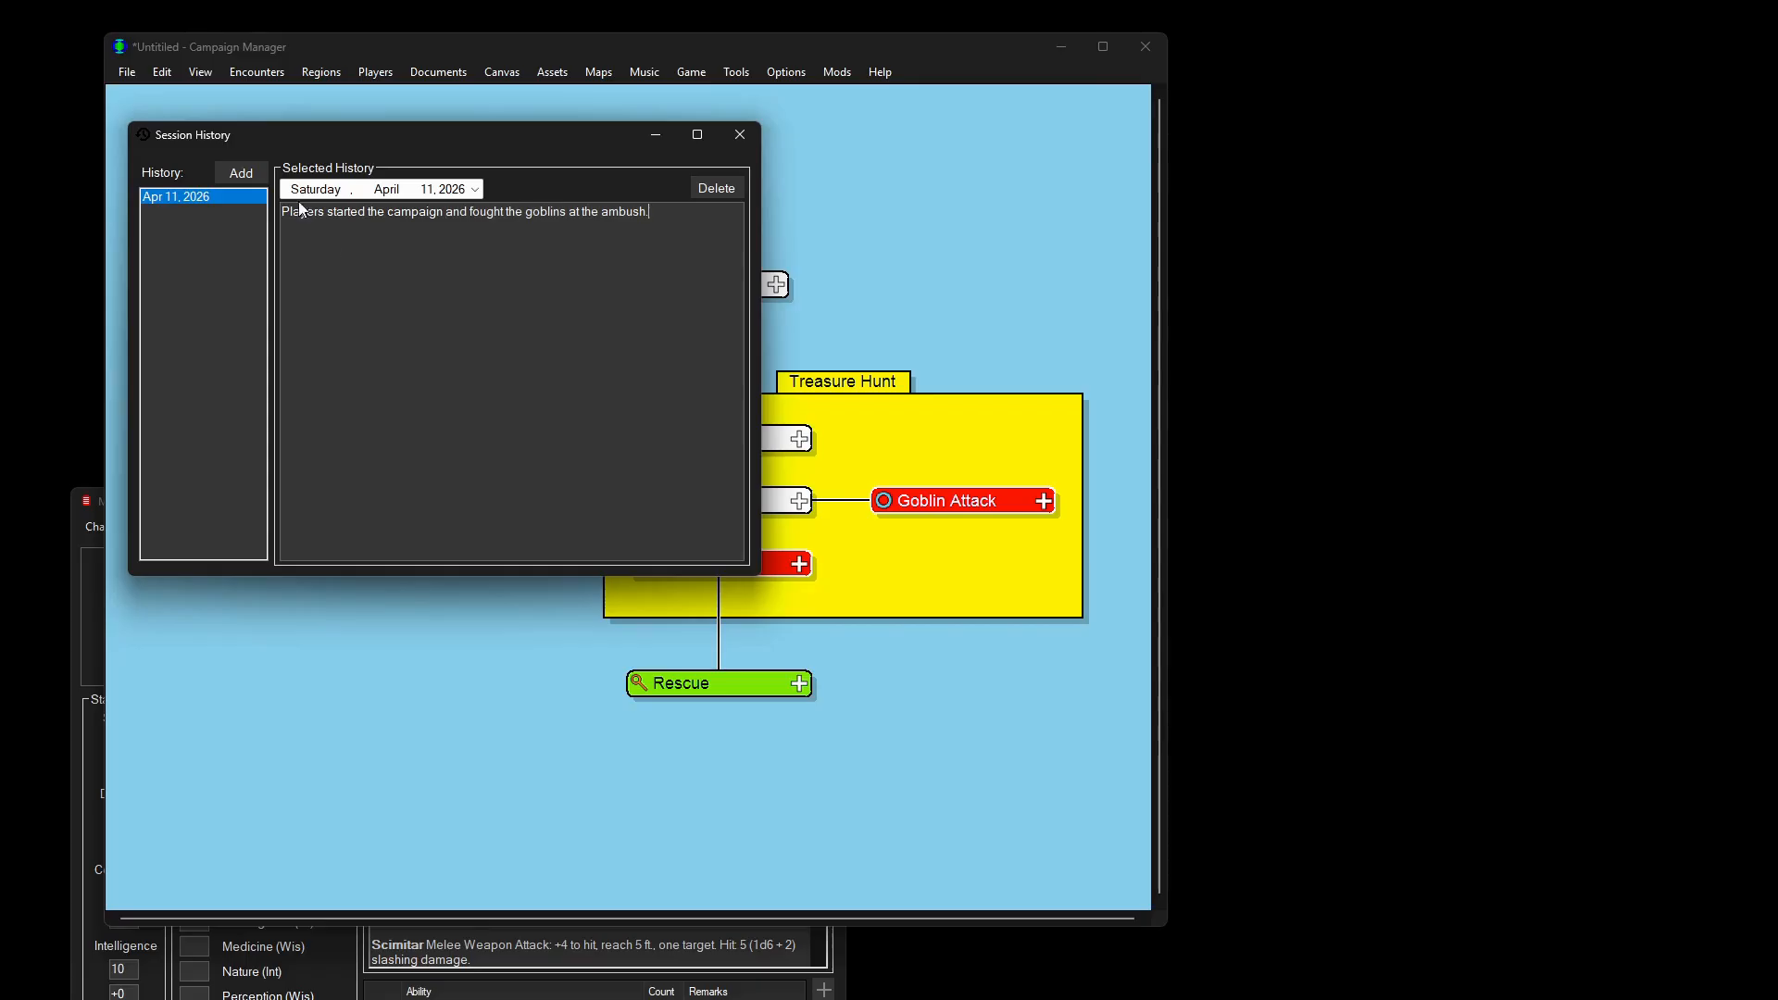
Step: Close Session History and browse the File, Edit, Regions, Assets and Options menus
{"action": "left_click", "coordinate": [741, 135]}
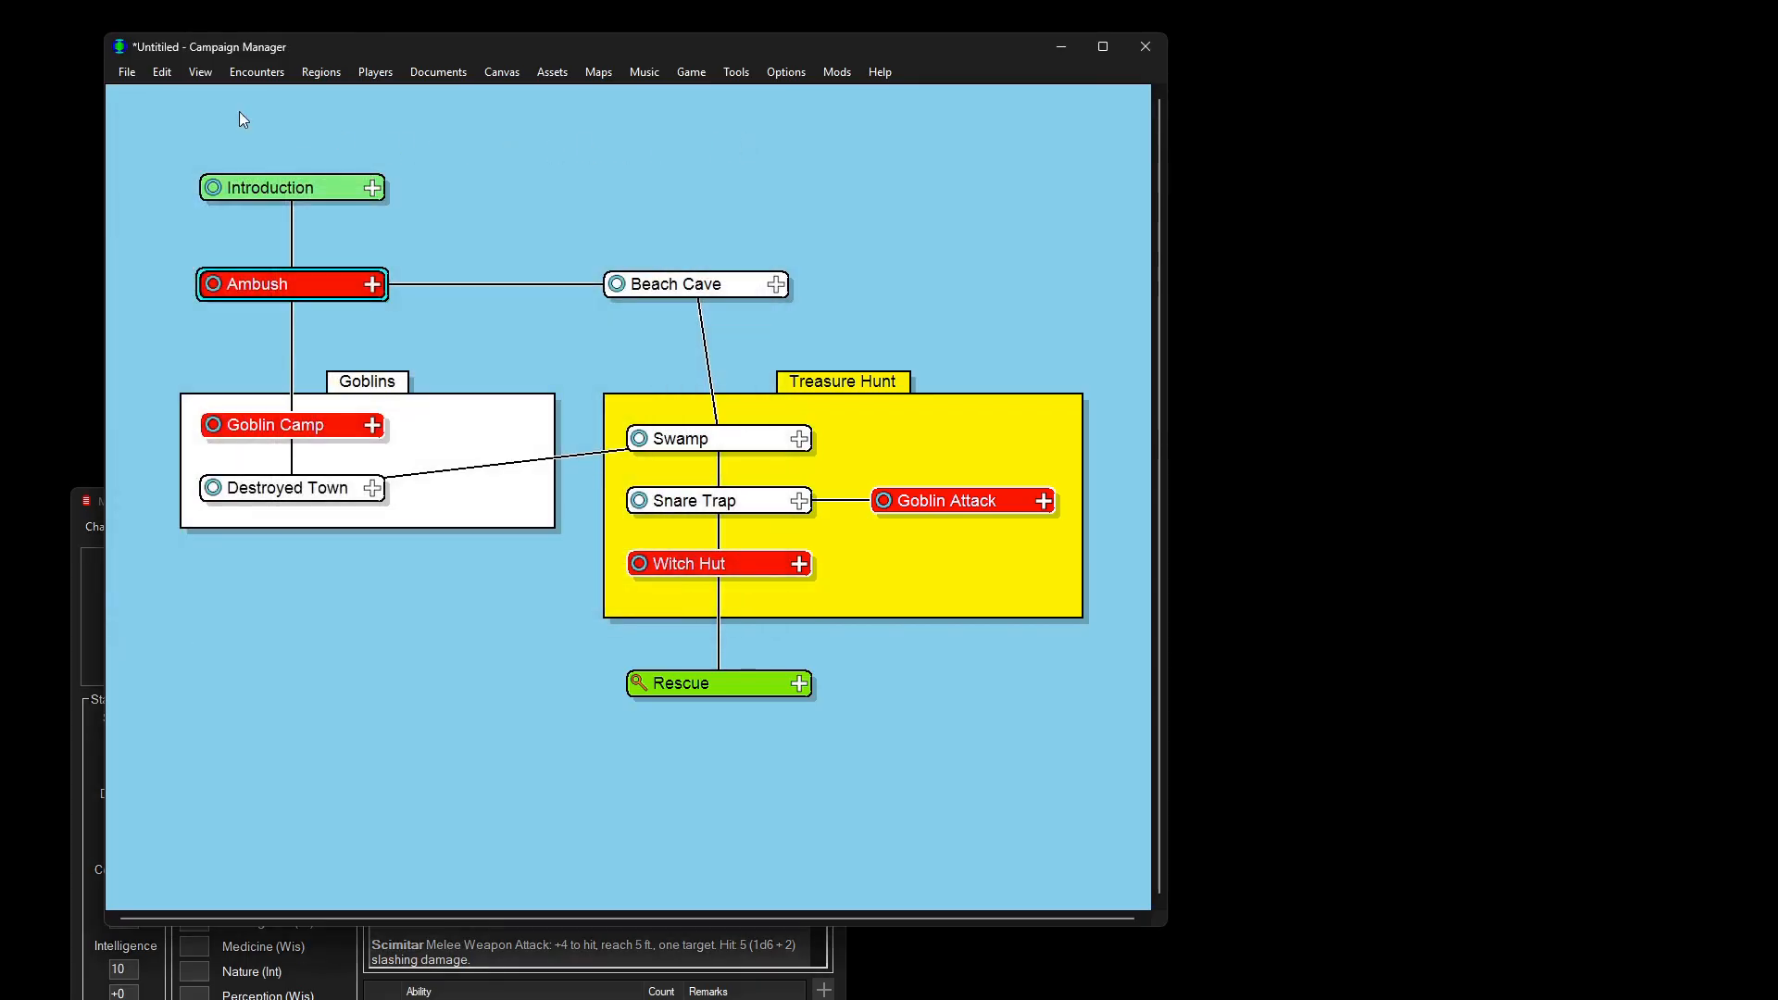
{"action": "left_click", "coordinate": [134, 73]}
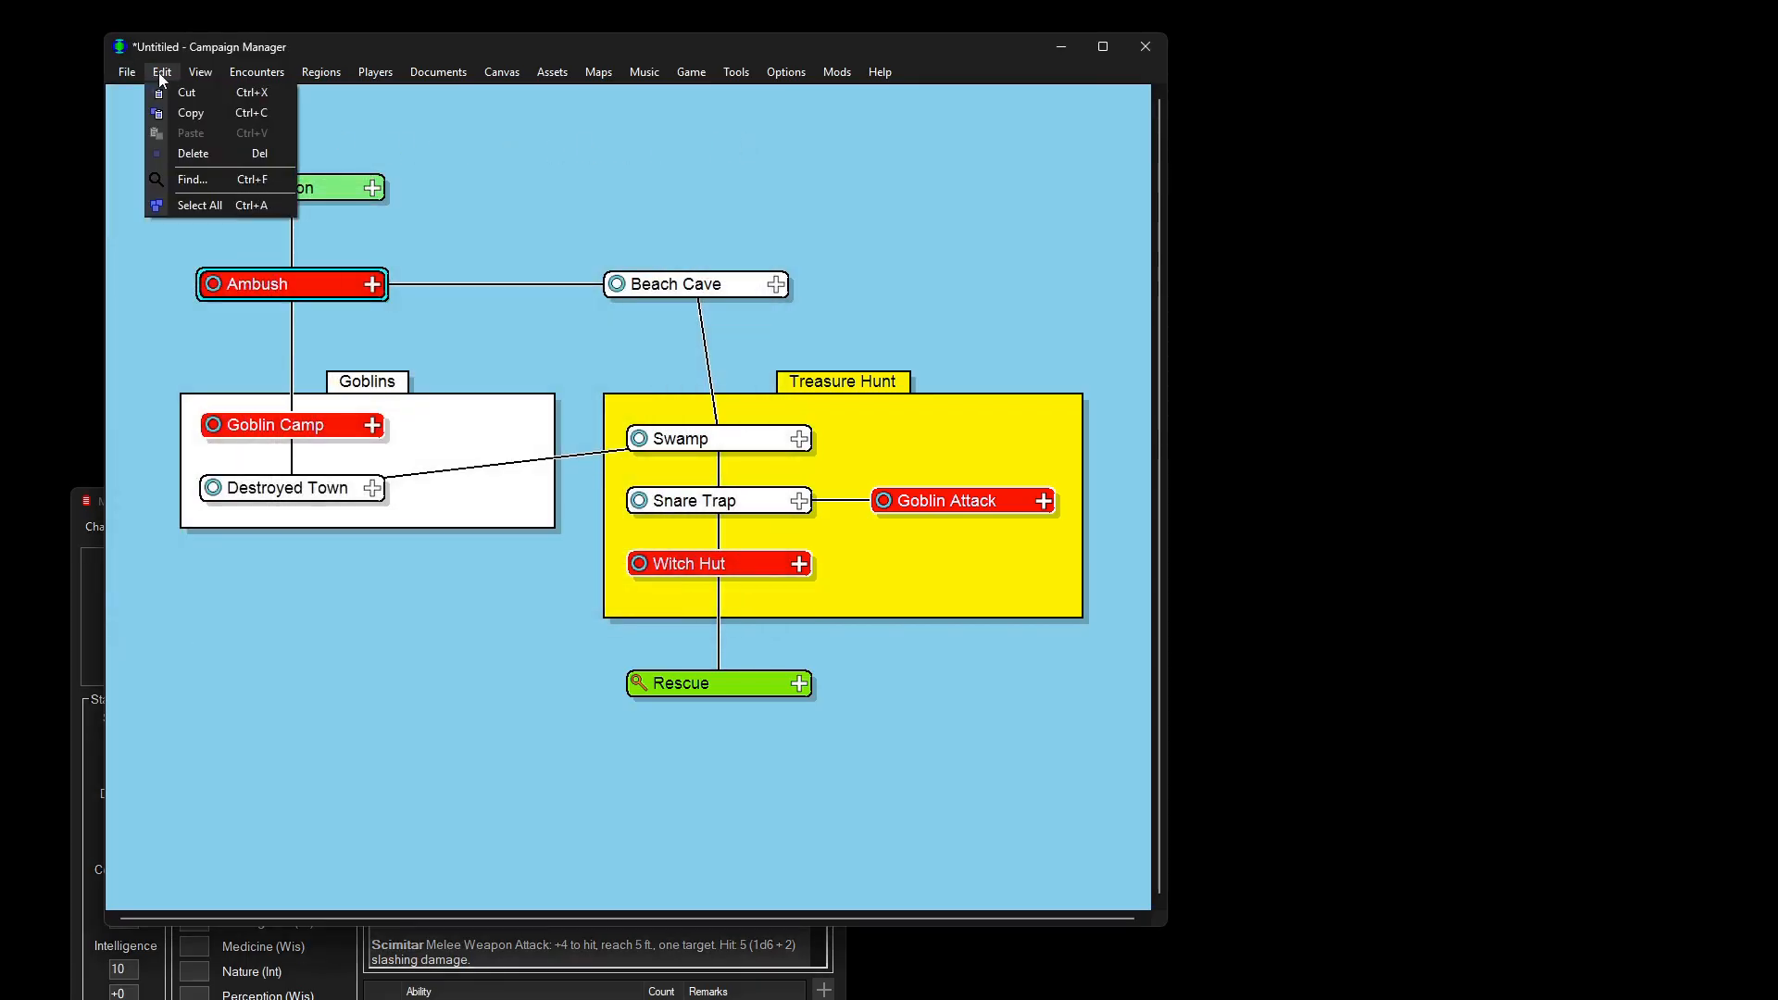
{"action": "mouse_move", "coordinate": [201, 74]}
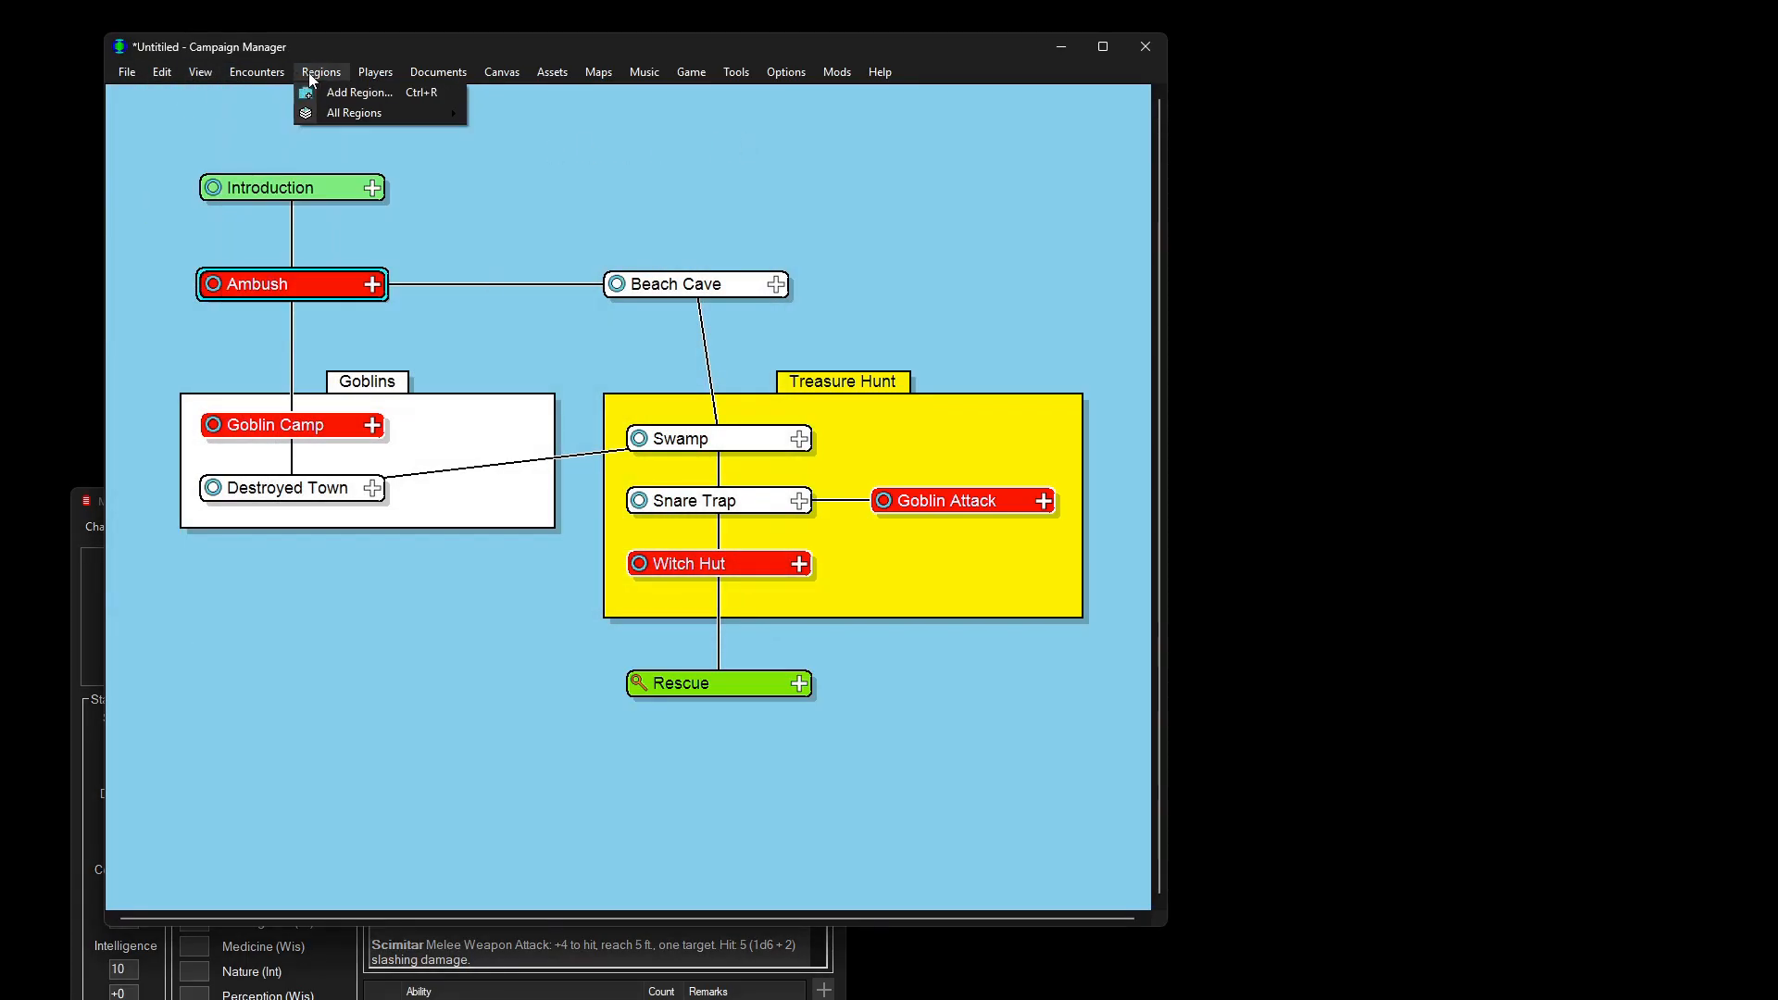
{"action": "mouse_move", "coordinate": [361, 80]}
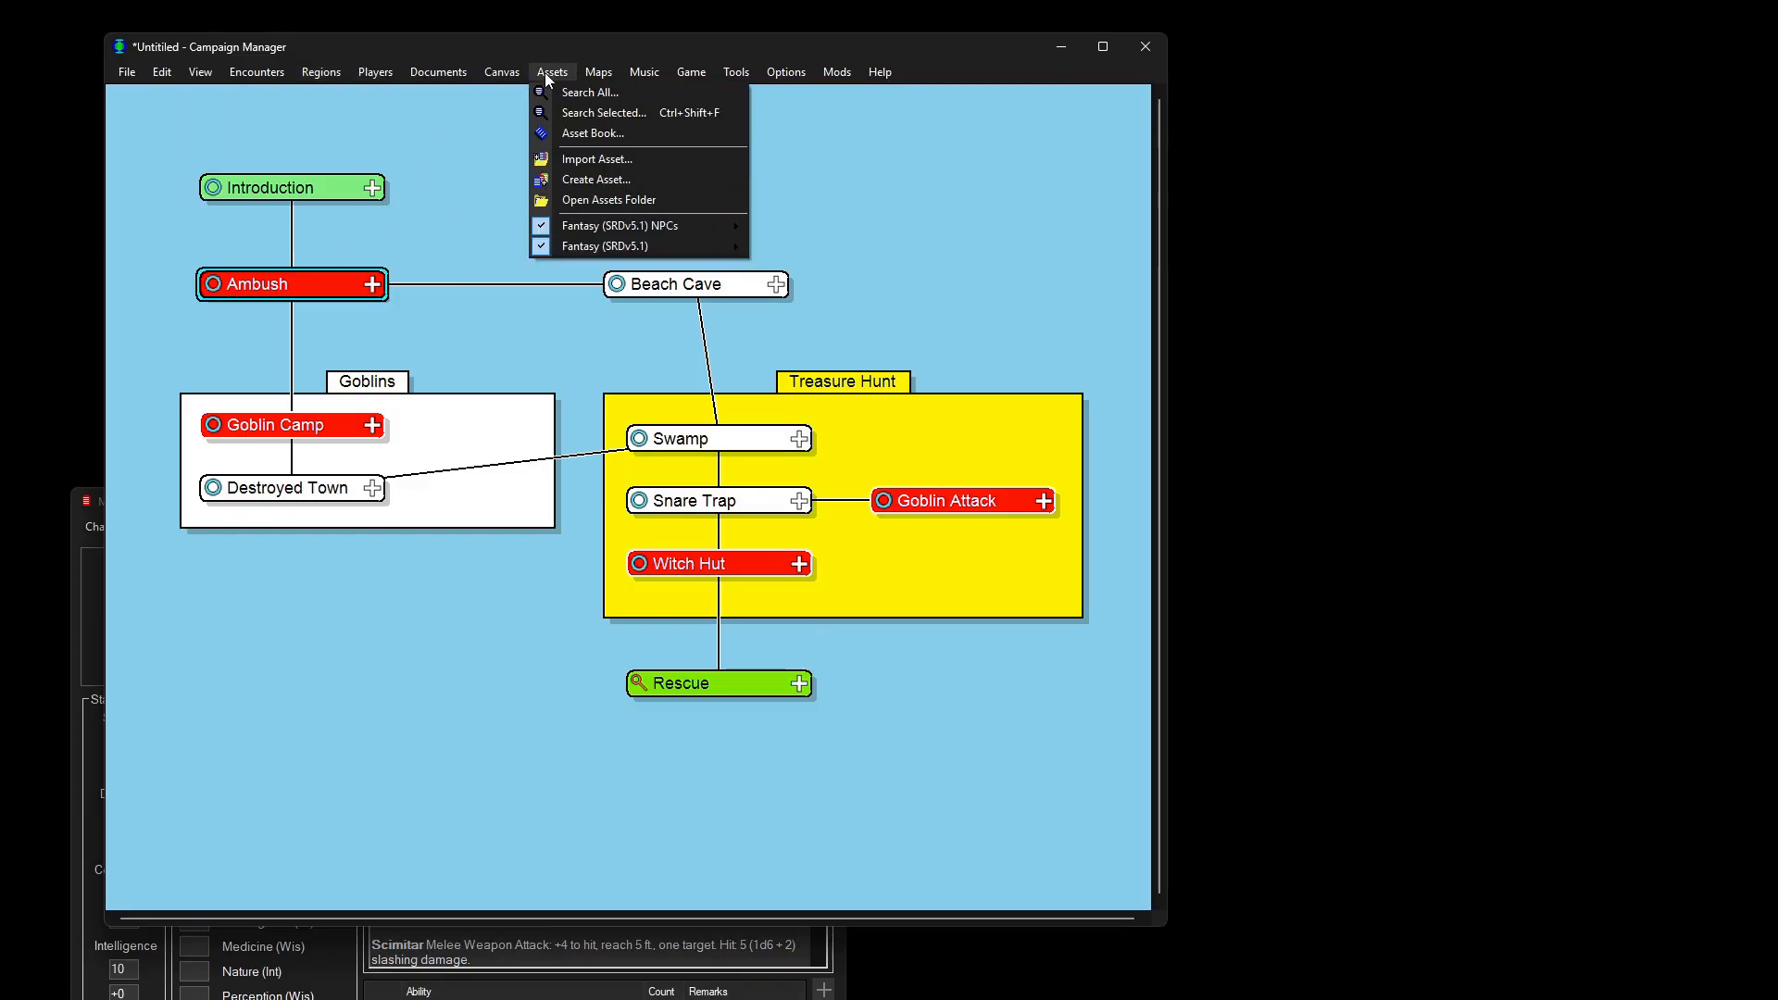
{"action": "mouse_move", "coordinate": [599, 72]}
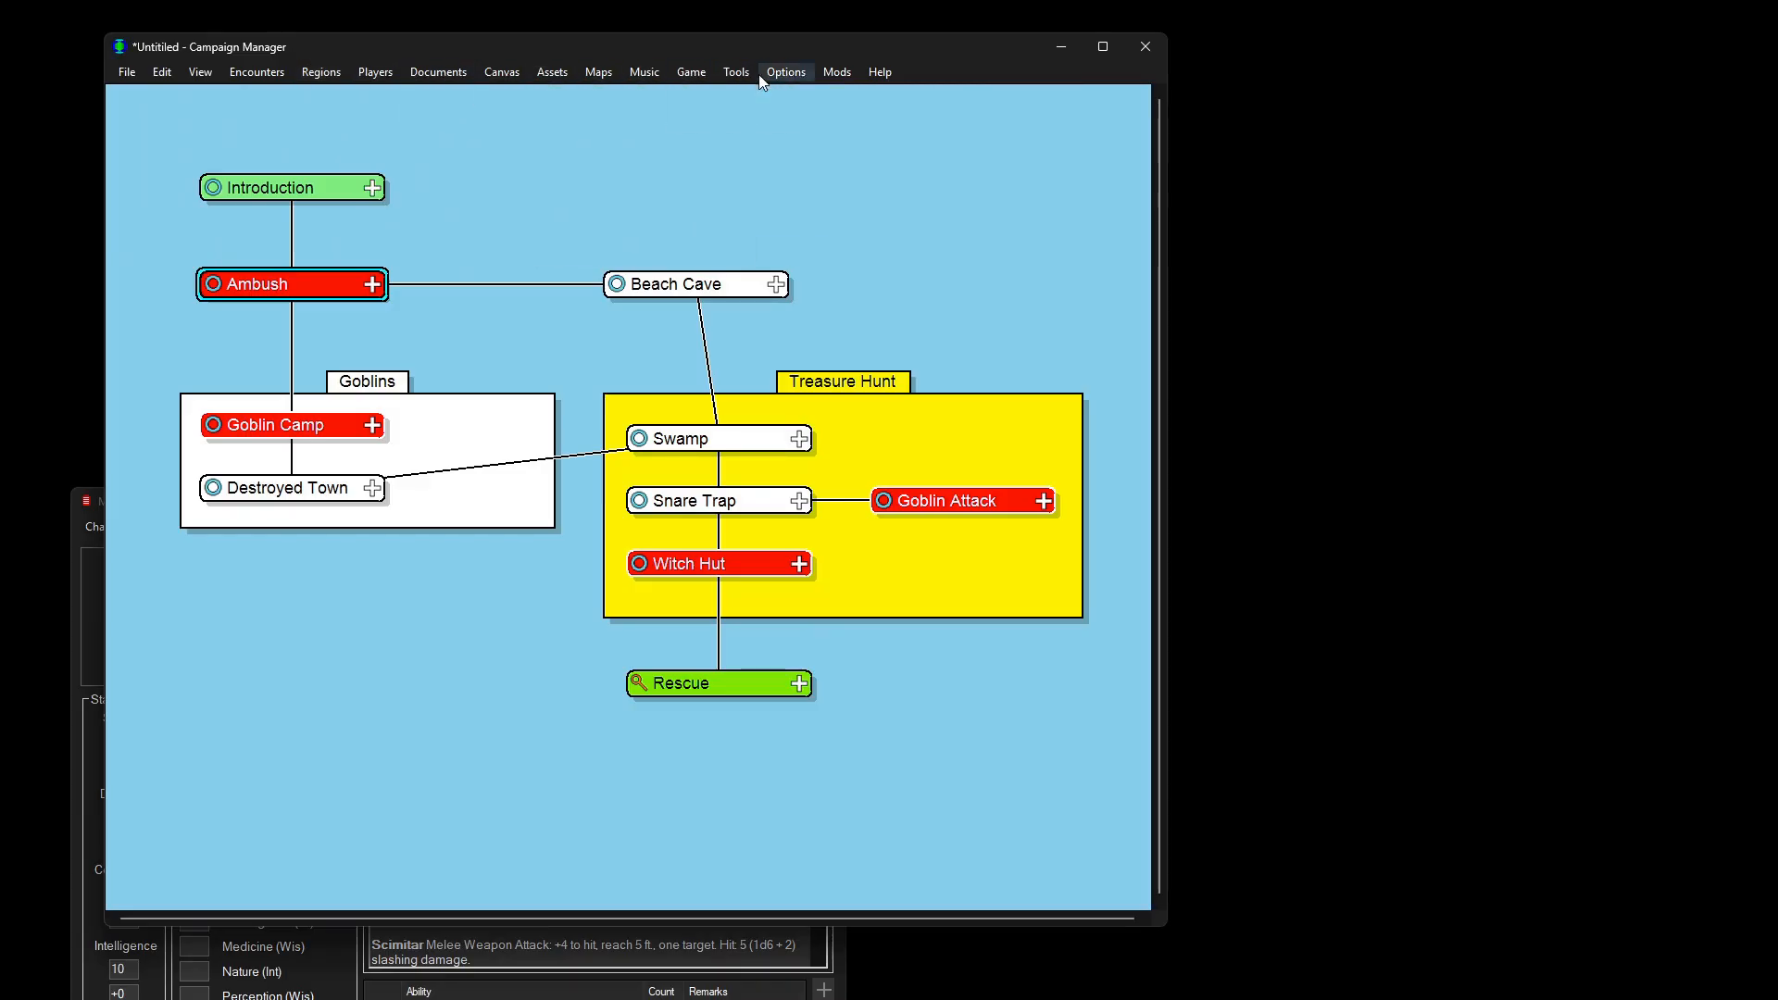